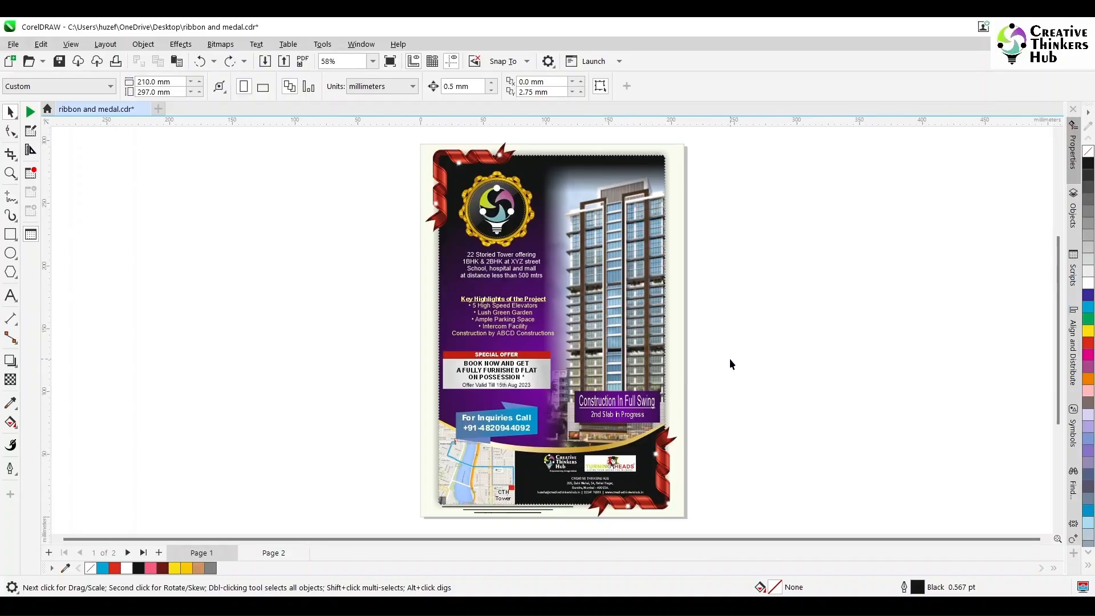
Step: Add a new blank page after page 2
{"action": "scroll", "coordinate": [731, 363], "scroll_direction": "down", "scroll_amount": 1}
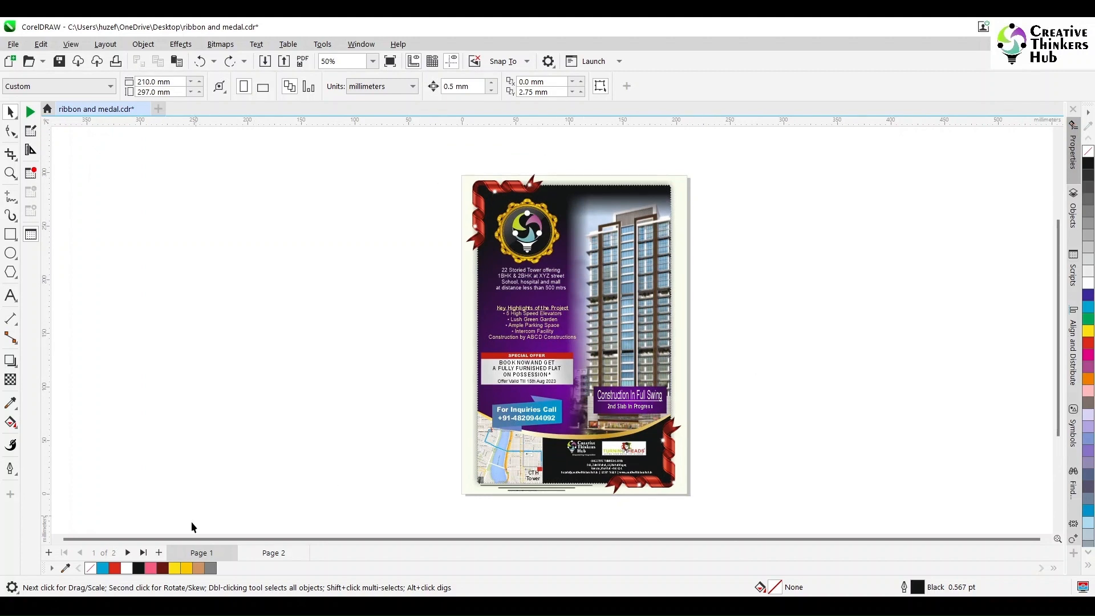
{"action": "left_click", "coordinate": [276, 554]}
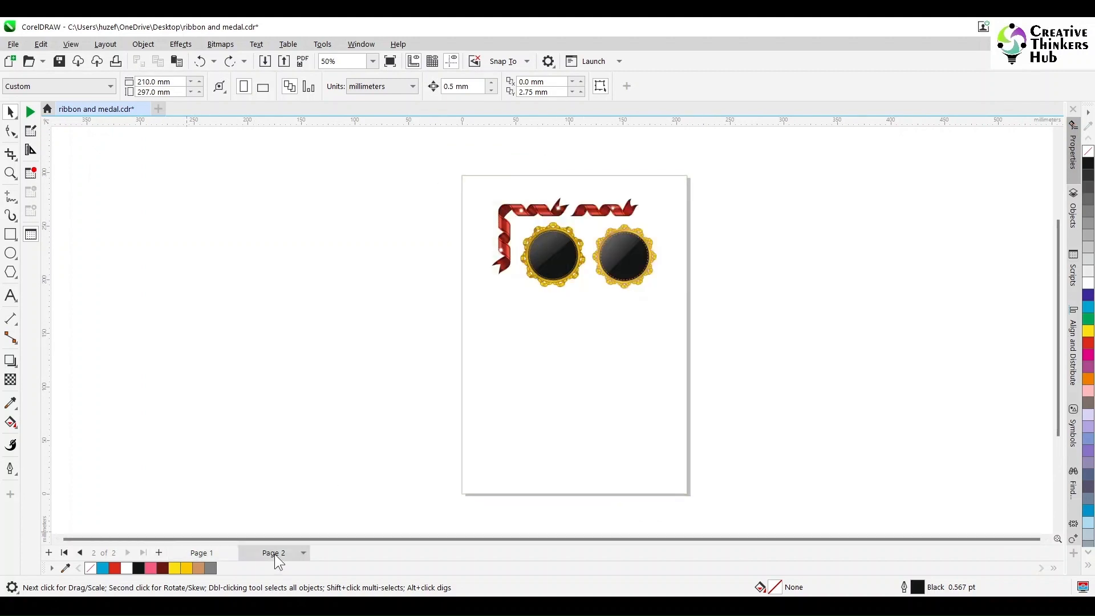
{"action": "left_click", "coordinate": [158, 552]}
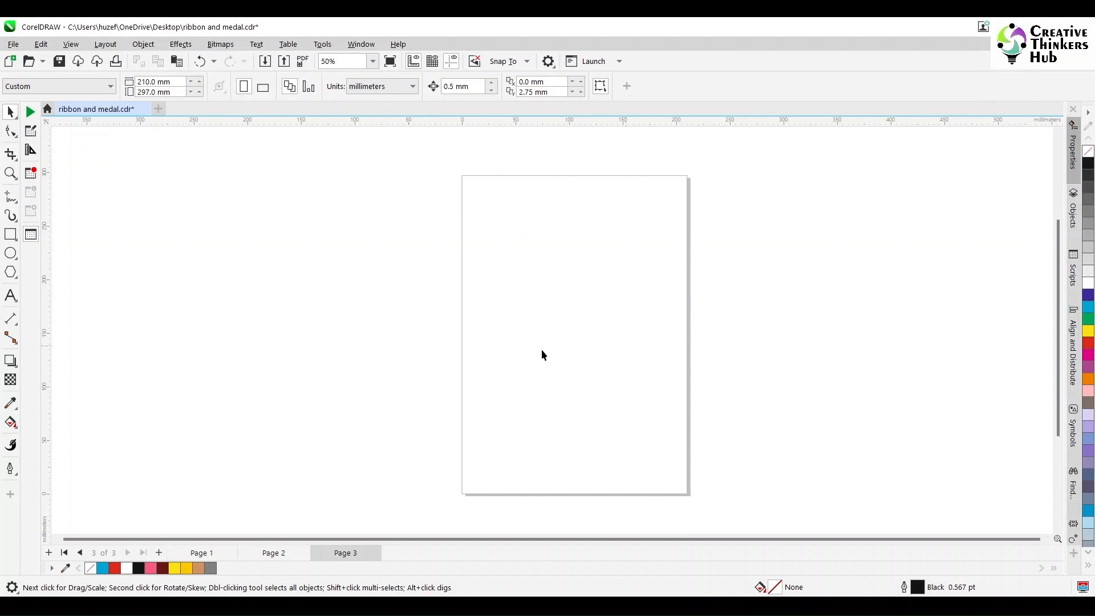
Step: Create a page-sized rectangle and shrink it about its center to about 191 × 270 mm as a frame
{"action": "double_click", "coordinate": [11, 235]}
{"action": "left_click", "coordinate": [11, 113]}
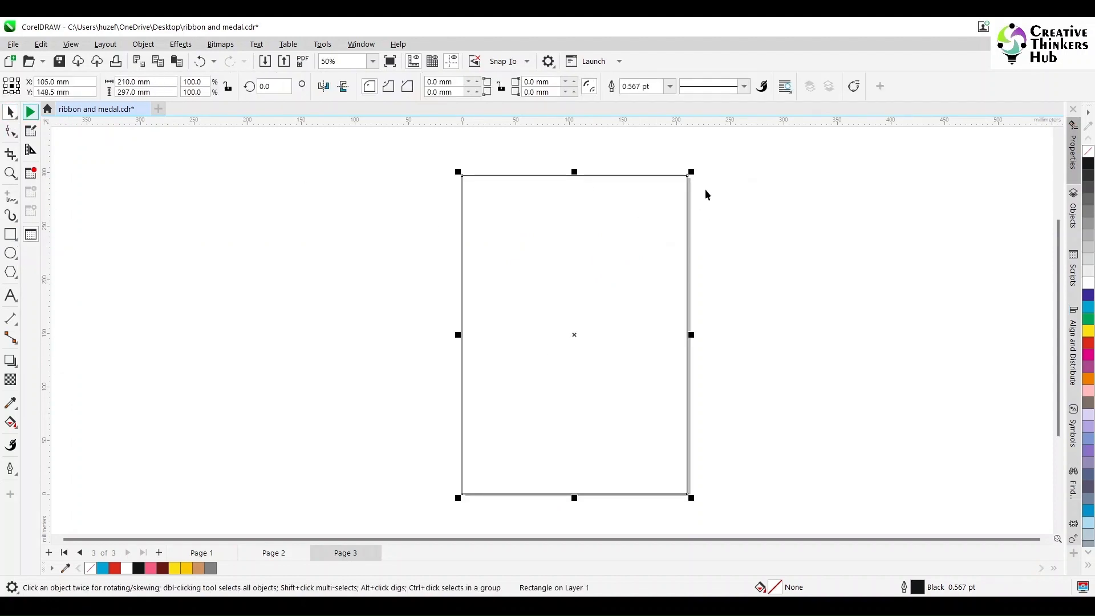
{"action": "left_click_drag", "start_coordinate": [691, 172], "coordinate": [686, 194]}
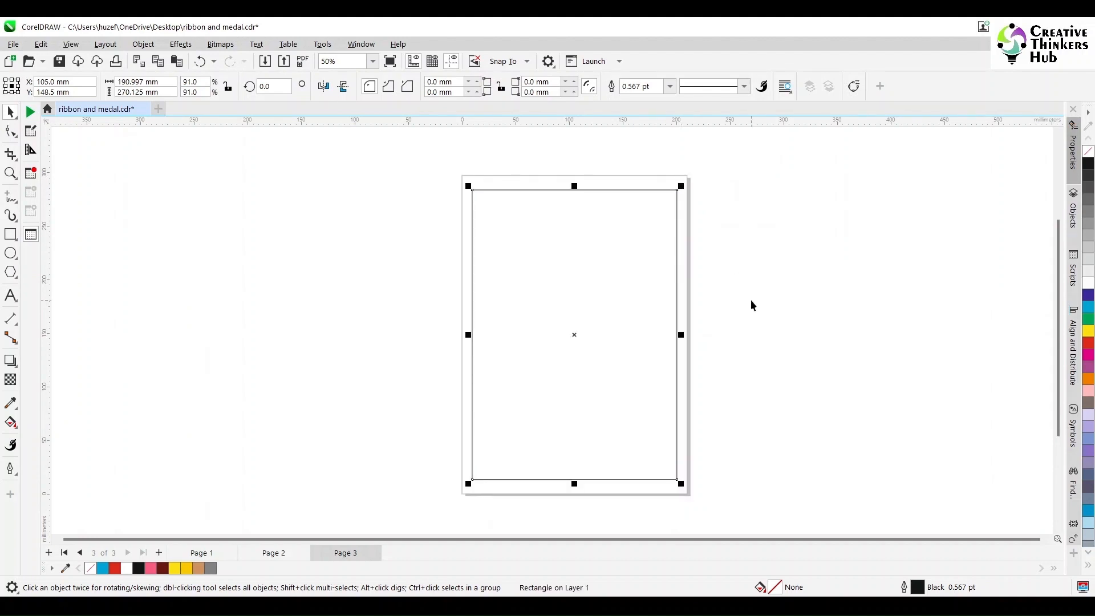
{"action": "left_click", "coordinate": [750, 306]}
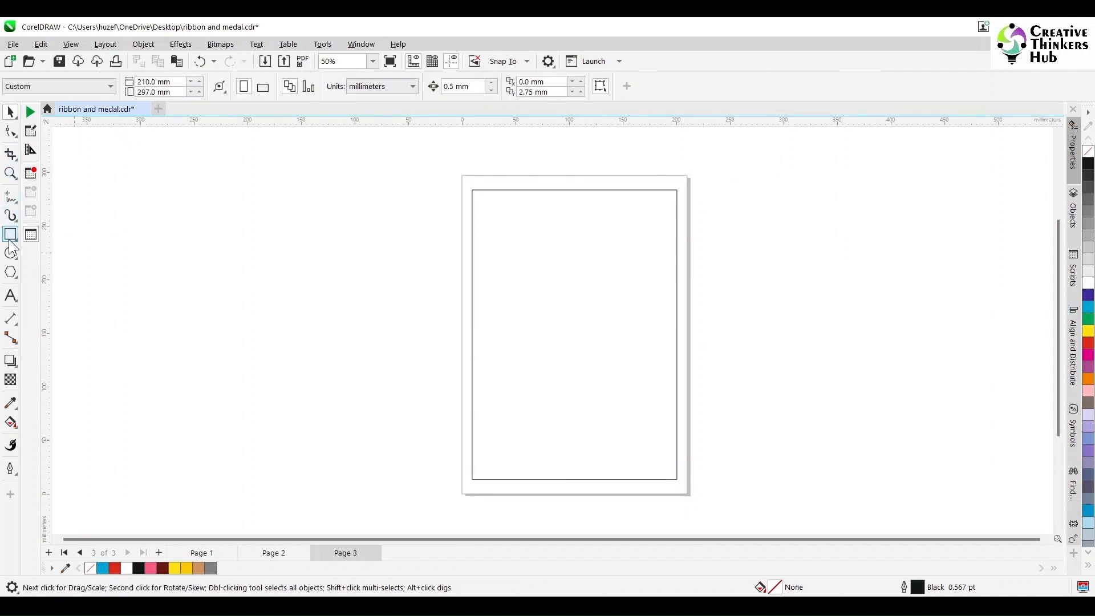
Step: Draw a small square of about 1.5 mm at the frame's top-left corner
{"action": "left_click", "coordinate": [10, 174]}
{"action": "left_click_drag", "start_coordinate": [505, 206], "coordinate": [522, 220]}
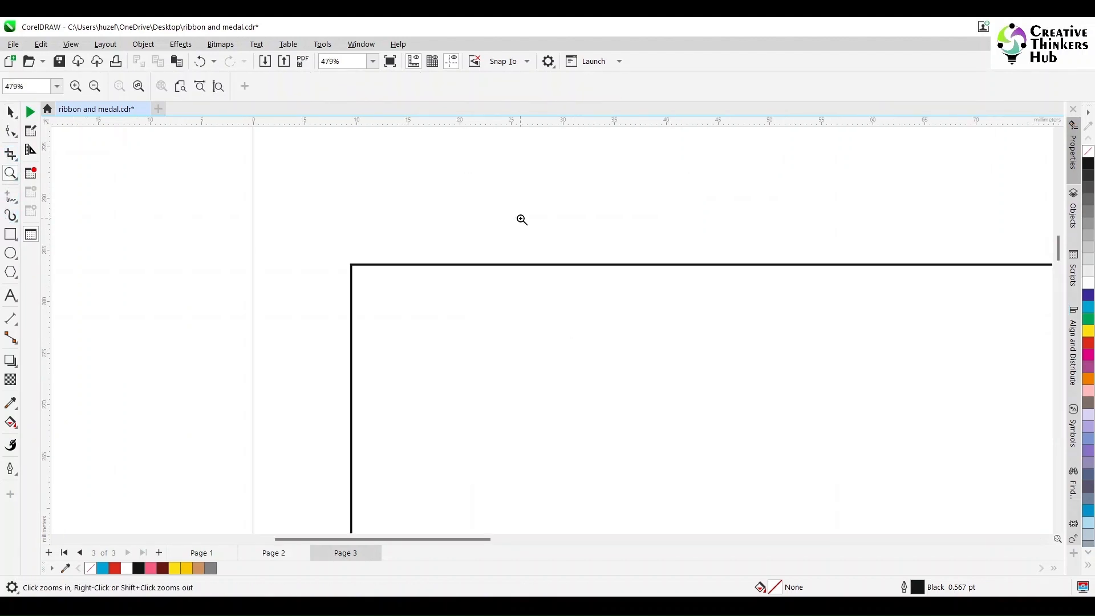
{"action": "left_click", "coordinate": [10, 234]}
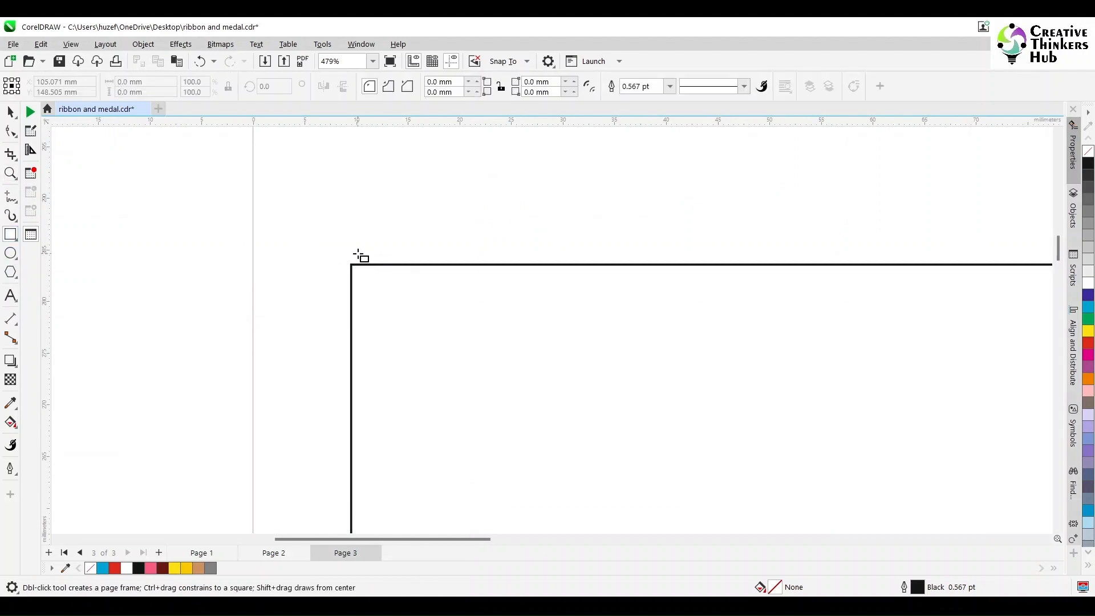
{"action": "left_click_drag", "start_coordinate": [357, 254], "coordinate": [373, 265]}
{"action": "left_click", "coordinate": [10, 112]}
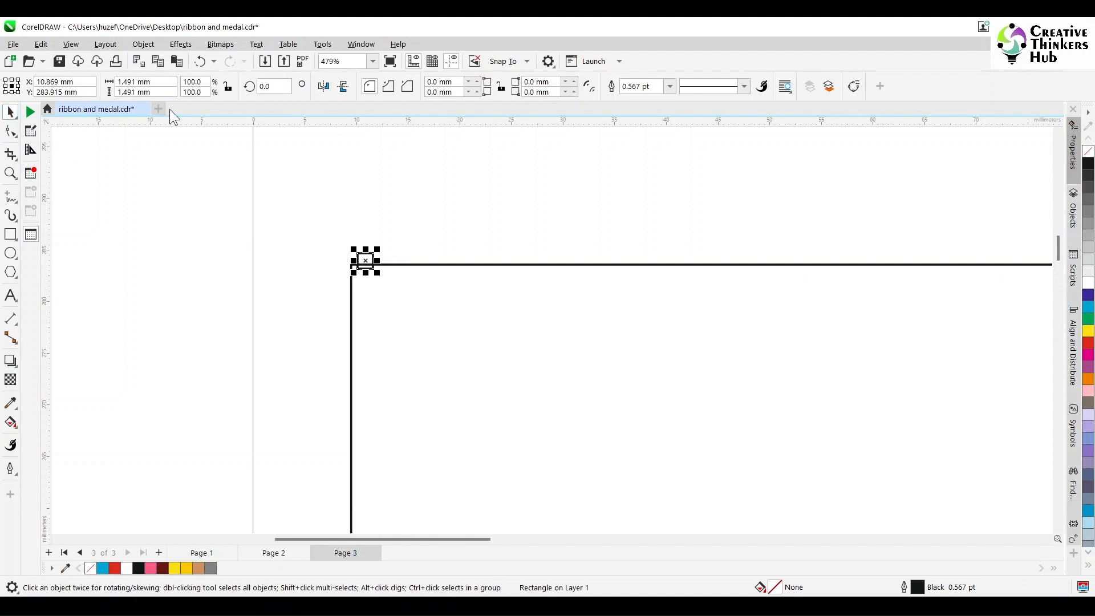
Step: Set the small square to 1.5 mm with locked proportions and rotate it 45 degrees into a diamond
{"action": "left_click", "coordinate": [227, 88]}
{"action": "left_click_drag", "start_coordinate": [151, 83], "coordinate": [80, 83]}
{"action": "type", "text": "1."}
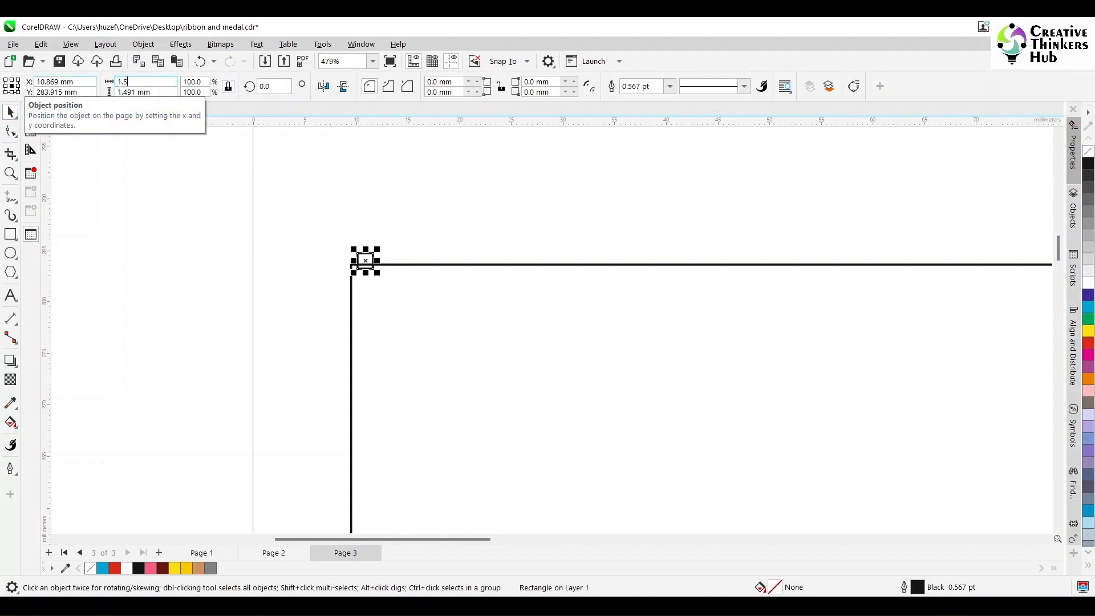
{"action": "type", "text": "5"}
{"action": "key", "text": "Return"}
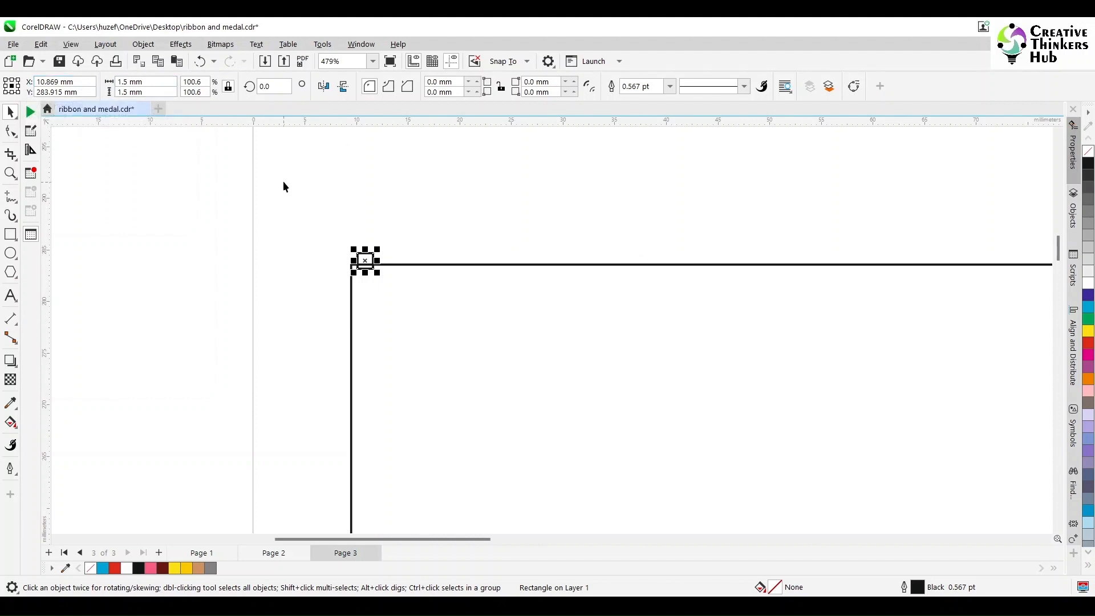
{"action": "key", "text": "Return"}
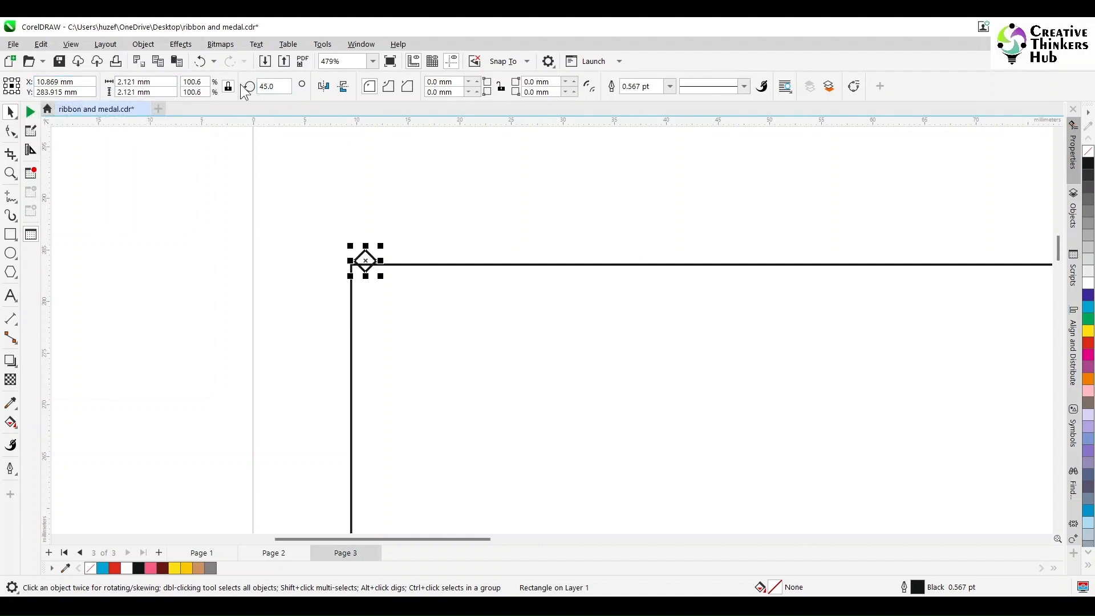
Step: Move the diamond so its left point sits on the frame's top-left corner, centered on the top line
{"action": "left_click", "coordinate": [10, 174]}
{"action": "left_click_drag", "start_coordinate": [526, 307], "coordinate": [526, 308]}
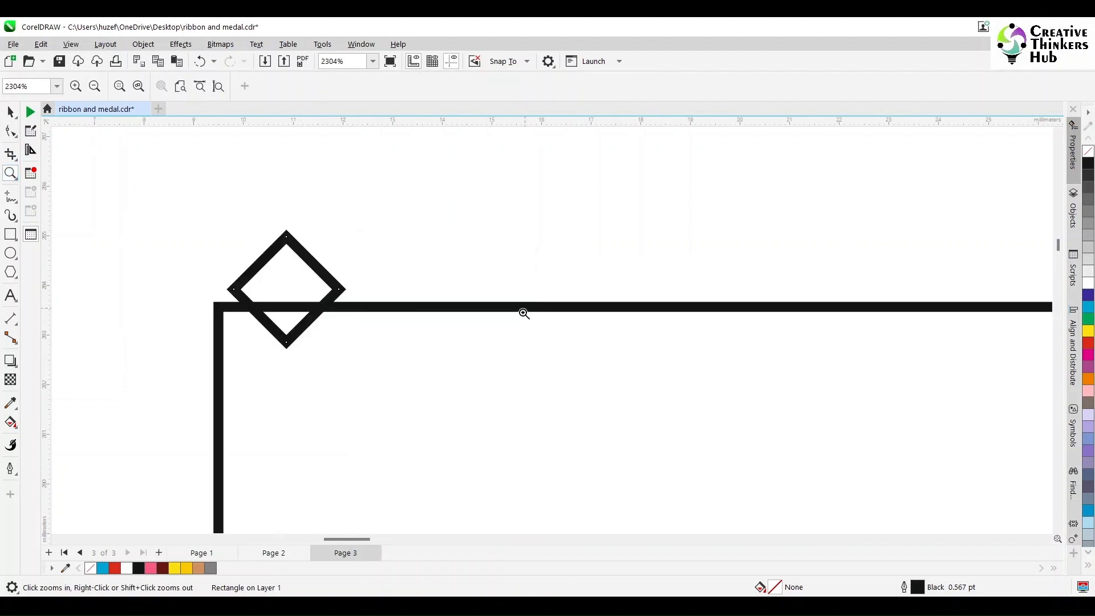
{"action": "key", "text": "space"}
{"action": "left_click", "coordinate": [335, 190]}
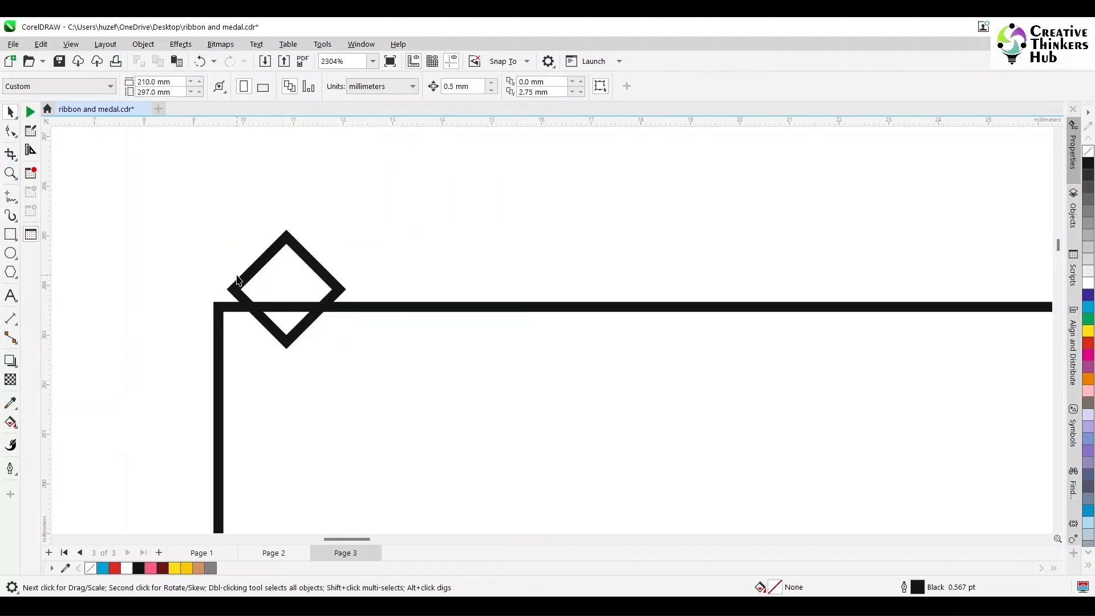
{"action": "left_click", "coordinate": [255, 269]}
{"action": "left_click_drag", "start_coordinate": [255, 269], "coordinate": [247, 293]}
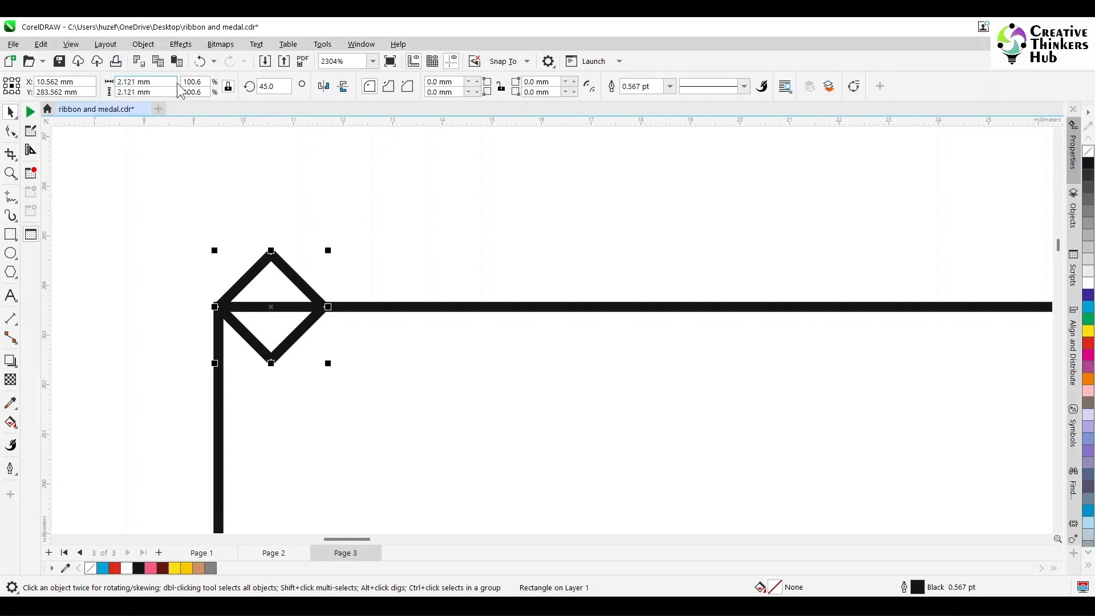
Step: Set the duplicate distance to 2.121 mm horizontally and 0 mm vertically
{"action": "left_click", "coordinate": [386, 181]}
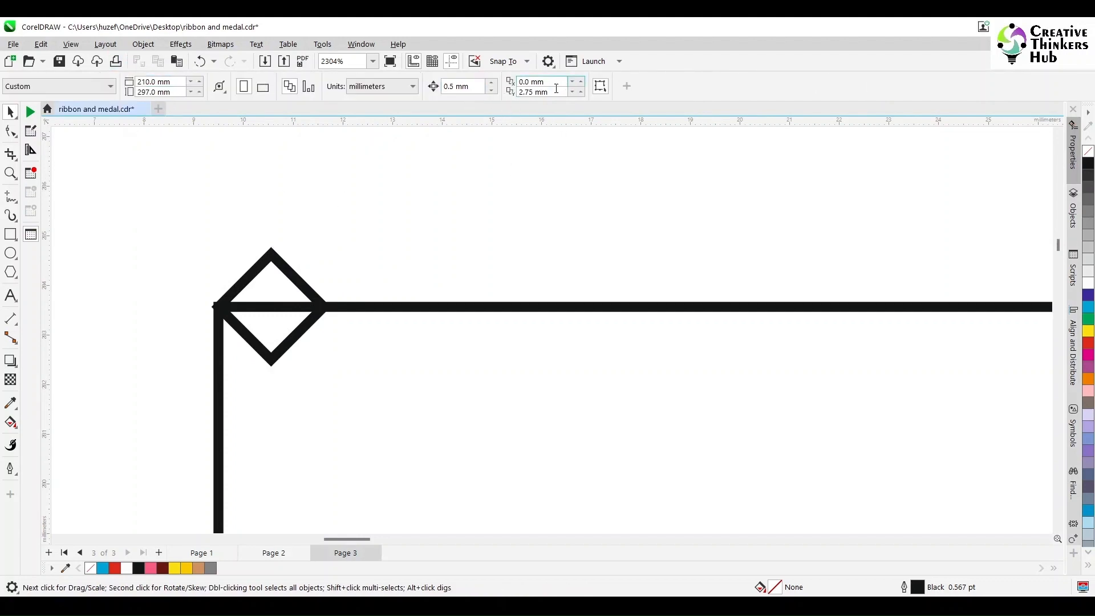
{"action": "left_click_drag", "start_coordinate": [556, 94], "coordinate": [520, 94]}
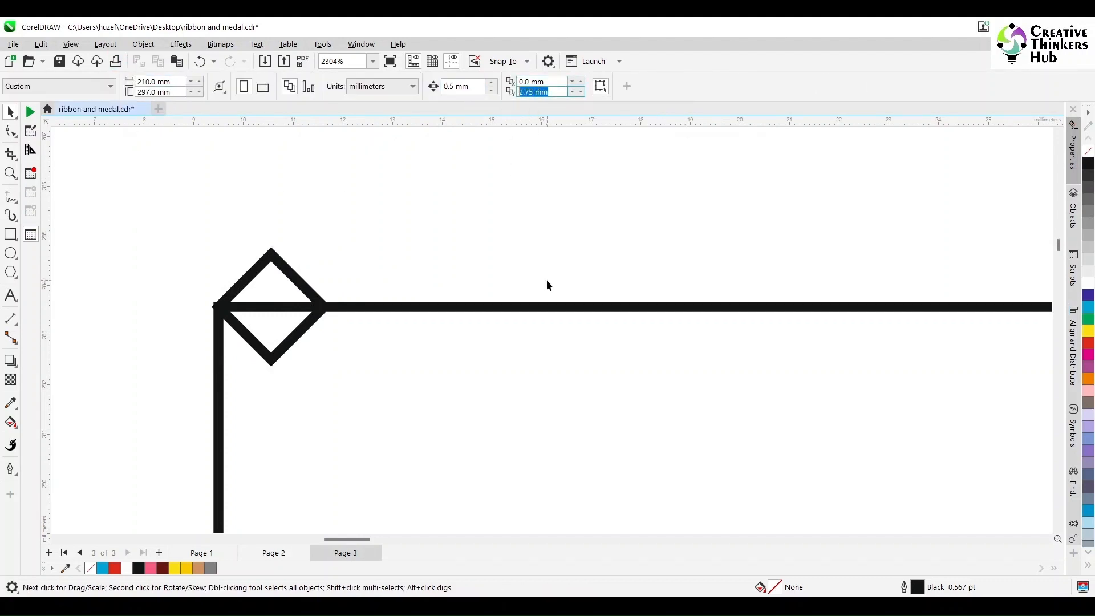
{"action": "type", "text": "0"}
{"action": "key", "text": "Return"}
{"action": "left_click_drag", "start_coordinate": [557, 84], "coordinate": [518, 84]}
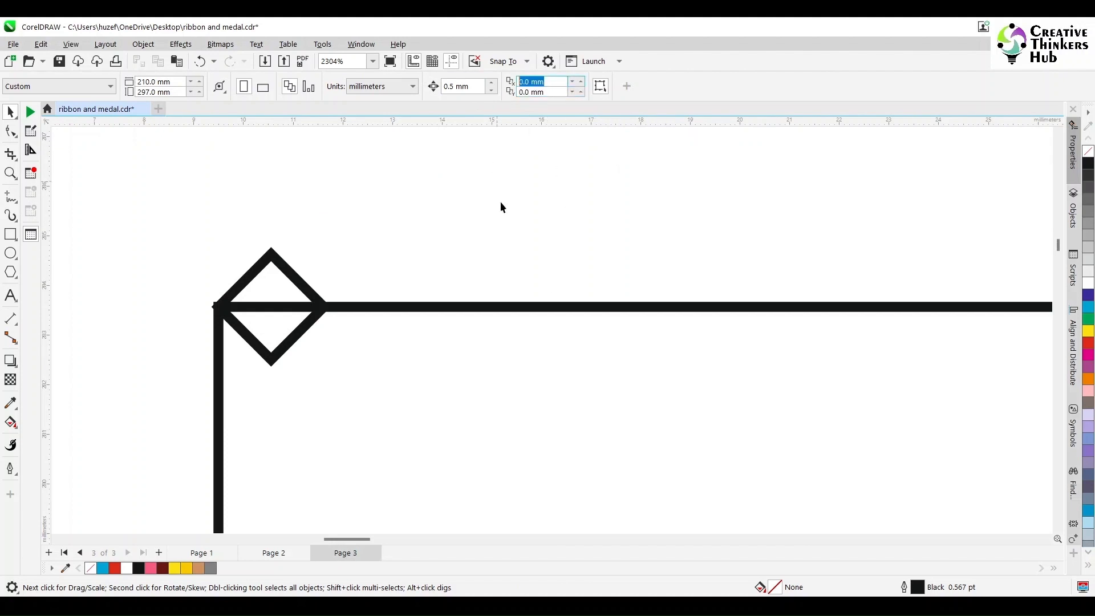
{"action": "type", "text": "2"}
Step: Duplicate the diamond repeatedly along the frame's top edge until the row reaches the top-right corner
{"action": "left_click", "coordinate": [299, 273]}
{"action": "key", "text": "ctrl+d"}
{"action": "key", "text": "ctrl+d"}
{"action": "key", "text": "ctrl+d"}
{"action": "key", "text": "ctrl+d"}
{"action": "key", "text": "ctrl+d"}
{"action": "key", "text": "ctrl+d"}
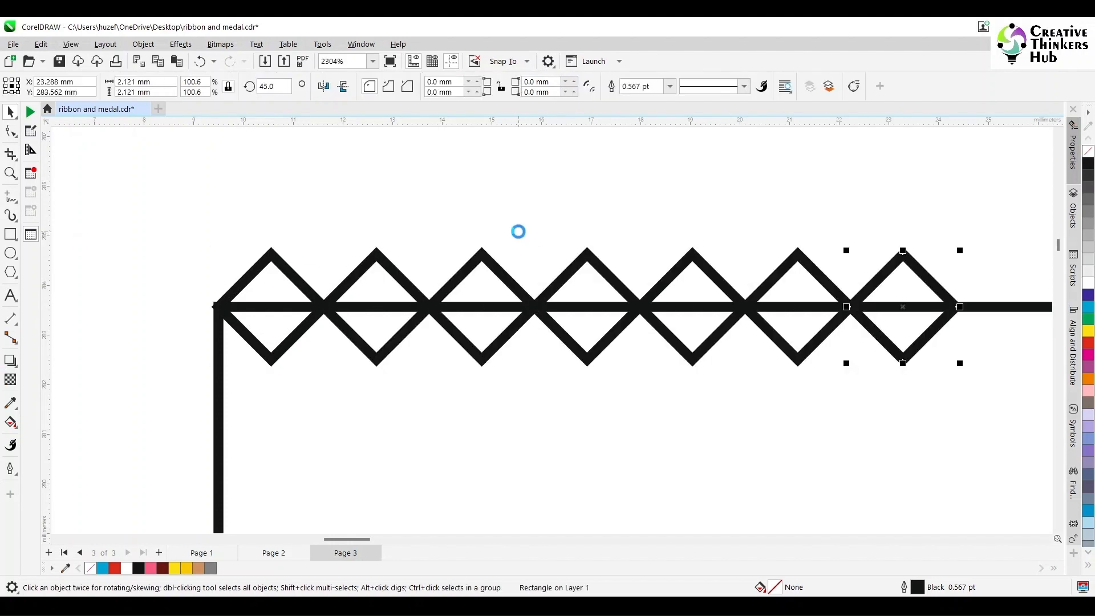
{"action": "key", "text": "ctrl+d"}
{"action": "key", "text": "ctrl+d"}
{"action": "key", "text": "ctrl+d"}
{"action": "key", "text": "ctrl+d"}
{"action": "scroll", "coordinate": [576, 257], "scroll_direction": "down", "scroll_amount": 5}
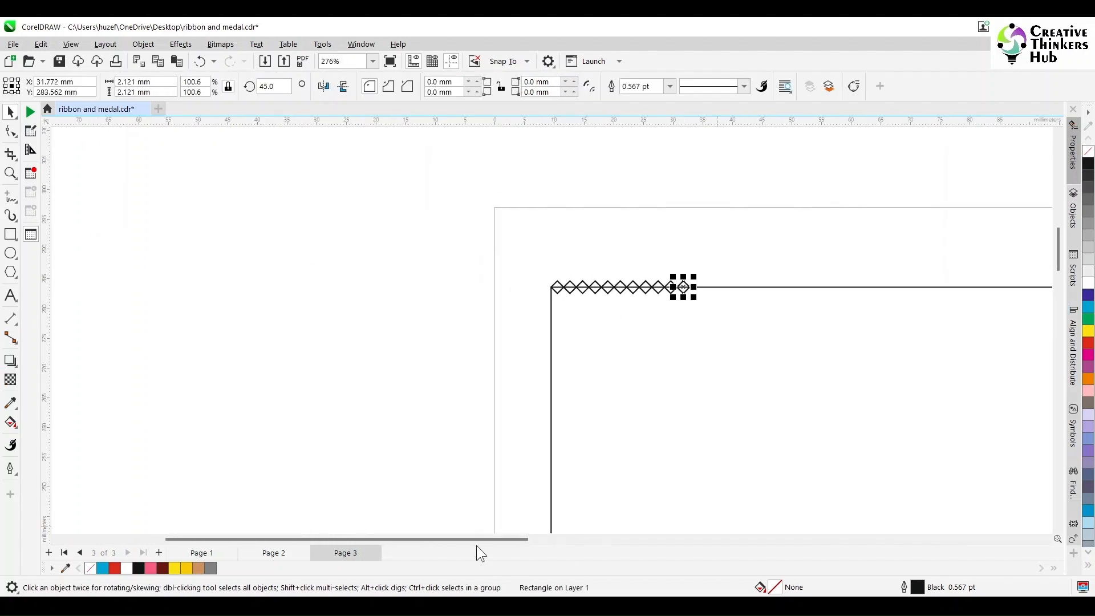
{"action": "left_click_drag", "start_coordinate": [481, 553], "coordinate": [654, 552]}
{"action": "scroll", "coordinate": [598, 456], "scroll_direction": "down", "scroll_amount": 3}
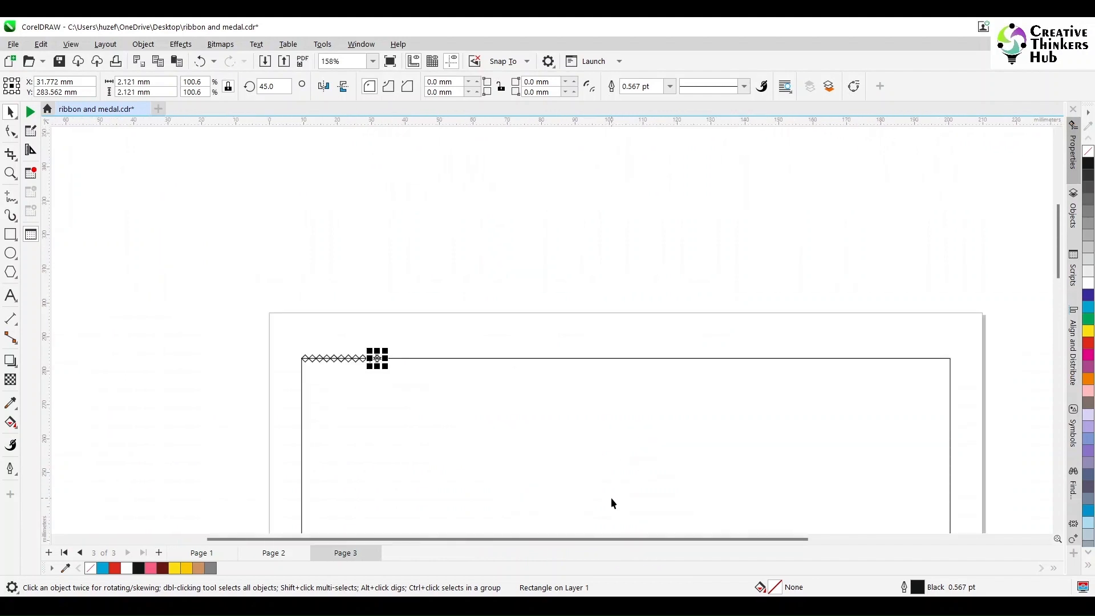
{"action": "key", "text": "ctrl+d"}
{"action": "key", "text": "ctrl+d"}
{"action": "key", "text": "ctrl+d"}
{"action": "key", "text": "ctrl+d"}
{"action": "key", "text": "ctrl+d"}
{"action": "key", "text": "ctrl+d"}
{"action": "key", "text": "ctrl+d"}
{"action": "key", "text": "ctrl+d"}
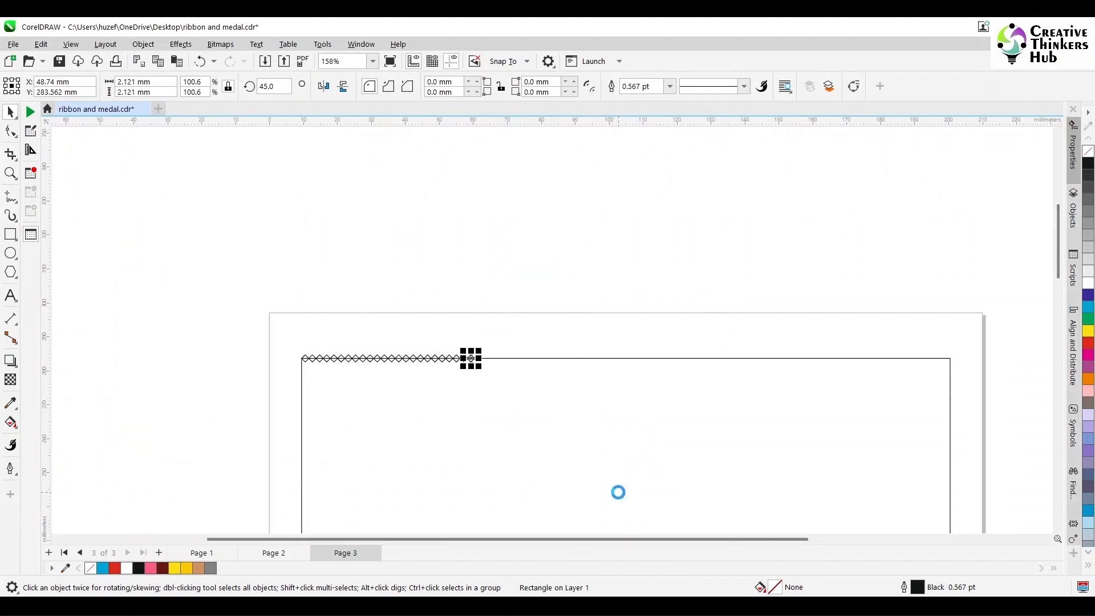
{"action": "key", "text": "ctrl+d"}
{"action": "key", "text": "ctrl+d"}
{"action": "key", "text": "ctrl+d"}
{"action": "key", "text": "ctrl+d"}
{"action": "key", "text": "ctrl+d"}
{"action": "key", "text": "ctrl+d"}
{"action": "key", "text": "ctrl+d"}
{"action": "key", "text": "ctrl+d"}
{"action": "key", "text": "ctrl+d"}
{"action": "key", "text": "ctrl+d"}
{"action": "key", "text": "ctrl+d"}
{"action": "key", "text": "ctrl+d"}
{"action": "key", "text": "ctrl+d"}
{"action": "key", "text": "ctrl+d"}
{"action": "key", "text": "ctrl+d"}
{"action": "key", "text": "ctrl+d"}
{"action": "key", "text": "ctrl+d"}
{"action": "key", "text": "ctrl+d"}
{"action": "key", "text": "ctrl+d"}
{"action": "key", "text": "ctrl+d"}
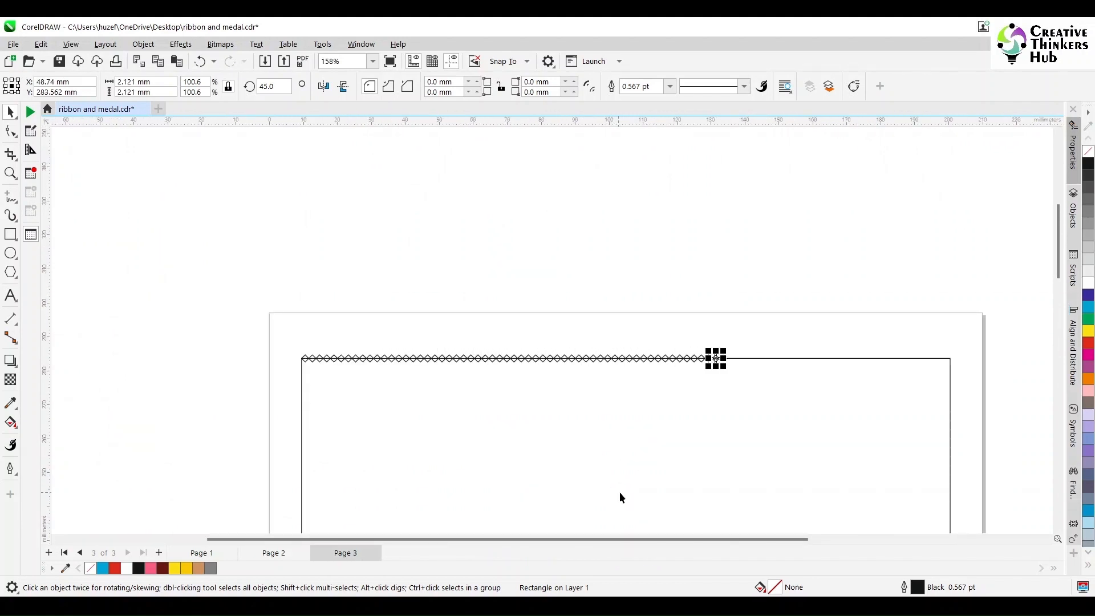
{"action": "key", "text": "ctrl+d"}
{"action": "key", "text": "ctrl+d"}
{"action": "key", "text": "ctrl+d"}
{"action": "key", "text": "ctrl+d"}
{"action": "key", "text": "ctrl+d"}
{"action": "key", "text": "ctrl+d"}
{"action": "key", "text": "ctrl+d"}
{"action": "key", "text": "ctrl+d"}
{"action": "key", "text": "ctrl+d"}
{"action": "key", "text": "ctrl+d"}
{"action": "key", "text": "ctrl+d"}
{"action": "key", "text": "ctrl+d"}
{"action": "key", "text": "ctrl+d"}
{"action": "key", "text": "ctrl+d"}
{"action": "key", "text": "ctrl+d"}
{"action": "key", "text": "ctrl+d"}
{"action": "key", "text": "ctrl+d"}
{"action": "key", "text": "ctrl+d"}
{"action": "key", "text": "ctrl+d"}
{"action": "key", "text": "ctrl+d"}
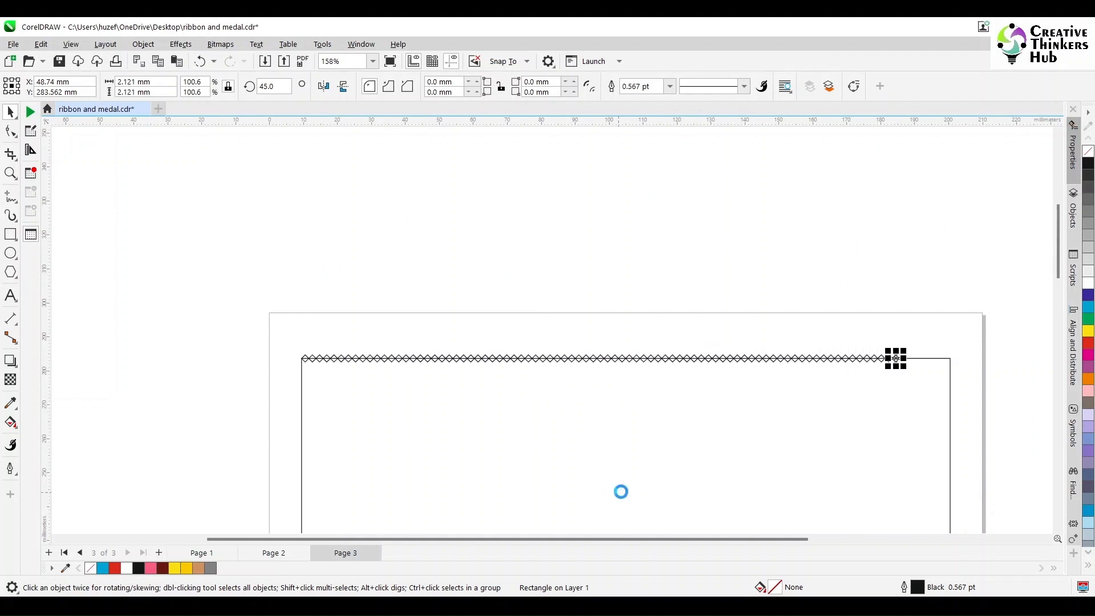
{"action": "key", "text": "ctrl+d"}
{"action": "key", "text": "ctrl+d"}
{"action": "key", "text": "ctrl+d"}
{"action": "key", "text": "ctrl+d"}
{"action": "key", "text": "ctrl+d"}
{"action": "key", "text": "ctrl+d"}
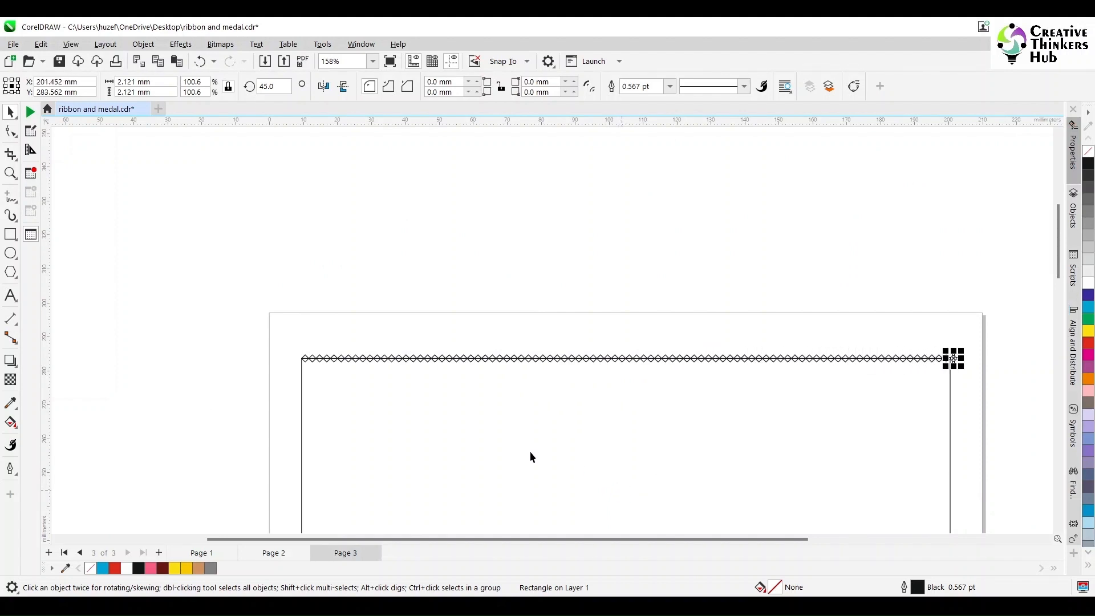
Step: Group the row of diamonds and center it horizontally on the frame rectangle
{"action": "left_click_drag", "start_coordinate": [207, 326], "coordinate": [933, 381]}
{"action": "key", "text": "ctrl+g"}
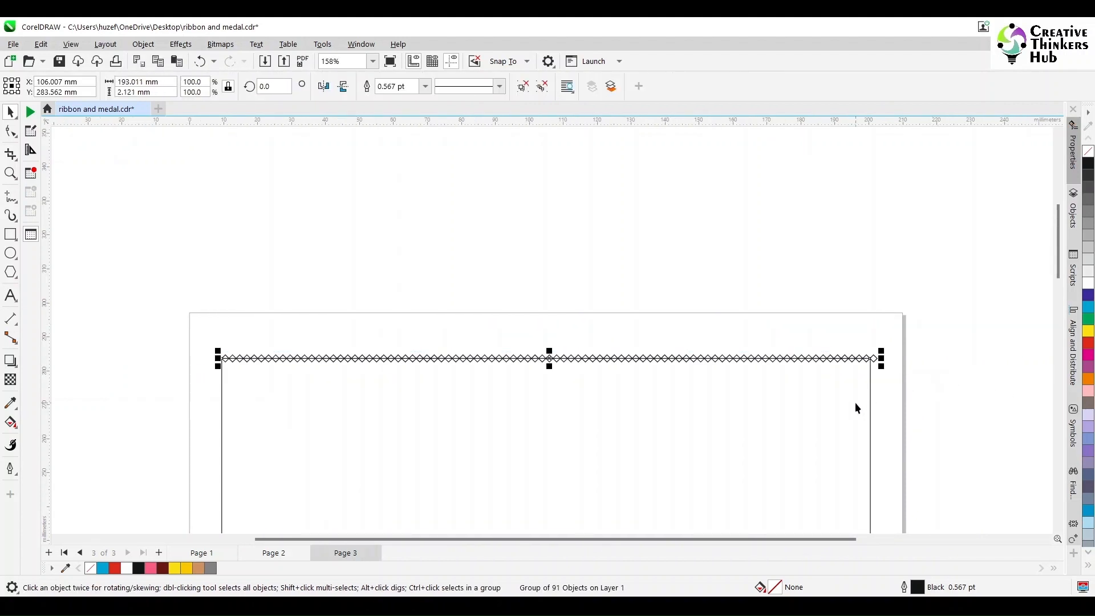
{"action": "left_click", "coordinate": [855, 403], "text": "shift"}
{"action": "key", "text": "r"}
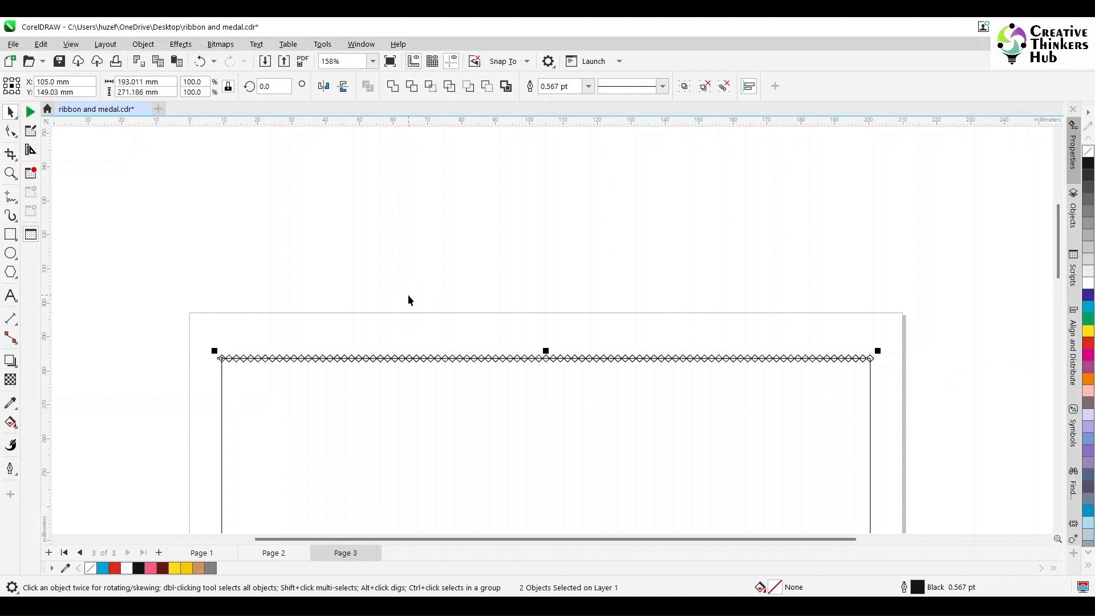
Step: Duplicate the diamond row and align the copy with the frame's bottom edge
{"action": "left_click", "coordinate": [460, 437], "text": "shift"}
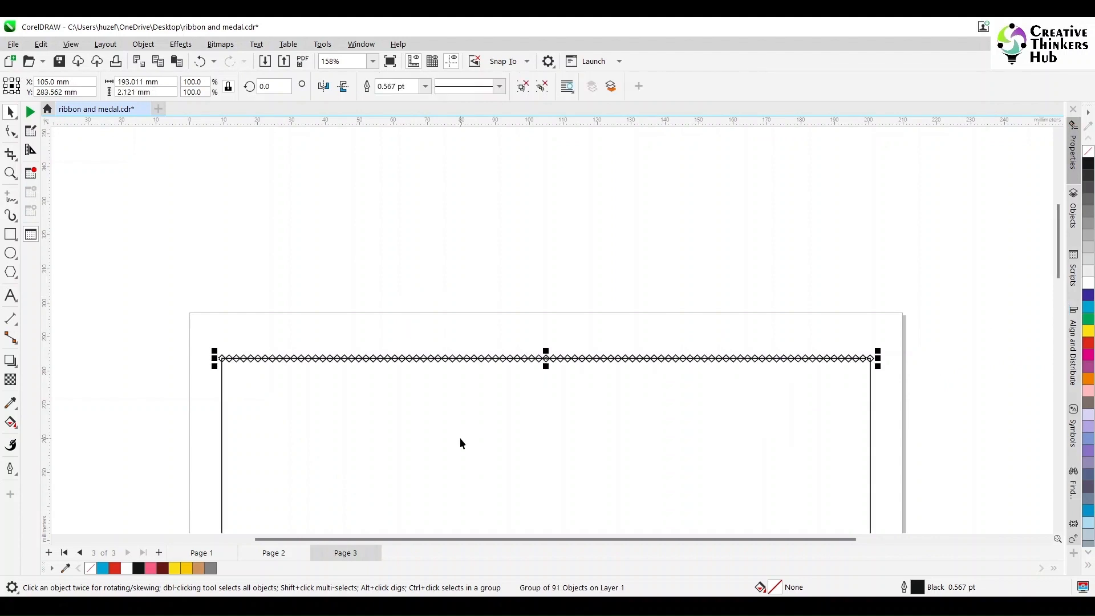
{"action": "scroll", "coordinate": [459, 437], "scroll_direction": "down", "scroll_amount": 5}
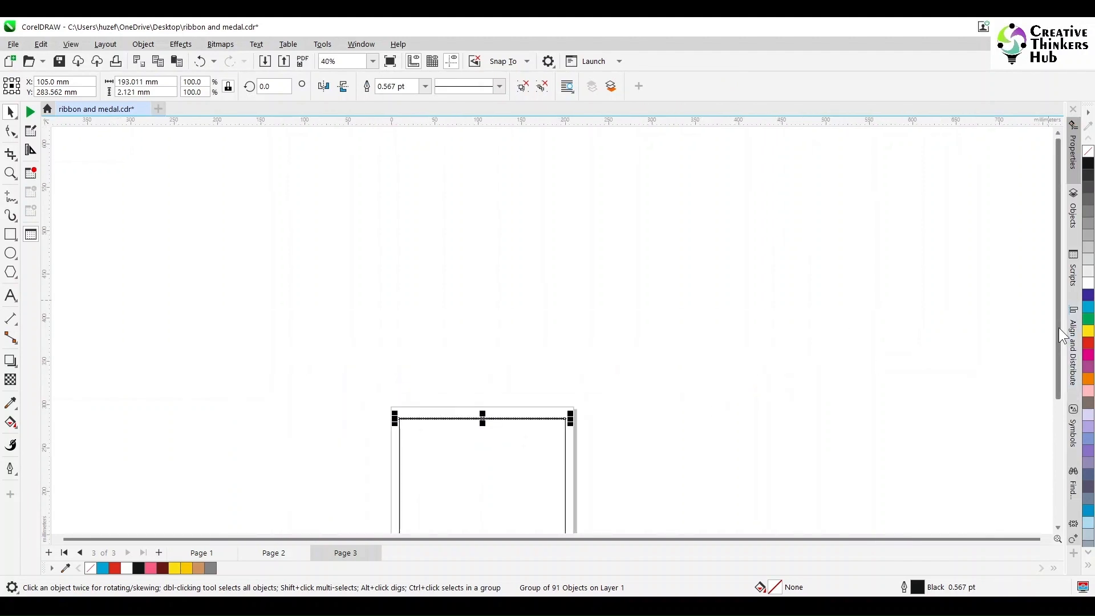
{"action": "left_click", "coordinate": [471, 351], "text": "shift"}
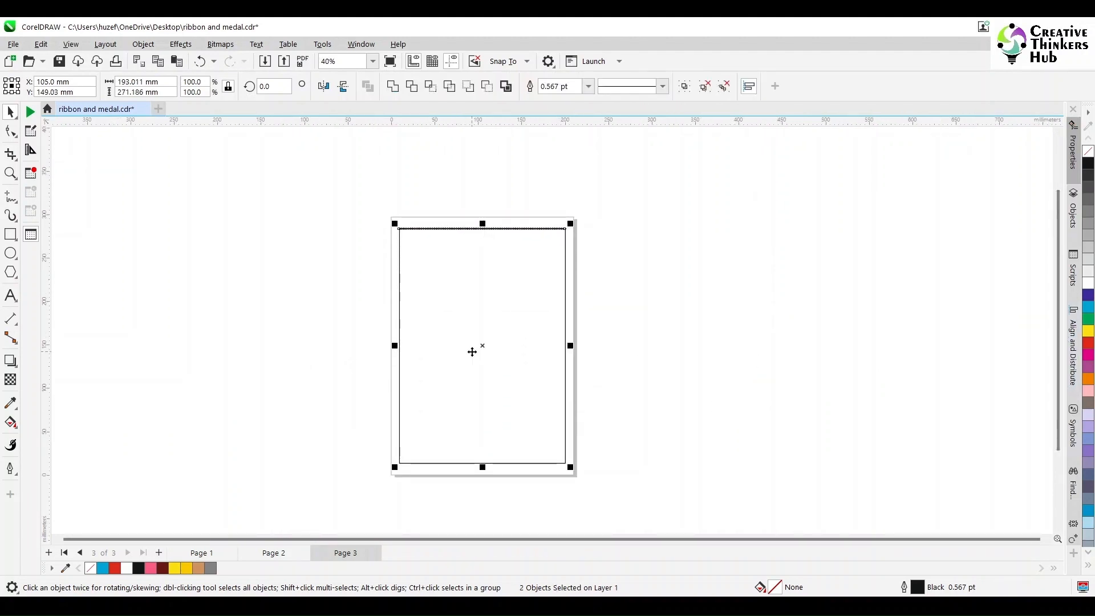
{"action": "left_click", "coordinate": [683, 392]}
Step: Move the lower diamond row down onto the frame's bottom line and center it horizontally on the frame
{"action": "left_click", "coordinate": [11, 173]}
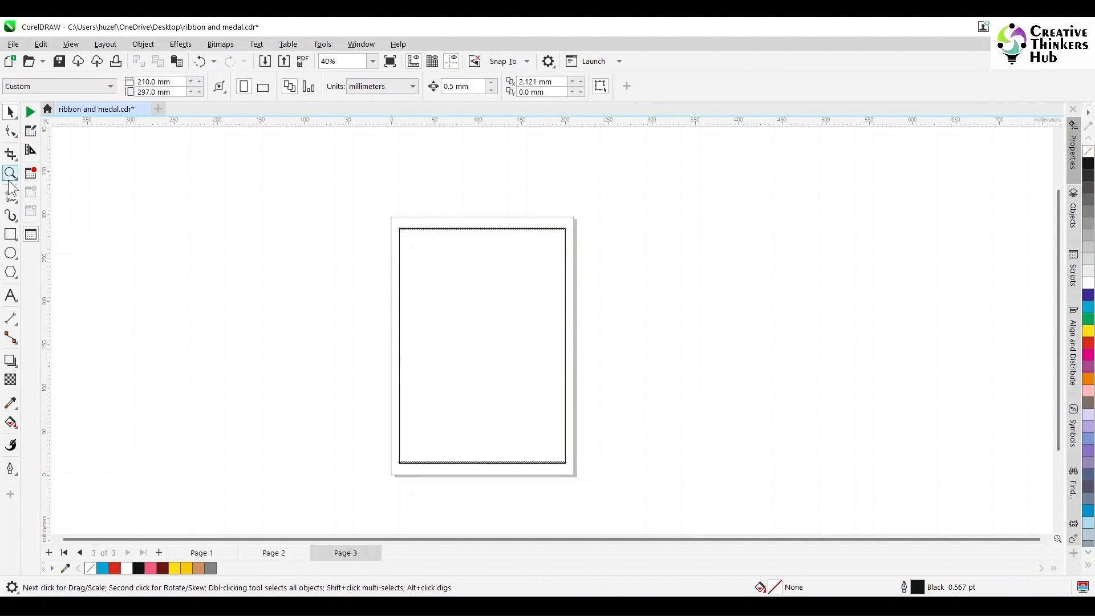
{"action": "left_click_drag", "start_coordinate": [375, 427], "coordinate": [610, 477]}
{"action": "left_click_drag", "start_coordinate": [87, 333], "coordinate": [367, 416]}
{"action": "left_click_drag", "start_coordinate": [229, 308], "coordinate": [513, 403]}
{"action": "key", "text": "space"}
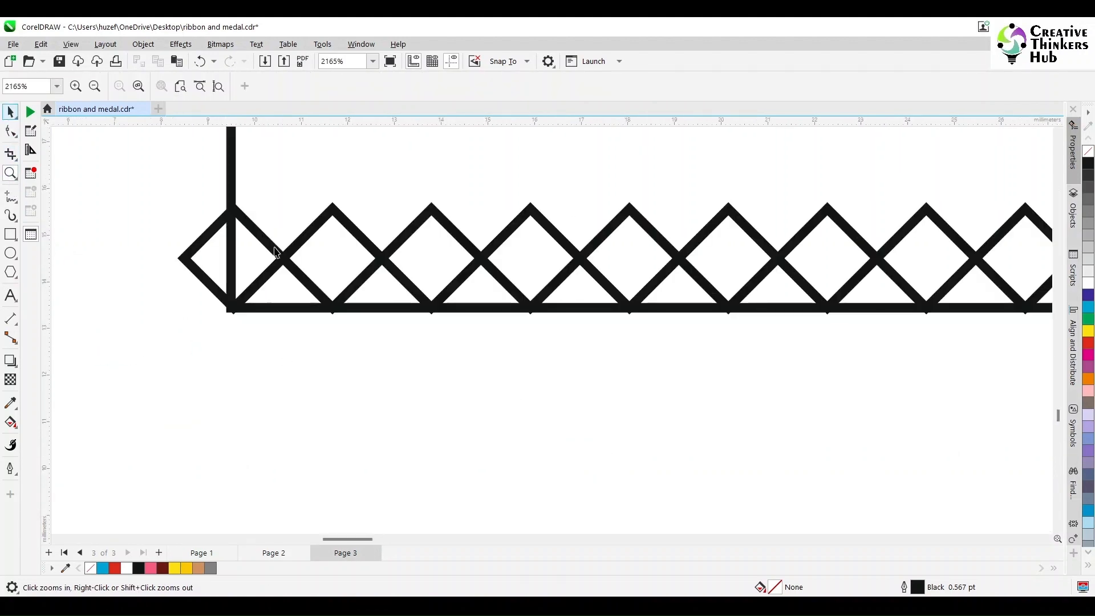
{"action": "left_click", "coordinate": [288, 255]}
{"action": "left_click_drag", "start_coordinate": [283, 251], "coordinate": [285, 308]}
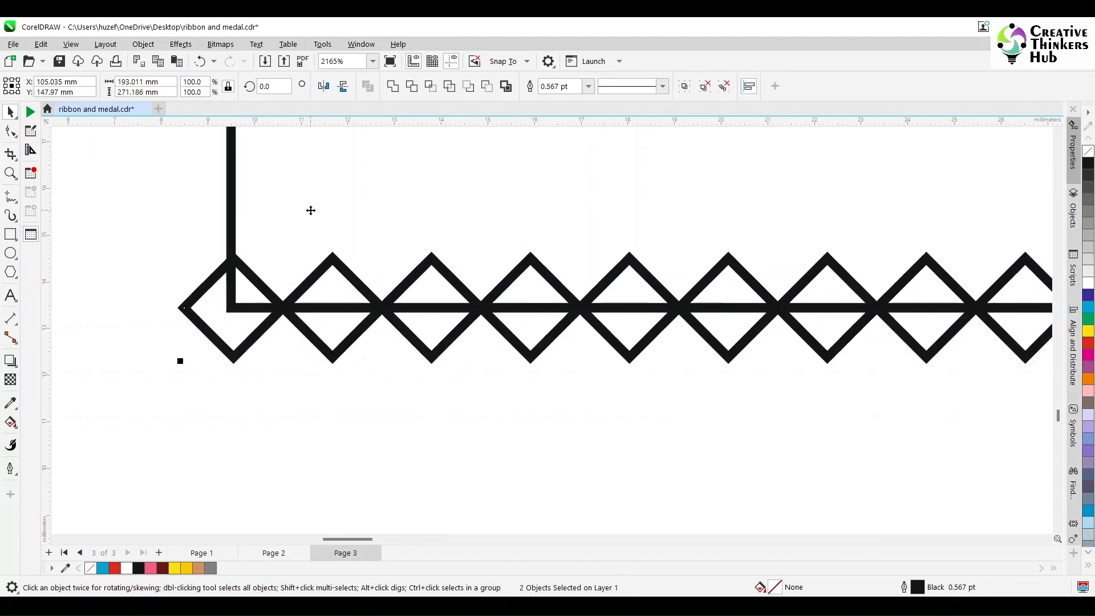
{"action": "scroll", "coordinate": [406, 436], "scroll_direction": "down", "scroll_amount": 8}
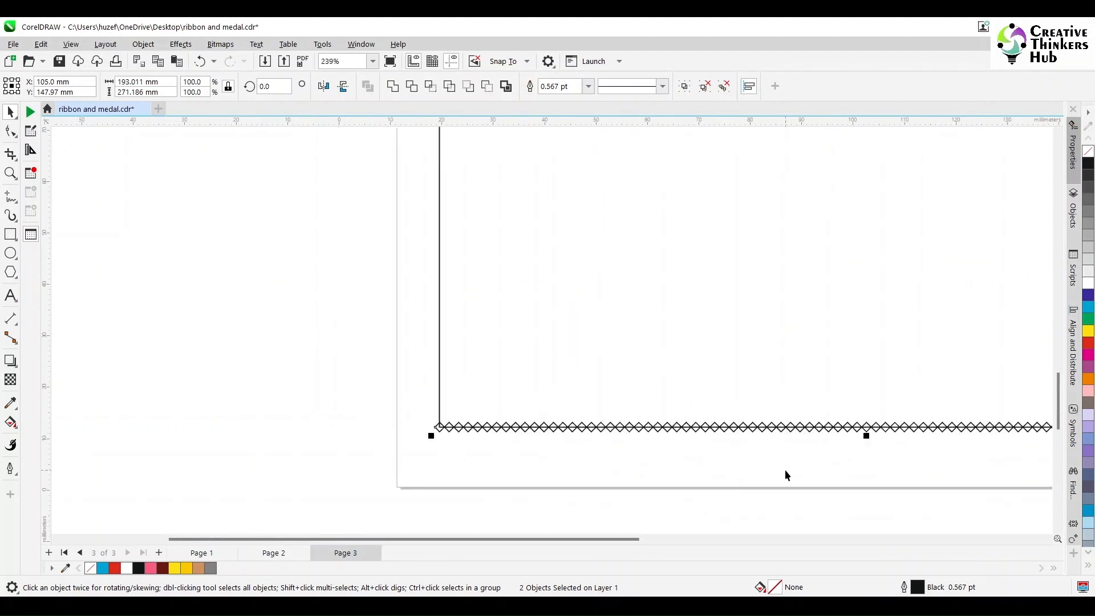
{"action": "scroll", "coordinate": [377, 539], "scroll_direction": "down", "scroll_amount": 1}
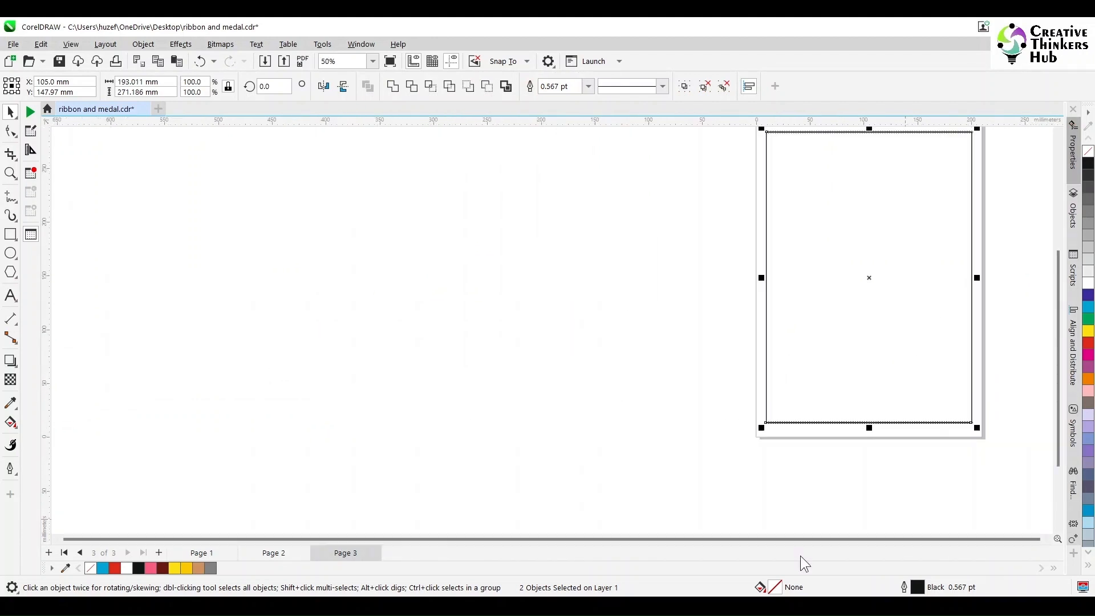
Step: Trim the frame rectangle's bottom edge with the lower diamond row
{"action": "left_click", "coordinate": [1046, 540]}
{"action": "left_click", "coordinate": [1046, 540]}
{"action": "left_click", "coordinate": [1046, 540]}
{"action": "left_click", "coordinate": [1058, 134]}
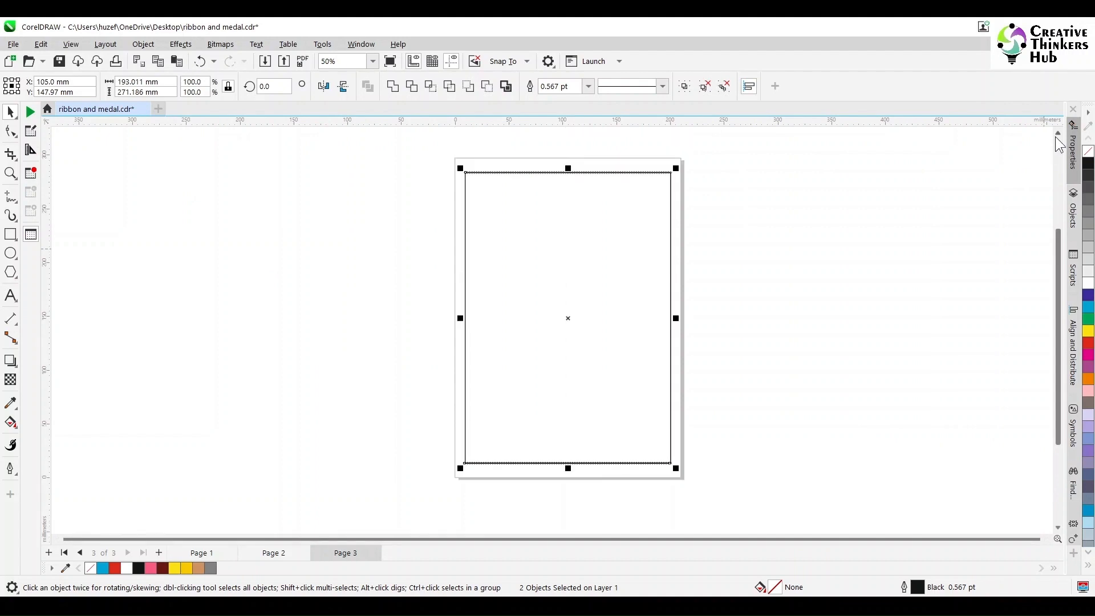
{"action": "left_click", "coordinate": [593, 456]}
{"action": "left_click_drag", "start_coordinate": [393, 428], "coordinate": [745, 511]}
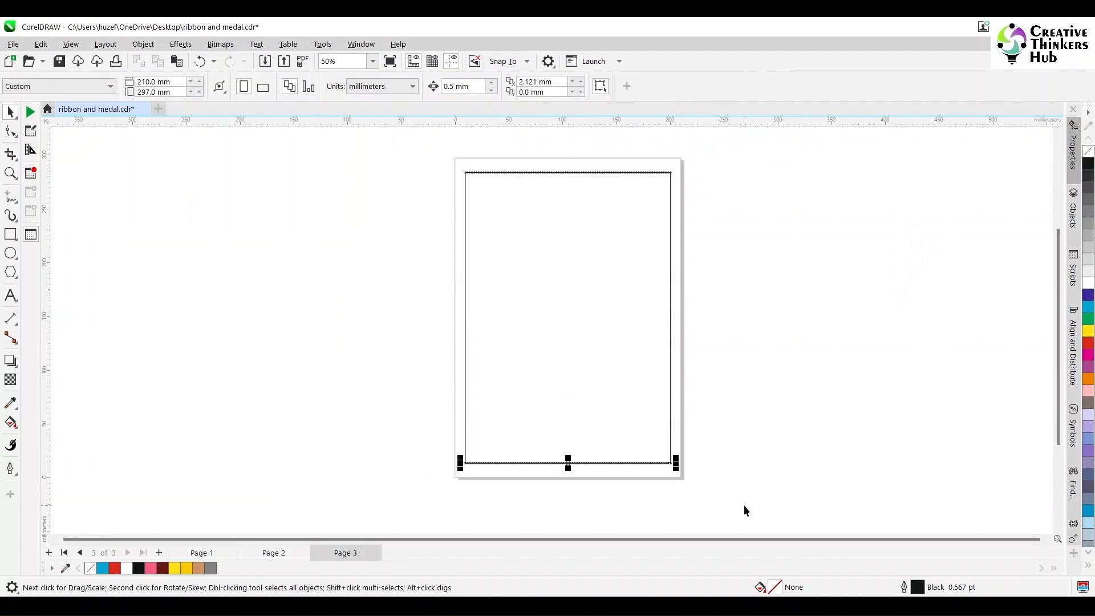
{"action": "left_click", "coordinate": [547, 358], "text": "shift"}
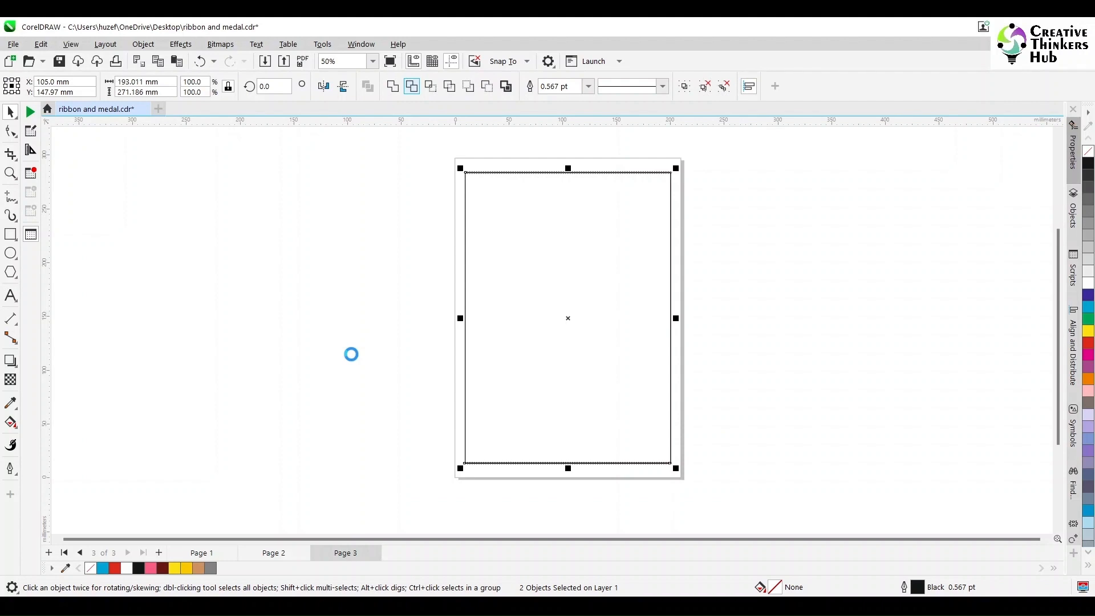
Step: Trim the frame's top edge with the upper diamond row to cut the same zigzag pattern
{"action": "left_click", "coordinate": [851, 379]}
{"action": "left_click_drag", "start_coordinate": [428, 163], "coordinate": [764, 240]}
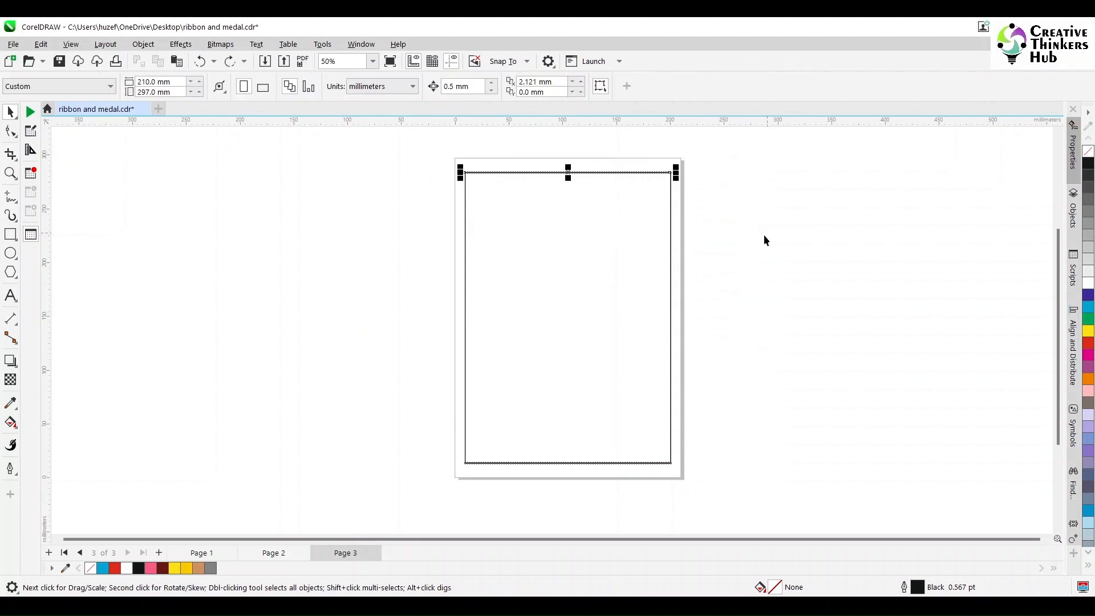
{"action": "left_click", "coordinate": [582, 291], "text": "shift"}
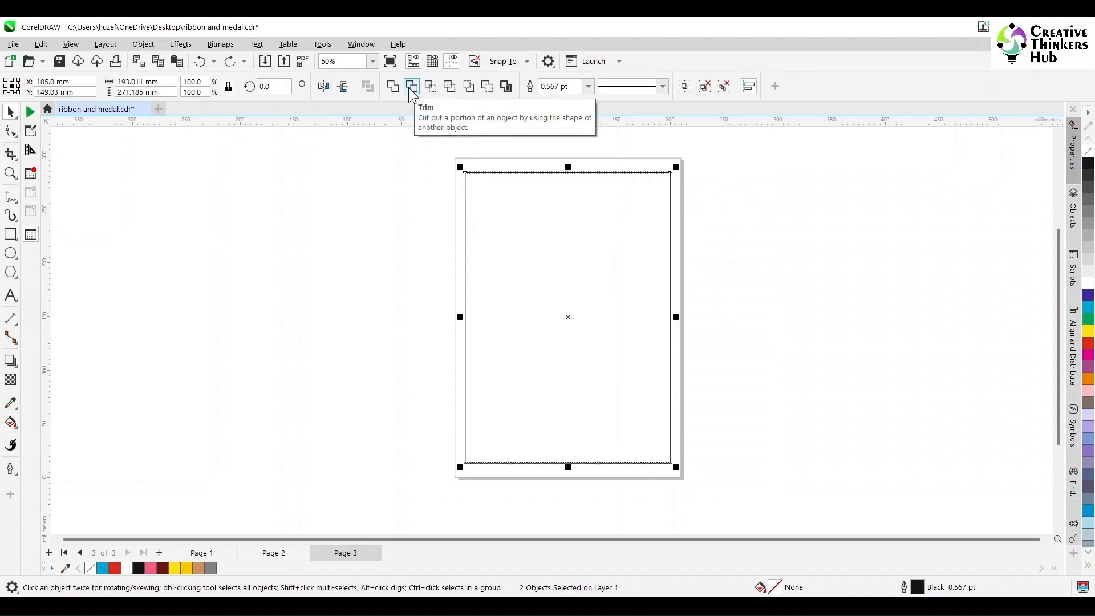
{"action": "left_click", "coordinate": [411, 87]}
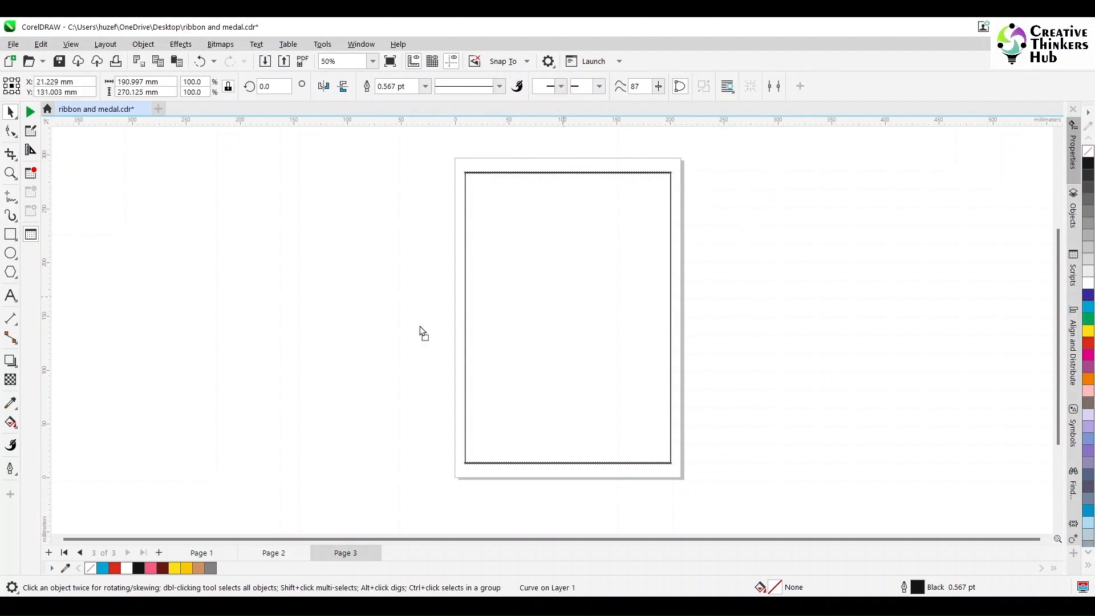
Step: Move the trimmed frame off the page to check its zigzag edges and undo the move
{"action": "left_click_drag", "start_coordinate": [465, 332], "coordinate": [239, 362]}
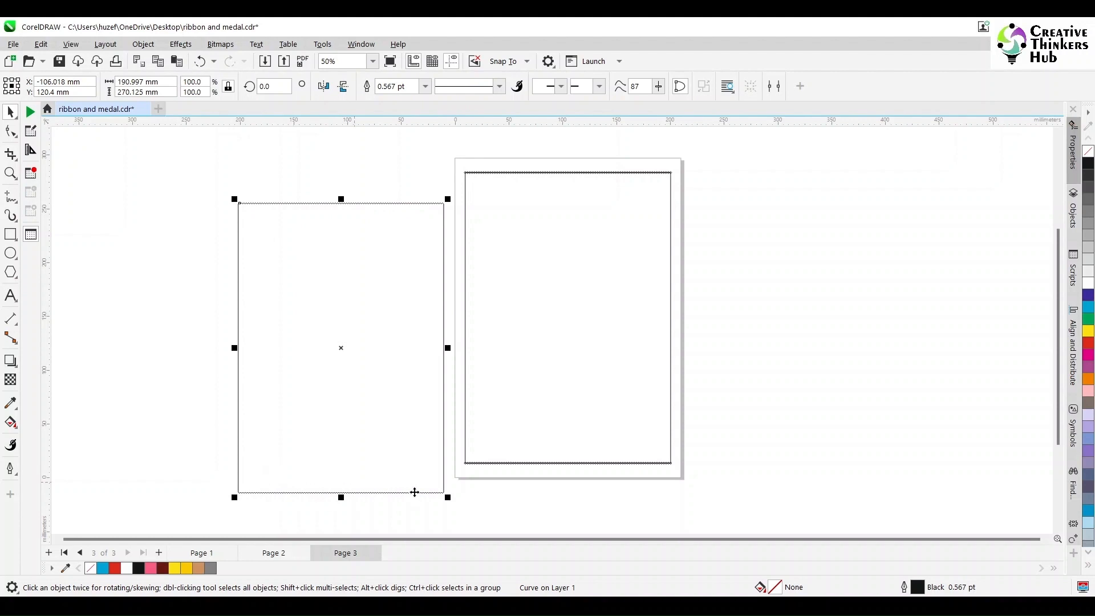
{"action": "key", "text": "ctrl+z"}
{"action": "left_click", "coordinate": [849, 289]}
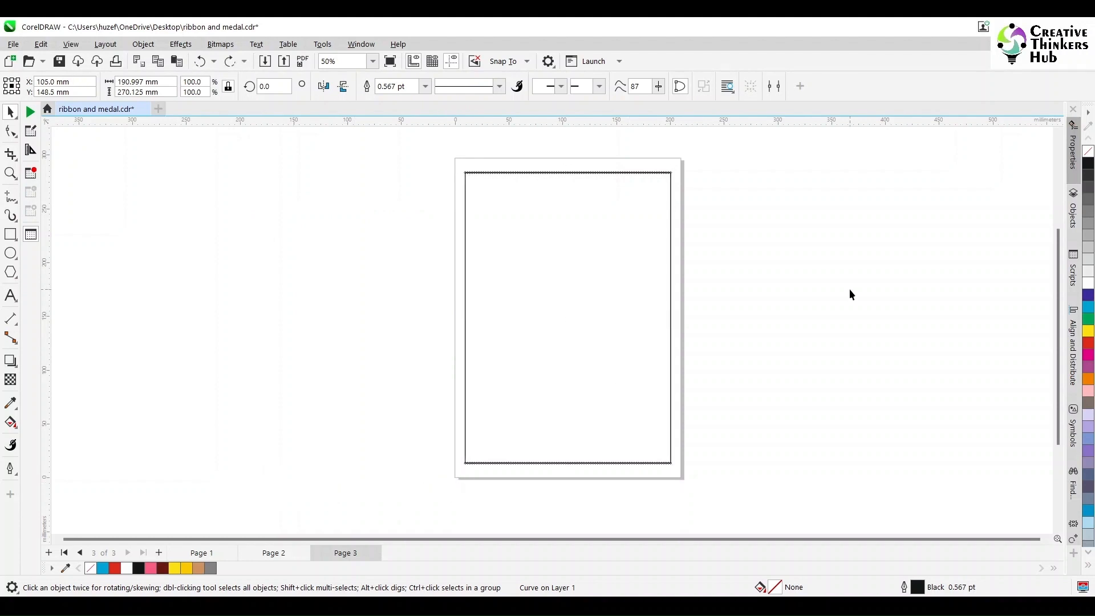
Step: Rotate the upper diamond row 90 degrees and move it beside the frame's left edge
{"action": "left_click_drag", "start_coordinate": [710, 207], "coordinate": [710, 207]}
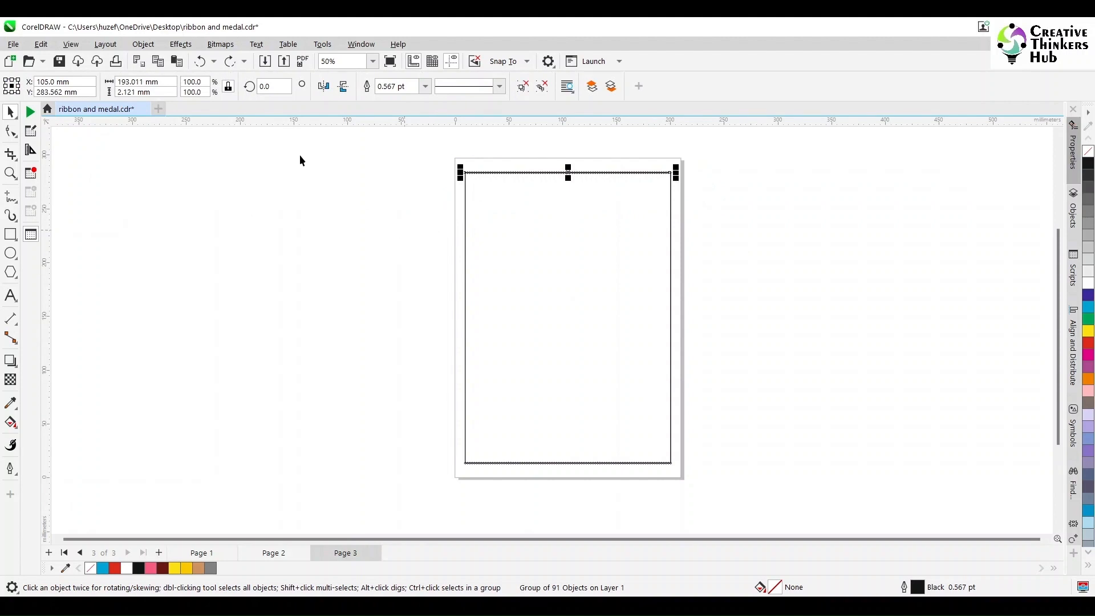
{"action": "left_click", "coordinate": [263, 89]}
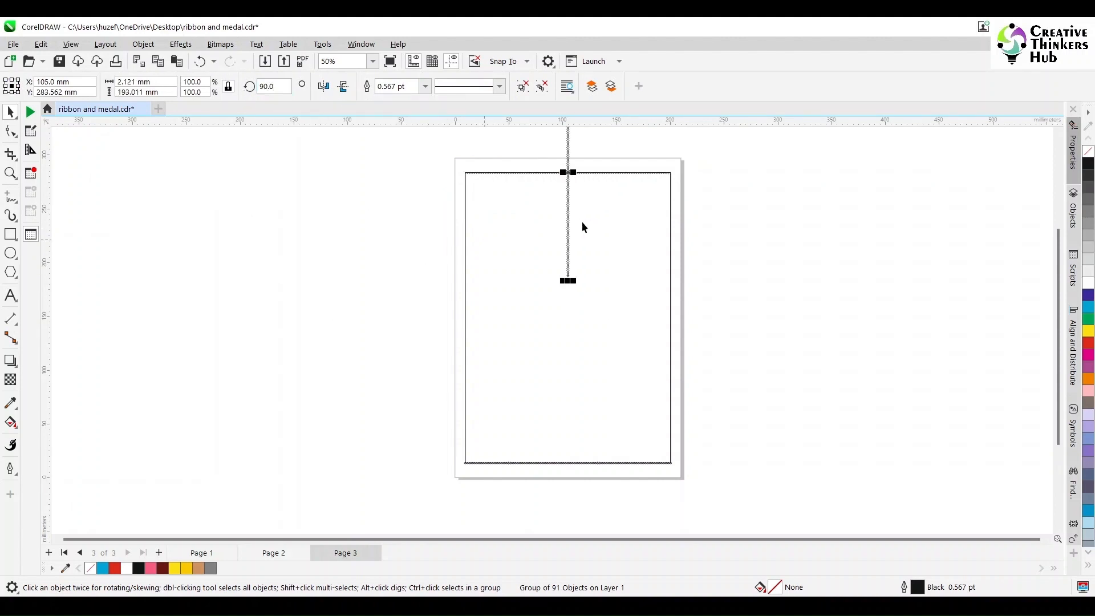
{"action": "left_click_drag", "start_coordinate": [569, 209], "coordinate": [416, 286]}
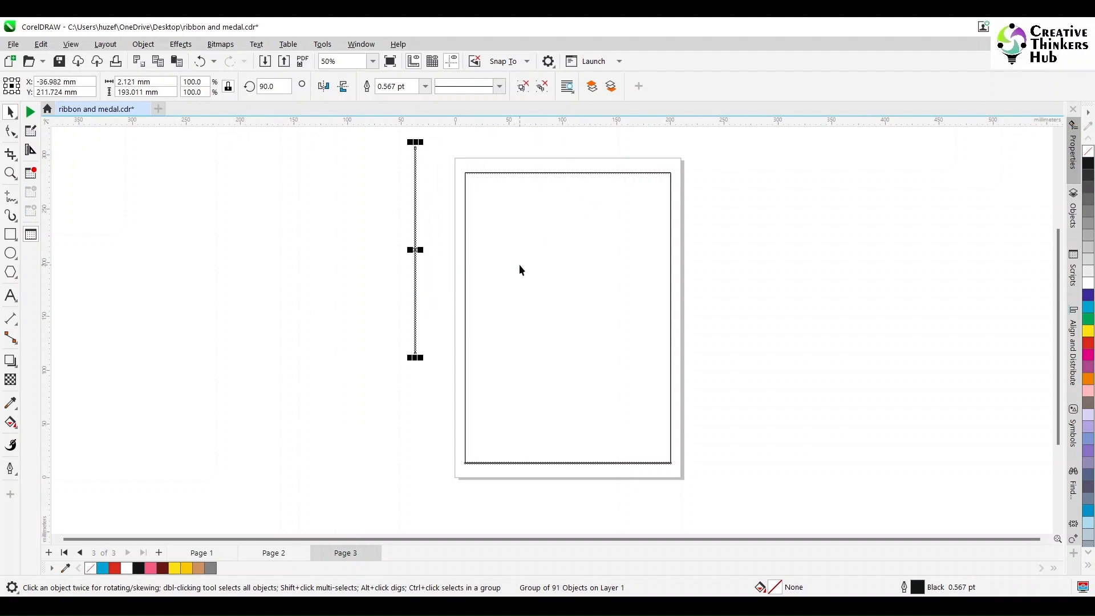
{"action": "left_click_drag", "start_coordinate": [414, 179], "coordinate": [462, 205]}
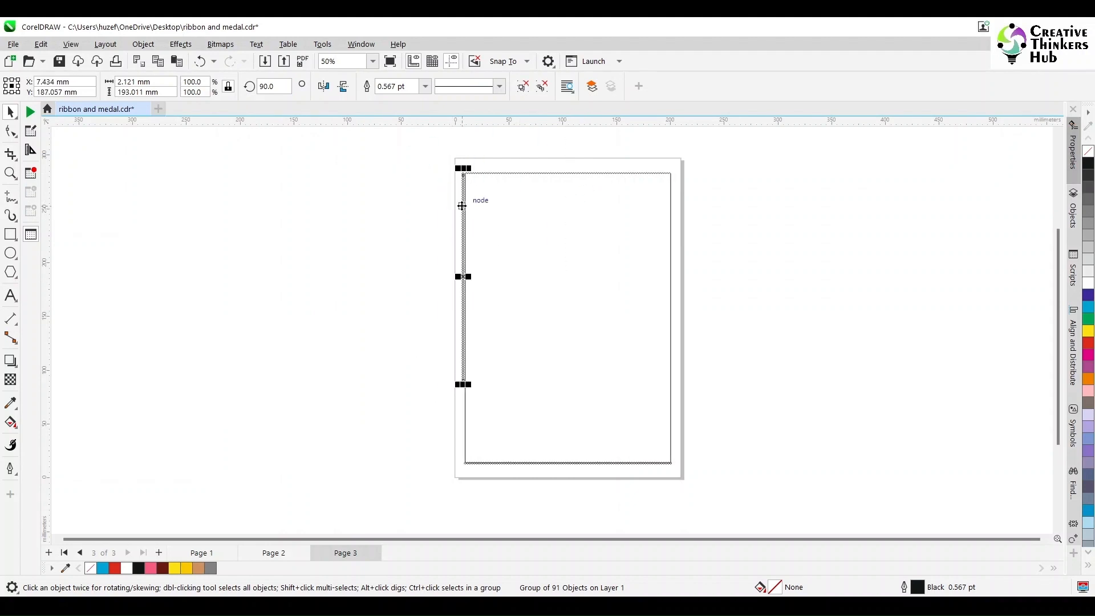
Step: Place the diamond column on the frame's left line with its upper end at the top-left corner
{"action": "left_click", "coordinate": [10, 174]}
{"action": "left_click_drag", "start_coordinate": [443, 161], "coordinate": [495, 191]}
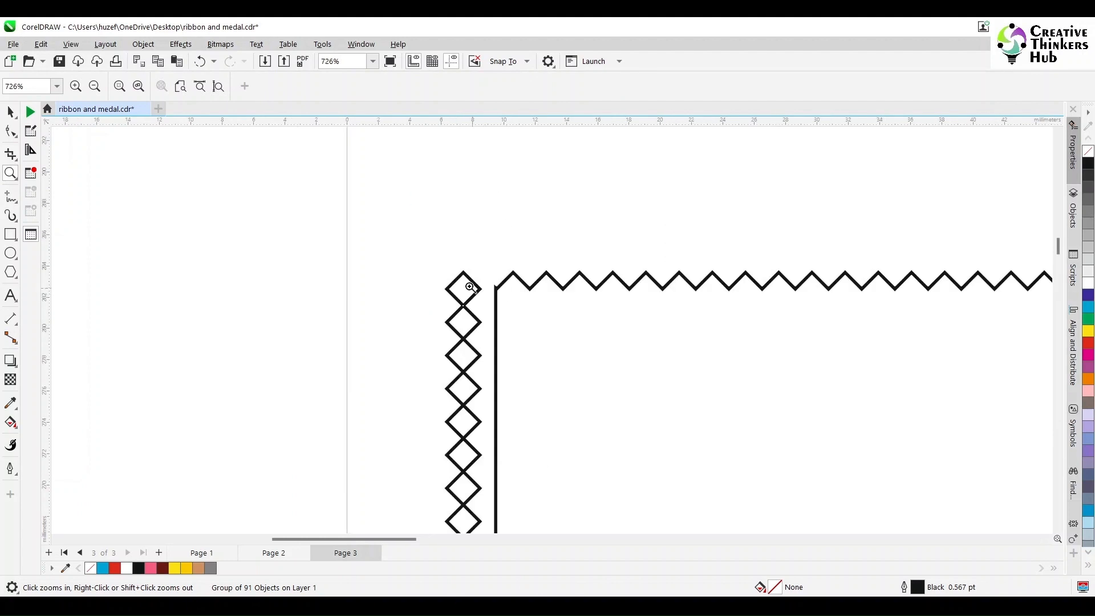
{"action": "key", "text": "space"}
{"action": "left_click_drag", "start_coordinate": [468, 311], "coordinate": [494, 312]}
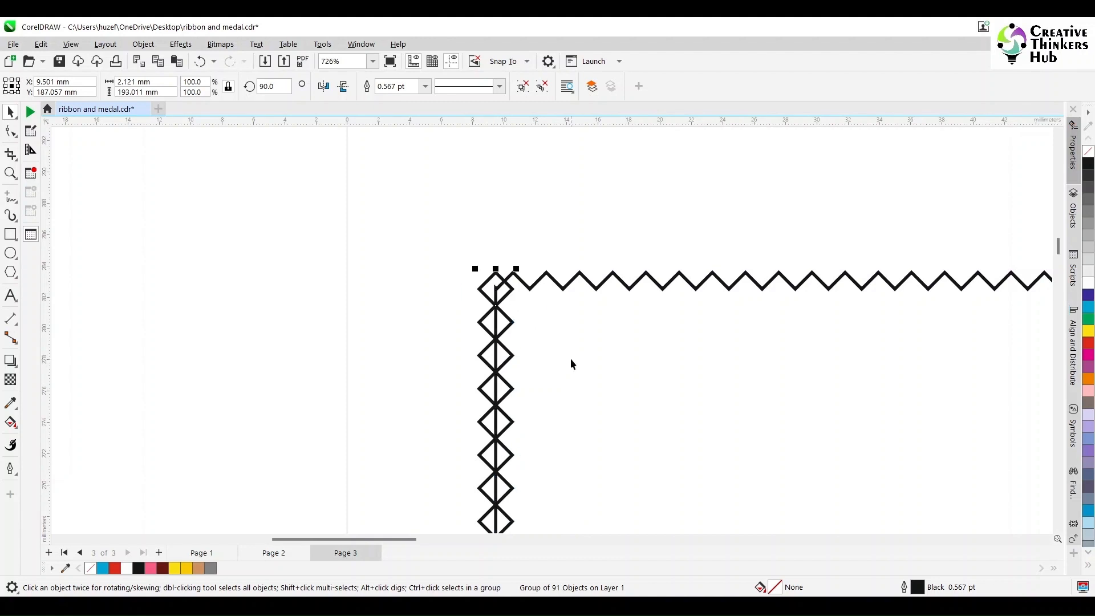
{"action": "left_click_drag", "start_coordinate": [496, 270], "coordinate": [497, 285]}
{"action": "scroll", "coordinate": [585, 322], "scroll_direction": "down", "scroll_amount": 4}
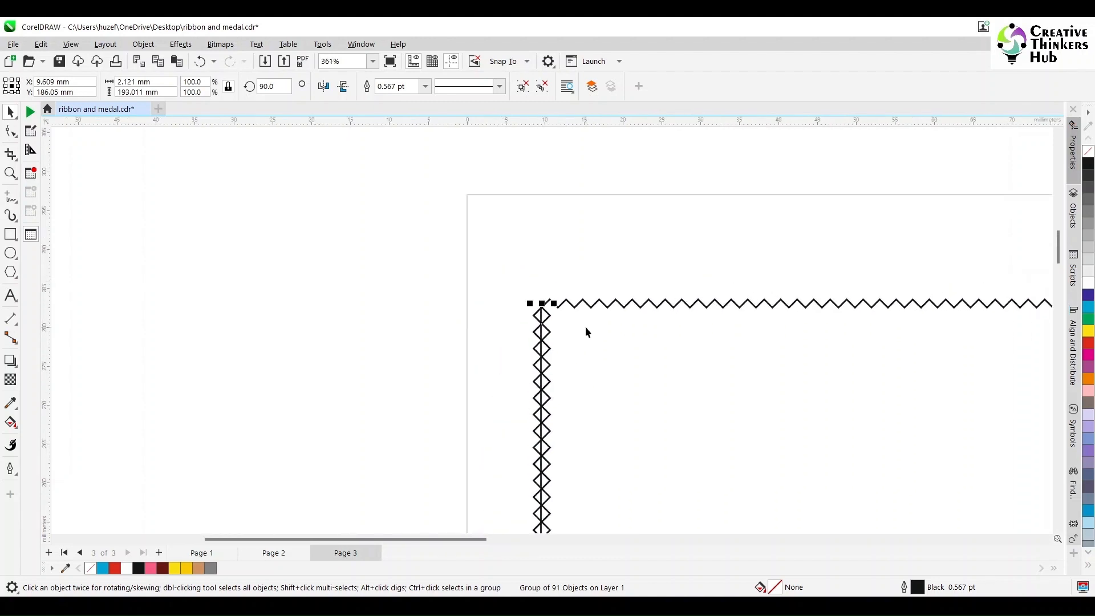
Step: Extend the diamond column downward with a duplicate, center both on the frame's left line and group them
{"action": "left_click", "coordinate": [1058, 528]}
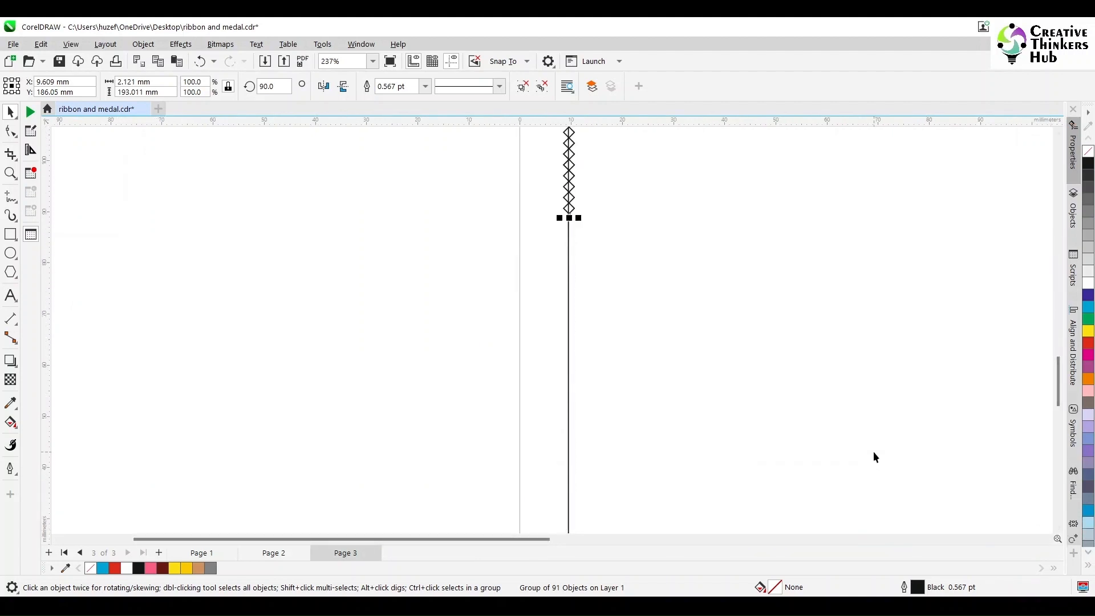
{"action": "key", "text": "shift+Page_Up"}
{"action": "mouse_move", "coordinate": [572, 188]}
{"action": "left_mouse_down"}
{"action": "mouse_move", "coordinate": [679, 313]}
{"action": "mouse_move", "coordinate": [662, 447]}
{"action": "mouse_move", "coordinate": [653, 171]}
{"action": "mouse_move", "coordinate": [574, 530]}
{"action": "mouse_move", "coordinate": [632, 494]}
{"action": "mouse_move", "coordinate": [633, 374]}
{"action": "mouse_move", "coordinate": [606, 403]}
{"action": "mouse_move", "coordinate": [598, 170]}
{"action": "mouse_move", "coordinate": [575, 251]}
{"action": "mouse_move", "coordinate": [592, 243]}
{"action": "mouse_move", "coordinate": [568, 206]}
{"action": "left_mouse_up"}
{"action": "left_click", "coordinate": [431, 370], "text": "shift"}
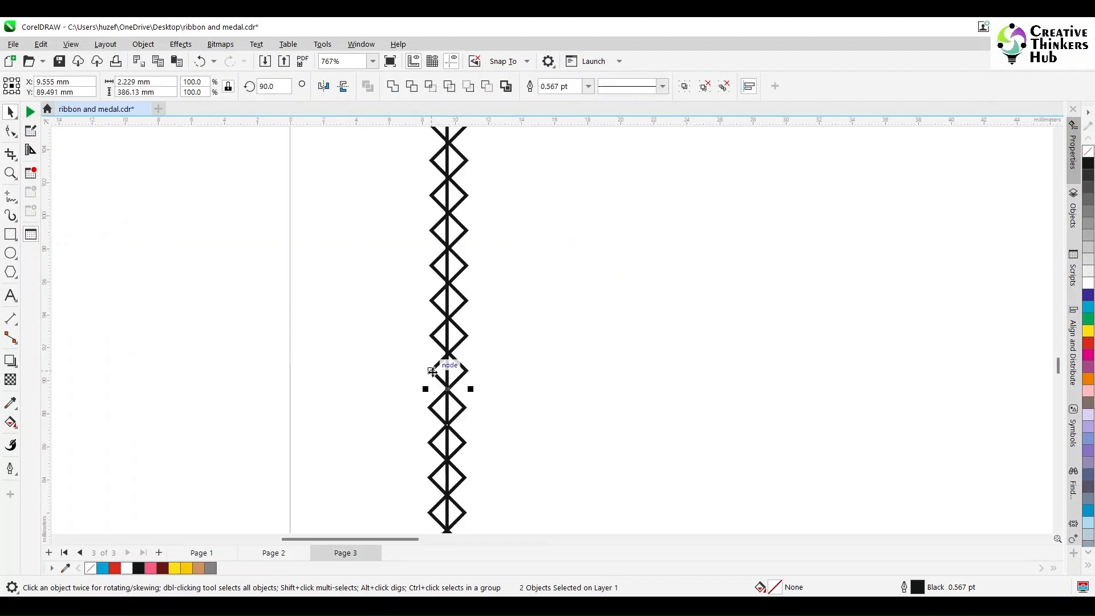
{"action": "key", "text": "c"}
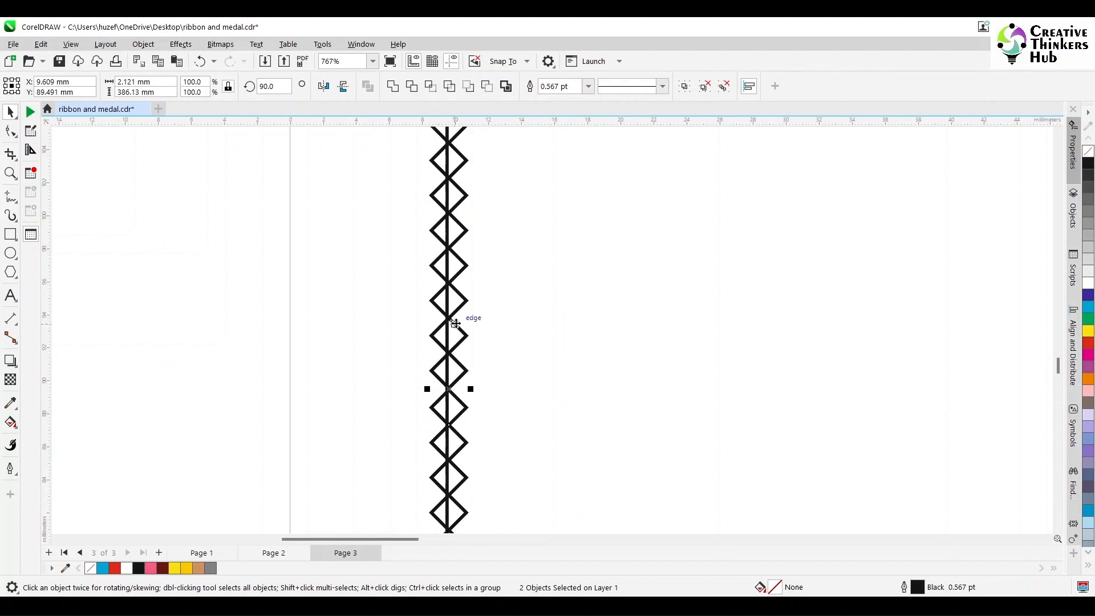
{"action": "mouse_move", "coordinate": [448, 319]}
{"action": "left_mouse_down"}
{"action": "mouse_move", "coordinate": [352, 330]}
{"action": "mouse_move", "coordinate": [343, 319]}
{"action": "mouse_move", "coordinate": [443, 318]}
{"action": "left_mouse_up"}
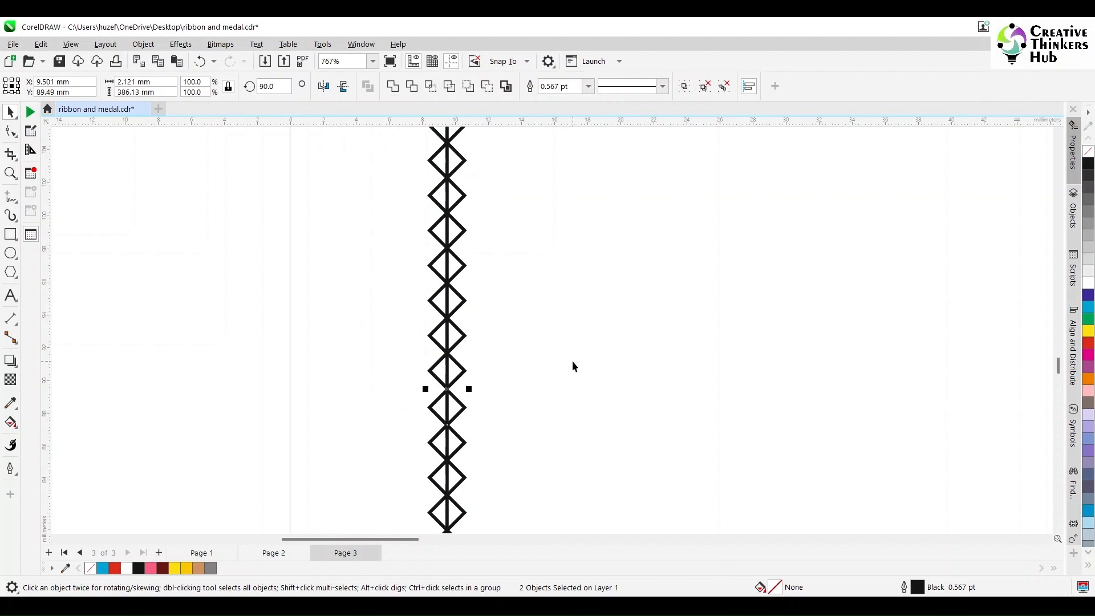
{"action": "key", "text": "ctrl+g"}
Step: Center the grouped diamond column vertically on the frame and trim the frame's left edge with it
{"action": "key", "text": "ctrl+a"}
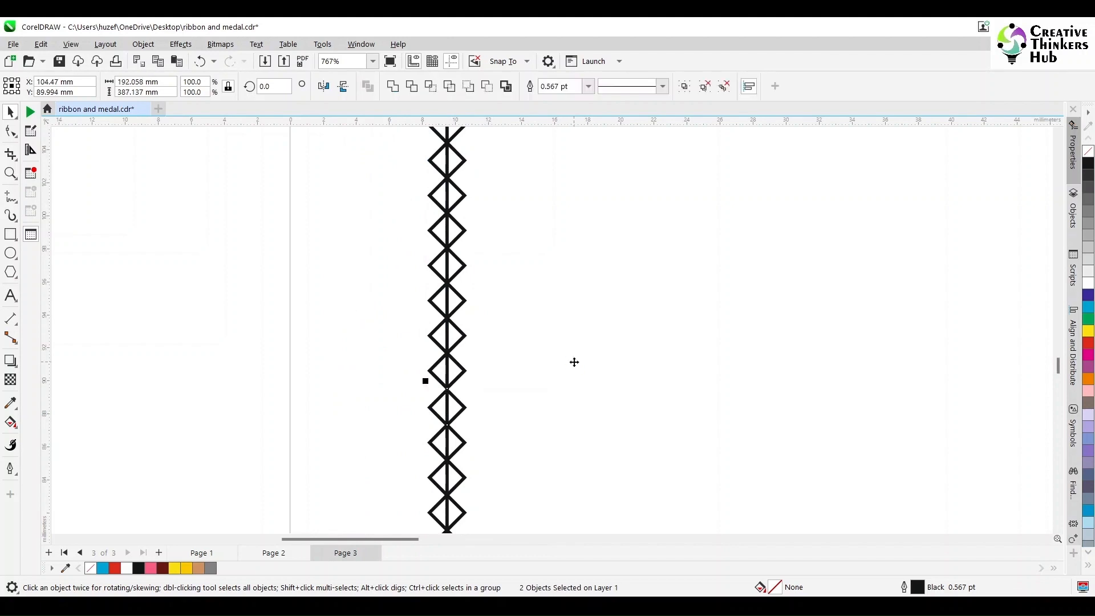
{"action": "key", "text": "e"}
{"action": "scroll", "coordinate": [575, 365], "scroll_direction": "down", "scroll_amount": 4}
{"action": "scroll", "coordinate": [576, 374], "scroll_direction": "down", "scroll_amount": 2}
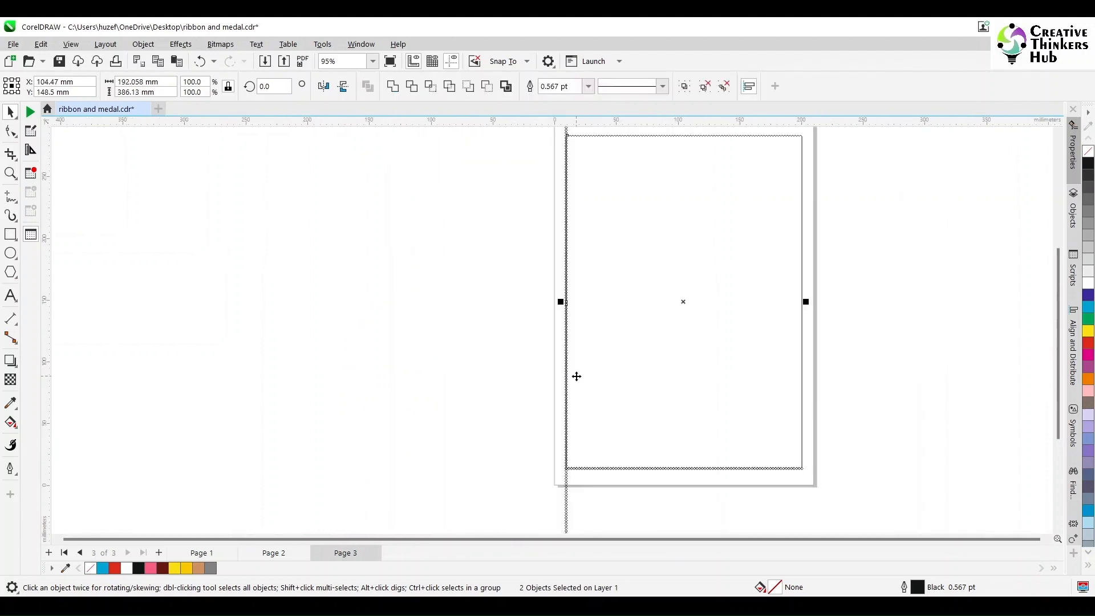
{"action": "left_click", "coordinate": [411, 86]}
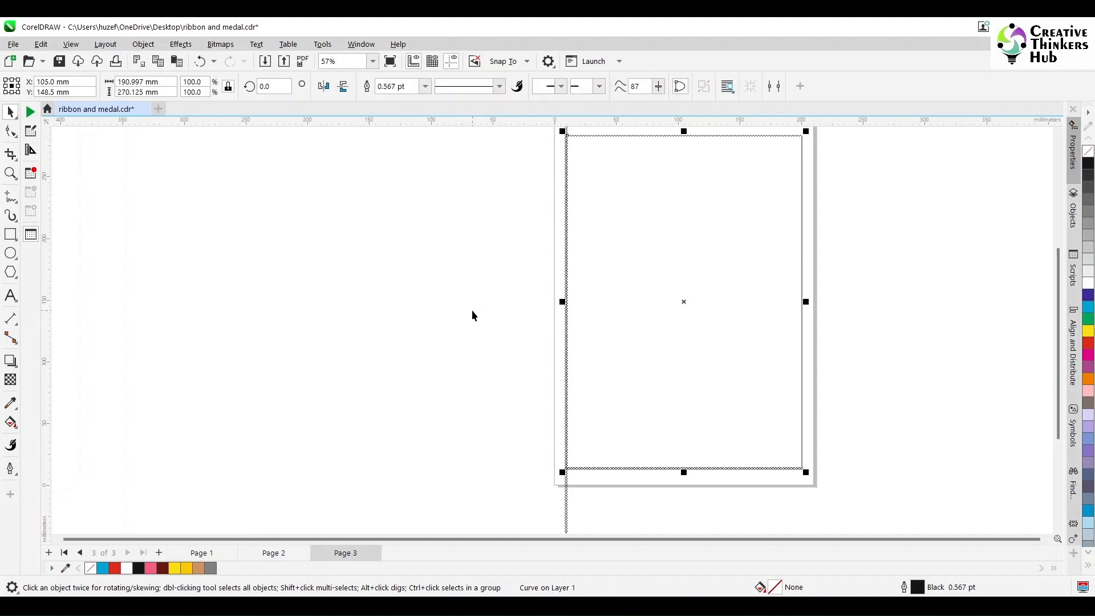
Step: Align the diamond column with the right side of the frame
{"action": "left_click", "coordinate": [471, 310]}
{"action": "left_click", "coordinate": [1059, 132]}
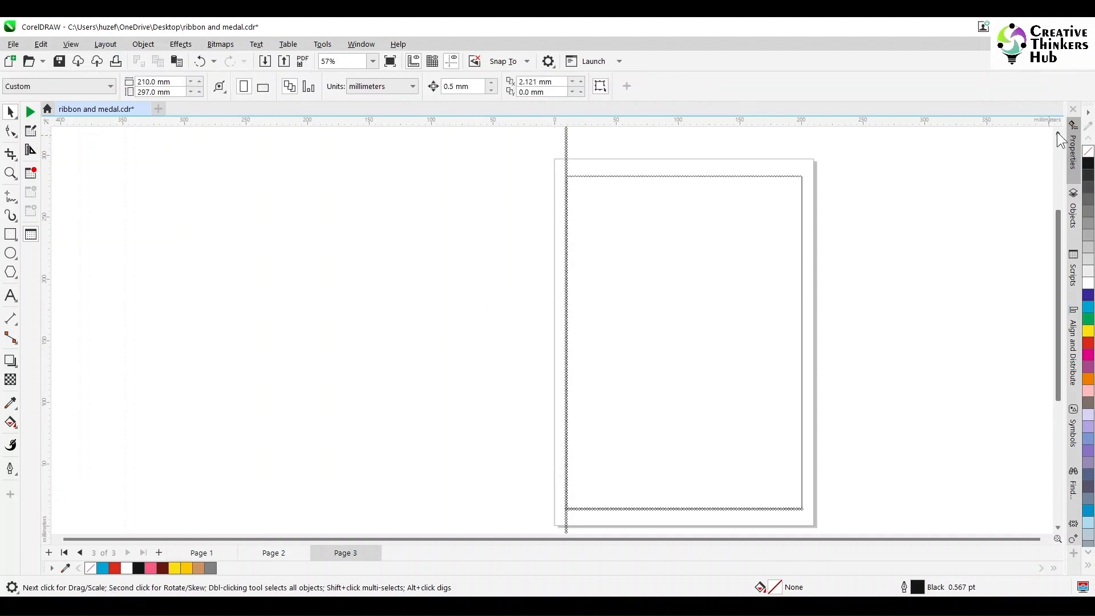
{"action": "left_click", "coordinate": [566, 167]}
{"action": "left_click", "coordinate": [726, 266], "text": "shift"}
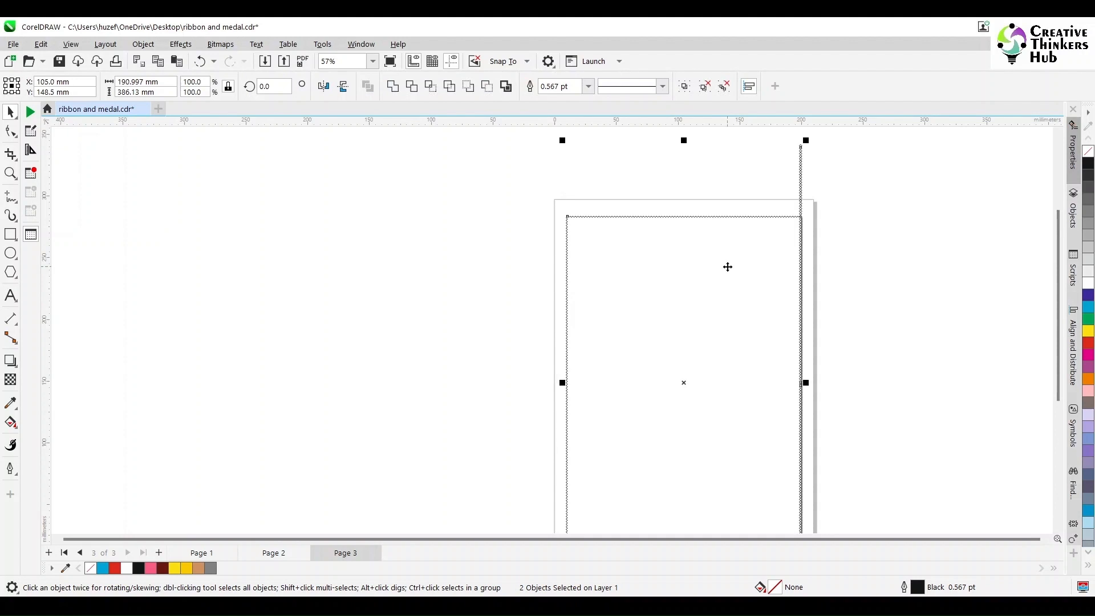
Step: Shift the diamond column so its center line sits on the frame's right edge line
{"action": "left_click", "coordinate": [10, 173]}
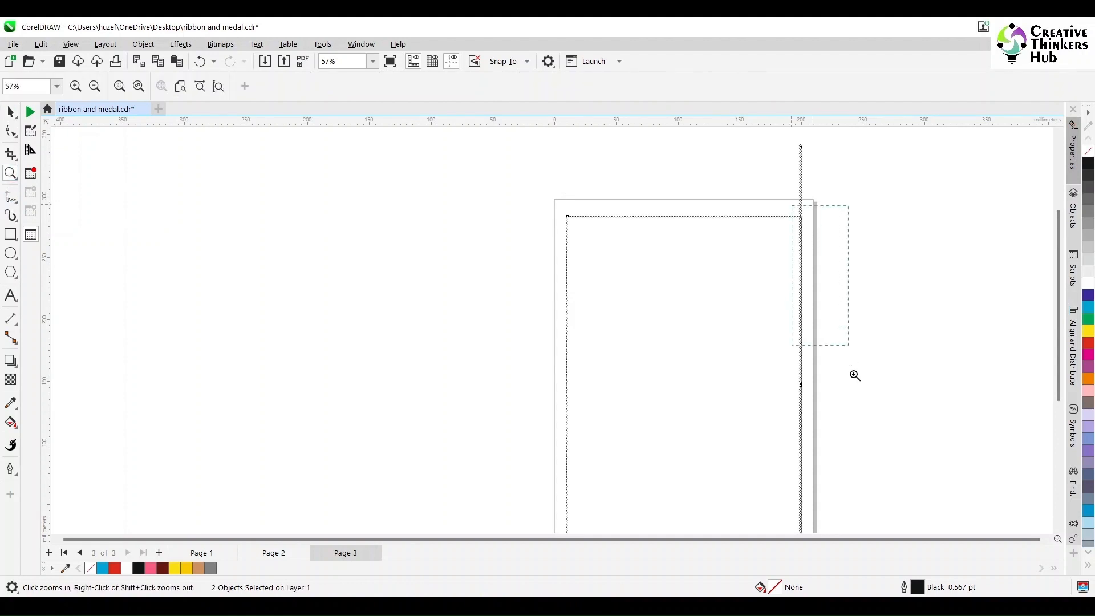
{"action": "left_click", "coordinate": [833, 296]}
{"action": "left_click_drag", "start_coordinate": [599, 220], "coordinate": [599, 221]}
{"action": "key", "text": "space"}
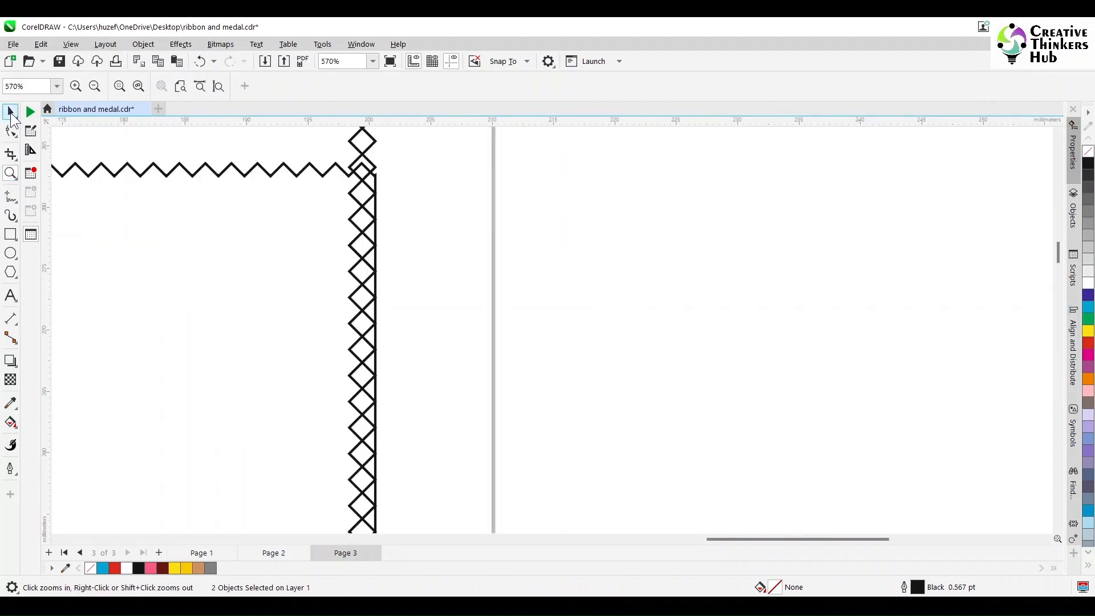
{"action": "left_click_drag", "start_coordinate": [362, 180], "coordinate": [377, 190]}
{"action": "key", "text": "ctrl+z"}
{"action": "left_click", "coordinate": [366, 163]}
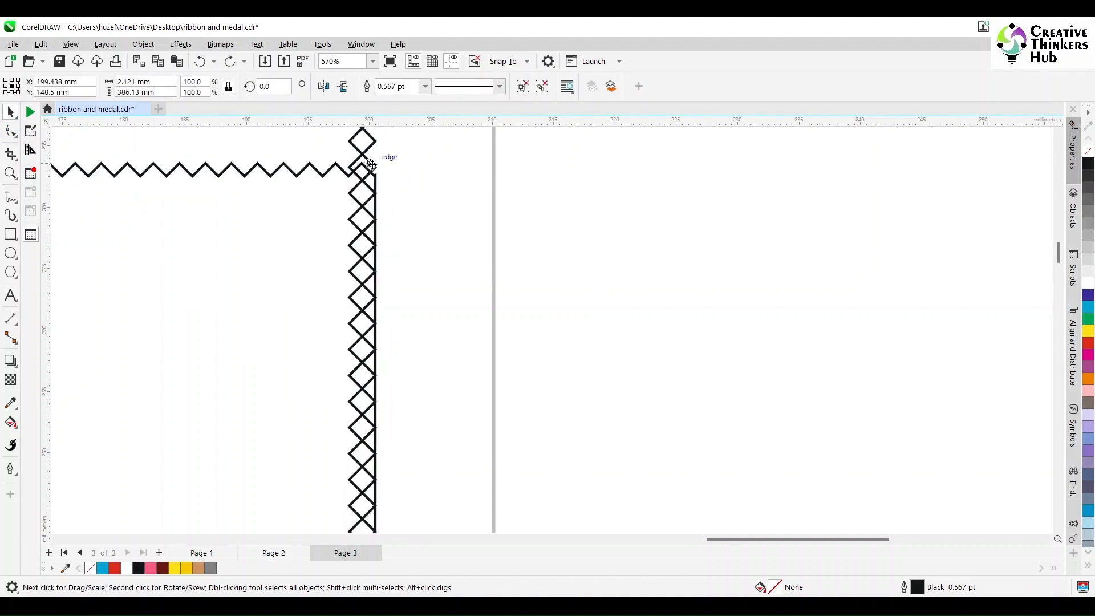
{"action": "left_click_drag", "start_coordinate": [371, 162], "coordinate": [374, 216]}
Step: Center the right-hand diamond column vertically on the frame and trim the frame's right edge with it
{"action": "left_click", "coordinate": [304, 240], "text": "shift"}
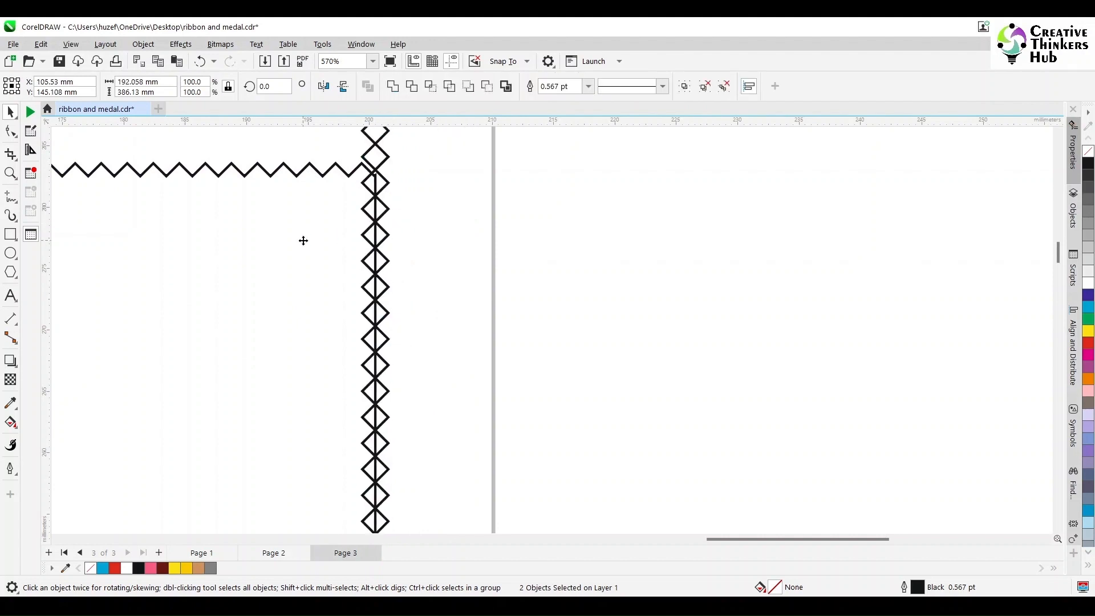
{"action": "key", "text": "Up"}
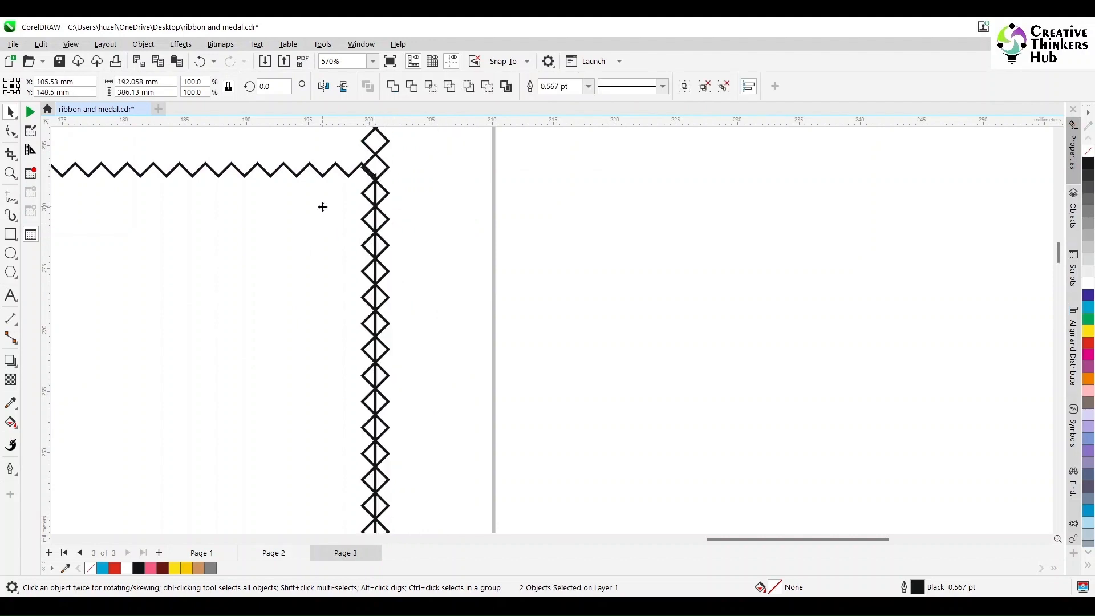
{"action": "left_click", "coordinate": [411, 86]}
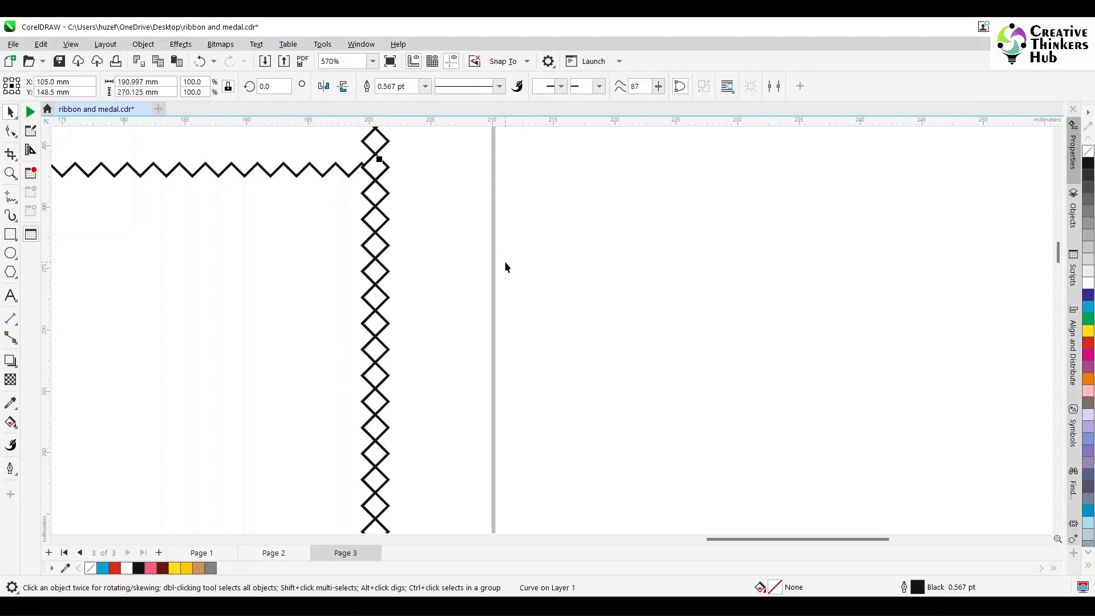
Step: Delete the diamond column and the leftover diamond row along the frame's bottom edge
{"action": "left_click", "coordinate": [505, 261]}
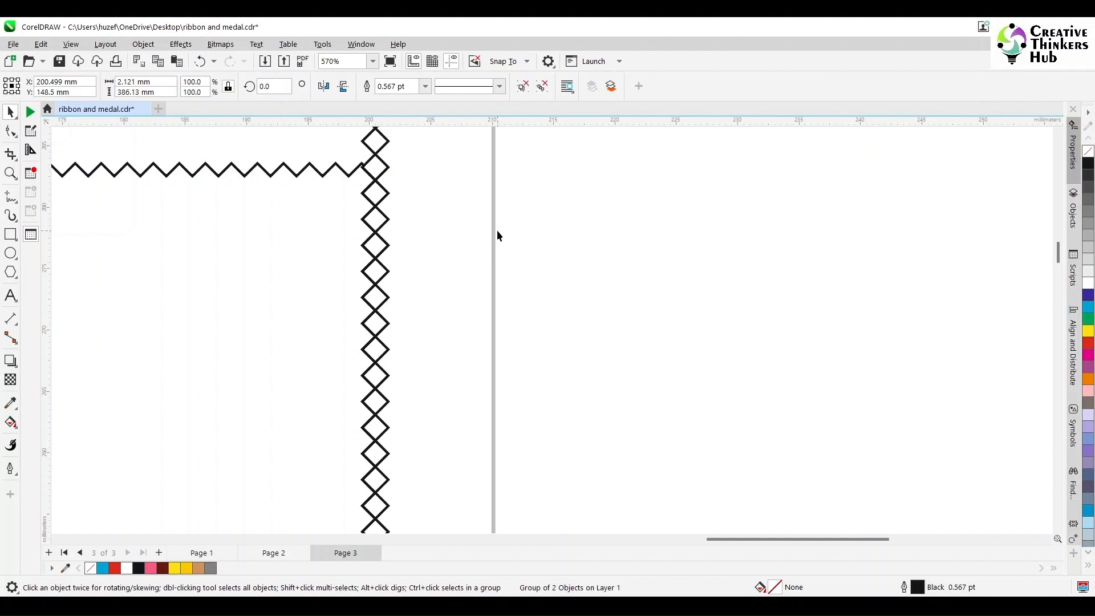
{"action": "scroll", "coordinate": [342, 380], "scroll_direction": "down", "scroll_amount": 2}
{"action": "scroll", "coordinate": [343, 379], "scroll_direction": "down", "scroll_amount": 5}
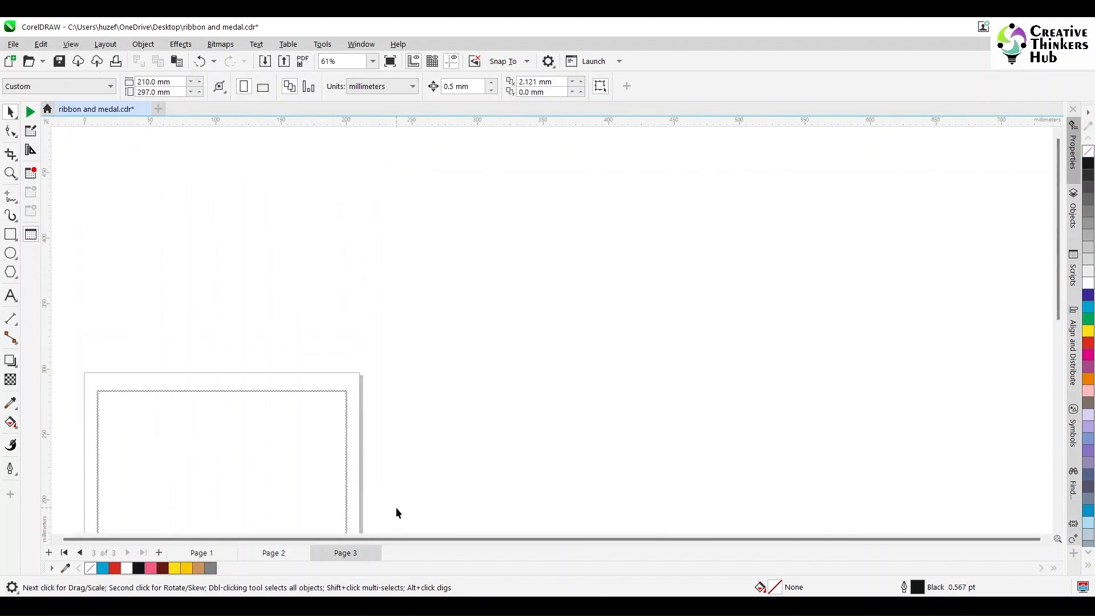
{"action": "left_click", "coordinate": [276, 448]}
{"action": "left_click", "coordinate": [372, 62]}
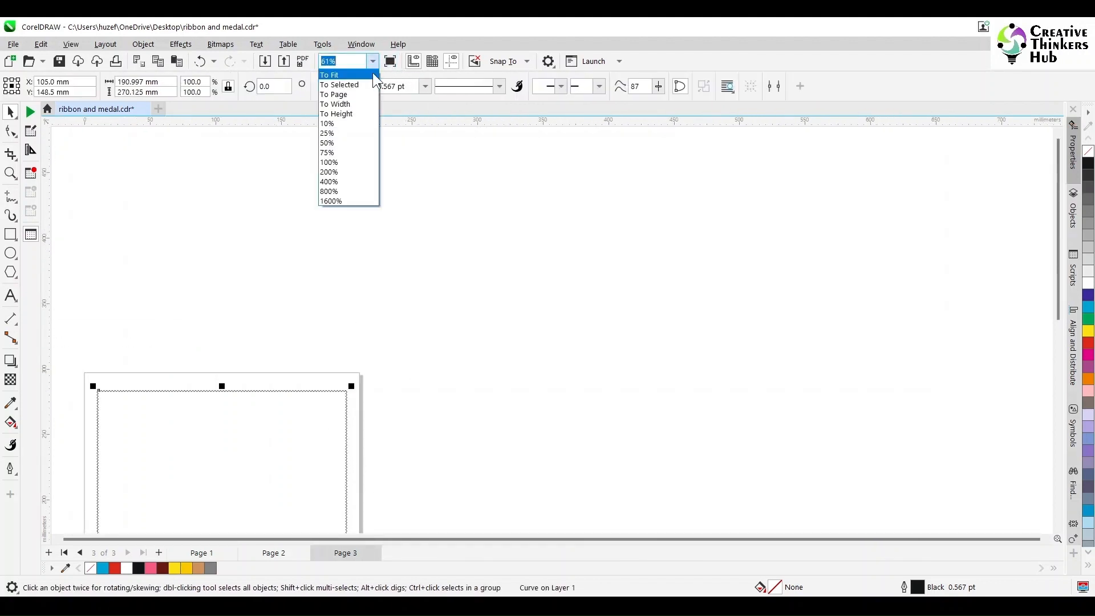
{"action": "left_click", "coordinate": [364, 94]}
{"action": "left_click_drag", "start_coordinate": [378, 431], "coordinate": [722, 513]}
{"action": "left_click", "coordinate": [722, 510]}
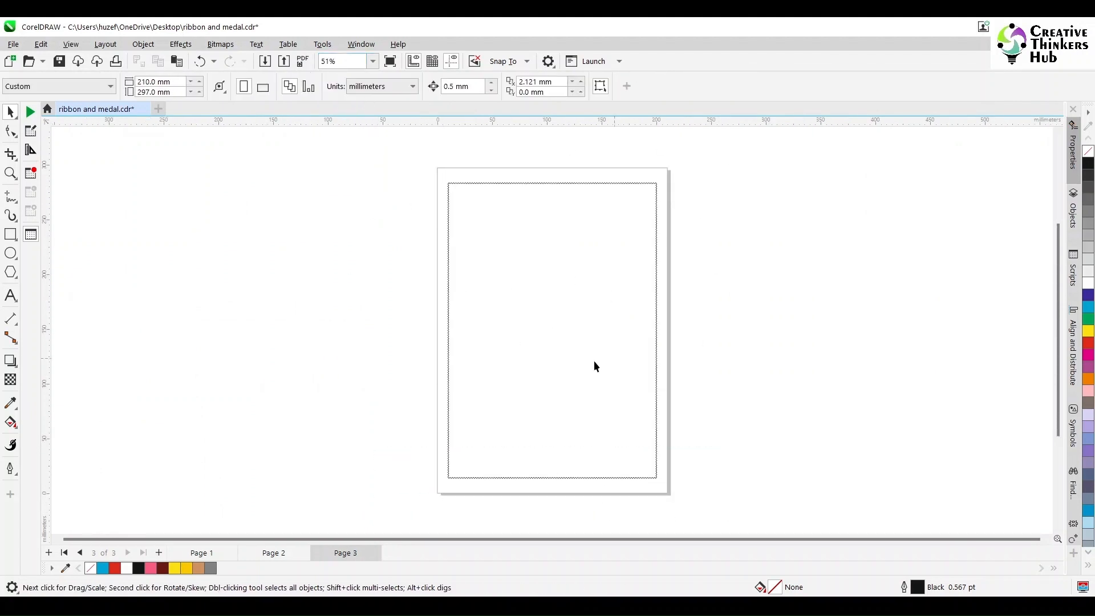
Step: Show the finished flyer on Page 1
{"action": "left_click", "coordinate": [198, 553]}
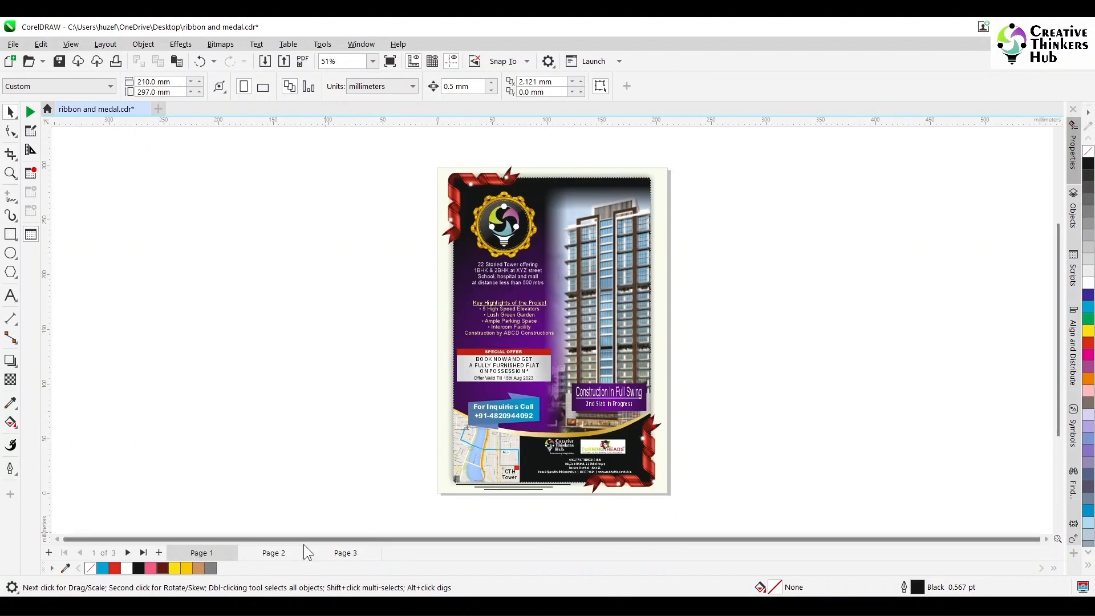
Step: Copy the medal and straight ribbon from Page 2 and paste them on Page 3
{"action": "left_click", "coordinate": [343, 553]}
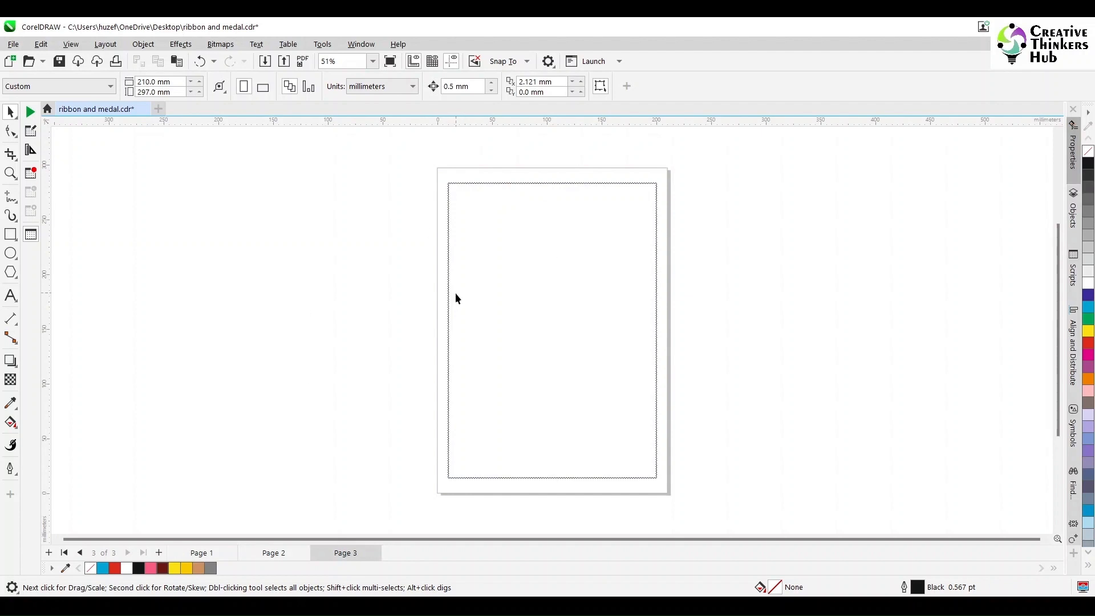
{"action": "left_click", "coordinate": [279, 553]}
{"action": "left_click_drag", "start_coordinate": [581, 309], "coordinate": [542, 335]}
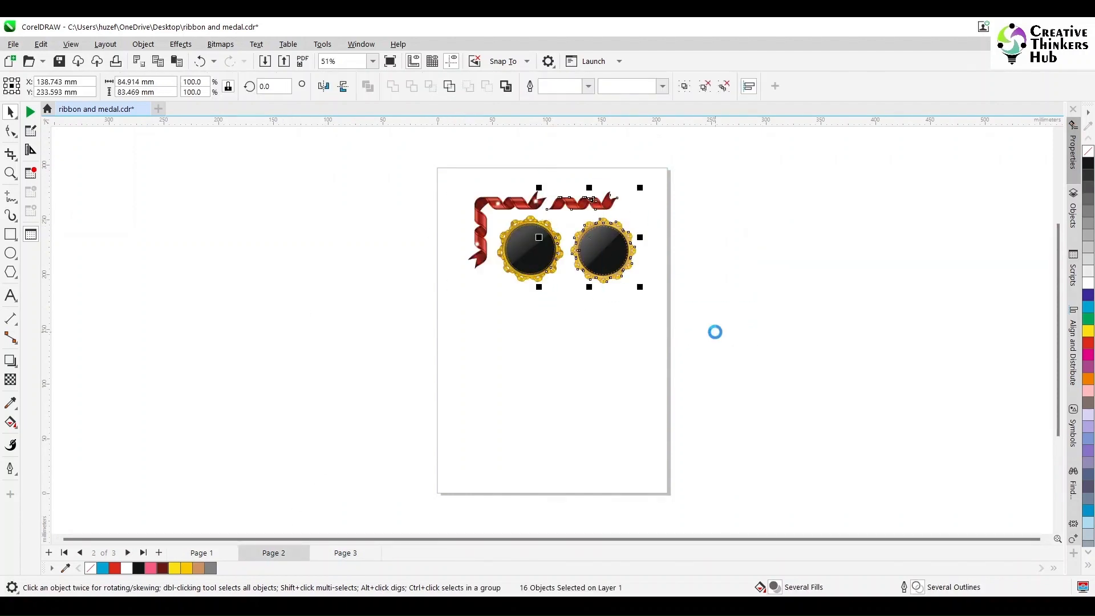
{"action": "left_click", "coordinate": [349, 553]}
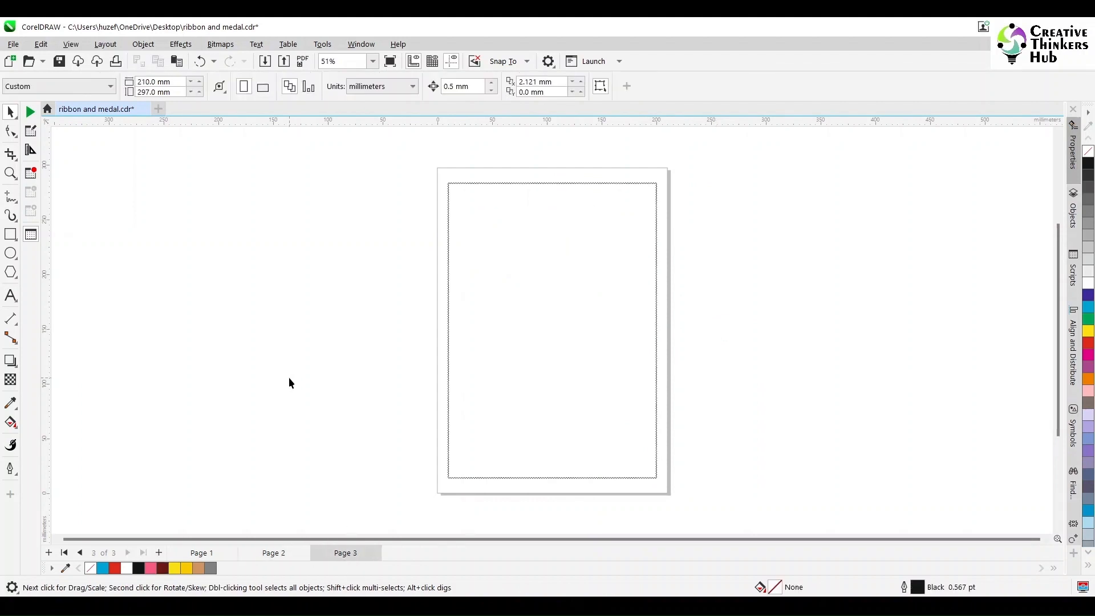
{"action": "key", "text": "ctrl+v"}
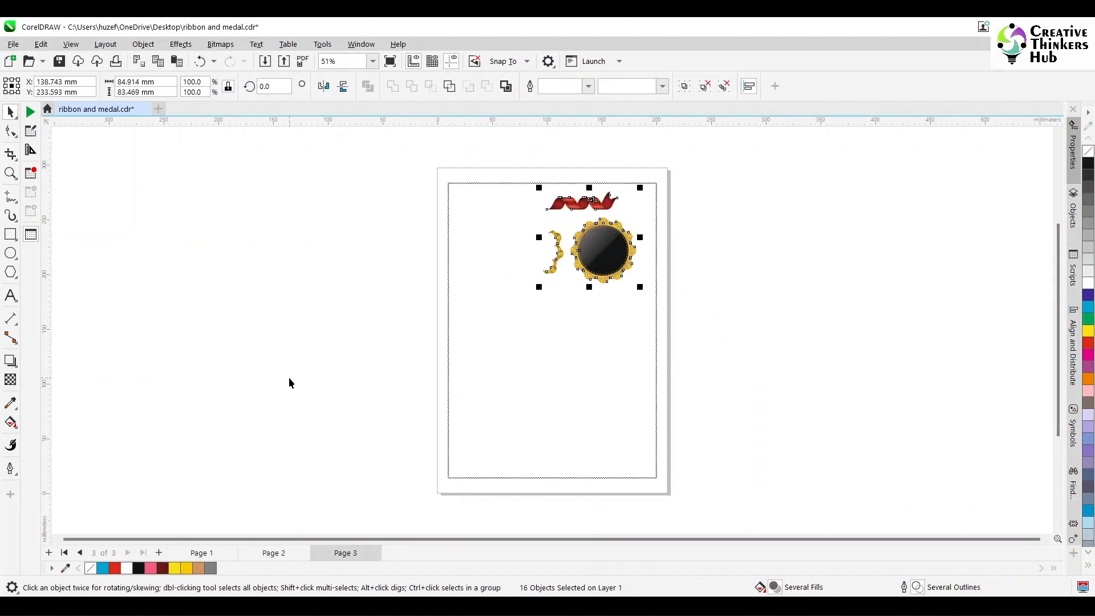
Step: Delete the stray gold pieces beside the pasted medal
{"action": "left_click", "coordinate": [328, 334]}
{"action": "left_click_drag", "start_coordinate": [397, 207], "coordinate": [563, 326]}
{"action": "key", "text": "Delete"}
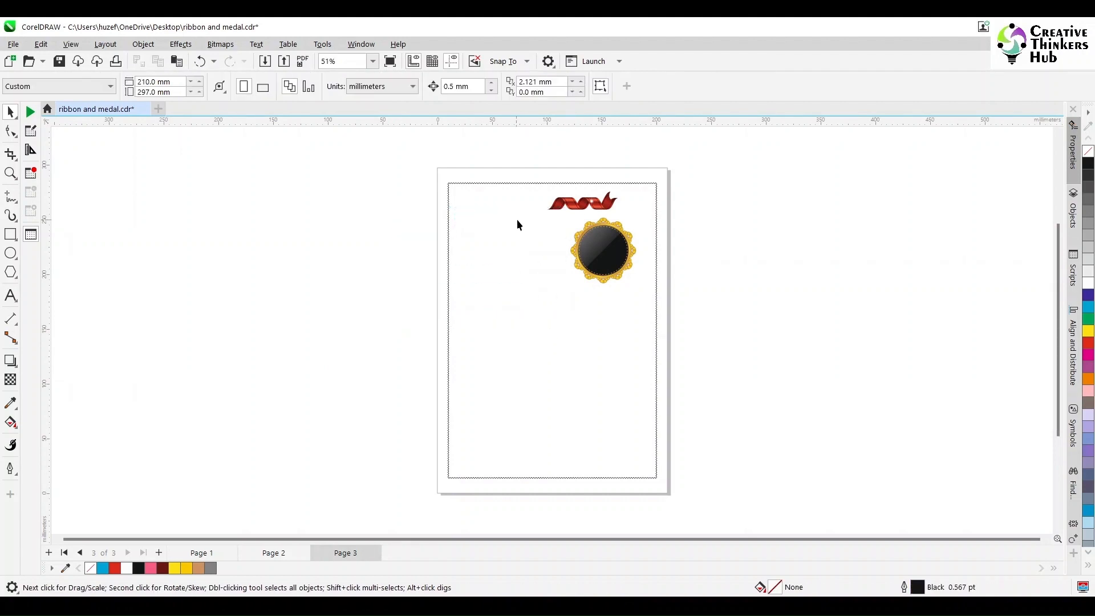
Step: Move the pasted ribbon to the frame's upper-left corner
{"action": "left_click_drag", "start_coordinate": [723, 341], "coordinate": [390, 219]}
{"action": "left_click_drag", "start_coordinate": [359, 353], "coordinate": [729, 217]}
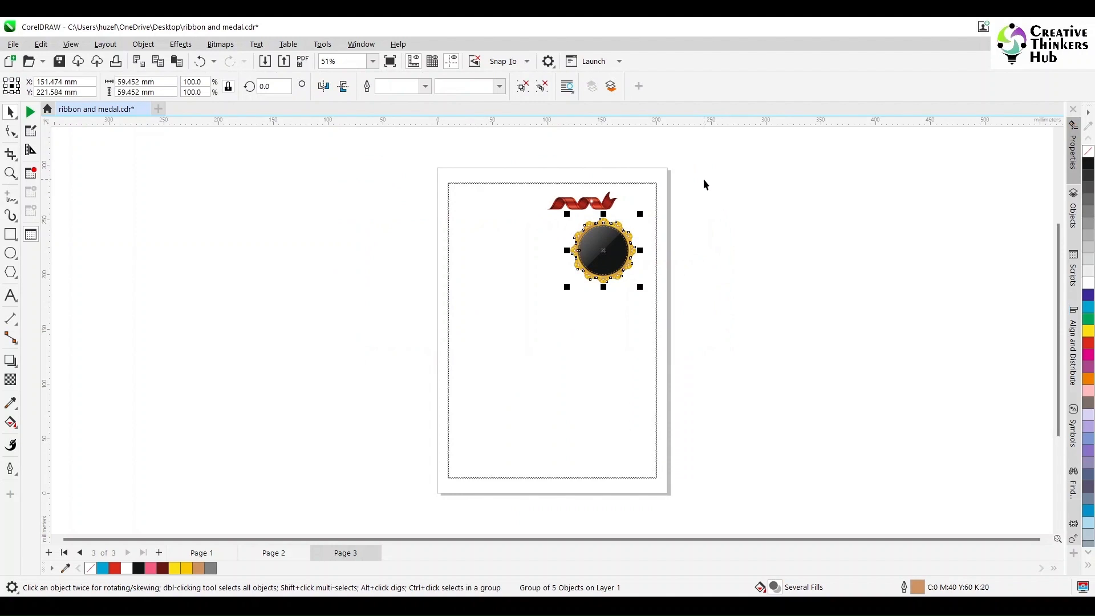
{"action": "left_click_drag", "start_coordinate": [706, 160], "coordinate": [465, 194]}
{"action": "left_click", "coordinate": [415, 203]}
Step: Delete the curve that forms the ribbon's leftmost fold
{"action": "scroll", "coordinate": [483, 194], "scroll_direction": "up", "scroll_amount": 3}
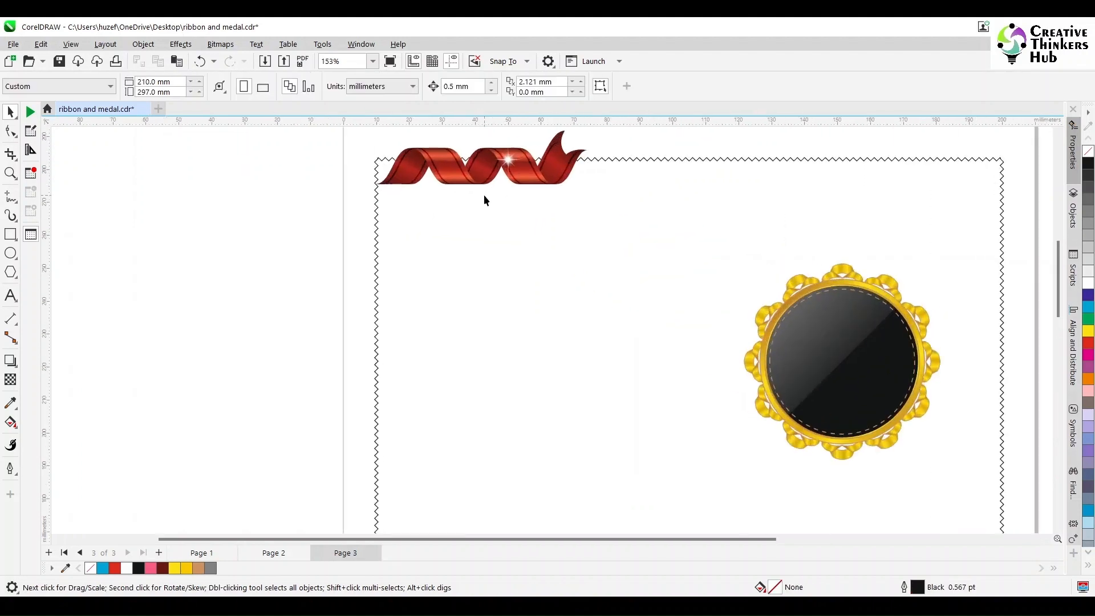
{"action": "left_click", "coordinate": [391, 171]}
{"action": "left_click", "coordinate": [391, 170], "text": "ctrl"}
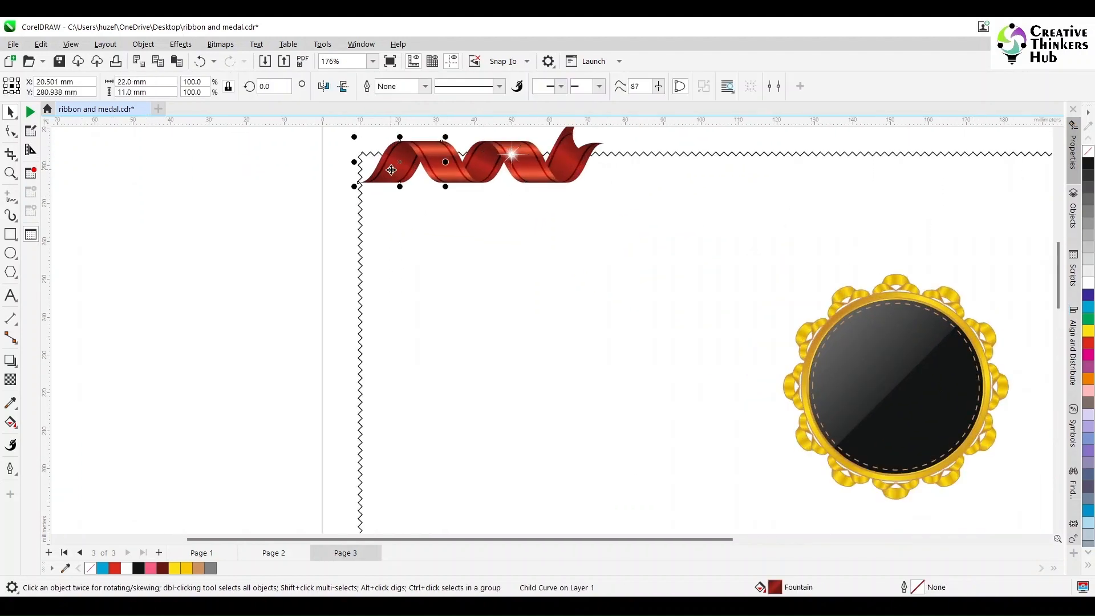
{"action": "key", "text": "Delete"}
Step: Move all the remaining ribbon parts up, clear of the frame's top edge
{"action": "left_click", "coordinate": [1057, 133]}
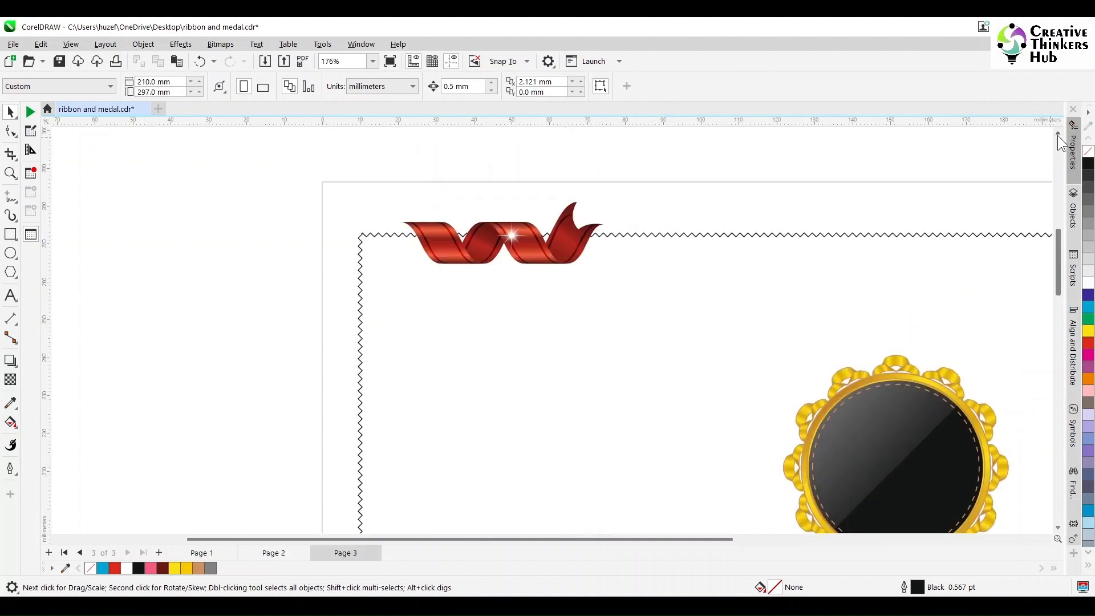
{"action": "left_click_drag", "start_coordinate": [733, 168], "coordinate": [363, 309]}
{"action": "left_click_drag", "start_coordinate": [431, 242], "coordinate": [437, 195]}
{"action": "left_click", "coordinate": [528, 88]}
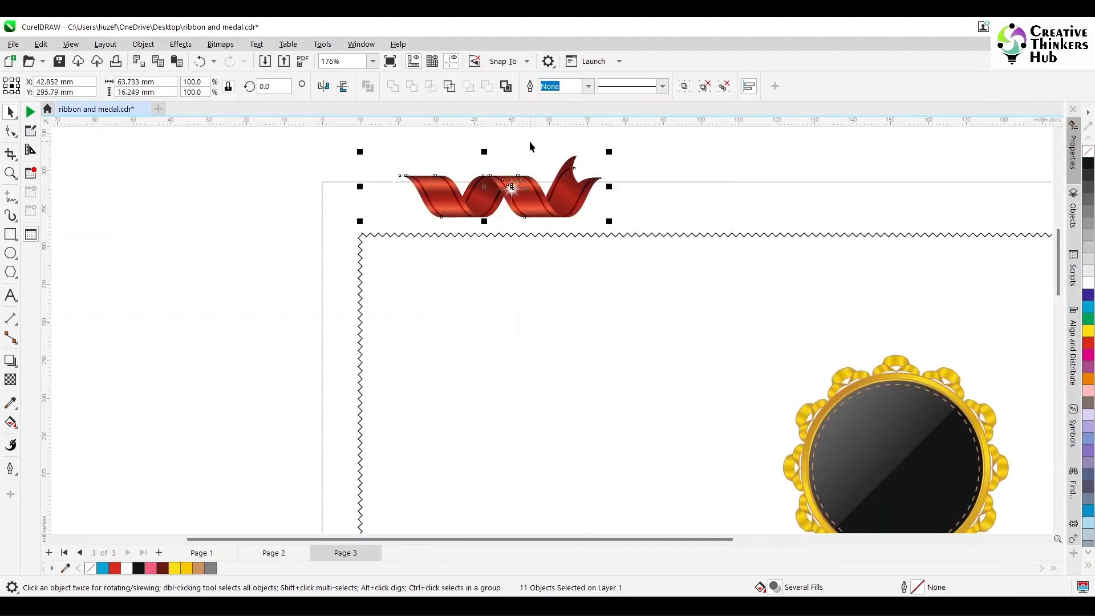
{"action": "left_click", "coordinate": [563, 135]}
Step: Move the white sparkle from the ribbon onto the medal's black disc
{"action": "left_click", "coordinate": [511, 189]}
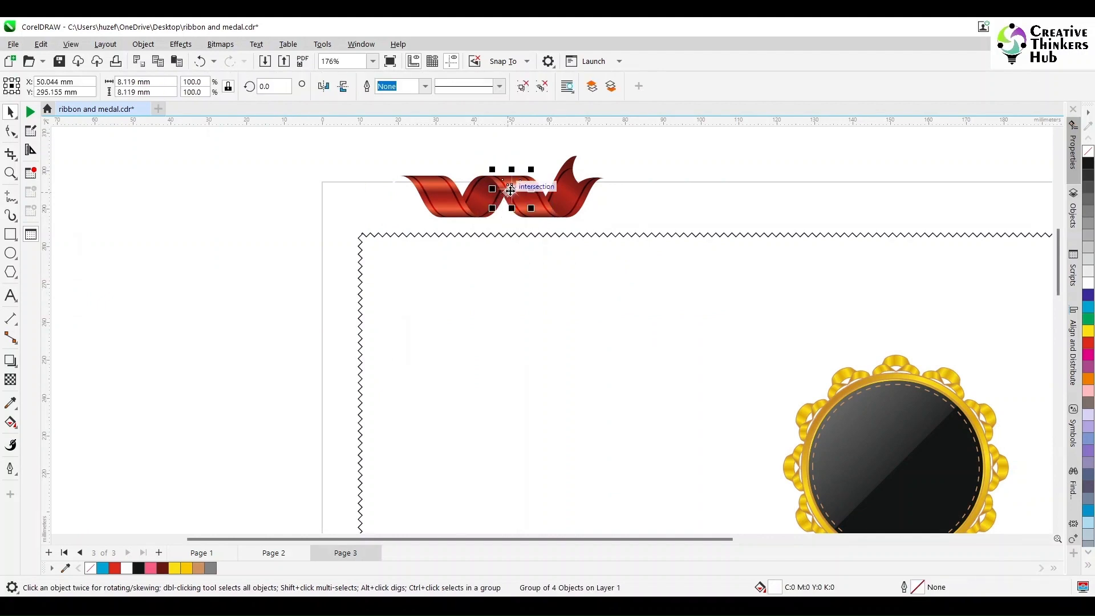
{"action": "left_click_drag", "start_coordinate": [511, 188], "coordinate": [877, 442]}
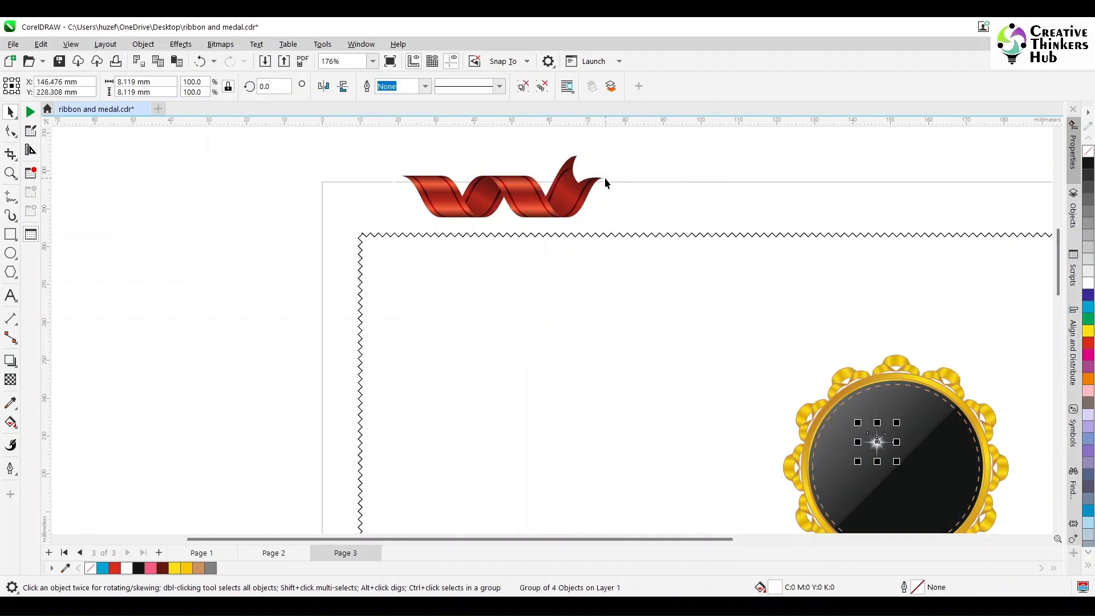
{"action": "left_click", "coordinate": [623, 147]}
Step: Remove the leftover group of two objects at the ribbon's cut left end
{"action": "left_click_drag", "start_coordinate": [623, 147], "coordinate": [344, 253]}
{"action": "left_click_drag", "start_coordinate": [277, 142], "coordinate": [440, 269]}
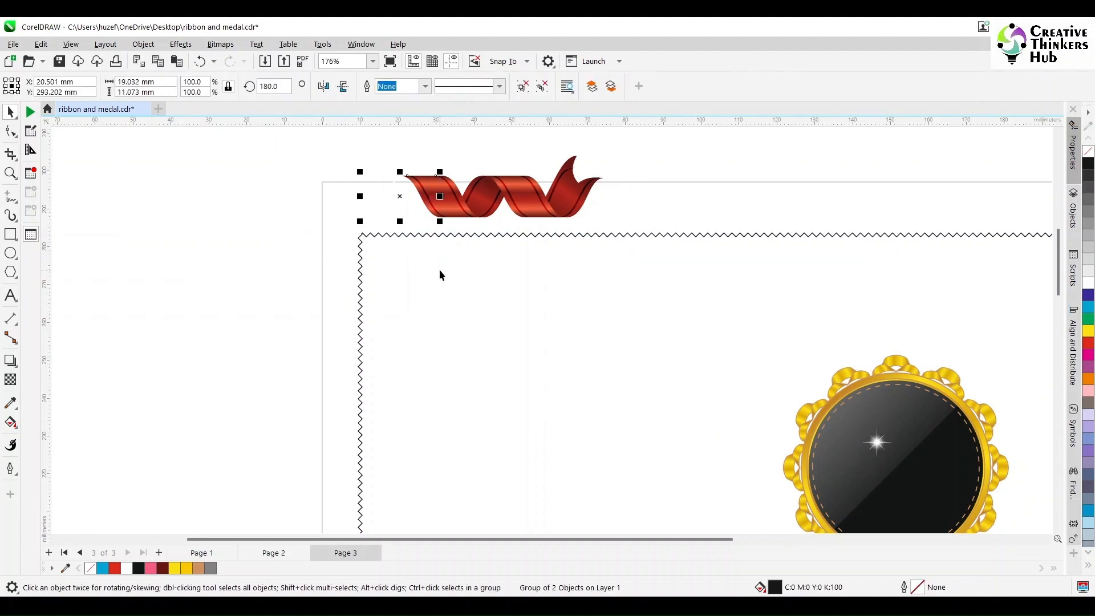
{"action": "left_click", "coordinate": [342, 171]}
Step: Group the ribbon parts and place the group on the frame's top edge near the upper-left corner
{"action": "left_click_drag", "start_coordinate": [335, 146], "coordinate": [673, 255]}
{"action": "key", "text": "ctrl+g"}
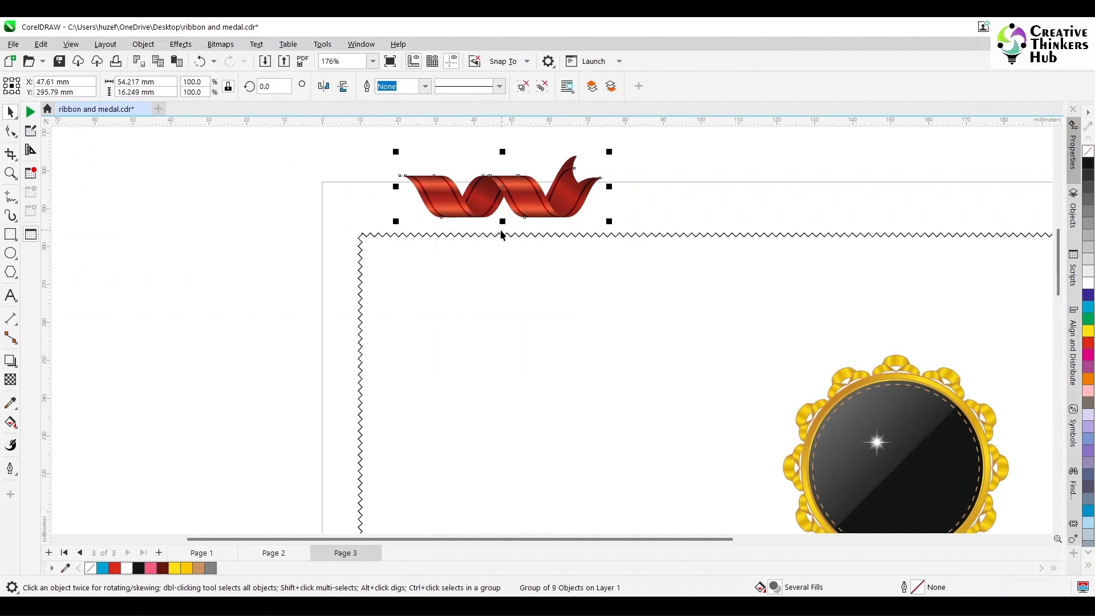
{"action": "left_click_drag", "start_coordinate": [429, 195], "coordinate": [405, 242]}
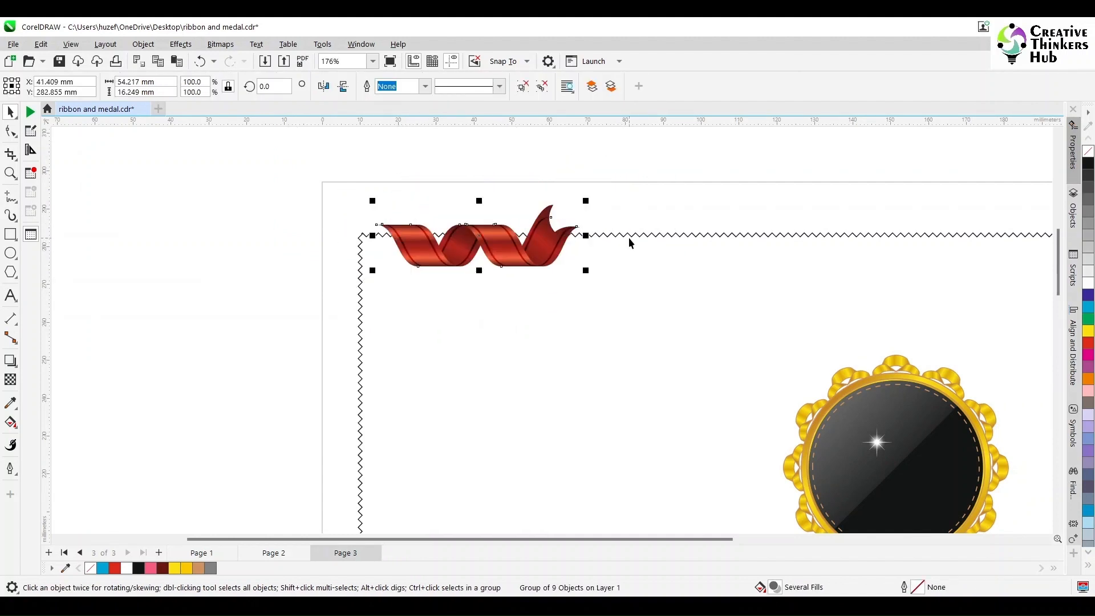
{"action": "left_click", "coordinate": [211, 254]}
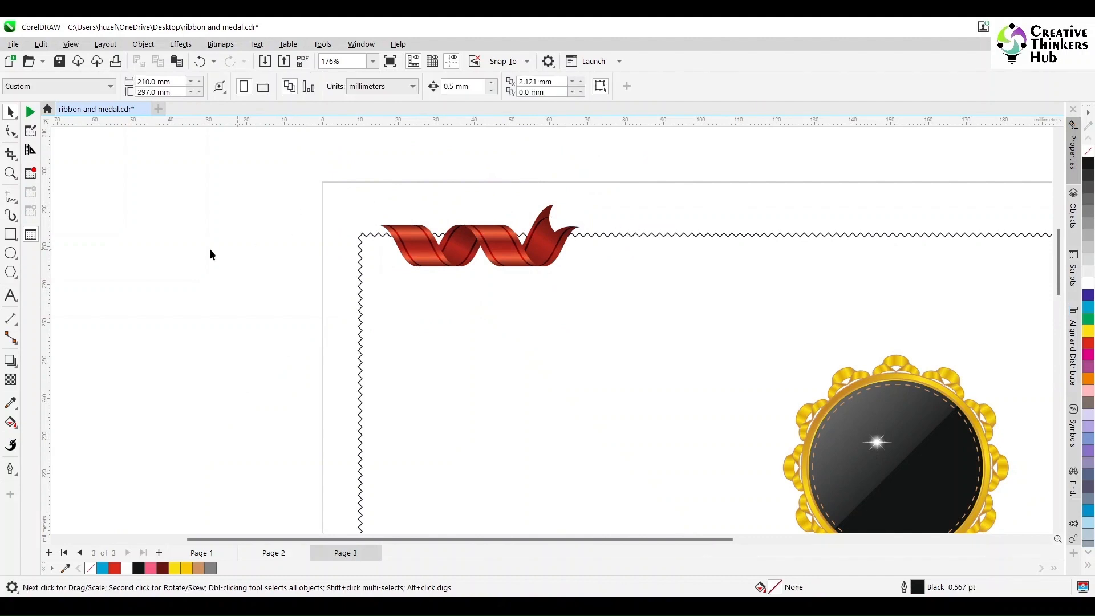
Step: Draw a straight horizontal line about 82 mm long along the frame's top edge, starting at the upper-left corner
{"action": "left_click", "coordinate": [15, 205]}
{"action": "left_click", "coordinate": [48, 210]}
{"action": "left_click_drag", "start_coordinate": [363, 234], "coordinate": [673, 237]}
{"action": "left_click", "coordinate": [10, 112]}
{"action": "left_click", "coordinate": [85, 171]}
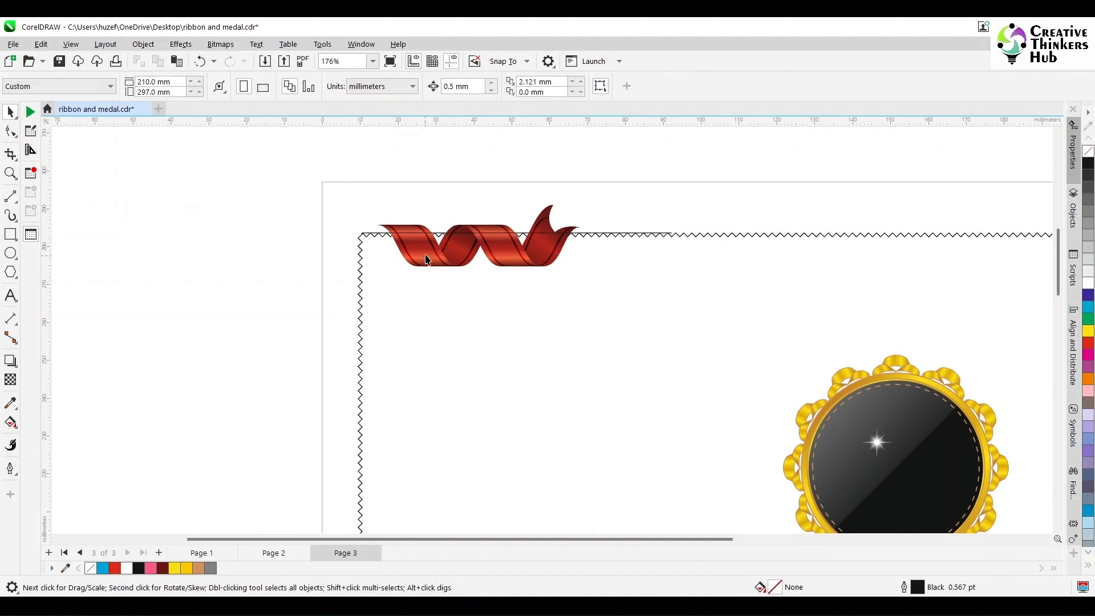
Step: Align the ribbon's vertical center with the straight line on the frame's top edge
{"action": "left_click", "coordinate": [427, 260]}
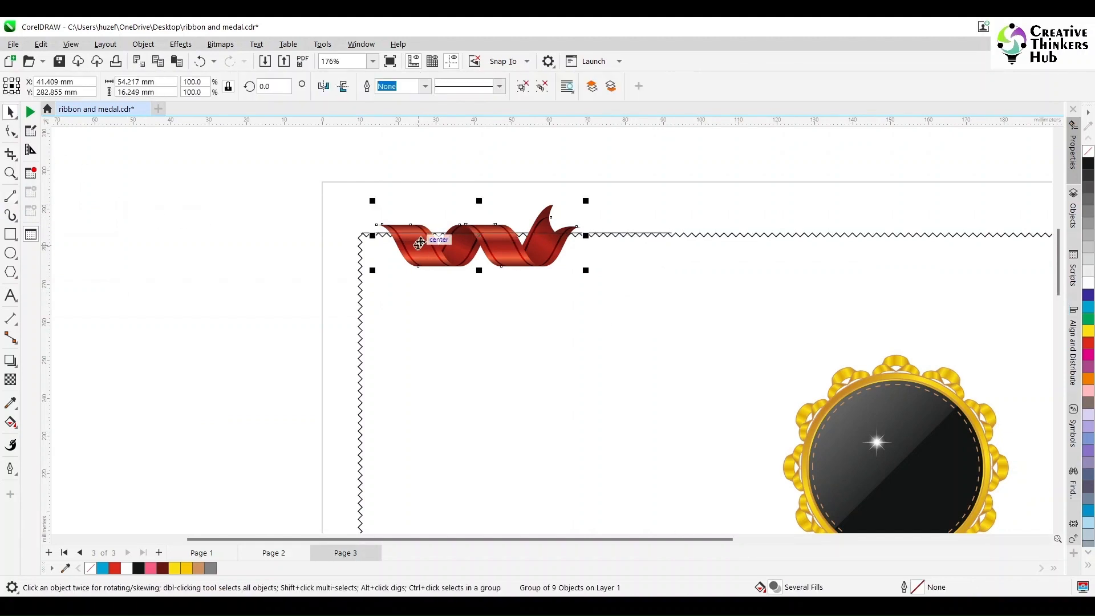
{"action": "left_click", "coordinate": [624, 234], "text": "shift"}
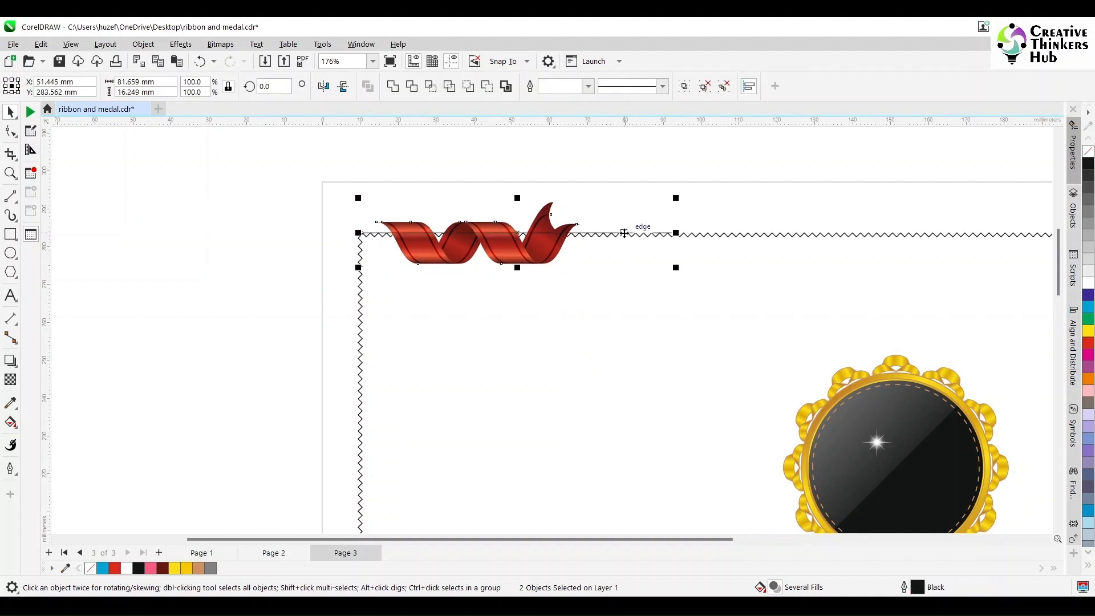
{"action": "key", "text": "Escape"}
Step: Nudge the ribbon up by 2 mm so its folds sit evenly over the frame's top edge
{"action": "left_click", "coordinate": [421, 256]}
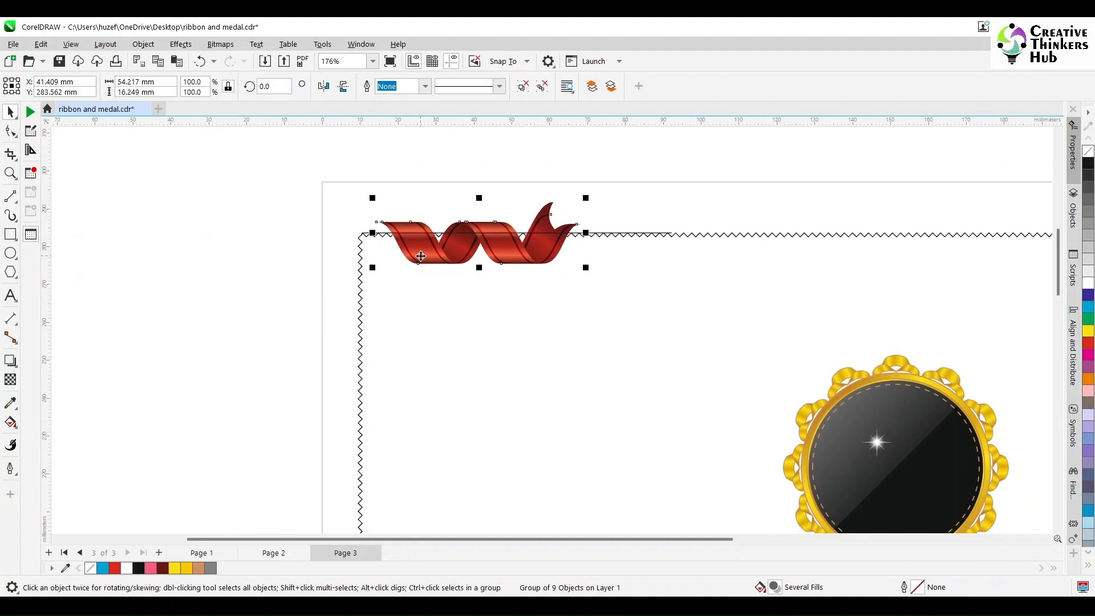
{"action": "key", "text": "Up"}
{"action": "key", "text": "Up"}
{"action": "key", "text": "Up"}
{"action": "key", "text": "Up"}
{"action": "key", "text": "Up"}
{"action": "key", "text": "Up"}
{"action": "key", "text": "Up"}
{"action": "key", "text": "Up"}
{"action": "key", "text": "Up"}
{"action": "key", "text": "Up"}
{"action": "key", "text": "Up"}
{"action": "key", "text": "Up"}
{"action": "key", "text": "Up"}
{"action": "key", "text": "Up"}
{"action": "key", "text": "Up"}
{"action": "key", "text": "Up"}
{"action": "key", "text": "Up"}
{"action": "key", "text": "Up"}
{"action": "key", "text": "Up"}
{"action": "key", "text": "Up"}
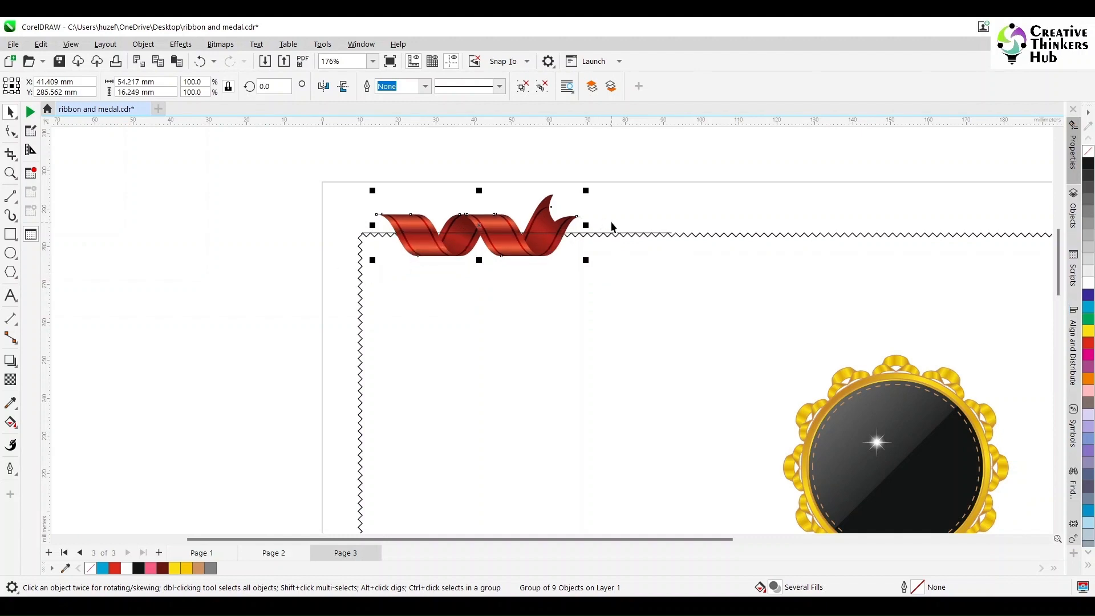
{"action": "key", "text": "Up"}
{"action": "key", "text": "Up"}
{"action": "key", "text": "Up"}
{"action": "key", "text": "Up"}
{"action": "key", "text": "Up"}
{"action": "key", "text": "Down"}
{"action": "key", "text": "Down"}
{"action": "key", "text": "Down"}
{"action": "key", "text": "Down"}
{"action": "key", "text": "Down"}
Step: Make a copy of the ribbon, rotated by 90° and mirrored vertically
{"action": "left_click", "coordinate": [607, 203]}
{"action": "left_click", "coordinate": [552, 224]}
{"action": "key", "text": "shift+Page_Up"}
{"action": "left_click", "coordinate": [280, 86]}
{"action": "type", "text": "90"}
{"action": "key", "text": "Return"}
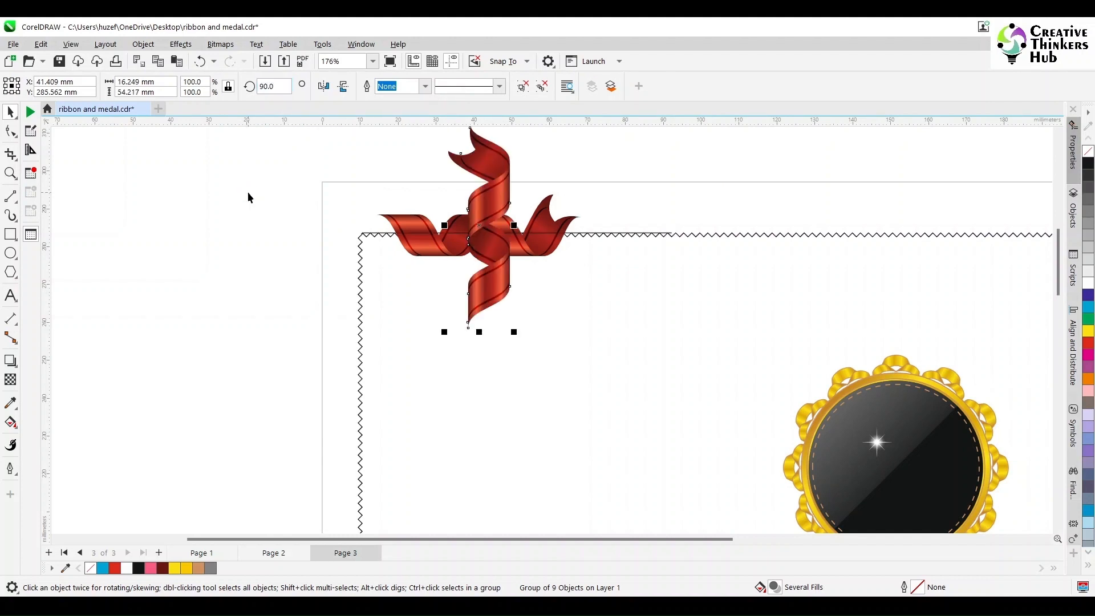
{"action": "left_click", "coordinate": [344, 86]}
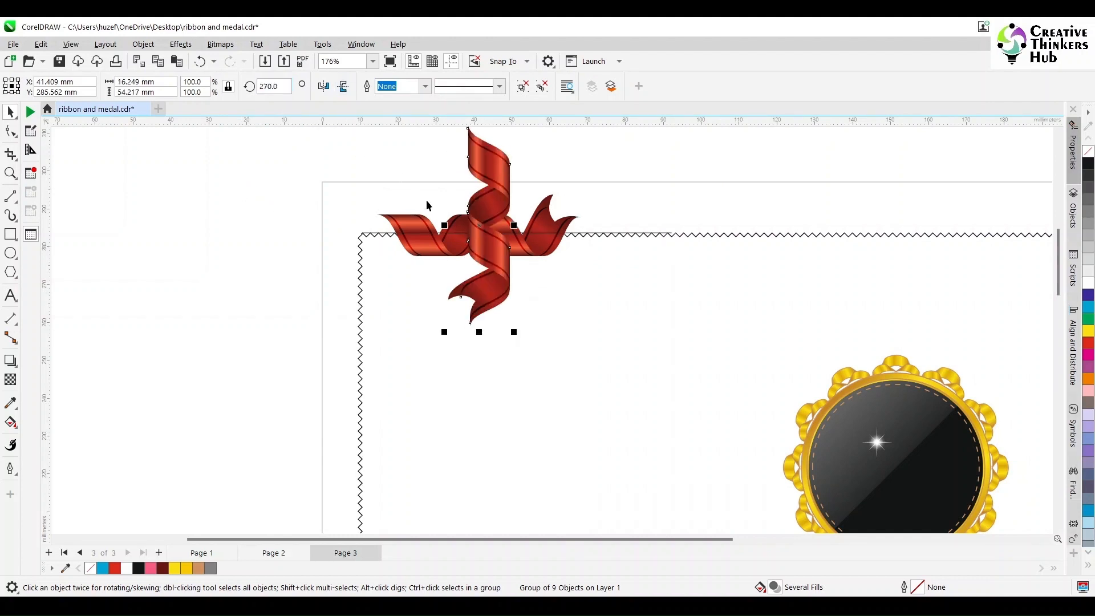
Step: Move the upright ribbon copy onto the frame's left edge below the corner and nudge it to straddle the edge
{"action": "left_click_drag", "start_coordinate": [487, 165], "coordinate": [365, 287]}
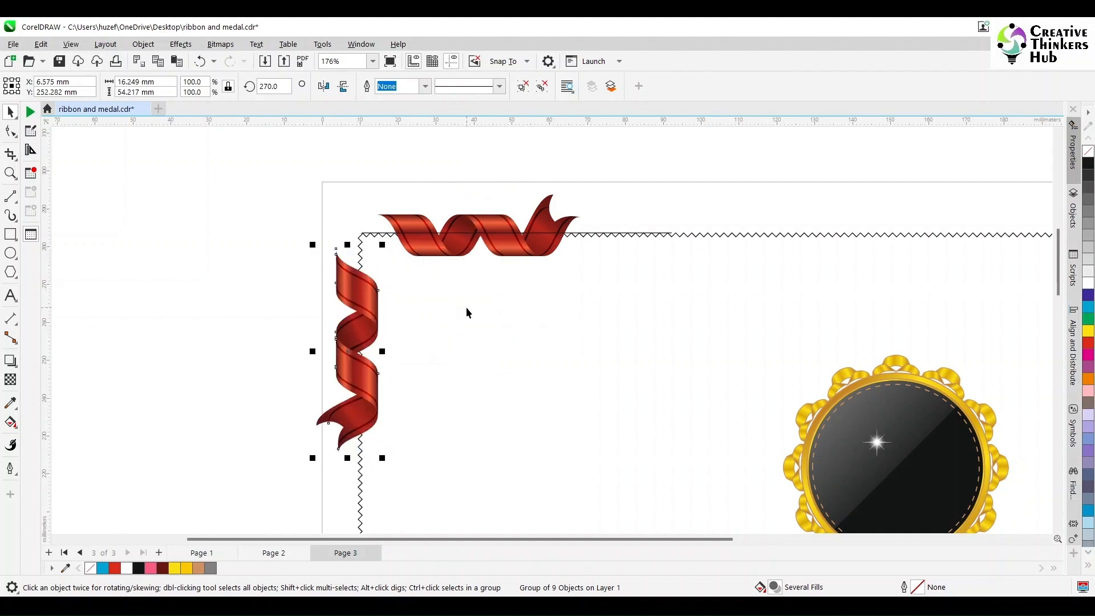
{"action": "key", "text": "Right"}
{"action": "key", "text": "Right"}
{"action": "key", "text": "Right"}
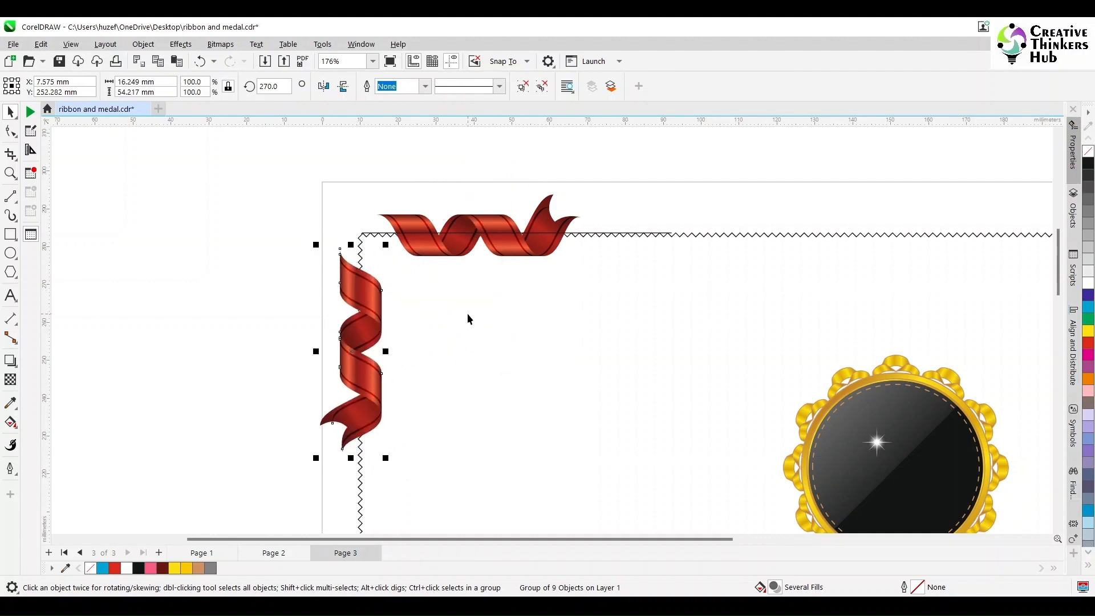
{"action": "key", "text": "Left"}
Step: Draw a square beside the page and set its size to 22 mm
{"action": "key", "text": "F6"}
{"action": "left_click_drag", "start_coordinate": [114, 240], "coordinate": [203, 328]}
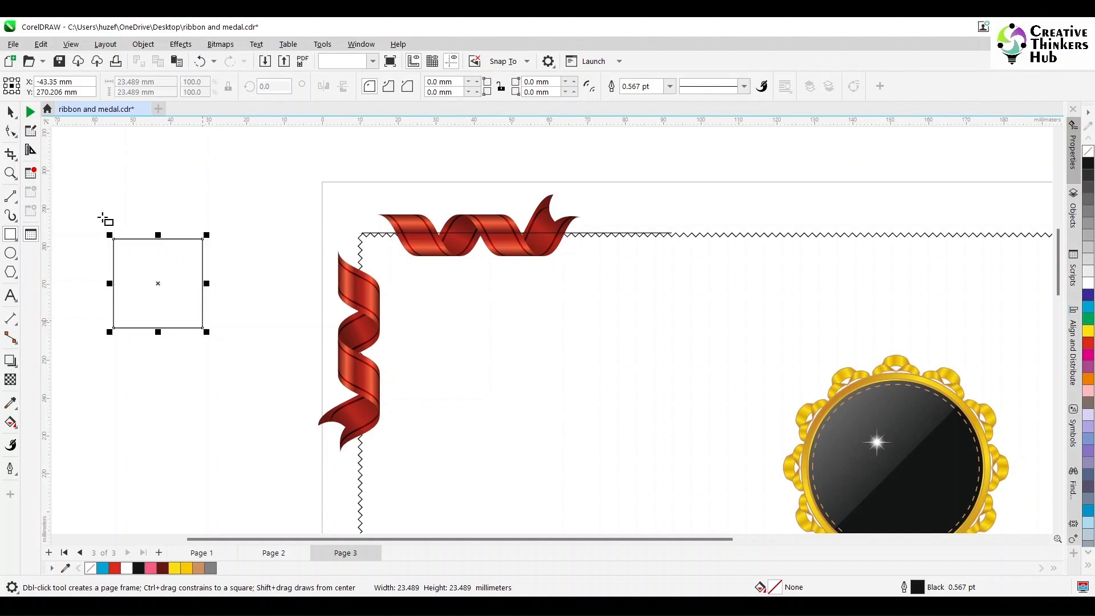
{"action": "key", "text": "space"}
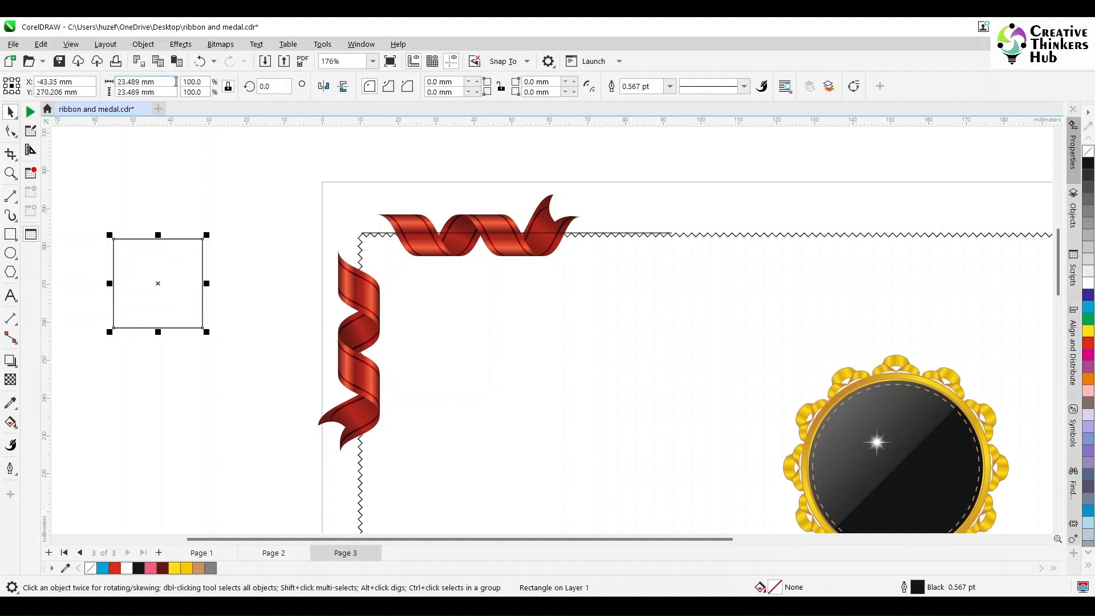
{"action": "left_click", "coordinate": [175, 82]}
{"action": "type", "text": "22"}
{"action": "key", "text": "Return"}
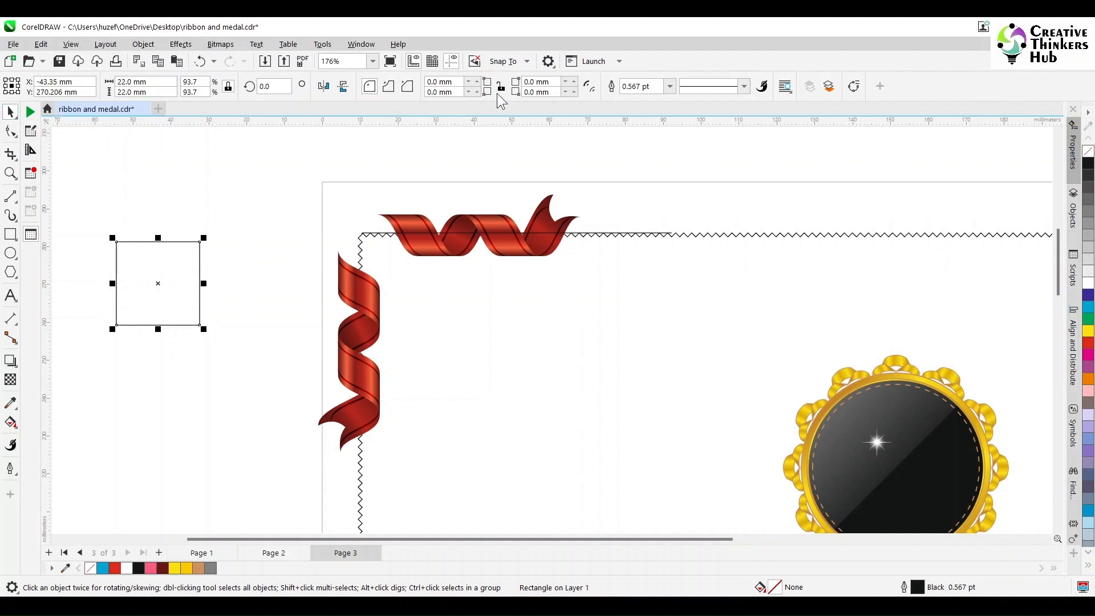
Step: Round the square's upper-left corner with a 7 mm radius and convert the square to curves
{"action": "left_click", "coordinate": [456, 82]}
{"action": "type", "text": "7"}
{"action": "key", "text": "Return"}
{"action": "left_click", "coordinate": [183, 279]}
{"action": "left_click", "coordinate": [183, 281]}
{"action": "key", "text": "ctrl+q"}
Step: Delete the shape's lower-right node and move the shape into the corner gap between the two ribbons
{"action": "left_click", "coordinate": [10, 130]}
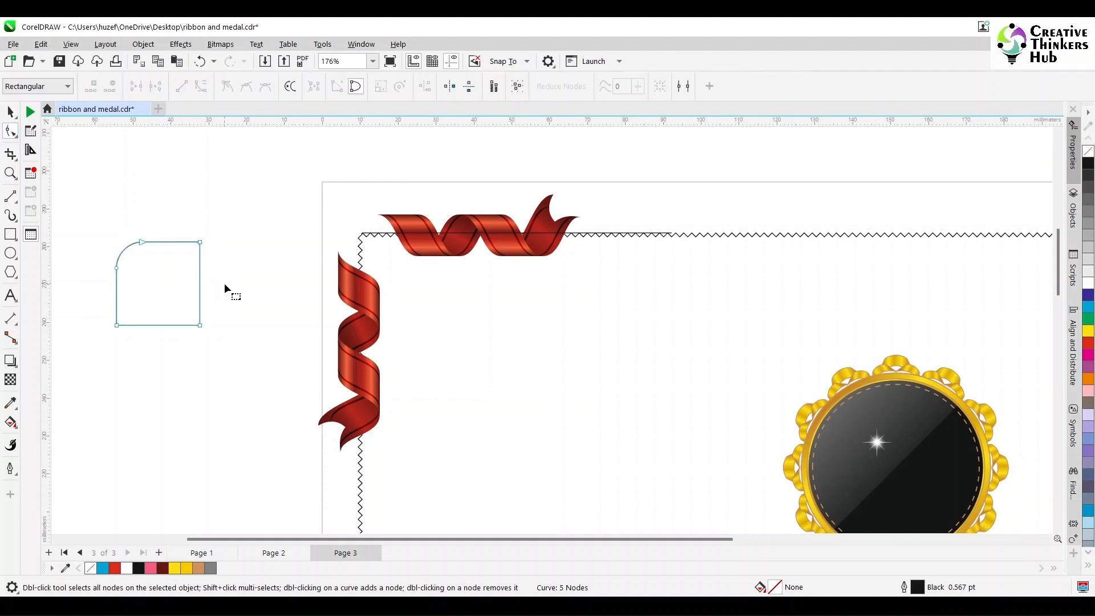
{"action": "key", "text": "Delete"}
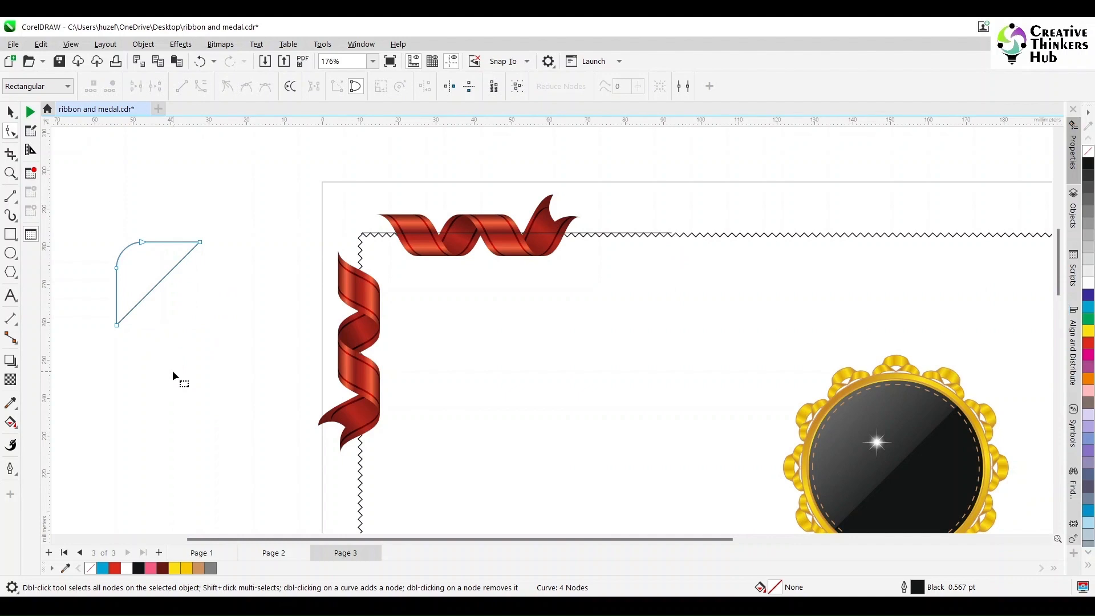
{"action": "left_click", "coordinate": [10, 112]}
{"action": "left_click_drag", "start_coordinate": [179, 284], "coordinate": [380, 258]}
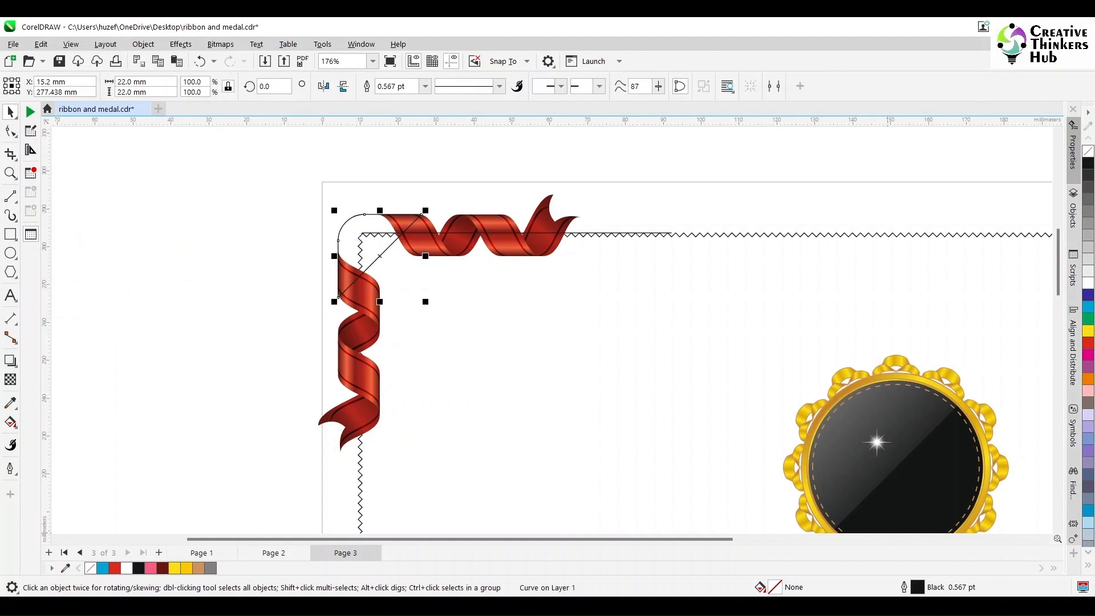
Step: Fill the corner shape with a uniform dark red of C 35, M 100, Y 100, K 50
{"action": "double_click", "coordinate": [775, 587]}
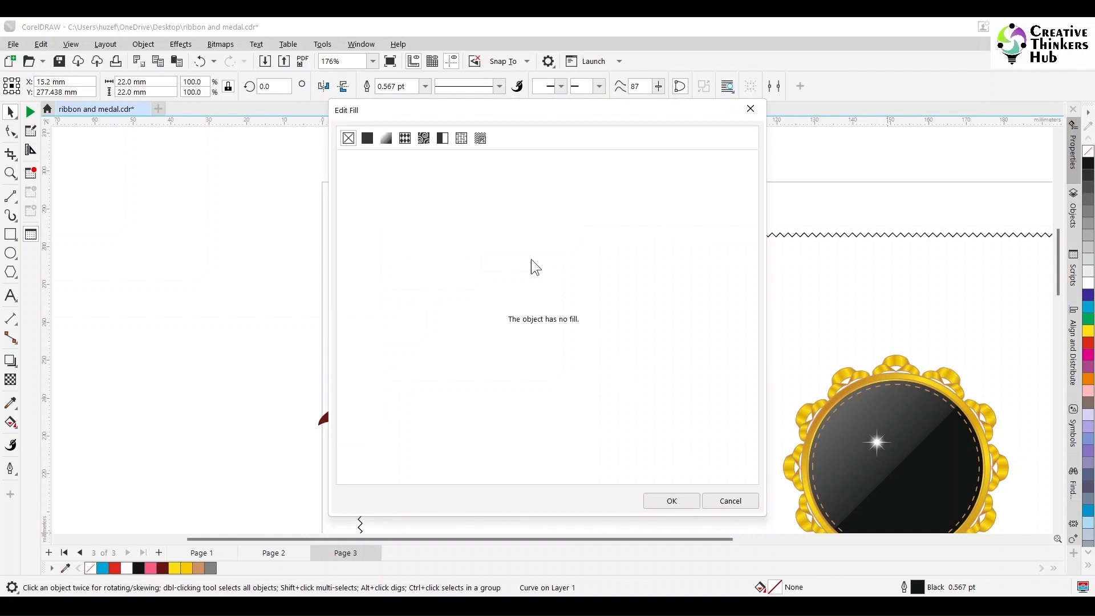
{"action": "left_click", "coordinate": [366, 138]}
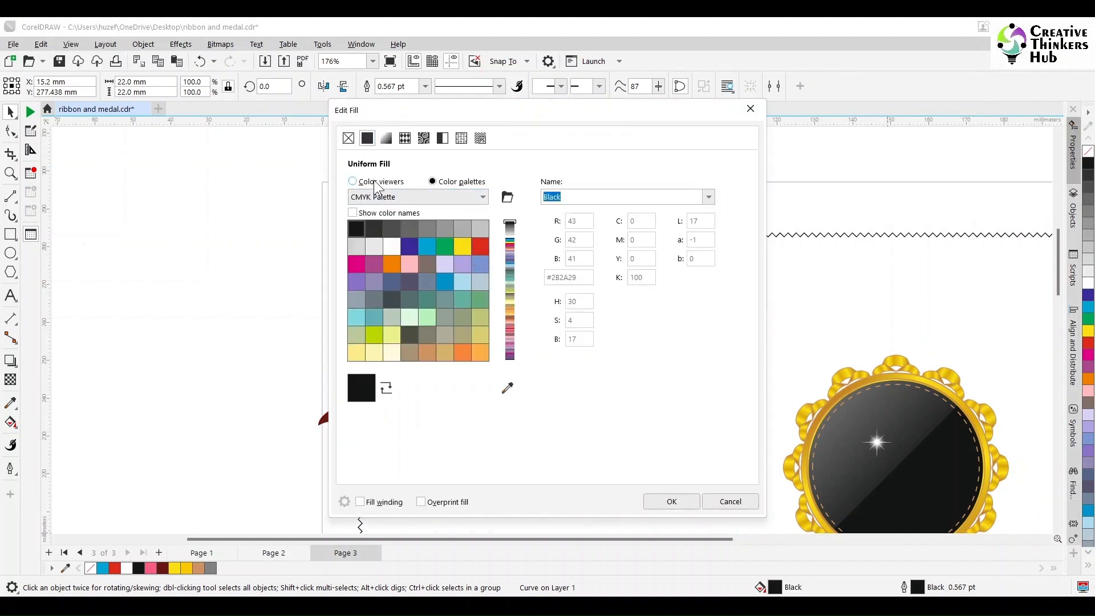
{"action": "left_click", "coordinate": [634, 257]}
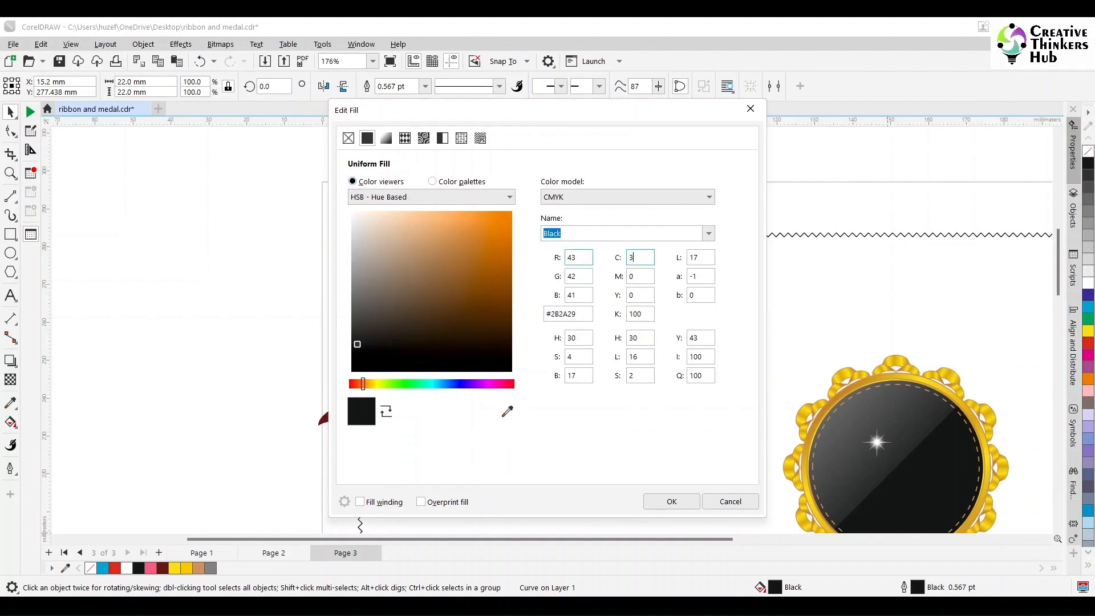
{"action": "type", "text": "35"}
{"action": "key", "text": "Tab"}
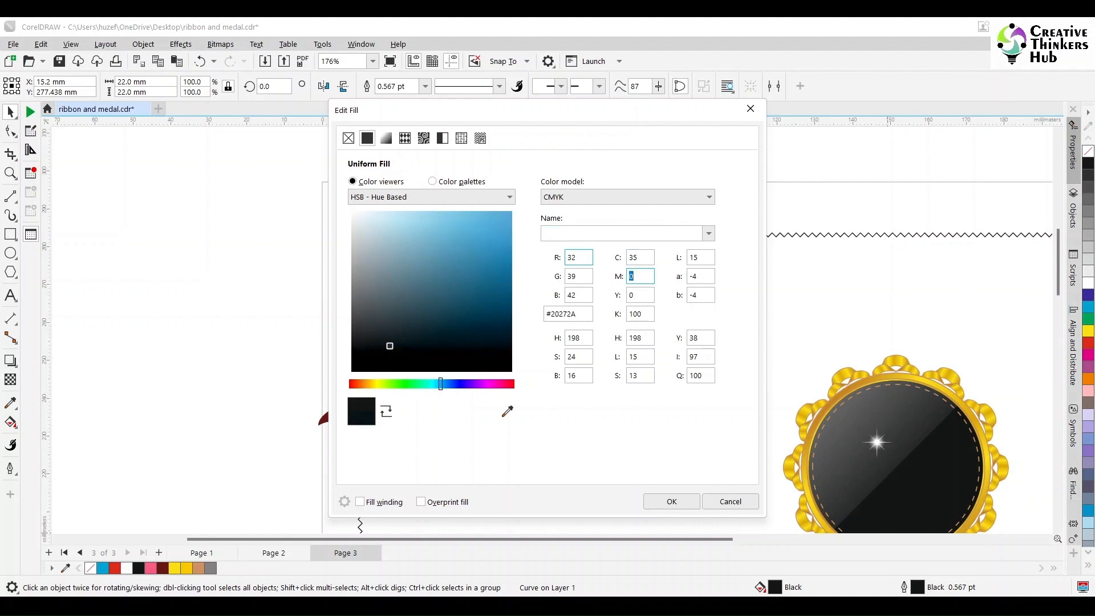
{"action": "type", "text": "100"}
{"action": "key", "text": "Tab"}
{"action": "type", "text": "100"}
{"action": "key", "text": "Tab"}
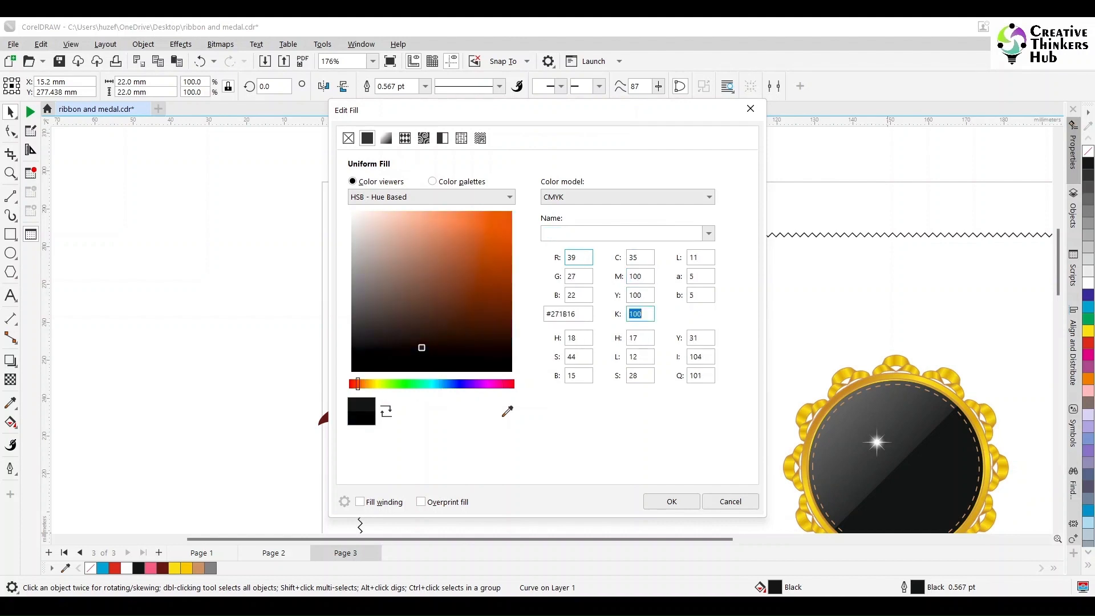
{"action": "type", "text": "50"}
{"action": "key", "text": "Return"}
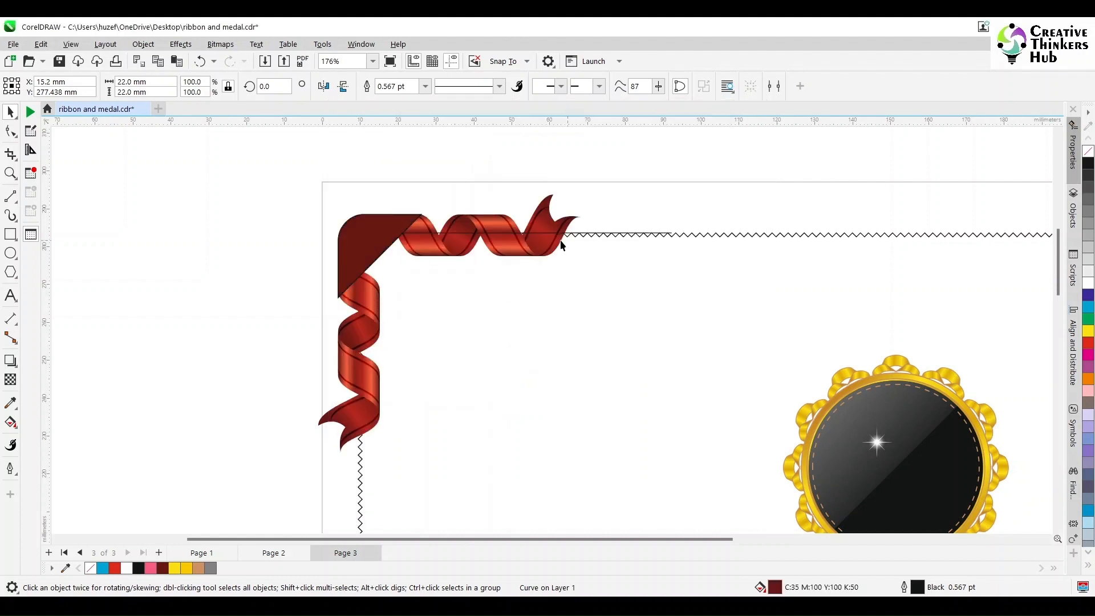
Step: Remove the outline from the dark red corner shape
{"action": "left_click", "coordinate": [365, 243]}
{"action": "right_click", "coordinate": [1088, 152]}
{"action": "left_click", "coordinate": [225, 244]}
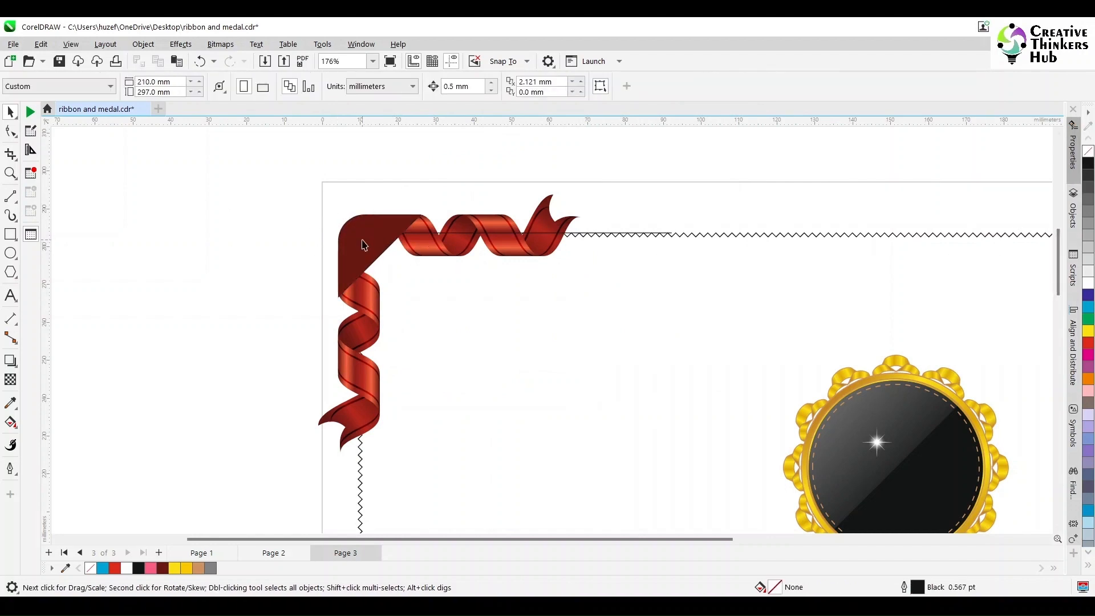
Step: Change the corner shape's fill to a fountain fill and match its white end colour to the dark red start colour
{"action": "left_click", "coordinate": [363, 241]}
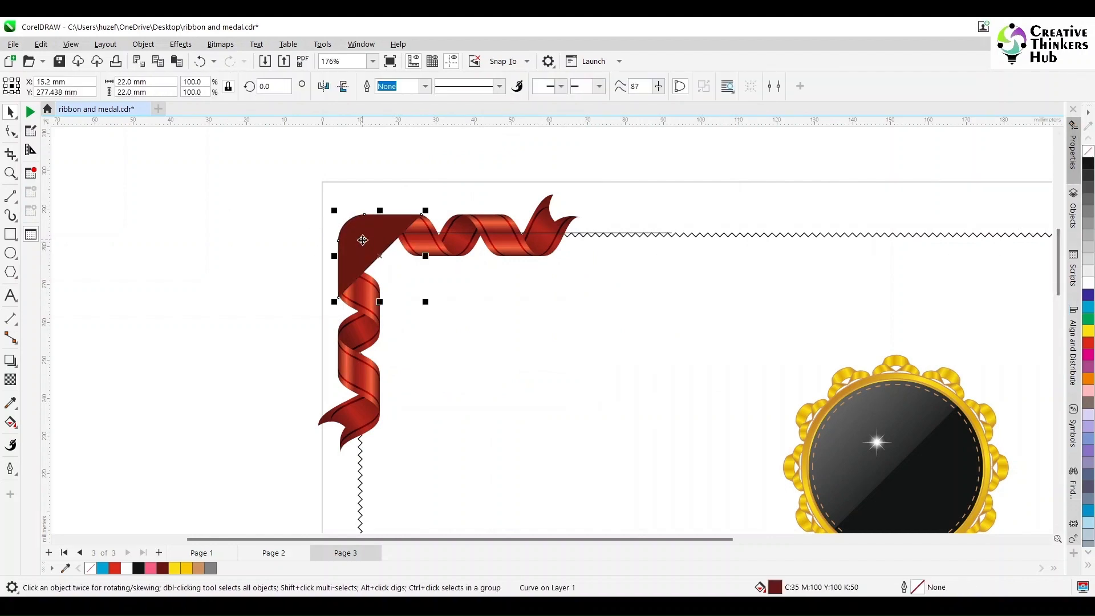
{"action": "double_click", "coordinate": [775, 587]}
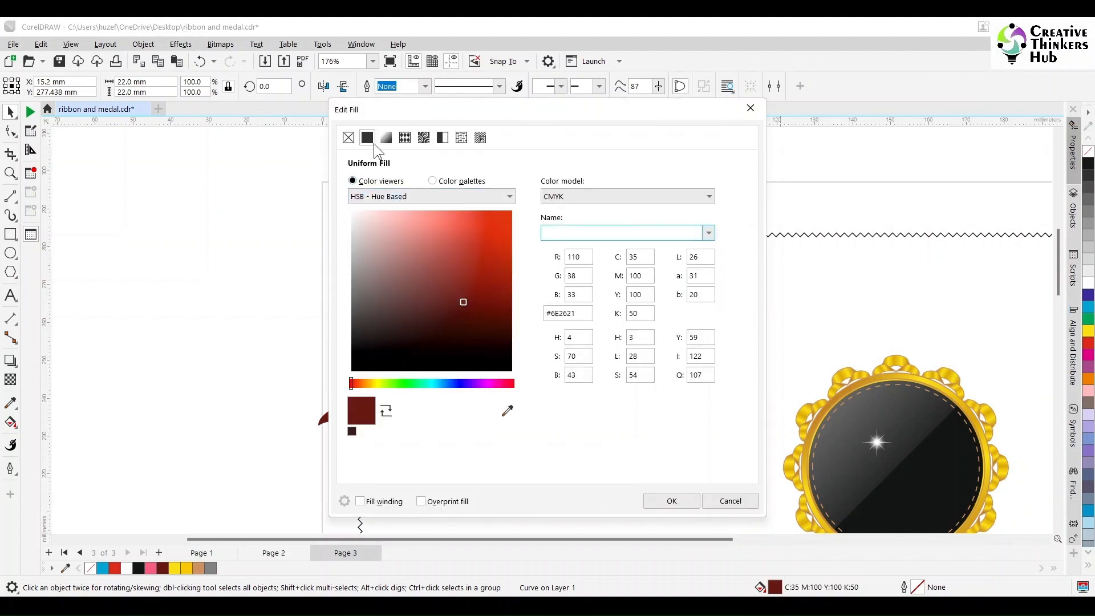
{"action": "left_click", "coordinate": [385, 137]}
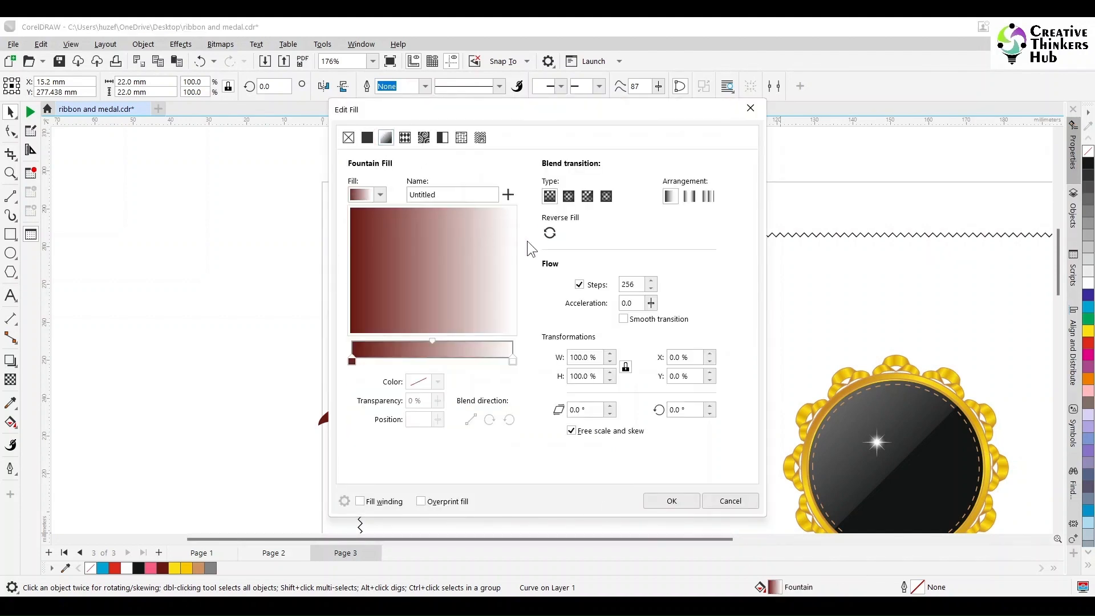
{"action": "left_click", "coordinate": [513, 360]}
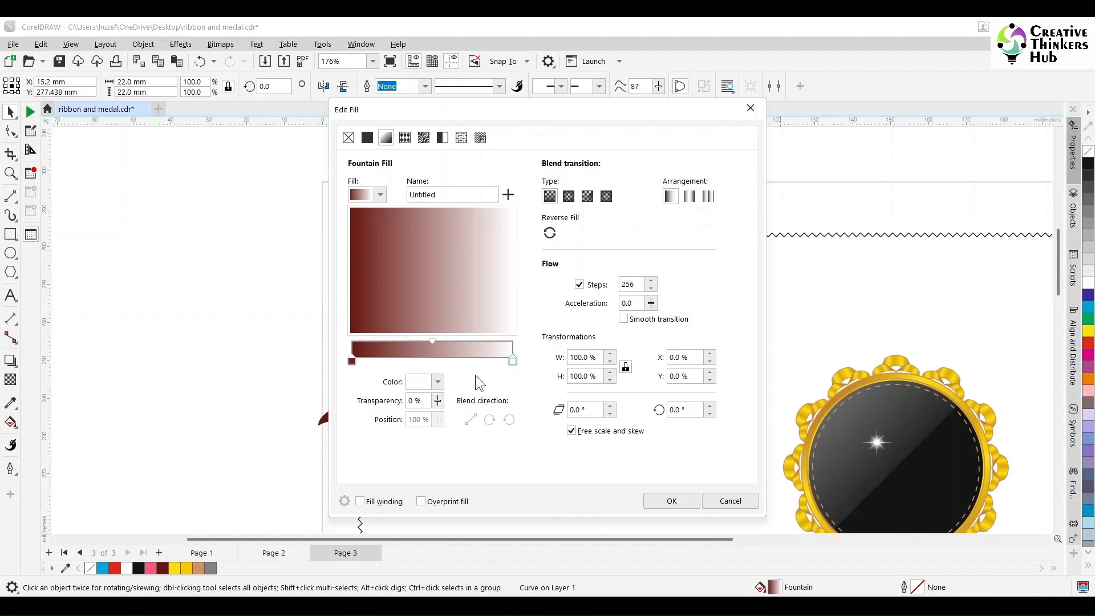
{"action": "left_click", "coordinate": [437, 382]}
{"action": "left_click", "coordinate": [543, 354]}
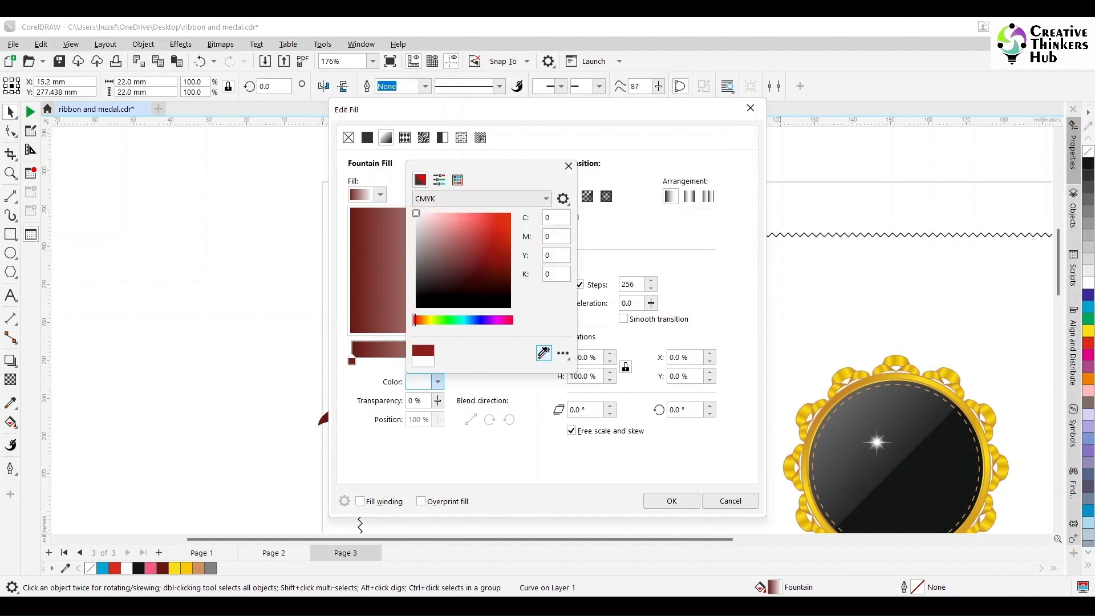
{"action": "left_click", "coordinate": [354, 358]}
{"action": "left_click", "coordinate": [568, 166]}
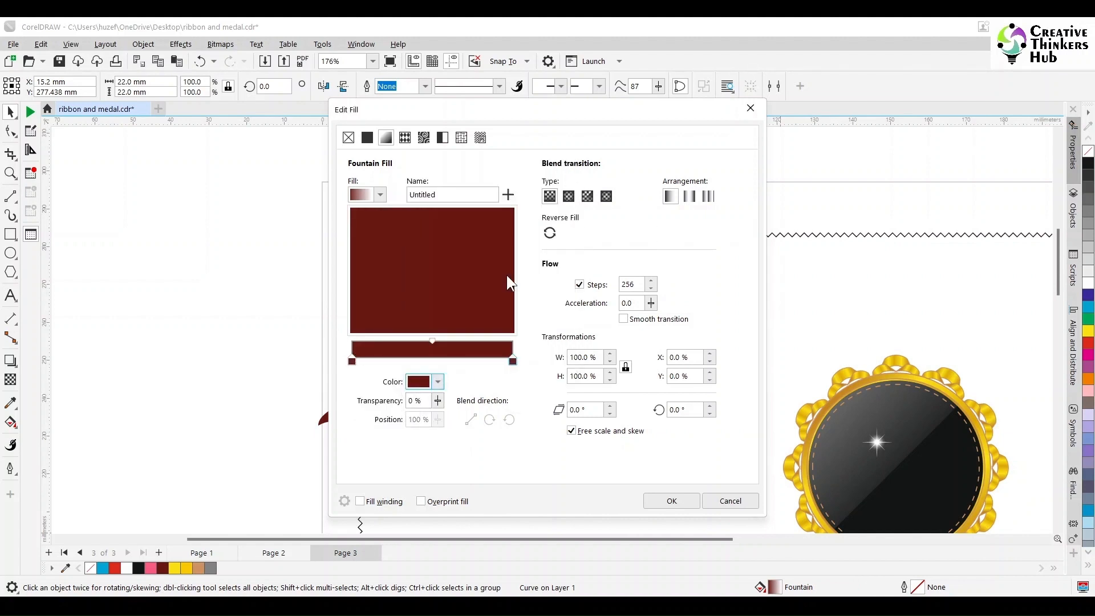
Step: Add a colour node to the fountain fill and set its position to 60%
{"action": "double_click", "coordinate": [442, 357]}
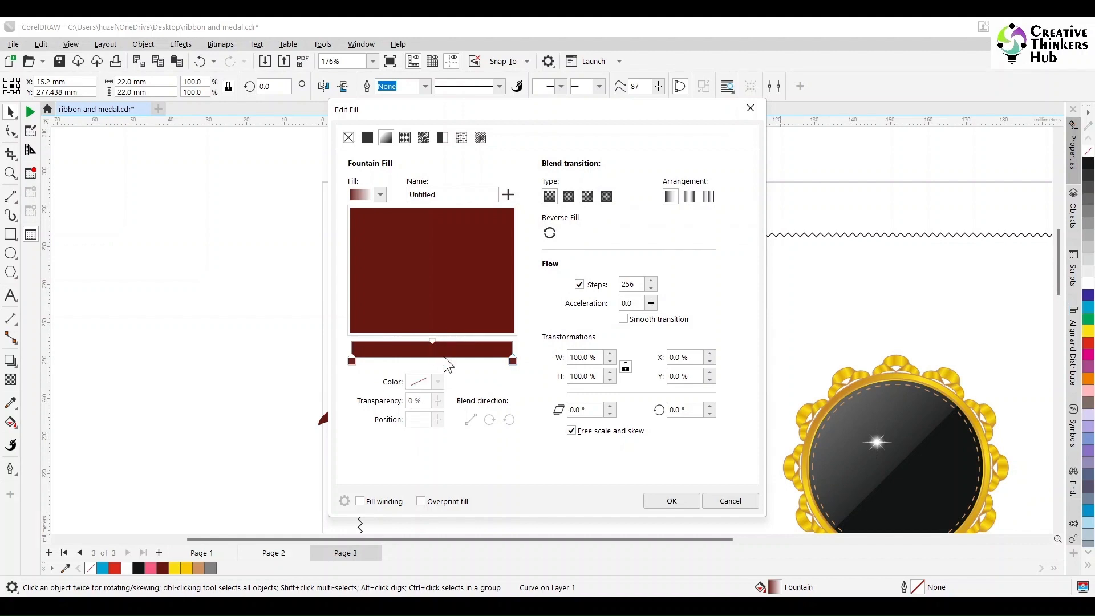
{"action": "key", "text": "Tab"}
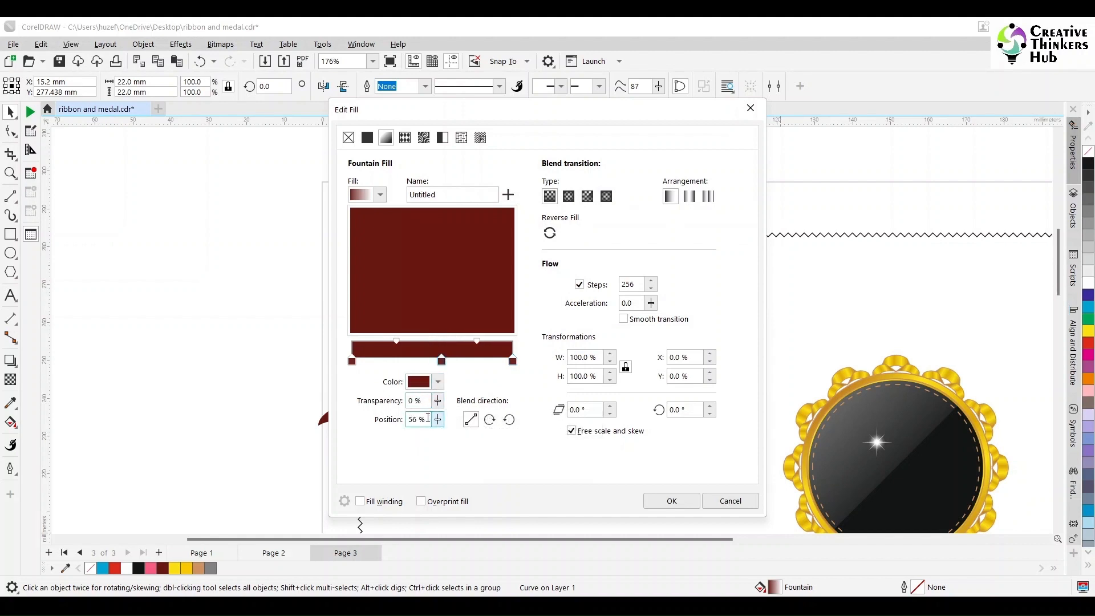
{"action": "type", "text": "60"}
{"action": "key", "text": "Tab"}
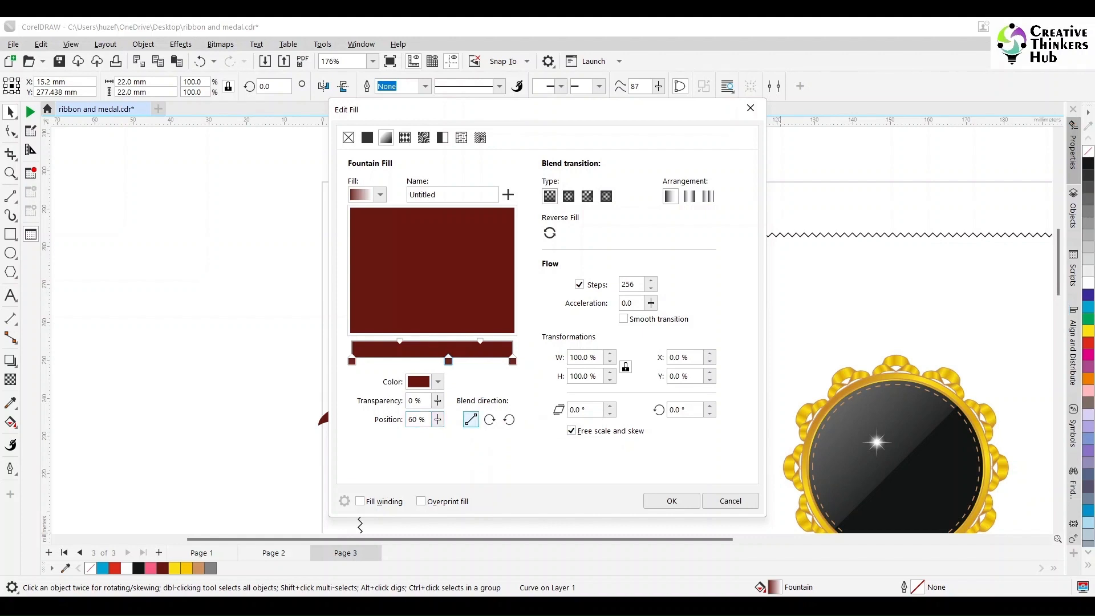
Step: Set the colour of the 60% node to a brighter red of C 20, M 100, Y 100, K 10
{"action": "left_click", "coordinate": [438, 381]}
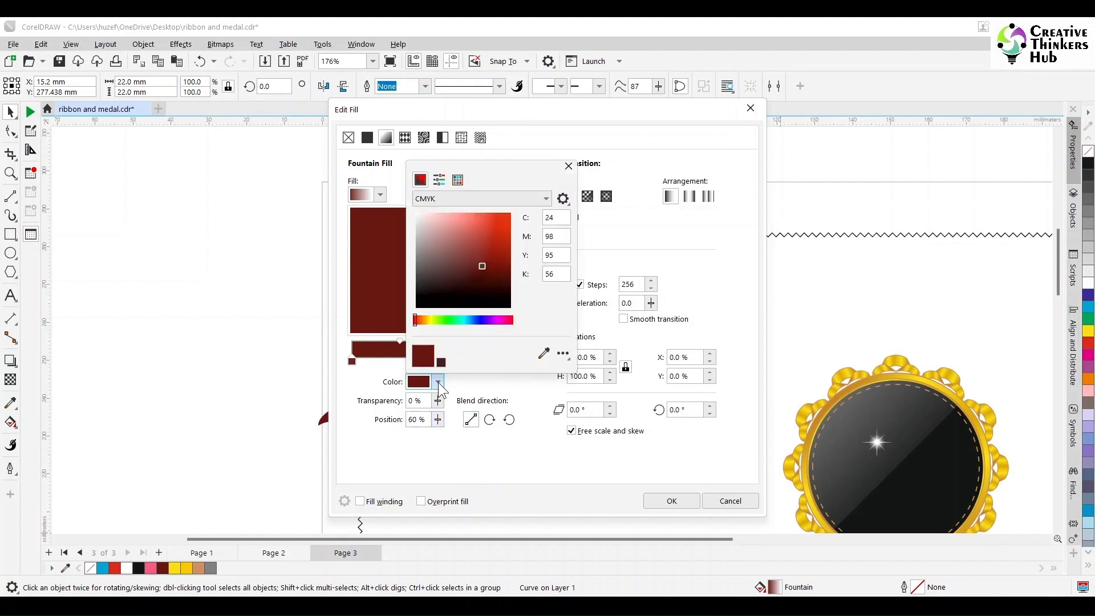
{"action": "left_click_drag", "start_coordinate": [561, 218], "coordinate": [530, 221]}
{"action": "type", "text": "20"}
{"action": "key", "text": "Tab"}
{"action": "type", "text": "1001"}
{"action": "key", "text": "Tab"}
{"action": "type", "text": "100"}
{"action": "key", "text": "Tab"}
{"action": "type", "text": "10"}
{"action": "key", "text": "Tab"}
{"action": "left_click", "coordinate": [549, 223]}
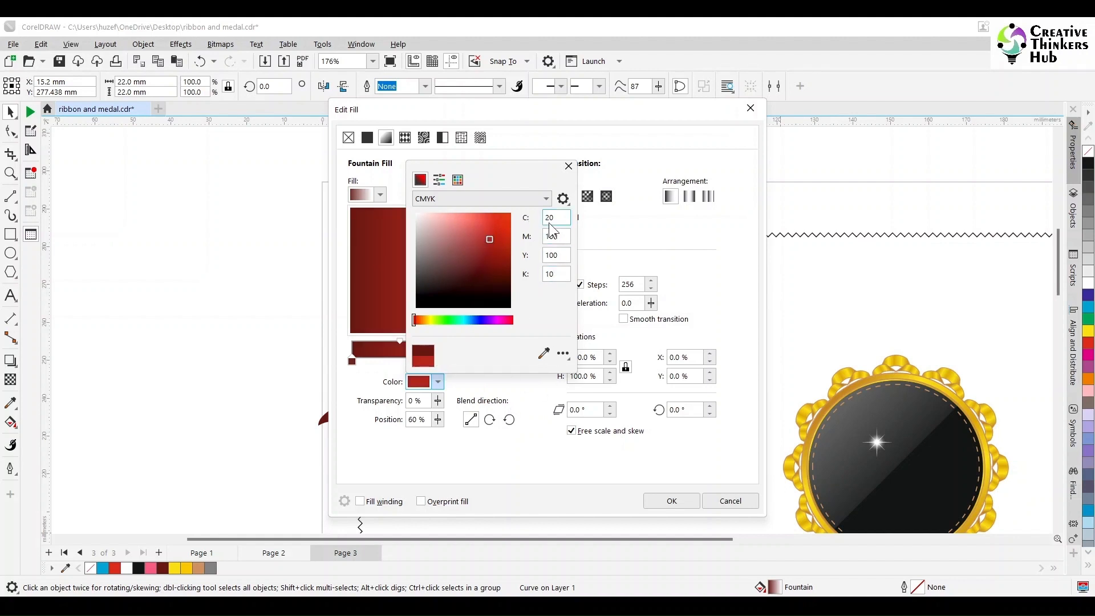
{"action": "left_click", "coordinate": [568, 166]}
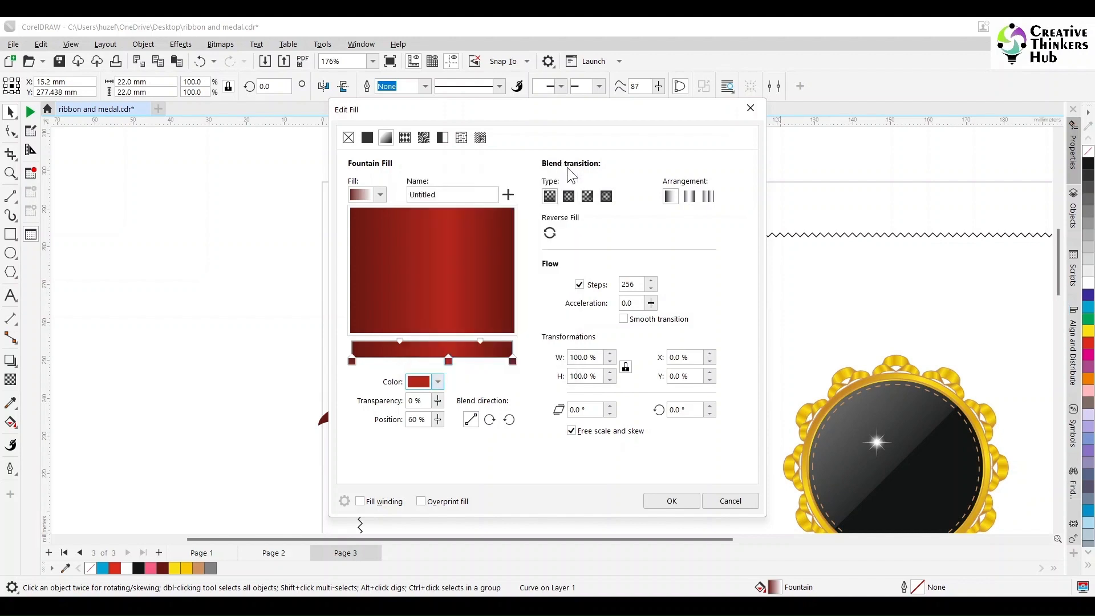
Step: Add another colour node at 75% and darken its red, using C 25, M 100 and Y 100
{"action": "left_click", "coordinate": [475, 355]}
{"action": "double_click", "coordinate": [476, 355]}
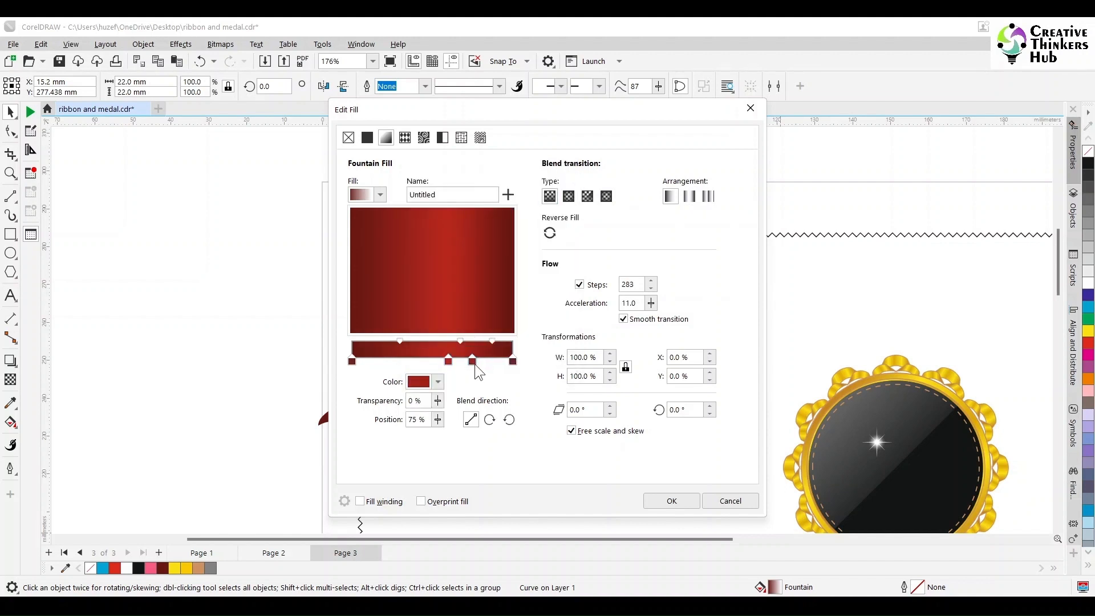
{"action": "left_click", "coordinate": [440, 381]}
{"action": "double_click", "coordinate": [551, 218]}
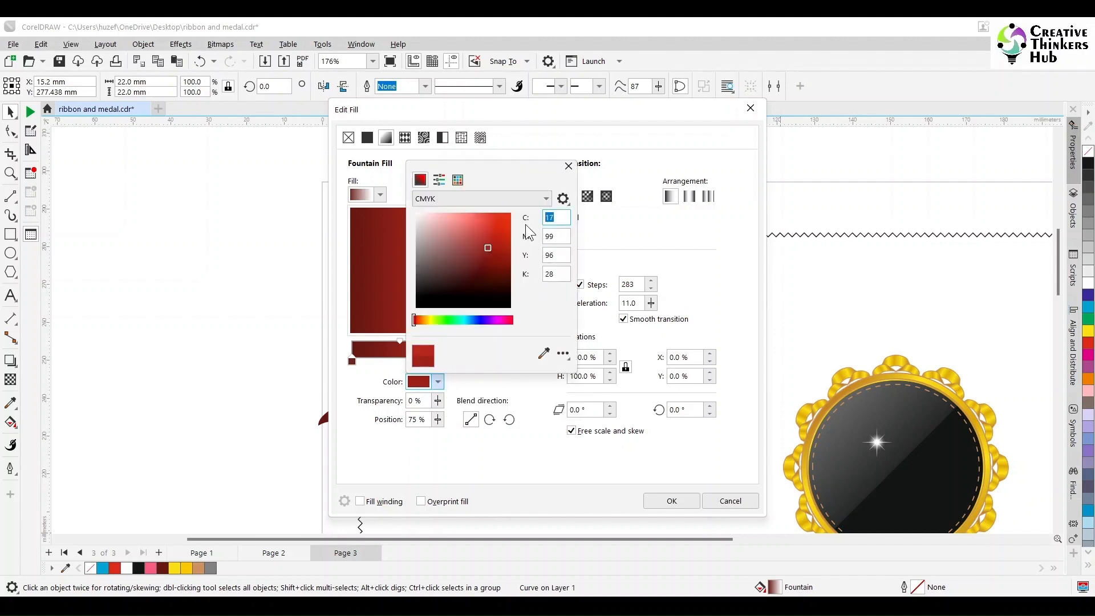
{"action": "type", "text": "25"}
{"action": "key", "text": "Tab"}
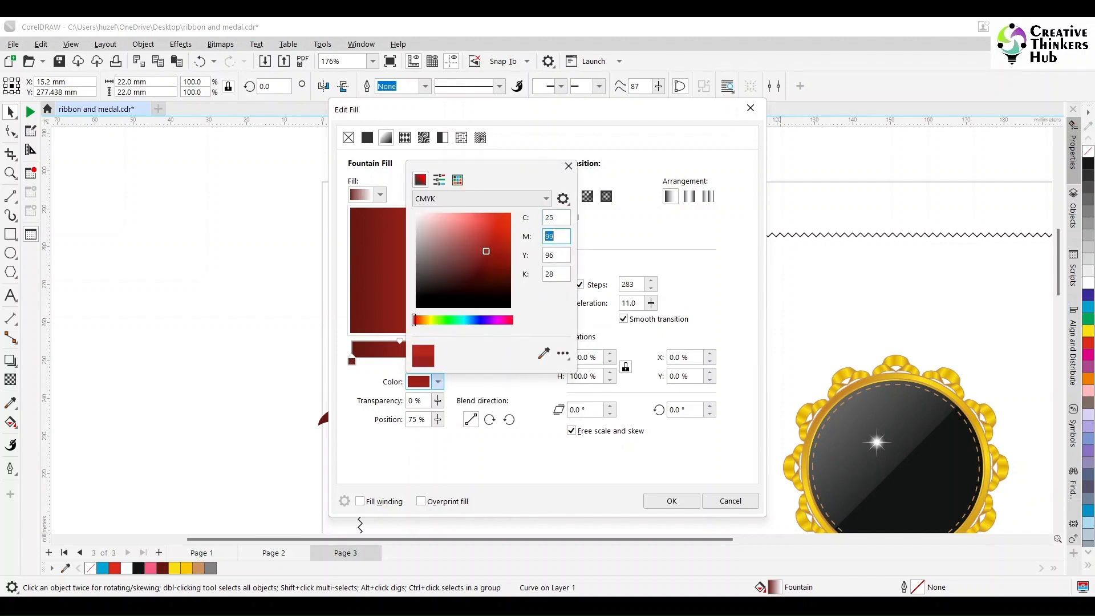
{"action": "key", "text": "Tab"}
{"action": "type", "text": "100"}
{"action": "key", "text": "Tab"}
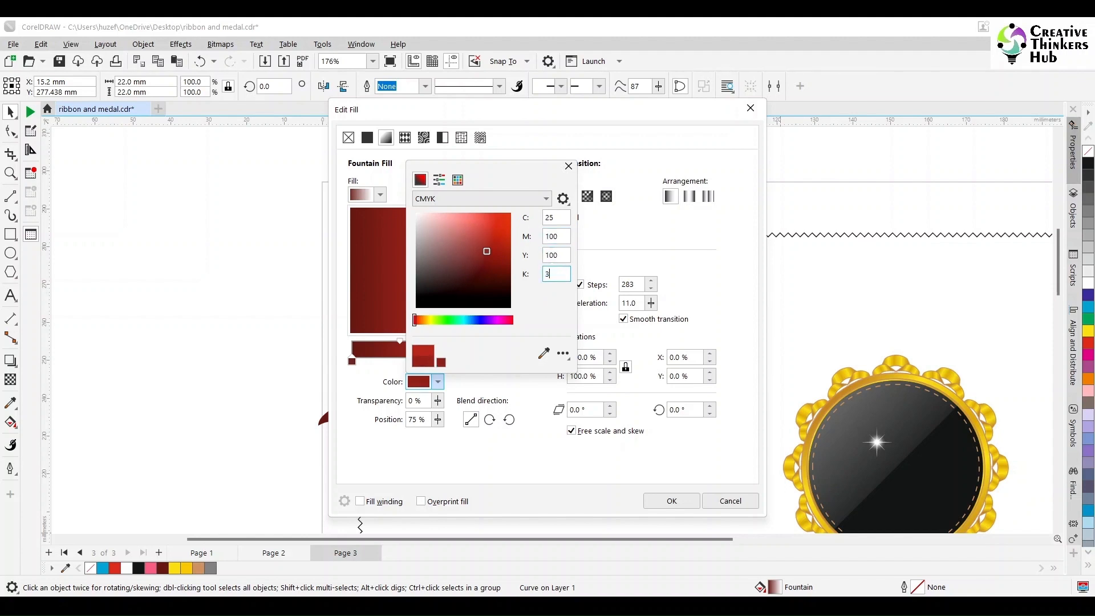
{"action": "left_click", "coordinate": [568, 166]}
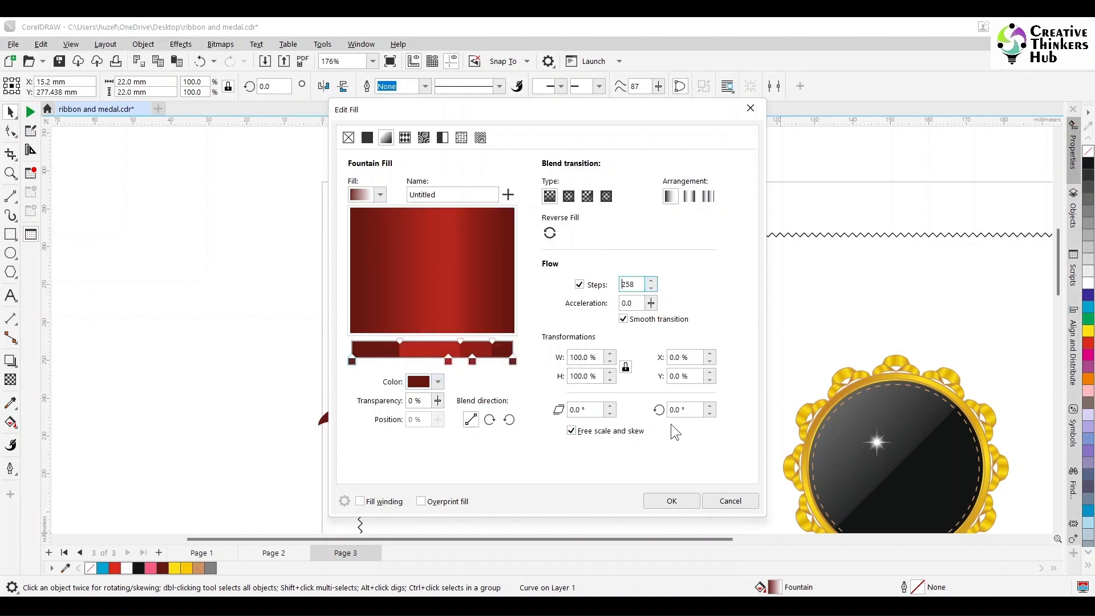
Step: Rotate the fountain fill to 45° and apply it to the corner shape
{"action": "left_click_drag", "start_coordinate": [700, 409], "coordinate": [625, 428]}
{"action": "type", "text": "4"}
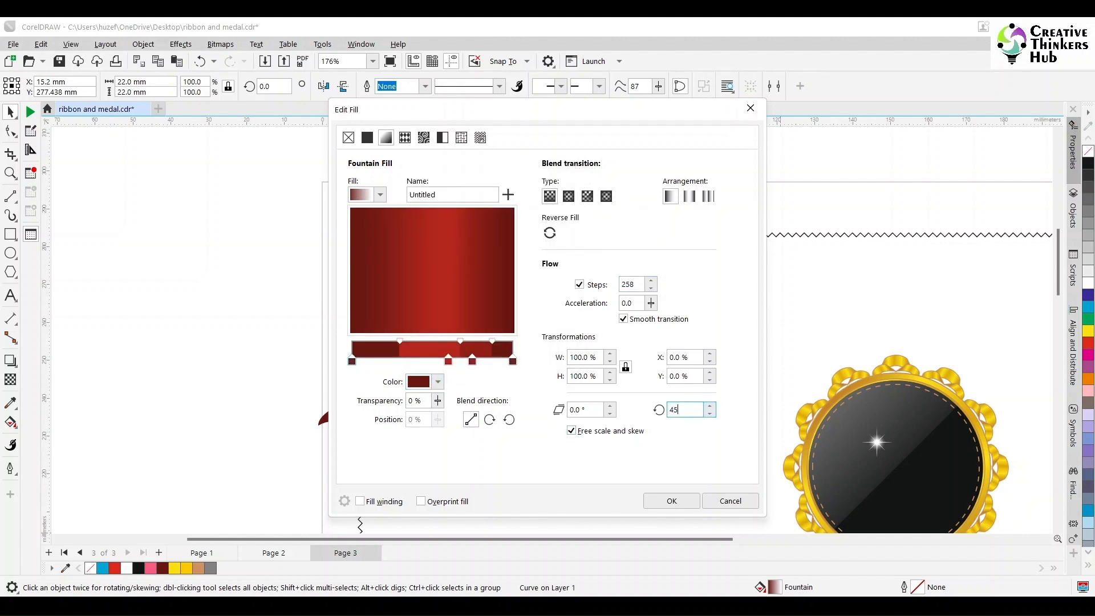
{"action": "type", "text": "5"}
{"action": "key", "text": "Tab"}
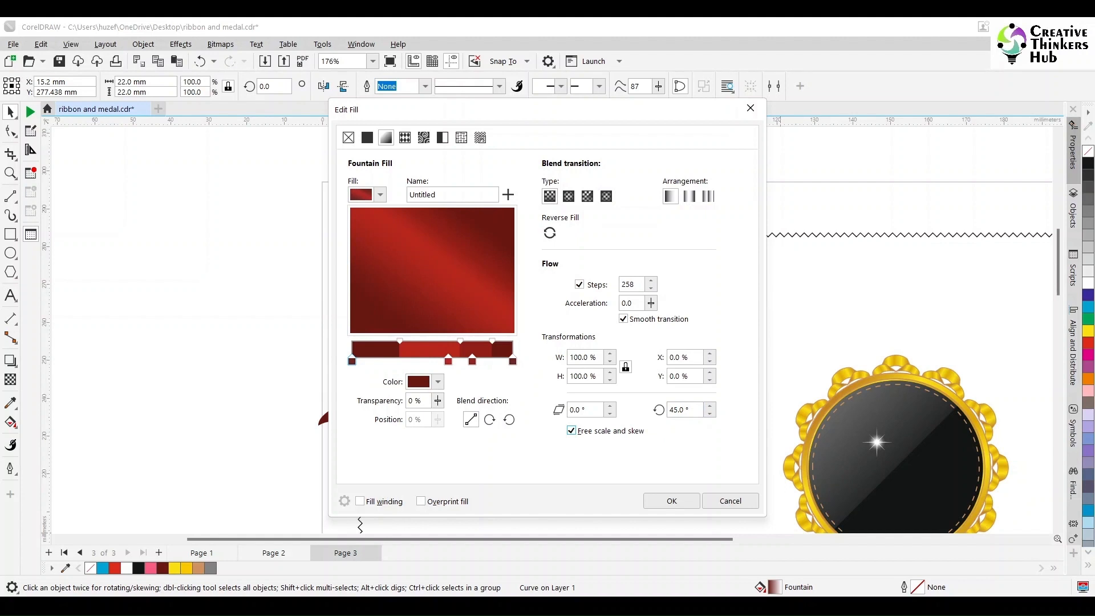
{"action": "left_click", "coordinate": [669, 502]}
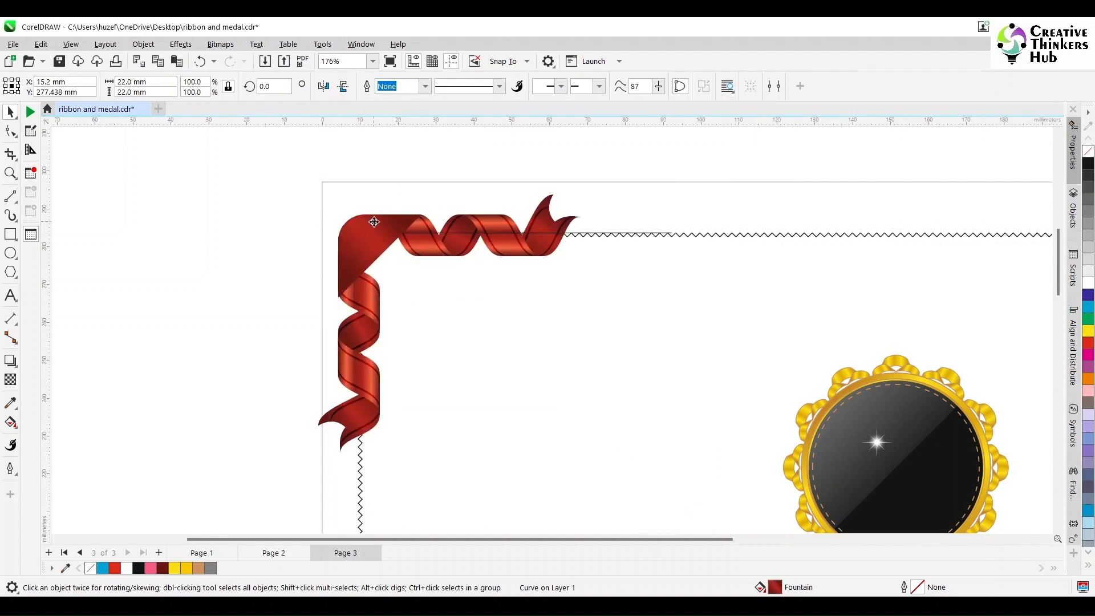
{"action": "left_click", "coordinate": [225, 254]}
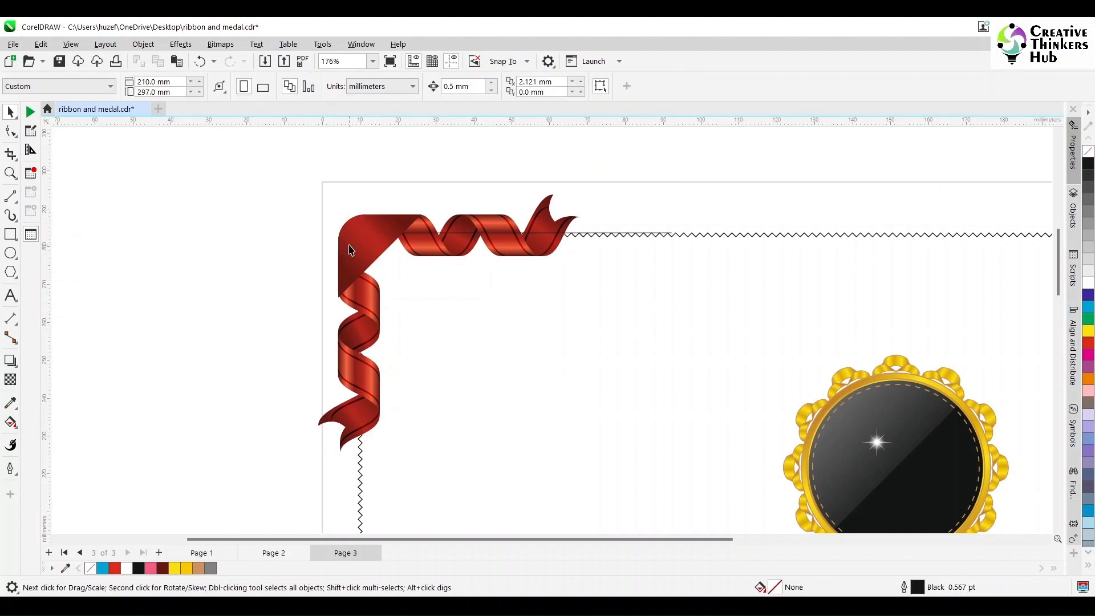
Step: Draw a square beside the page and set its size to 10 mm
{"action": "left_click", "coordinate": [10, 236]}
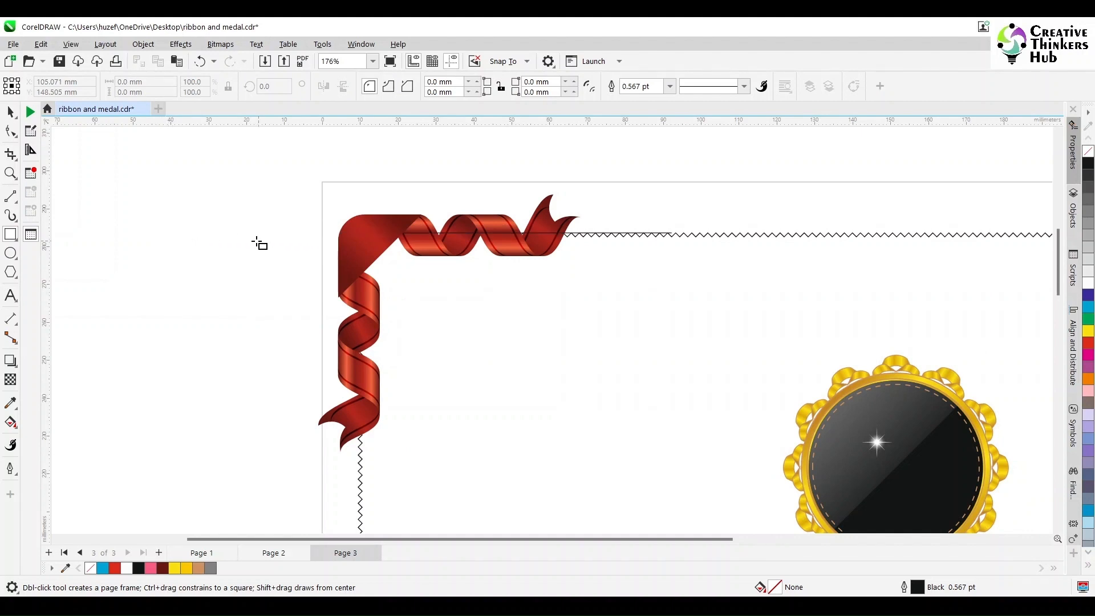
{"action": "left_click_drag", "start_coordinate": [161, 243], "coordinate": [246, 312]}
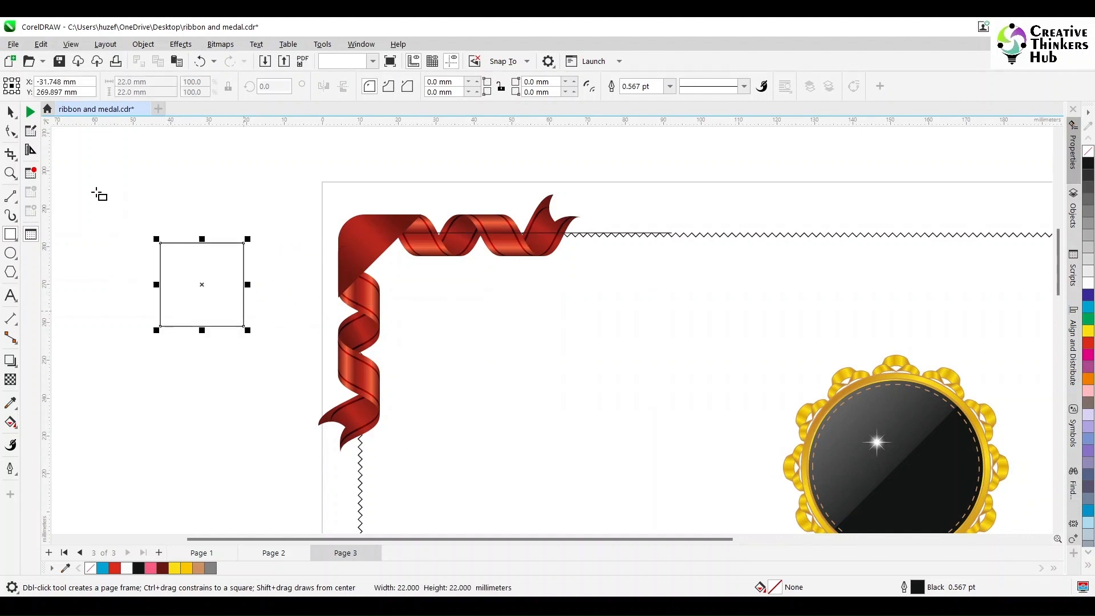
{"action": "left_click", "coordinate": [11, 112]}
{"action": "double_click", "coordinate": [161, 83]}
{"action": "type", "text": "20"}
{"action": "key", "text": "Return"}
{"action": "type", "text": "1"}
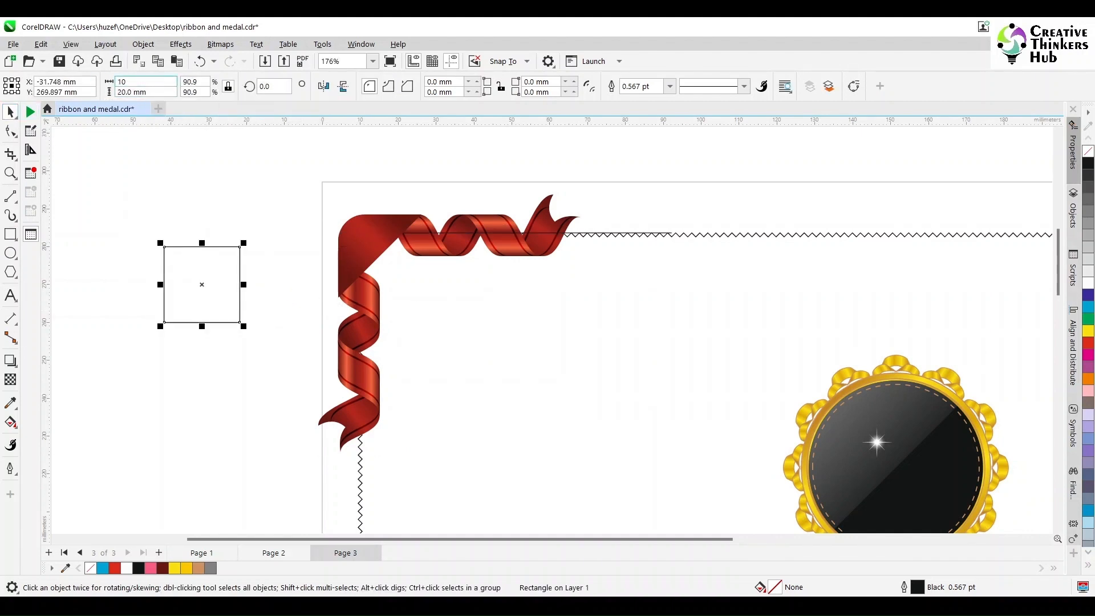
{"action": "type", "text": "0"}
{"action": "key", "text": "Return"}
Step: Round the small square's upper-left corner with a 7 mm radius
{"action": "left_click", "coordinate": [450, 82]}
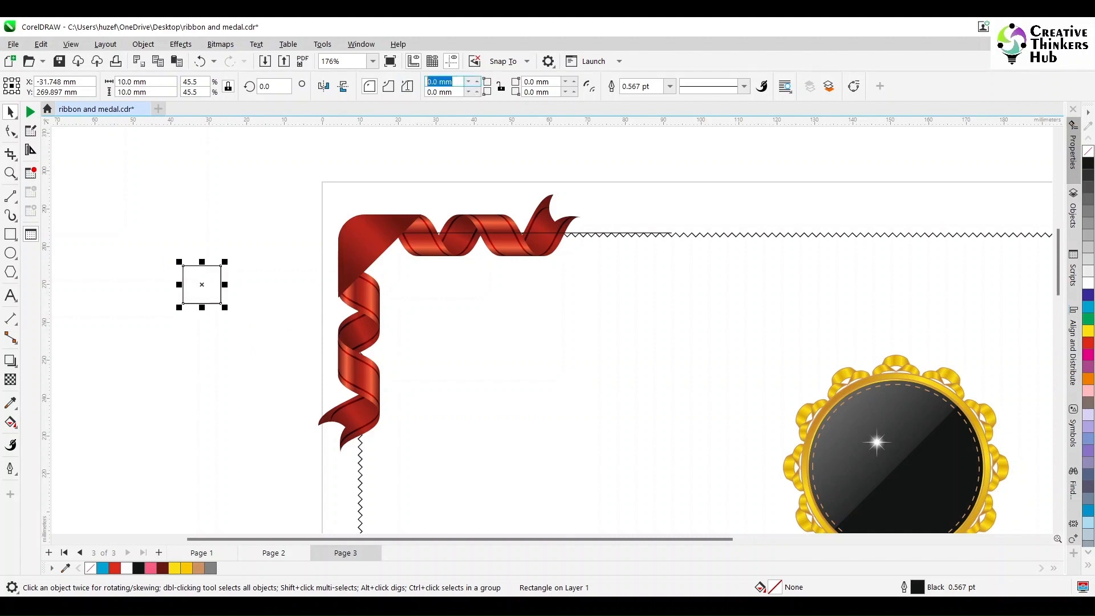
{"action": "type", "text": "10"}
{"action": "key", "text": "Return"}
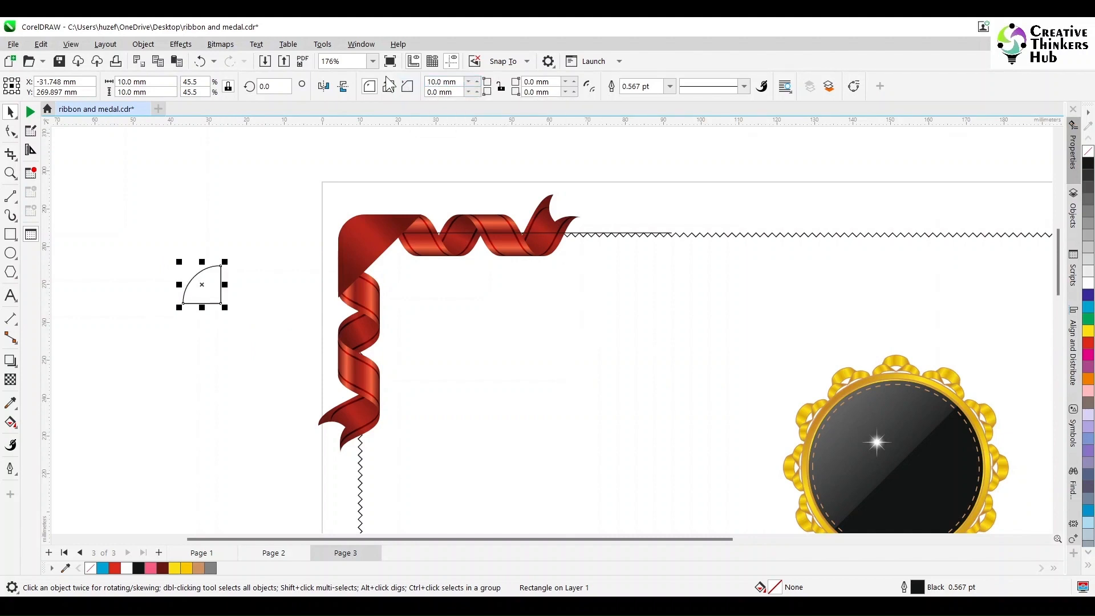
{"action": "left_click", "coordinate": [461, 83]}
{"action": "type", "text": "7"}
{"action": "key", "text": "Return"}
Step: Move the small rounded square up and closer to the ribbon corner, keeping it outside the page
{"action": "left_click", "coordinate": [10, 173]}
{"action": "left_click_drag", "start_coordinate": [137, 196], "coordinate": [460, 342]}
{"action": "left_click", "coordinate": [11, 112]}
{"action": "left_click", "coordinate": [293, 350]}
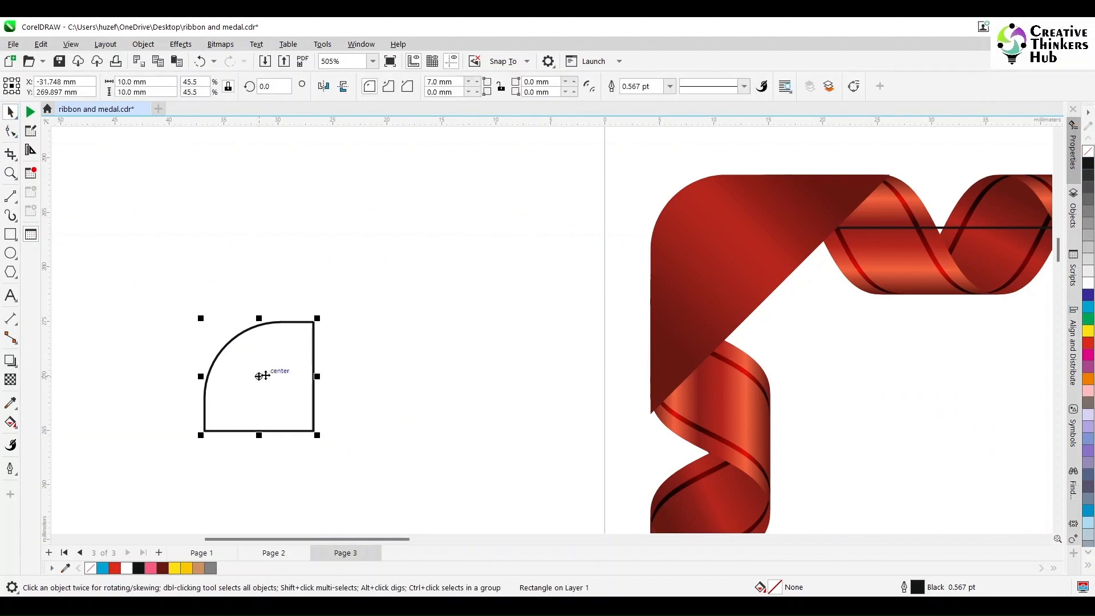
{"action": "left_click_drag", "start_coordinate": [261, 372], "coordinate": [323, 281]}
{"action": "left_click", "coordinate": [417, 322]}
{"action": "left_click", "coordinate": [342, 263]}
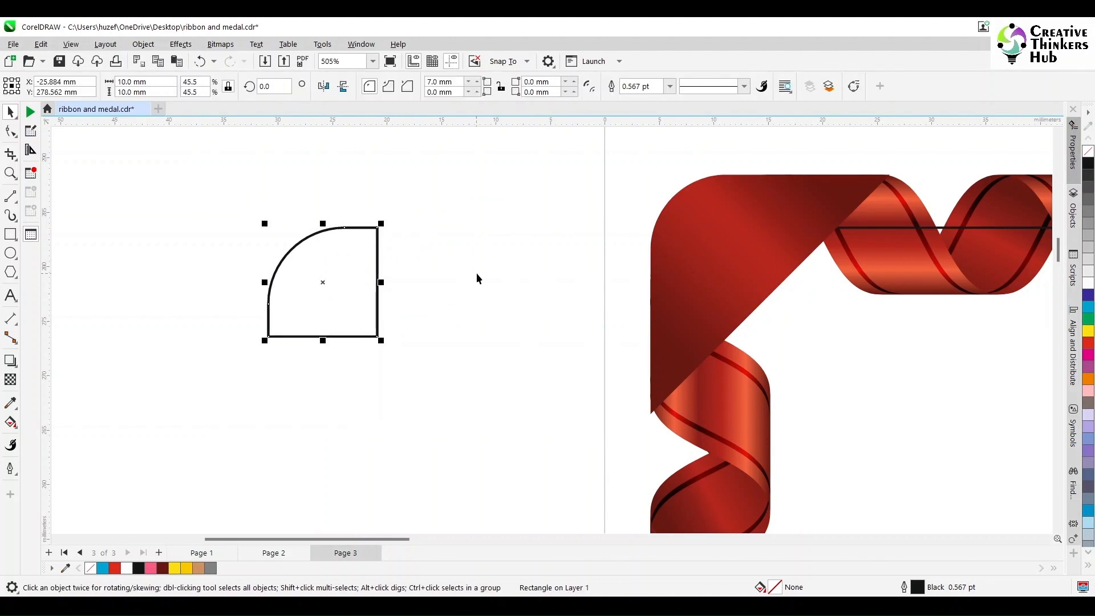
Step: Duplicate the rounded square with a slight offset, trim it with the copy, and delete the copy to leave a thin curved strip
{"action": "key", "text": "ctrl+d"}
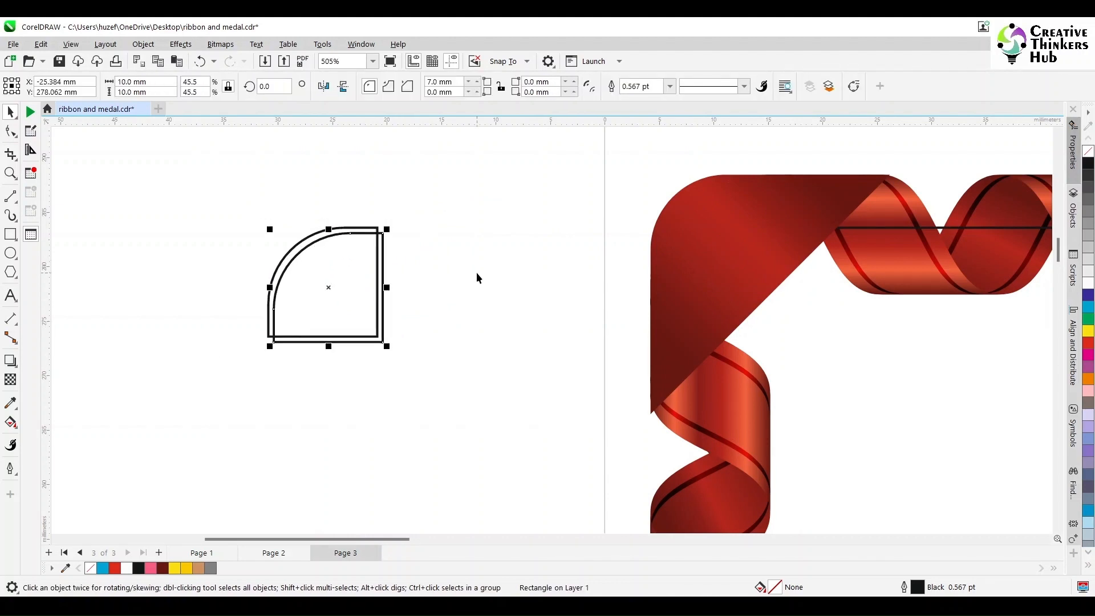
{"action": "left_click", "coordinate": [354, 228], "text": "shift"}
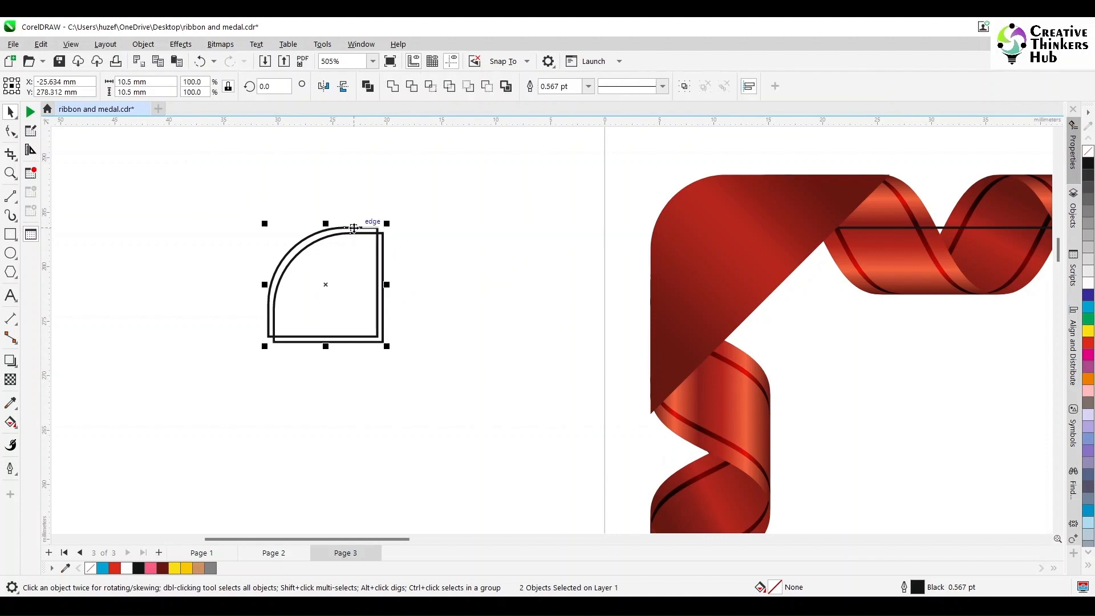
{"action": "left_click", "coordinate": [411, 86]}
{"action": "left_click", "coordinate": [441, 184]}
{"action": "left_click", "coordinate": [351, 332]}
{"action": "key", "text": "Delete"}
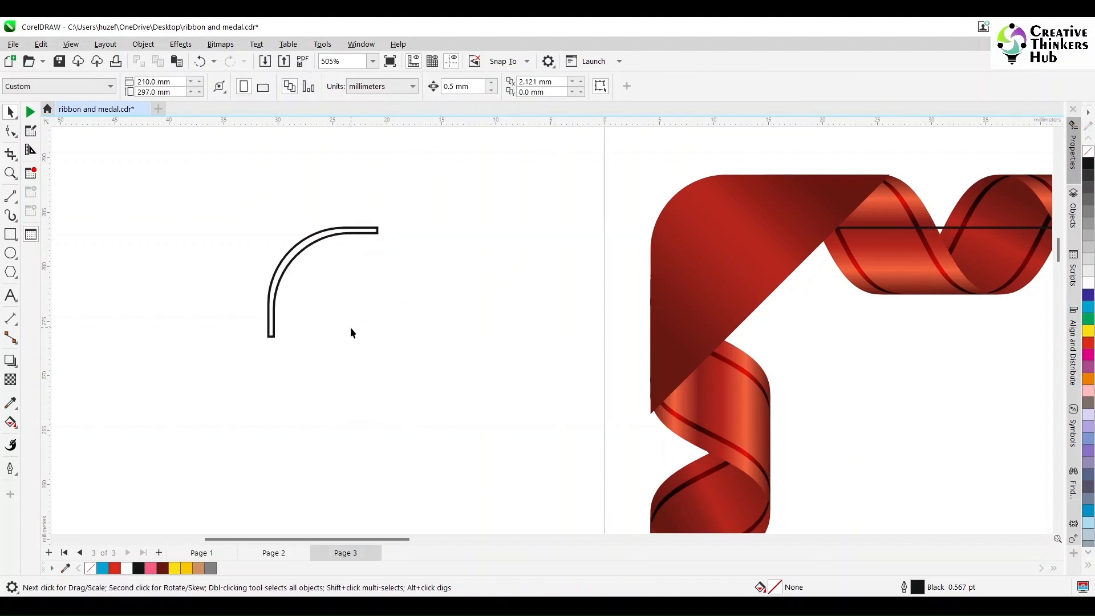
Step: Place the curved strip along the rounded outer edge of the ribbon corner, fill it black and remove its outline
{"action": "left_click", "coordinate": [302, 256]}
{"action": "left_click_drag", "start_coordinate": [302, 257], "coordinate": [714, 240]}
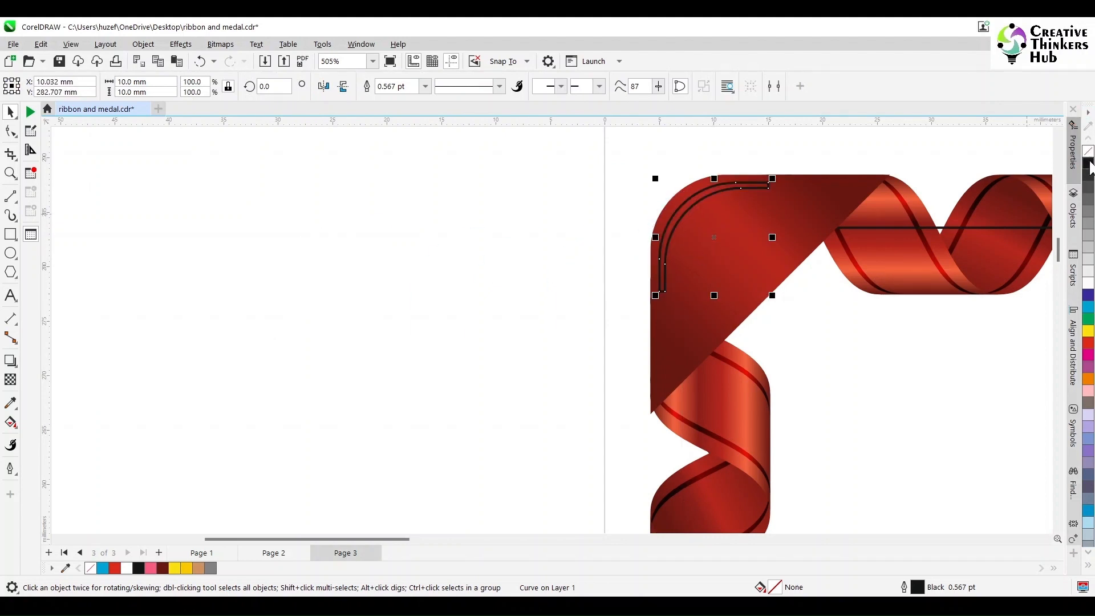
{"action": "left_click", "coordinate": [1089, 166]}
{"action": "right_click", "coordinate": [1088, 150]}
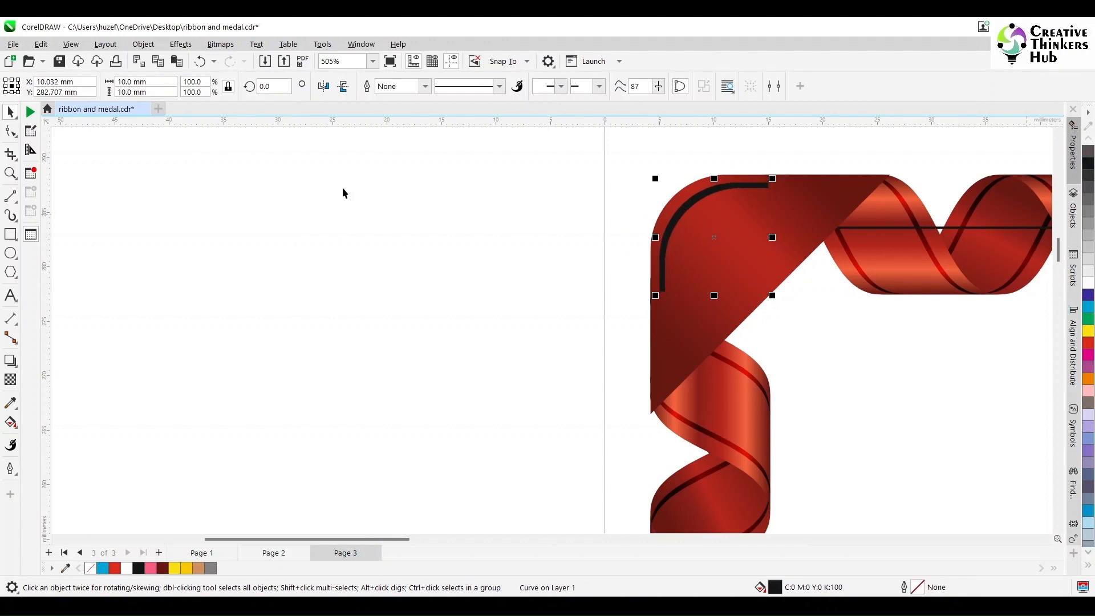
Step: Set the curved strip's transparency merge mode to Overlay
{"action": "left_click", "coordinate": [10, 379]}
{"action": "left_click", "coordinate": [201, 86]}
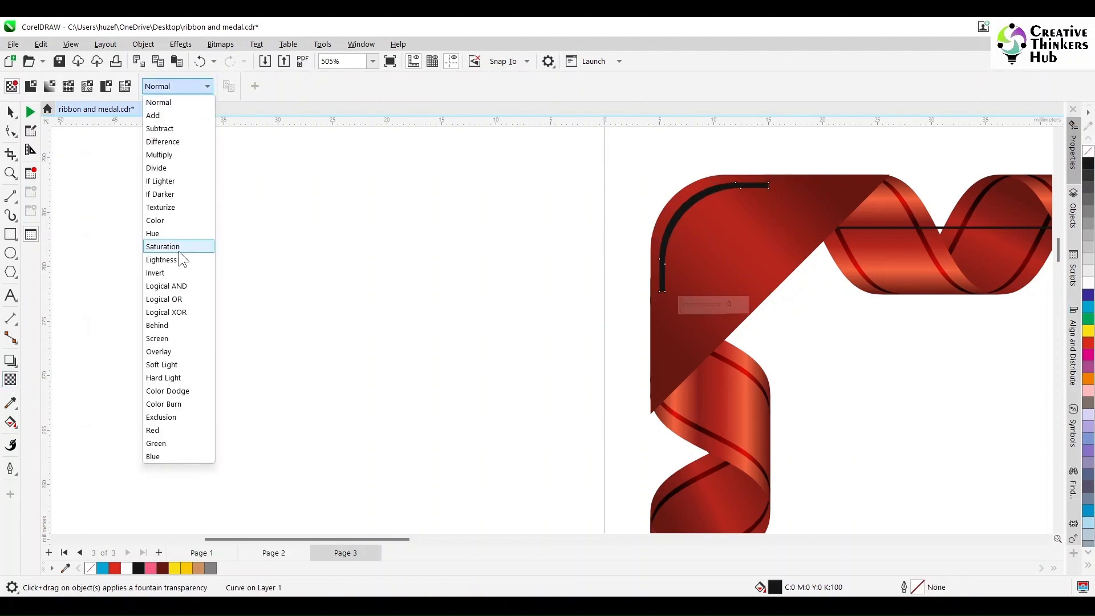
{"action": "left_click", "coordinate": [170, 352]}
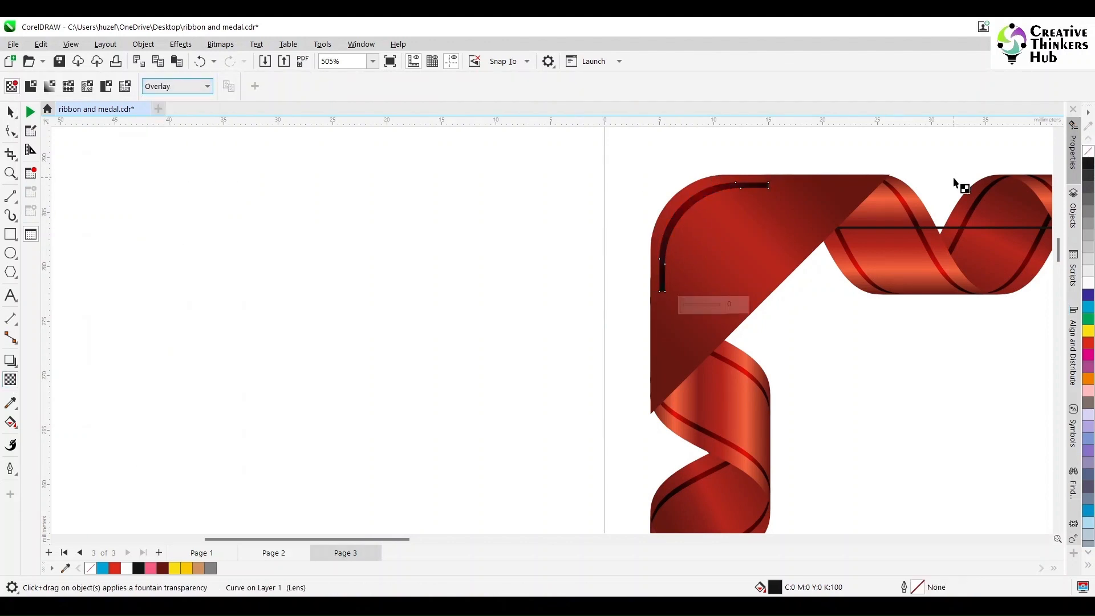
{"action": "left_click", "coordinate": [10, 112]}
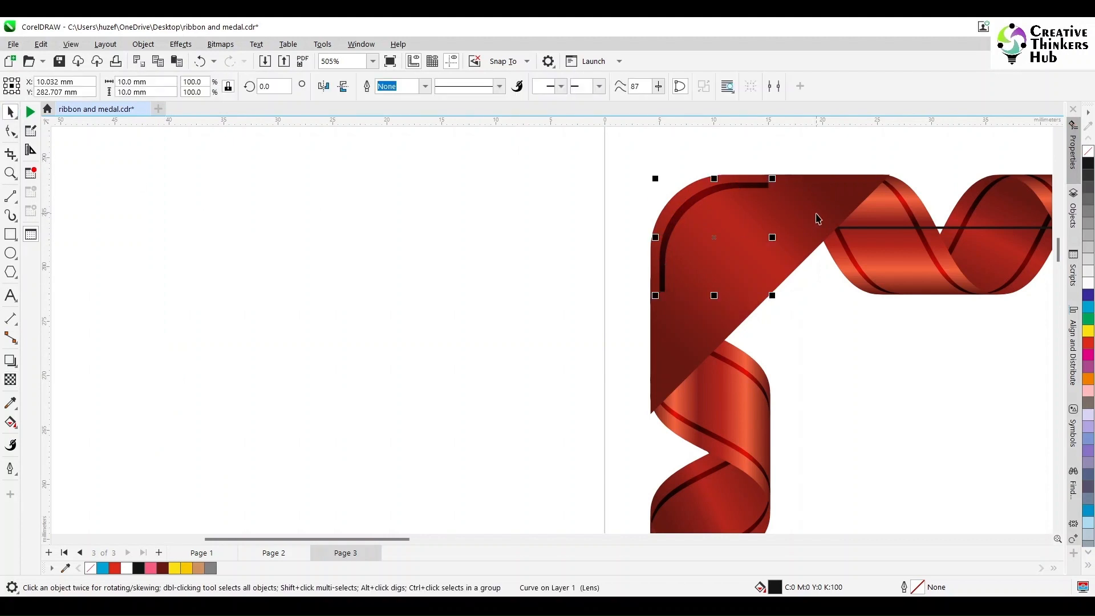
Step: Group the curved strip with the red corner shape and lower the group behind both adjoining ribbon pieces
{"action": "left_click", "coordinate": [817, 216], "text": "shift"}
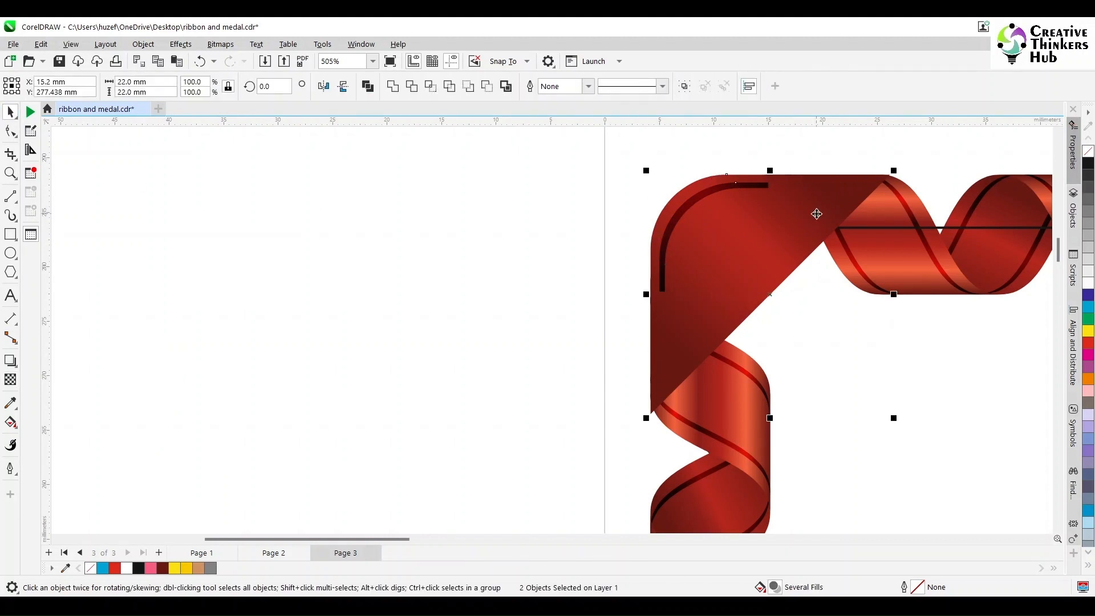
{"action": "key", "text": "ctrl+g"}
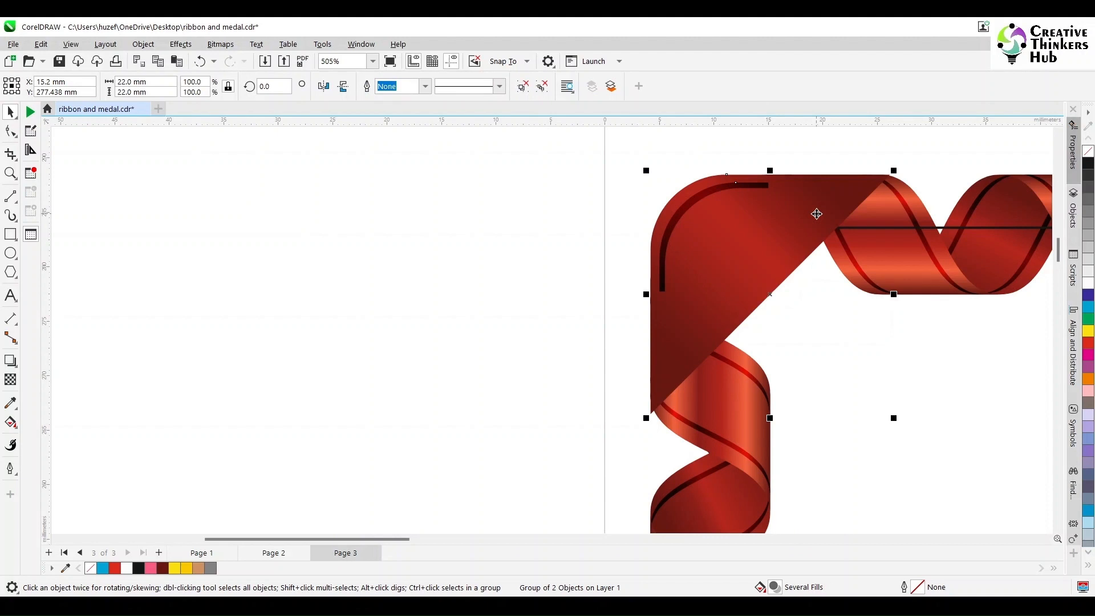
{"action": "key", "text": "ctrl+Page_Down"}
{"action": "key", "text": "ctrl+Page_Down"}
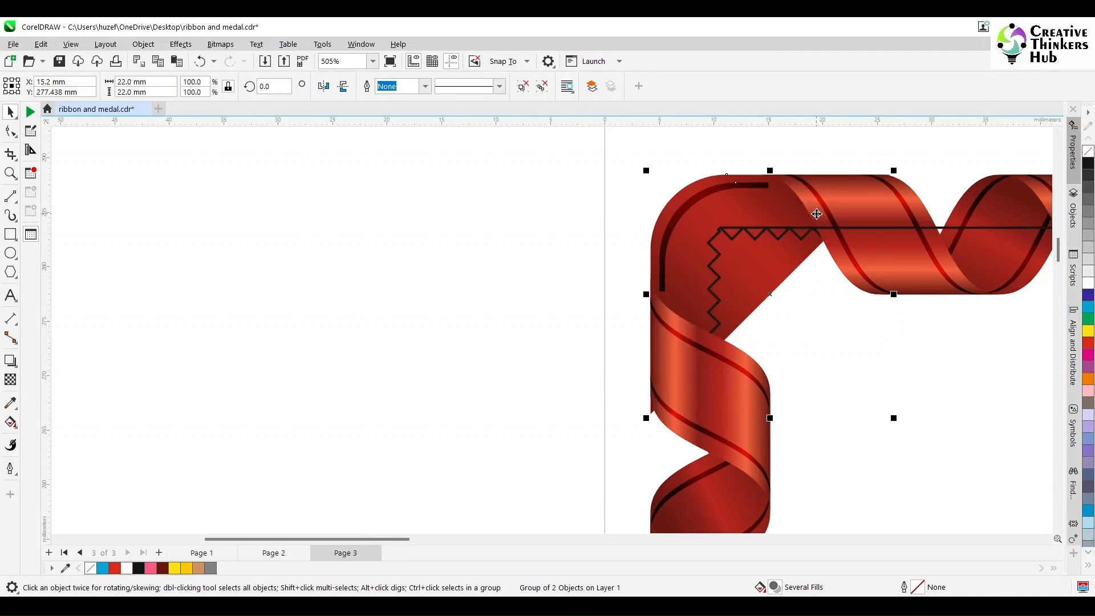
Step: Delete the straight black horizontal line running across the top ribbon
{"action": "left_click", "coordinate": [728, 155]}
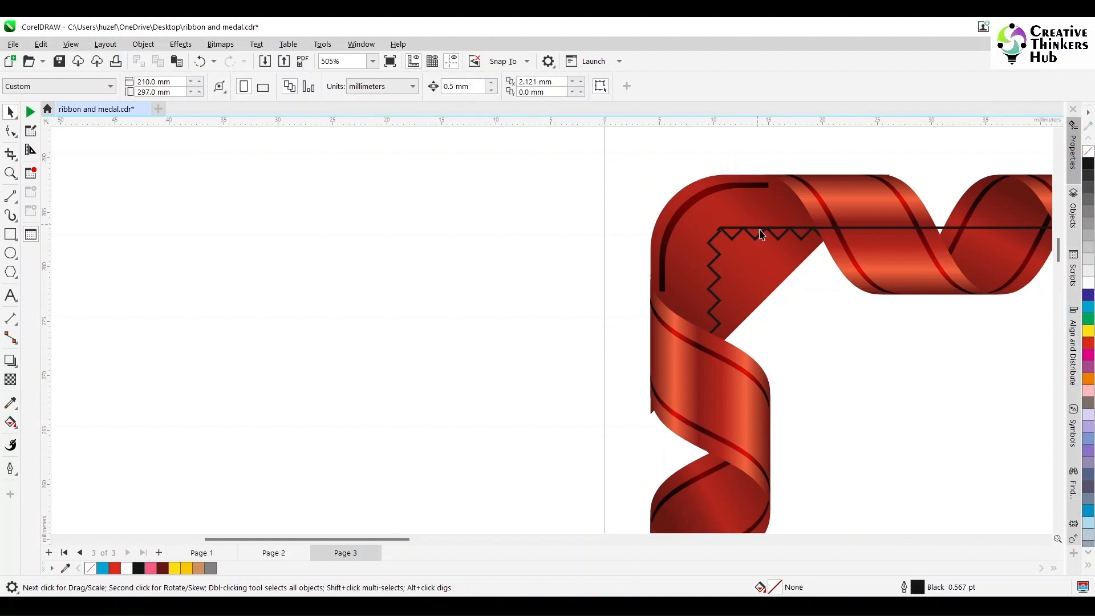
{"action": "left_click", "coordinate": [955, 228]}
{"action": "key", "text": "Delete"}
Step: Move the white sparkle from the medal onto the top ribbon's tail and place copies along the top and left ribbons
{"action": "scroll", "coordinate": [881, 282], "scroll_direction": "down", "scroll_amount": 1}
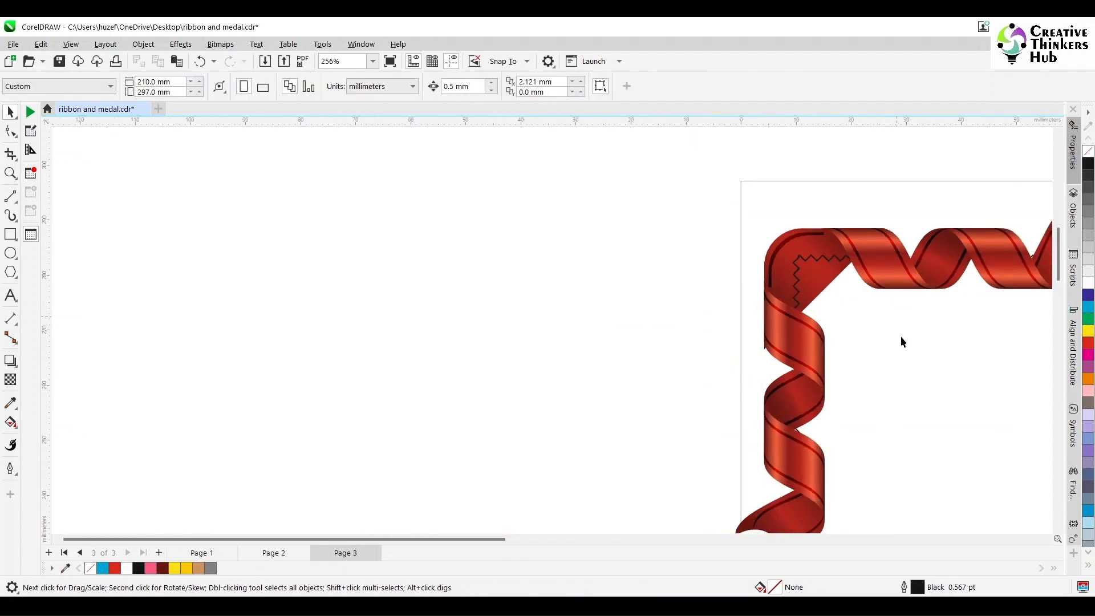
{"action": "scroll", "coordinate": [904, 344], "scroll_direction": "down", "scroll_amount": 3}
{"action": "left_click_drag", "start_coordinate": [371, 540], "coordinate": [511, 543]}
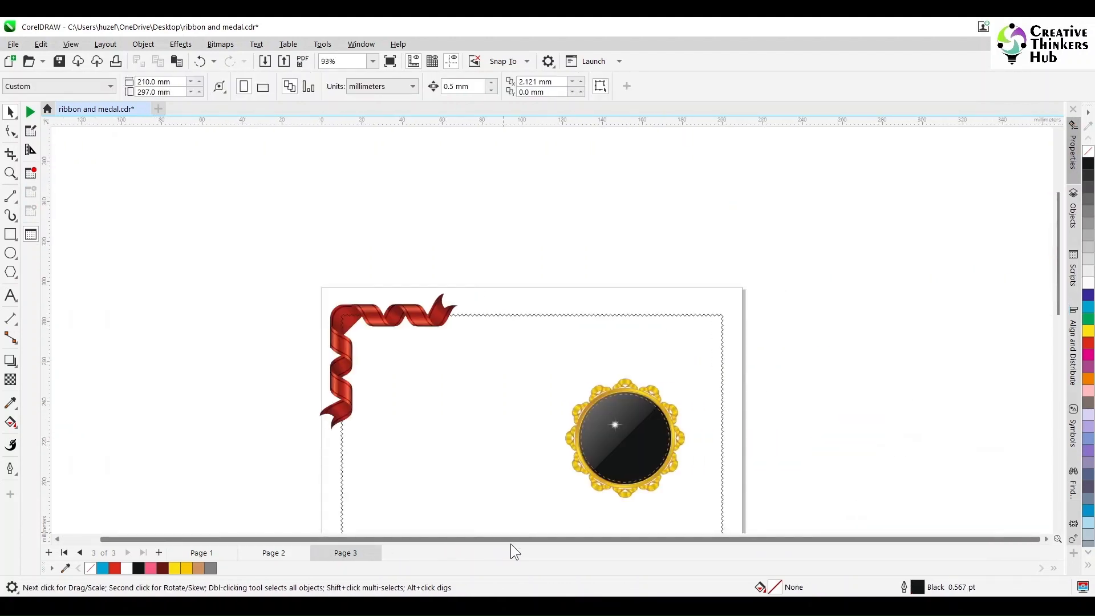
{"action": "left_click_drag", "start_coordinate": [1058, 299], "coordinate": [1058, 392]}
{"action": "scroll", "coordinate": [922, 341], "scroll_direction": "down", "scroll_amount": 1}
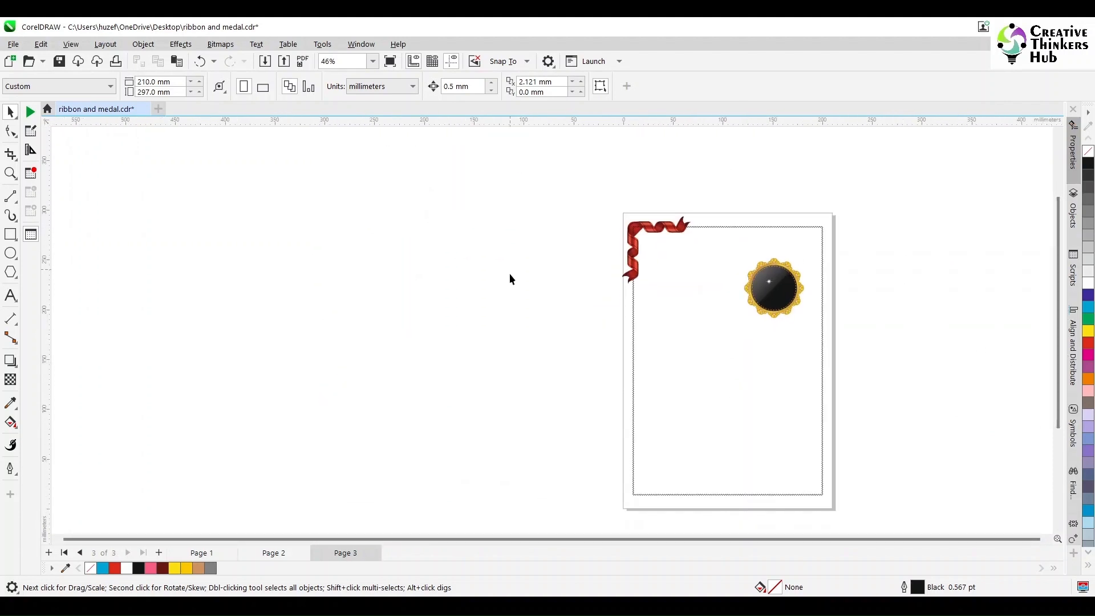
{"action": "left_click", "coordinate": [10, 174]}
{"action": "left_click_drag", "start_coordinate": [551, 200], "coordinate": [933, 347]}
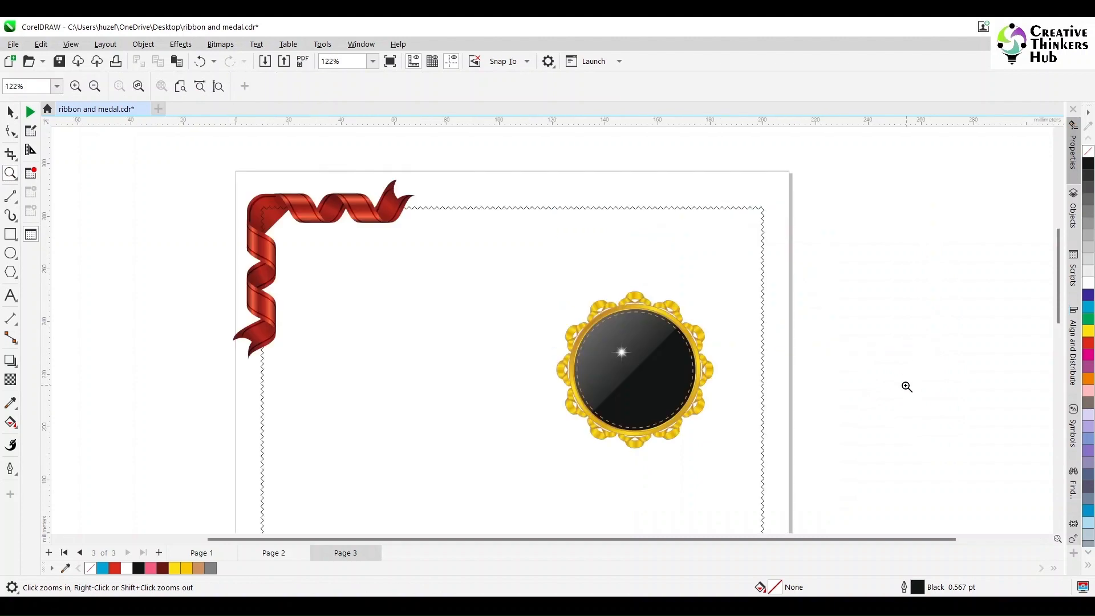
{"action": "left_click", "coordinate": [10, 111]}
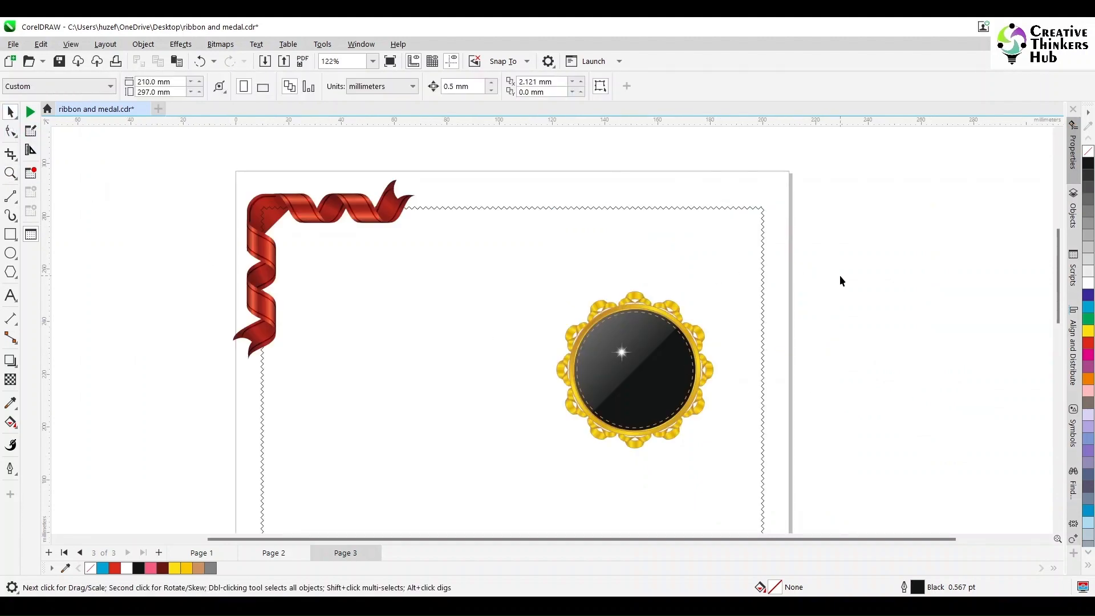
{"action": "left_click_drag", "start_coordinate": [622, 353], "coordinate": [388, 209]}
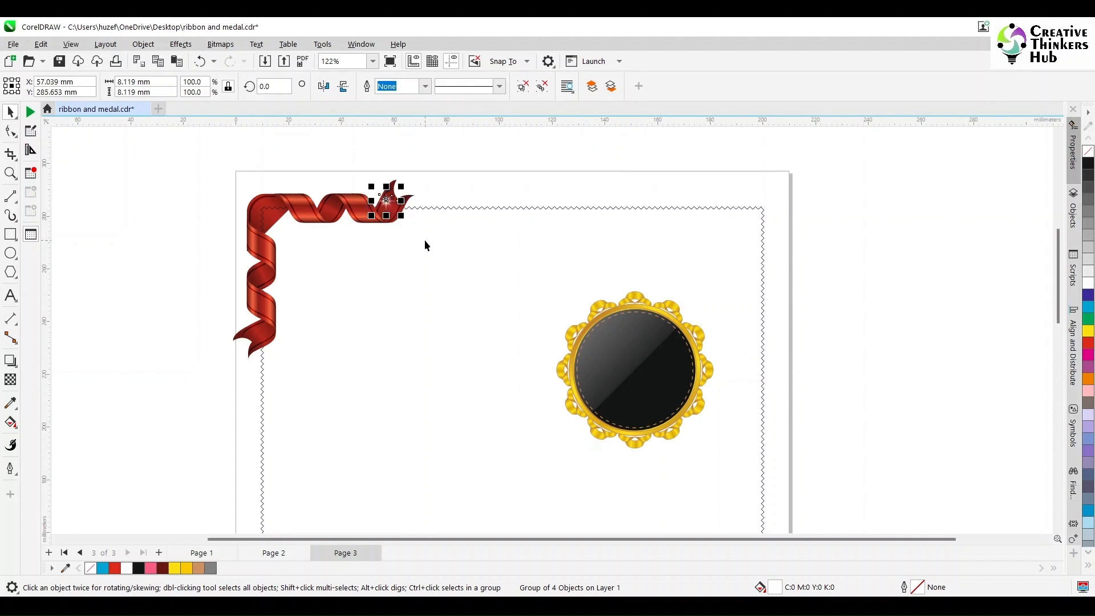
{"action": "left_click_drag", "start_coordinate": [389, 199], "coordinate": [260, 248]}
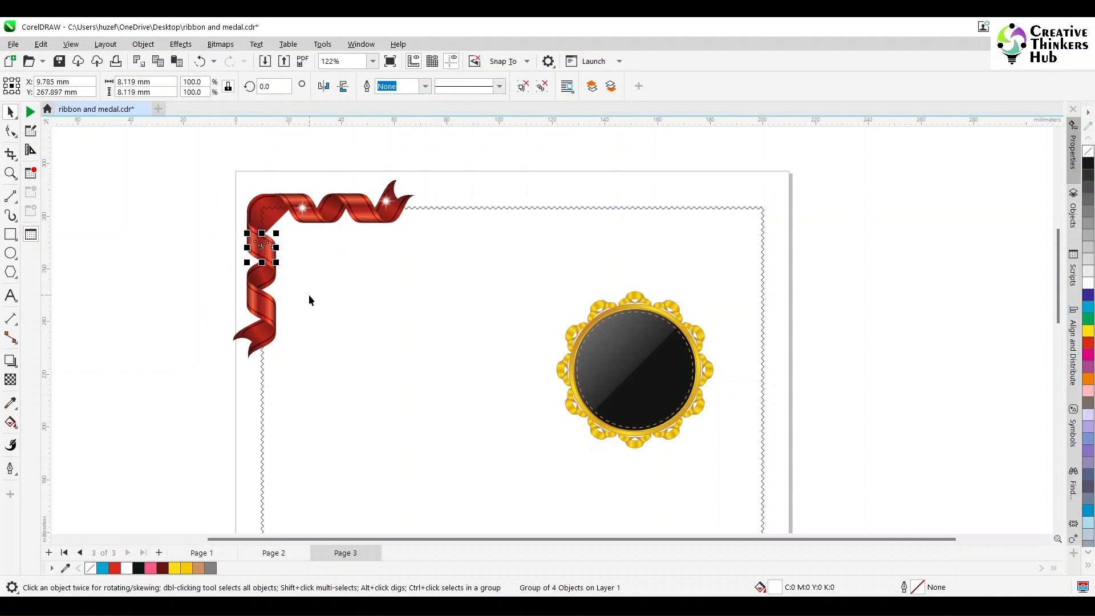
Step: Bring the left ribbon's sparkle to the front, adjust its position on the highlight, and add another sparkle lower down that ribbon
{"action": "key", "text": "shift+Page_Up"}
{"action": "key", "text": "Right"}
{"action": "mouse_move", "coordinate": [266, 247]}
{"action": "left_mouse_down"}
{"action": "mouse_move", "coordinate": [262, 315]}
{"action": "mouse_move", "coordinate": [266, 242]}
{"action": "left_mouse_up"}
{"action": "left_click", "coordinate": [188, 269]}
{"action": "left_click", "coordinate": [190, 245]}
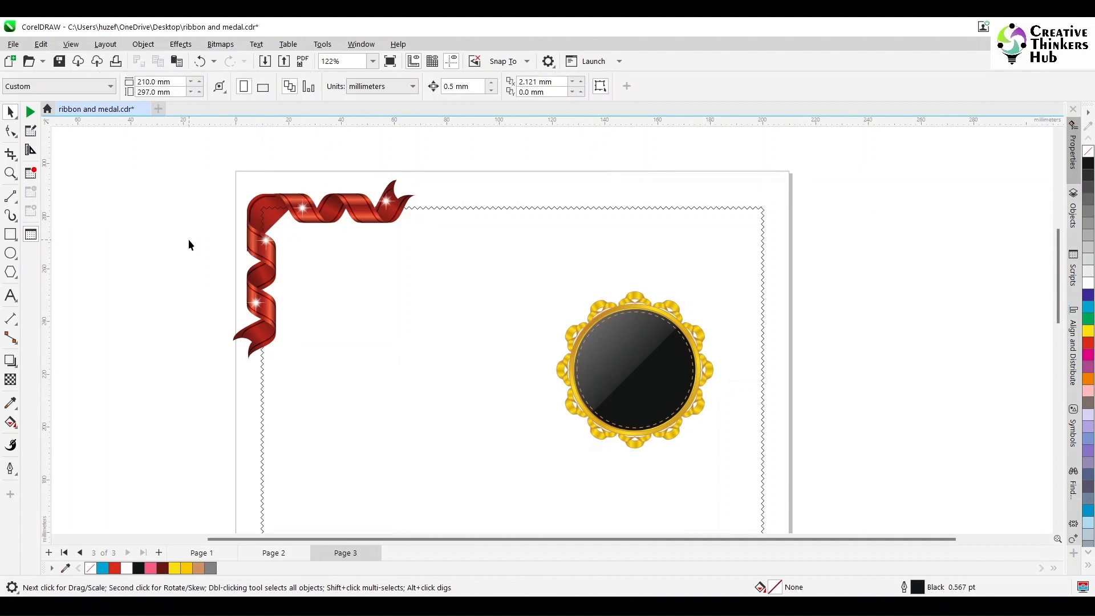
Step: Select the whole corner ribbon with its sparkles and place a copy in the empty area left of the page
{"action": "scroll", "coordinate": [637, 369], "scroll_direction": "down", "scroll_amount": 4}
{"action": "left_click_drag", "start_coordinate": [405, 234], "coordinate": [580, 385]}
{"action": "left_click_drag", "start_coordinate": [502, 329], "coordinate": [318, 358]}
{"action": "left_click", "coordinate": [318, 358]}
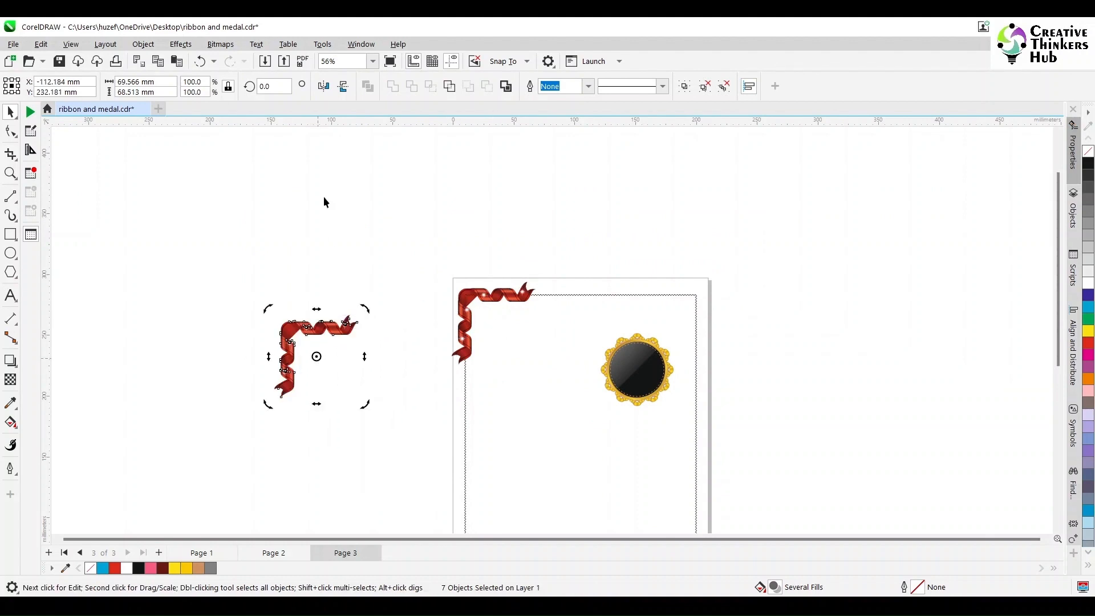
Step: Rotate the ribbon copy 180° and place it over the lower-right corner of the zigzag frame
{"action": "type", "text": "180"}
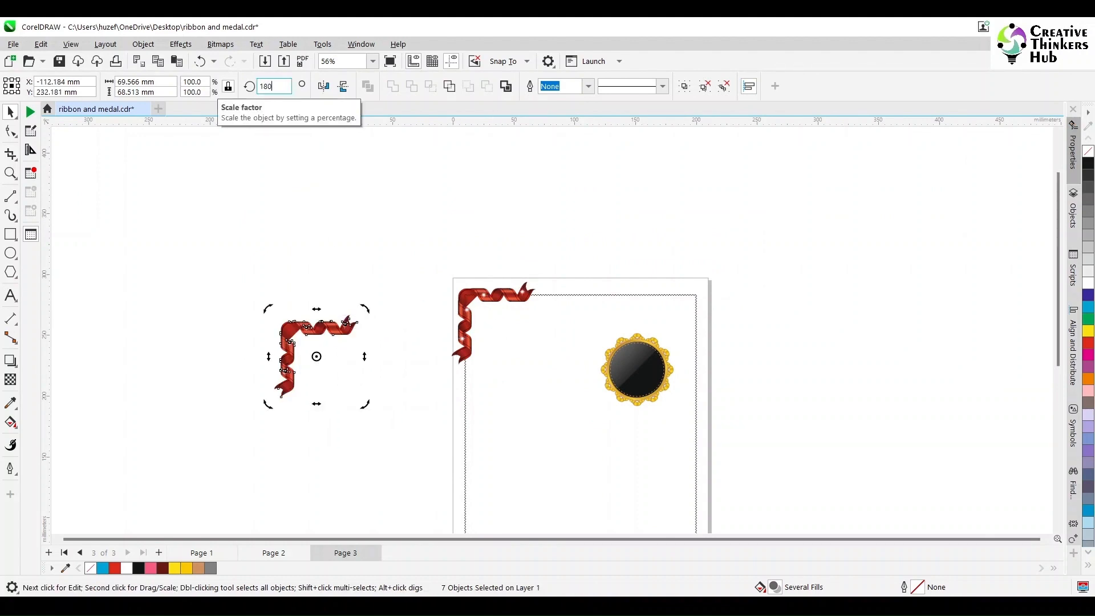
{"action": "key", "text": "Return"}
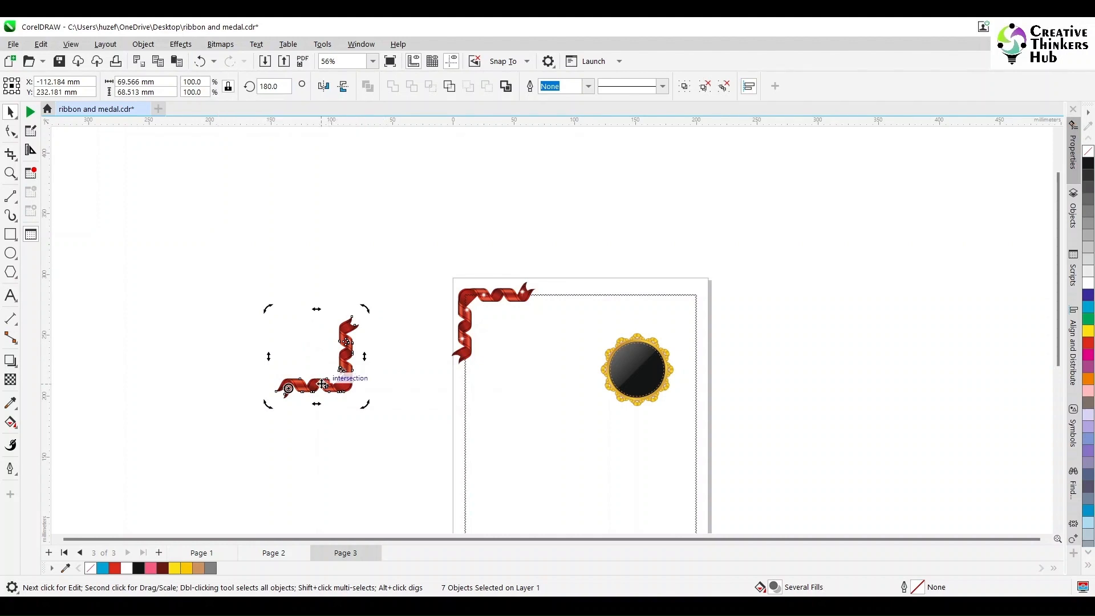
{"action": "left_click_drag", "start_coordinate": [323, 384], "coordinate": [666, 447]}
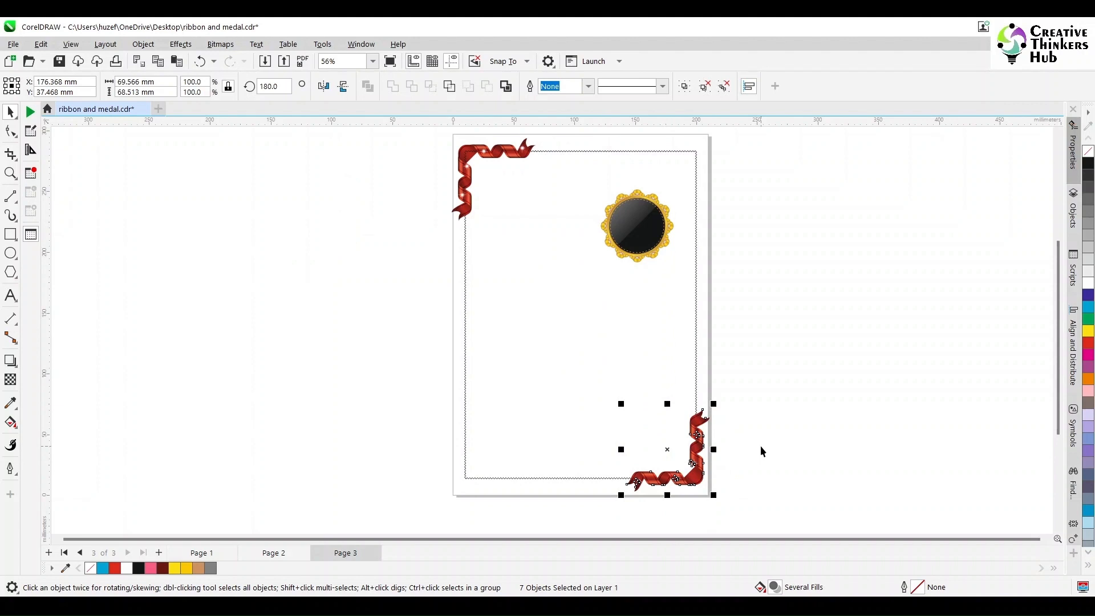
Step: Try to shrink the corner group of the lower-right ribbon to about 21.7 mm
{"action": "left_click", "coordinate": [10, 173]}
{"action": "left_click_drag", "start_coordinate": [588, 390], "coordinate": [762, 501]}
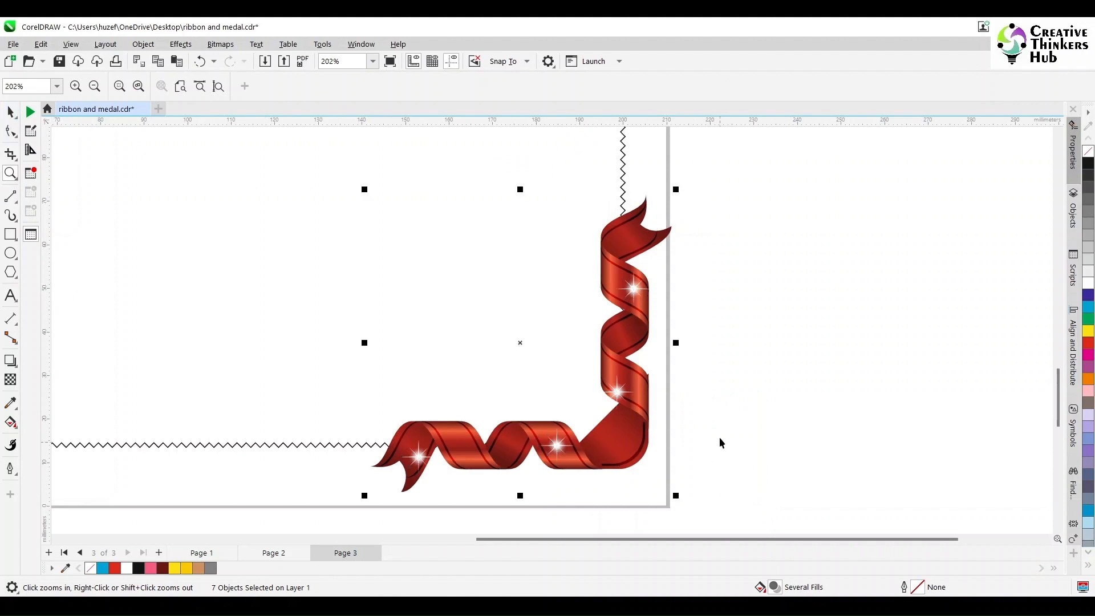
{"action": "key", "text": "space"}
{"action": "key", "text": "Escape"}
{"action": "left_click_drag", "start_coordinate": [720, 365], "coordinate": [538, 493]}
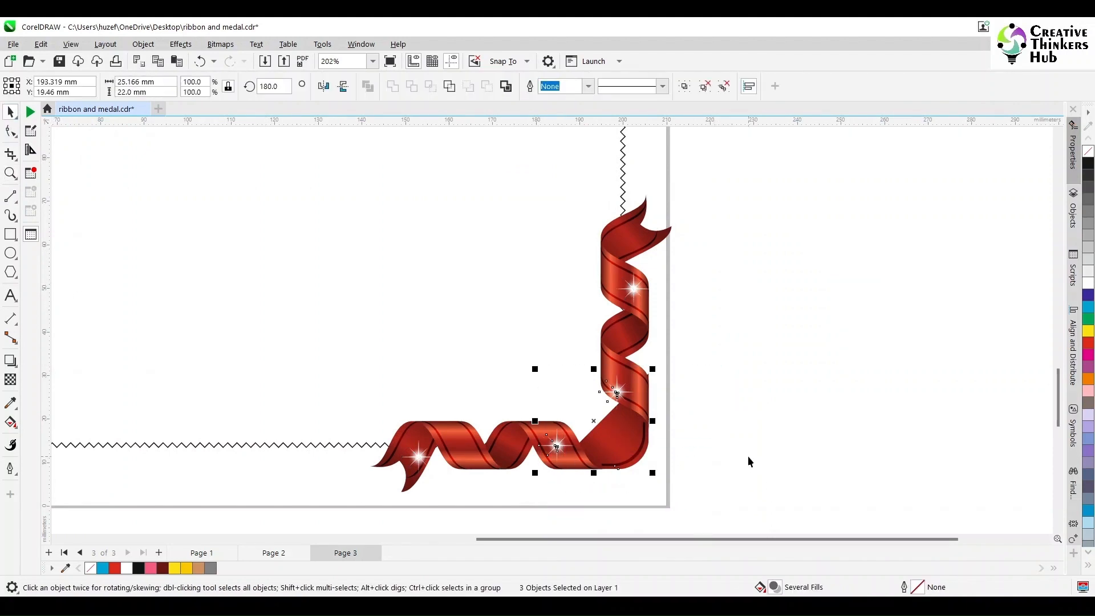
{"action": "left_click", "coordinate": [615, 396]}
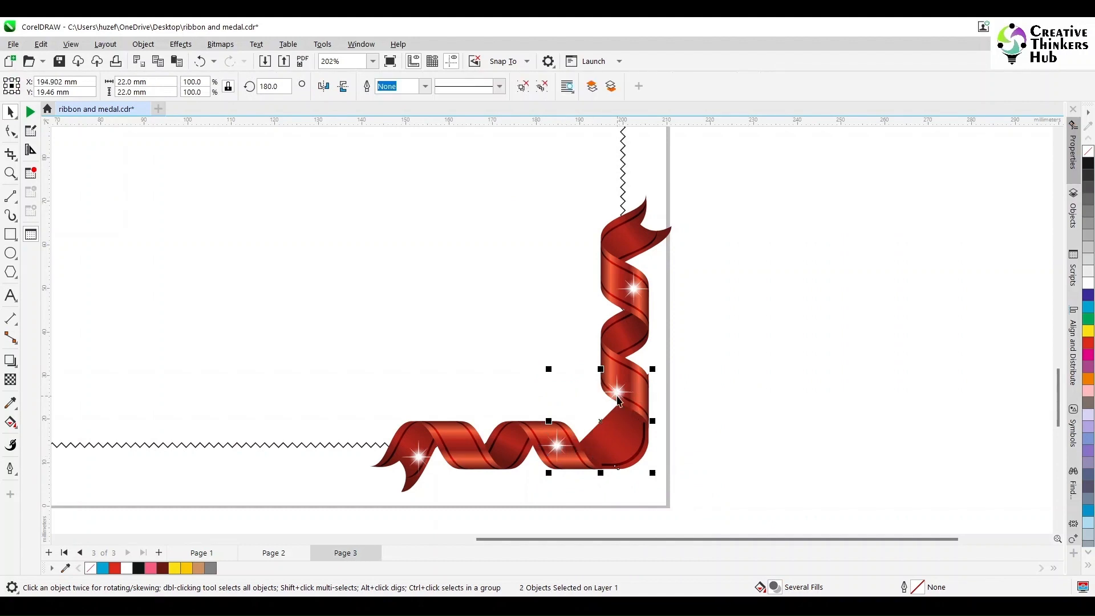
{"action": "left_click_drag", "start_coordinate": [652, 369], "coordinate": [650, 374]}
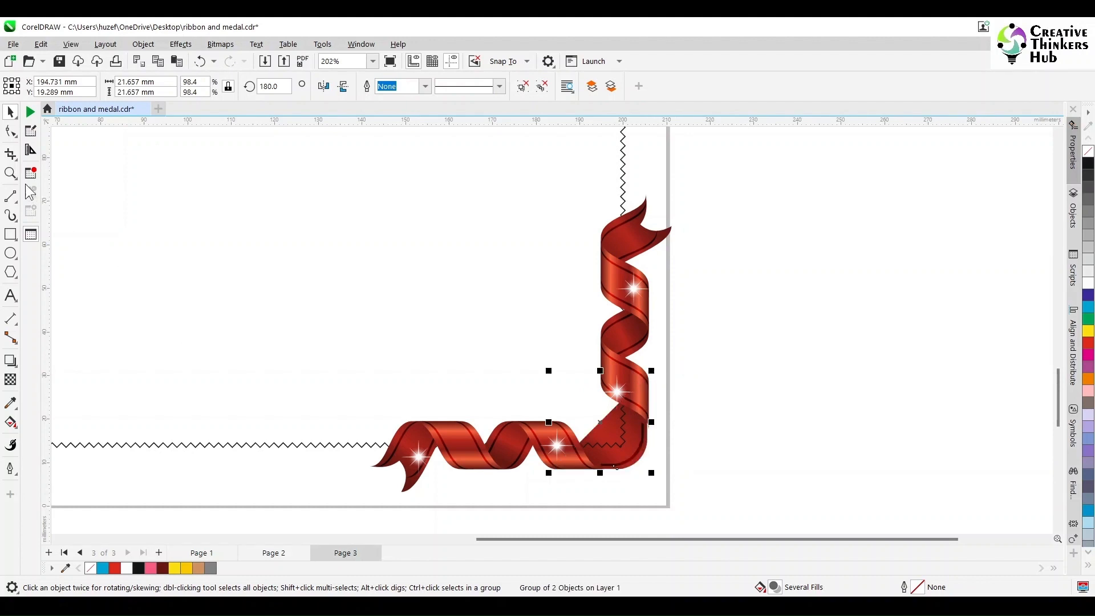
Step: Scale the lower-right ribbon's corner group down to about 21.5 mm so its edges align with the adjoining ribbons
{"action": "left_click", "coordinate": [10, 173]}
{"action": "left_click_drag", "start_coordinate": [523, 335], "coordinate": [709, 489]}
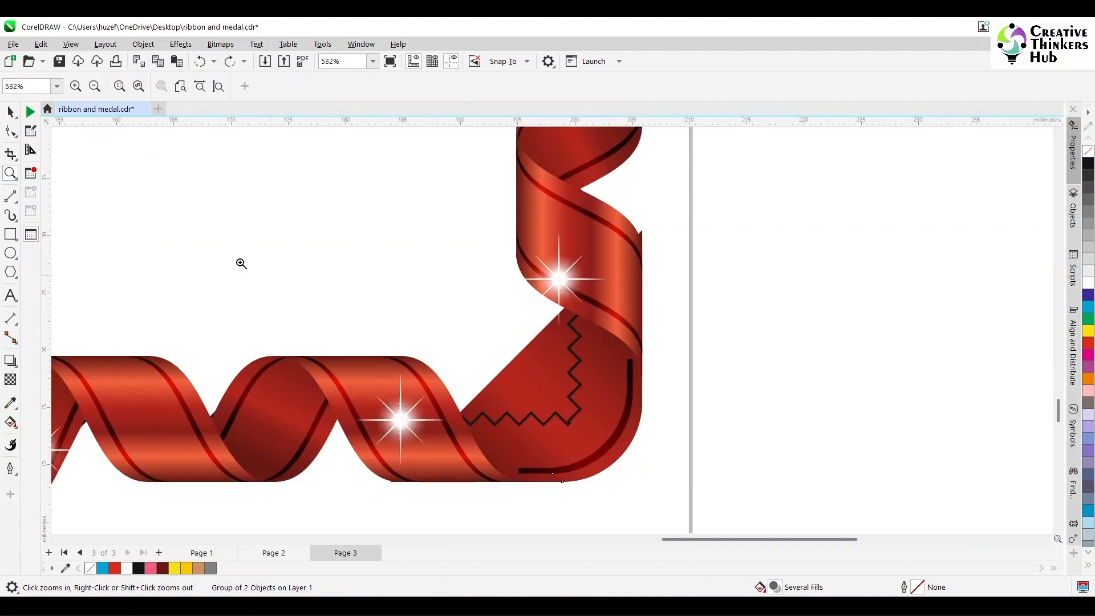
{"action": "left_click", "coordinate": [10, 111]}
{"action": "left_click", "coordinate": [639, 425]}
{"action": "left_click", "coordinate": [633, 432]}
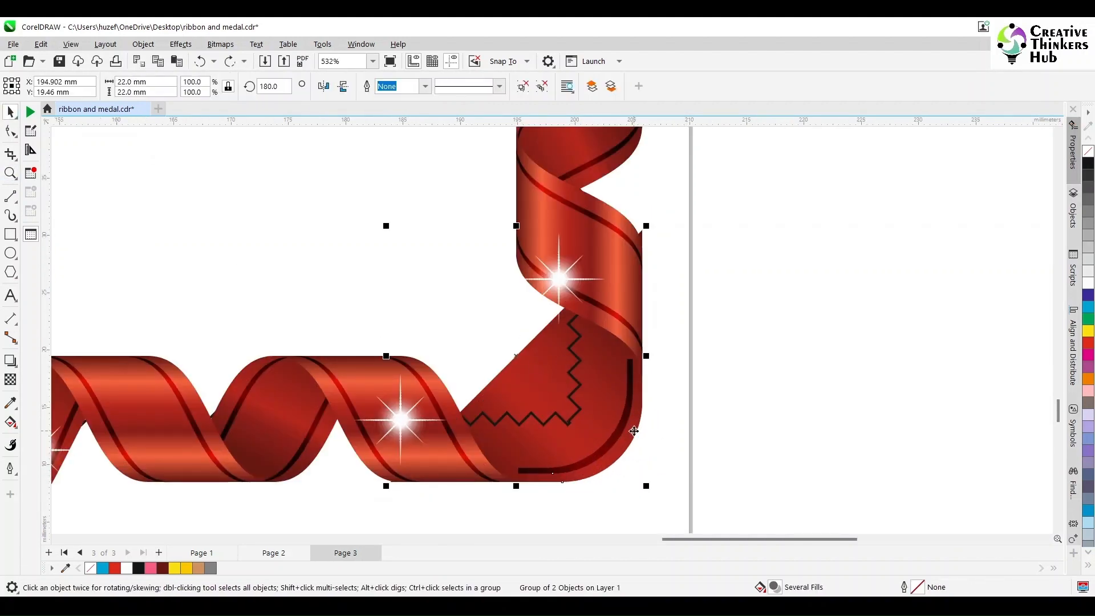
{"action": "left_click_drag", "start_coordinate": [385, 225], "coordinate": [386, 228]}
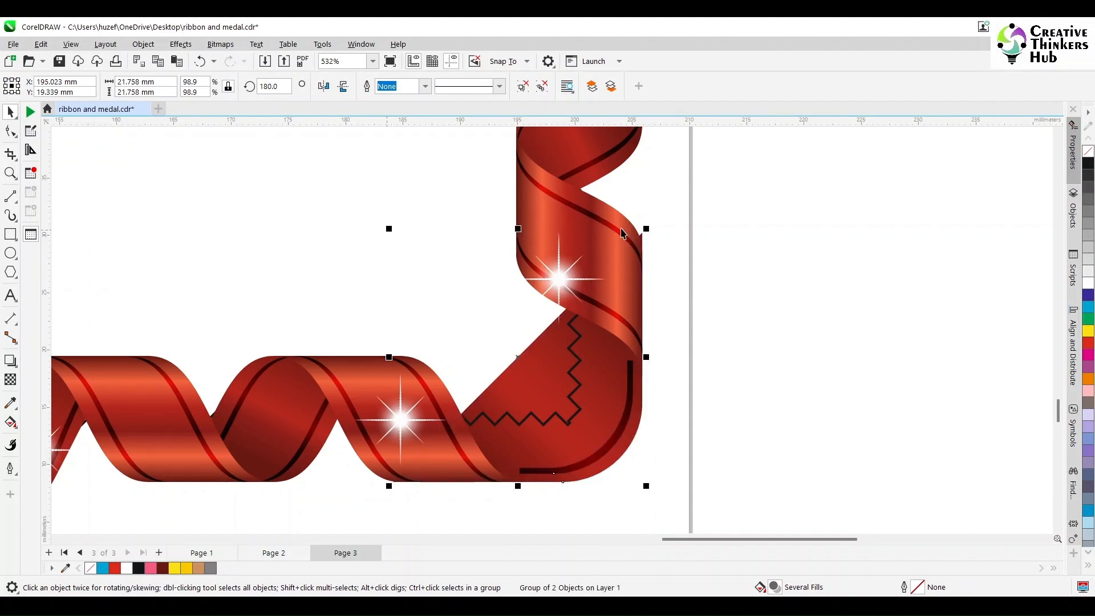
{"action": "left_click_drag", "start_coordinate": [648, 228], "coordinate": [647, 231]}
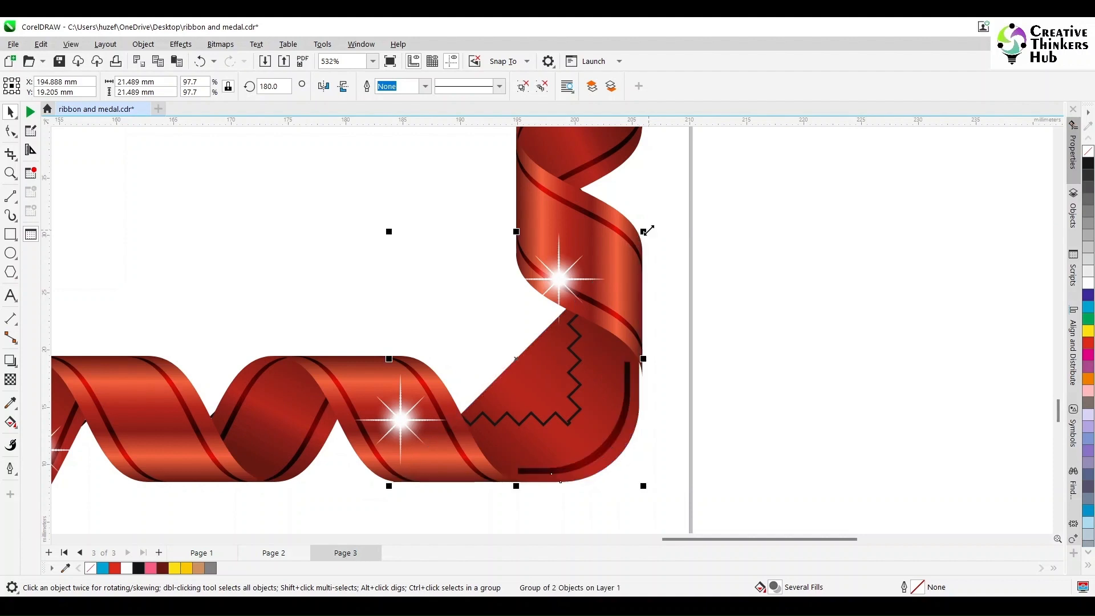
Step: Try shifting the corner group together with the vertical ribbon slightly up and outward, and undo the move
{"action": "key", "text": "ctrl+u"}
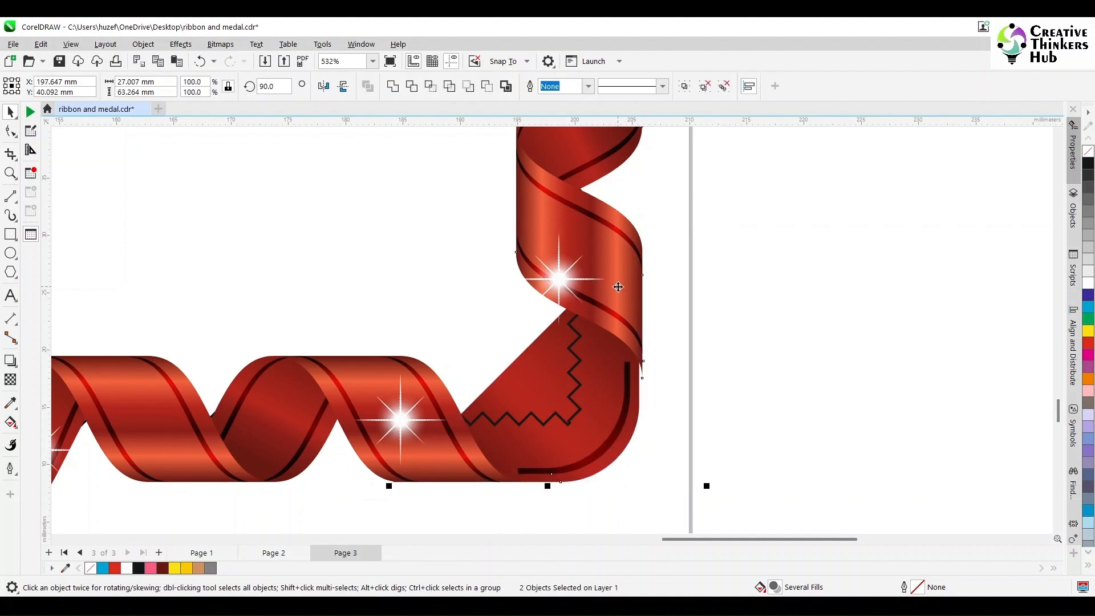
{"action": "key", "text": "ctrl+z"}
{"action": "key", "text": "ctrl+shift+z"}
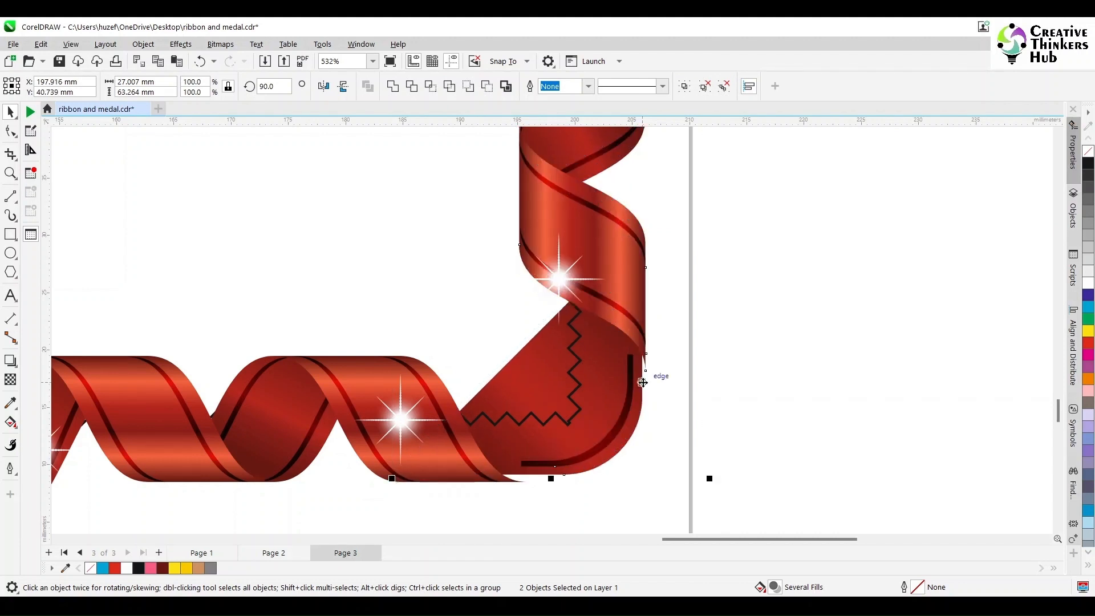
{"action": "key", "text": "ctrl+z"}
{"action": "left_click", "coordinate": [755, 363]}
{"action": "left_click", "coordinate": [607, 382]}
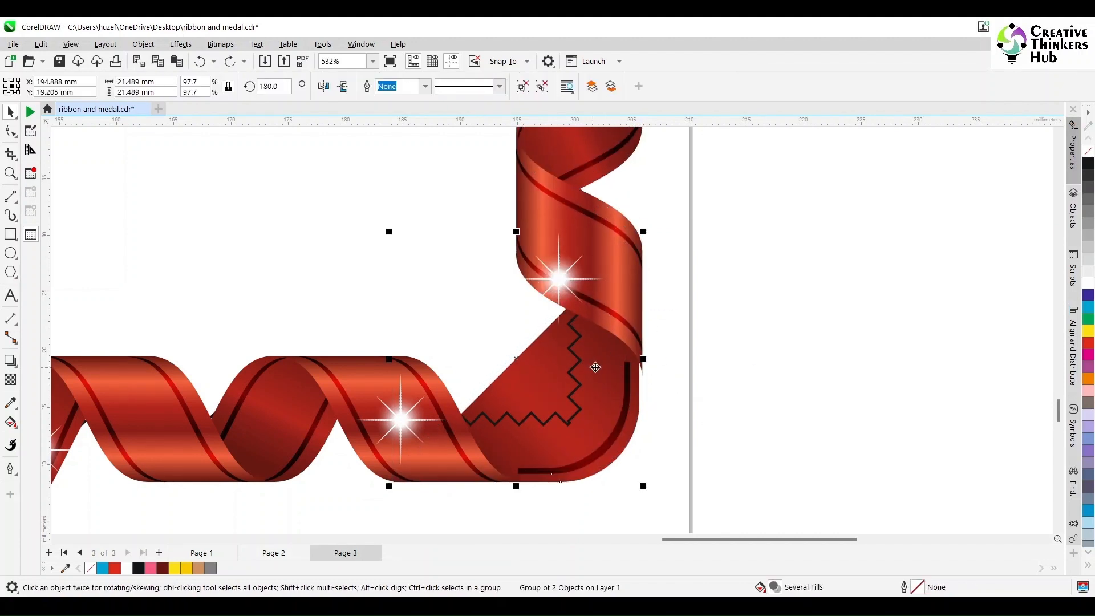
Step: Shrink the lower-right ribbon's corner group to about 20.3 mm and align its edges with the adjoining ribbons
{"action": "left_click_drag", "start_coordinate": [595, 367], "coordinate": [640, 377]}
{"action": "mouse_move", "coordinate": [652, 281]}
{"action": "left_mouse_down"}
{"action": "mouse_move", "coordinate": [639, 238]}
{"action": "mouse_move", "coordinate": [642, 270]}
{"action": "left_mouse_up"}
{"action": "left_click_drag", "start_coordinate": [608, 370], "coordinate": [673, 435]}
{"action": "left_click_drag", "start_coordinate": [666, 290], "coordinate": [642, 248]}
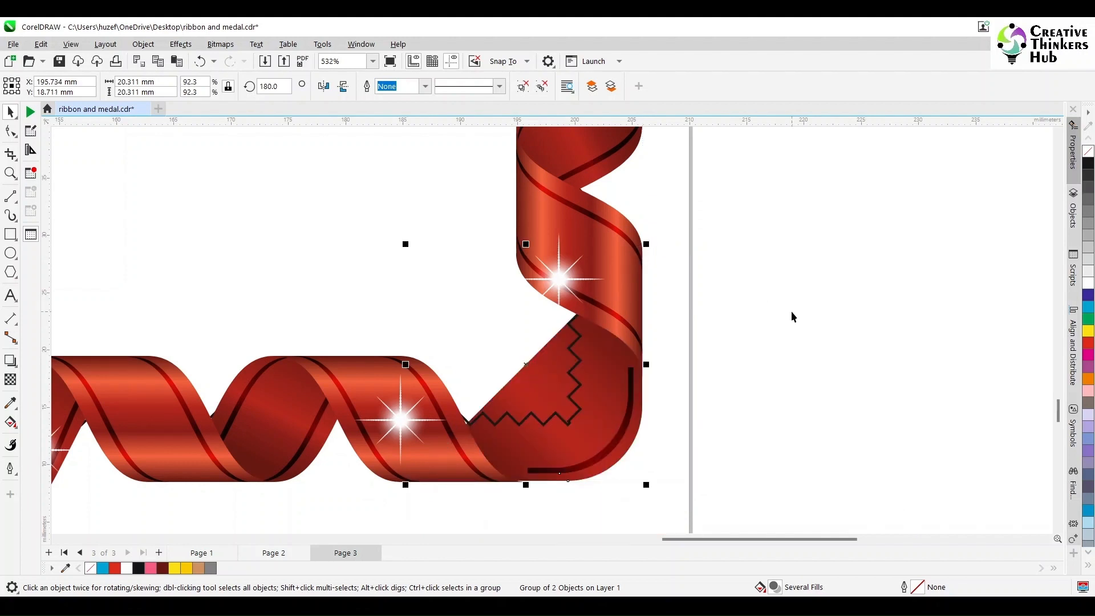
{"action": "left_click", "coordinate": [791, 315]}
Step: Copy the lower-right corner group to the empty area beside the page's upper-left corner and set its rotation to 0°
{"action": "scroll", "coordinate": [829, 392], "scroll_direction": "down", "scroll_amount": 5}
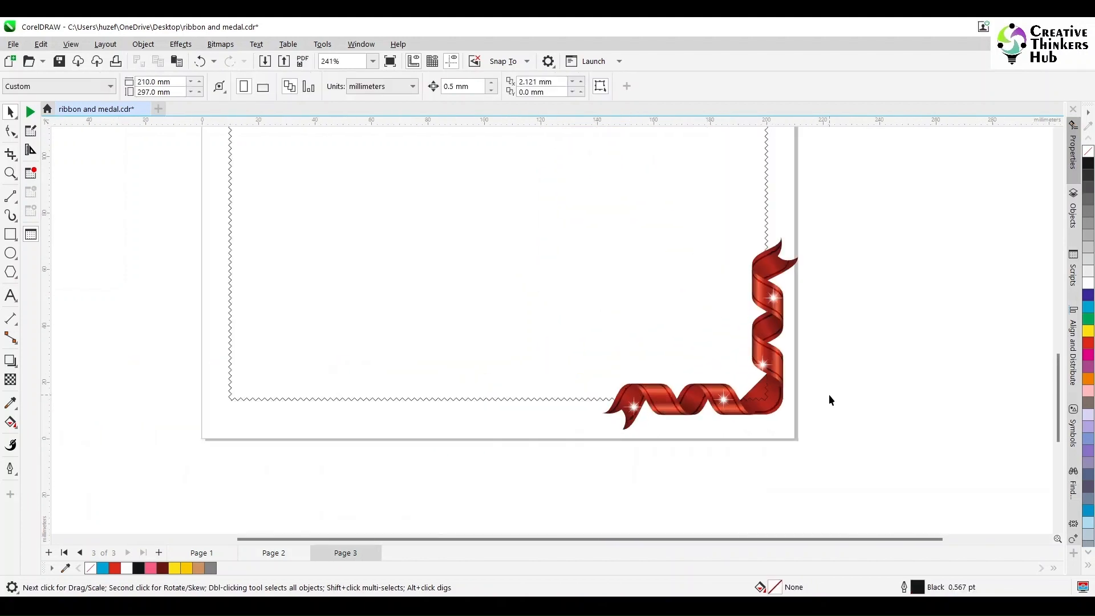
{"action": "scroll", "coordinate": [843, 411], "scroll_direction": "down", "scroll_amount": 2}
{"action": "left_click_drag", "start_coordinate": [1058, 296], "coordinate": [1057, 251]}
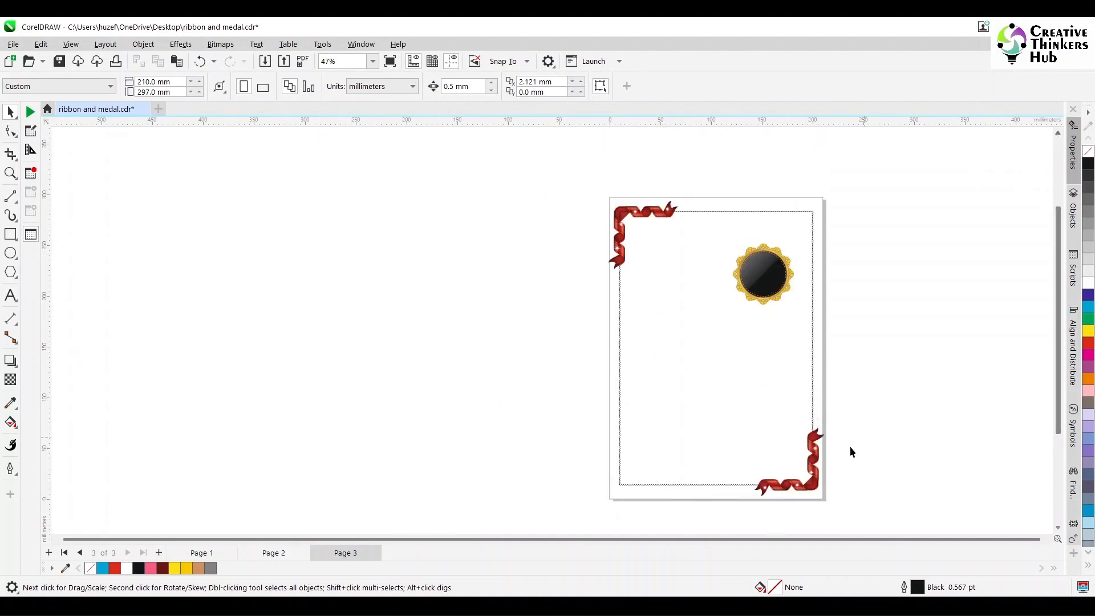
{"action": "left_click", "coordinate": [817, 494]}
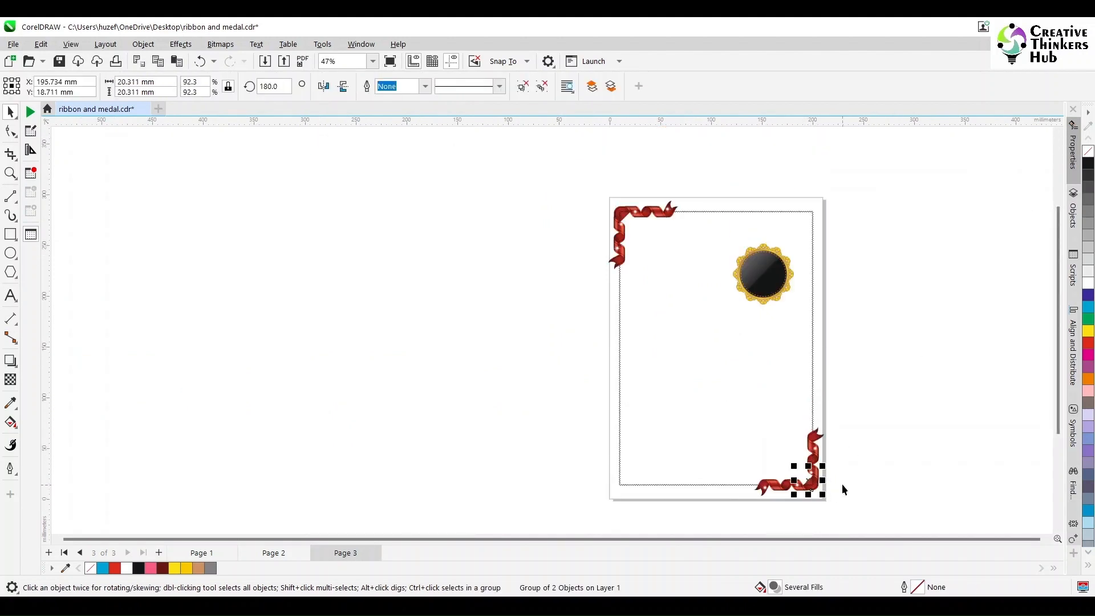
{"action": "left_click_drag", "start_coordinate": [810, 483], "coordinate": [559, 207]}
{"action": "left_click_drag", "start_coordinate": [283, 86], "coordinate": [241, 89]}
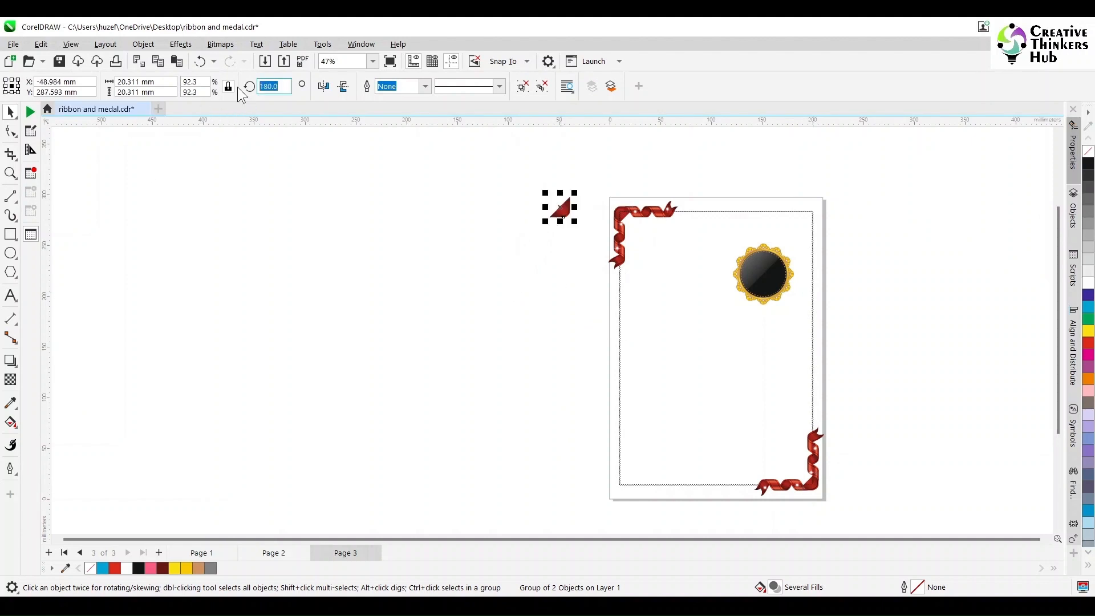
{"action": "type", "text": "0"}
{"action": "key", "text": "Return"}
Step: Delete the upper-left ribbon's old corner group and fit the copied corner group in its place against the adjoining ribbons
{"action": "left_click", "coordinate": [10, 173]}
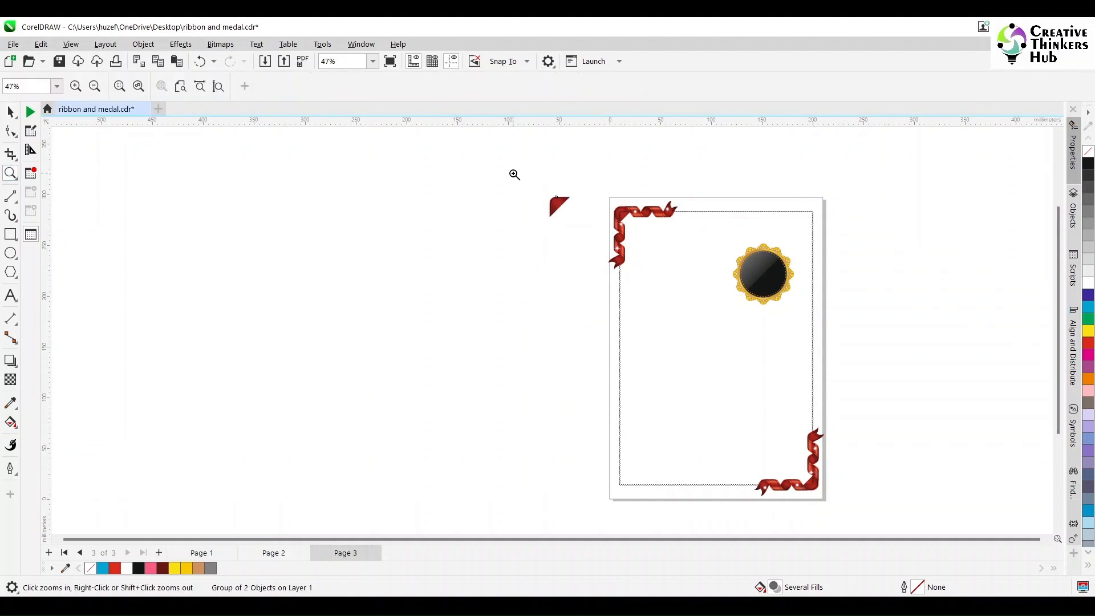
{"action": "left_click_drag", "start_coordinate": [514, 173], "coordinate": [694, 246]}
{"action": "left_click", "coordinate": [10, 112]}
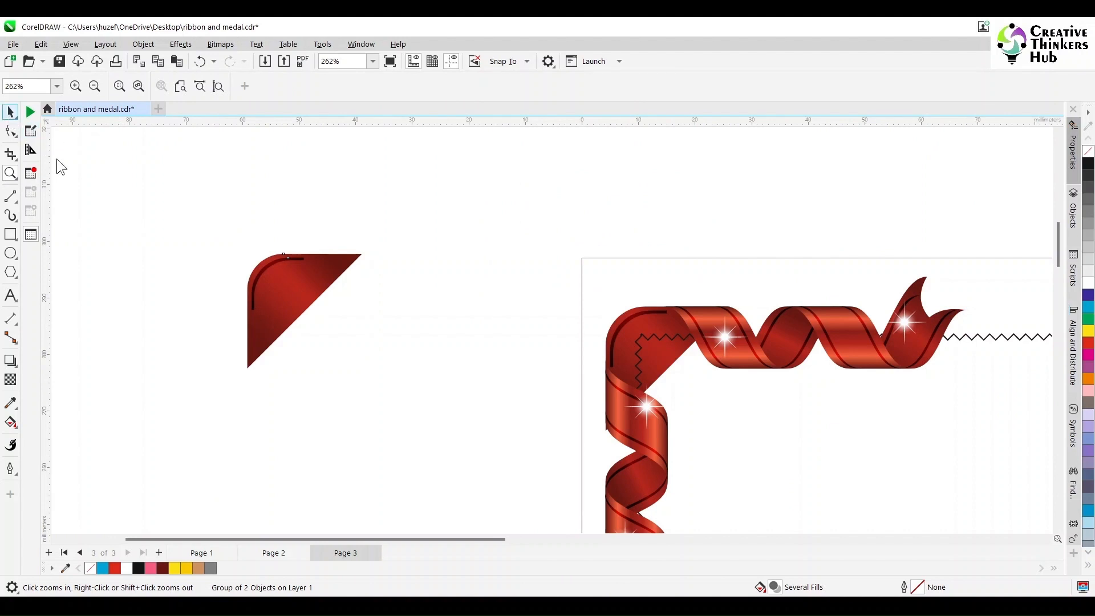
{"action": "left_click_drag", "start_coordinate": [279, 283], "coordinate": [565, 283]}
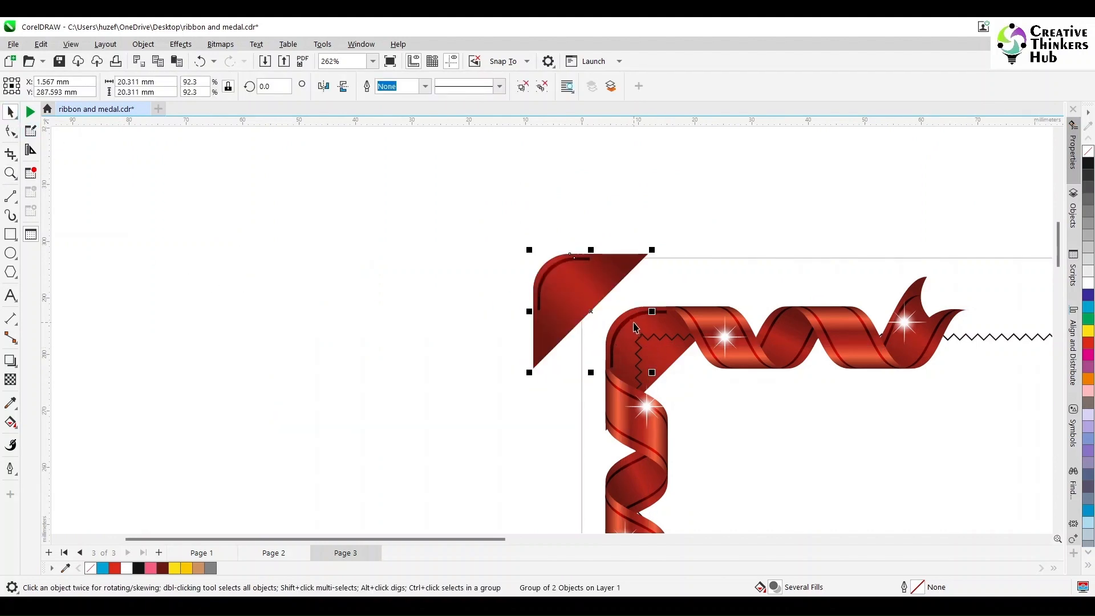
{"action": "left_click", "coordinate": [634, 324]}
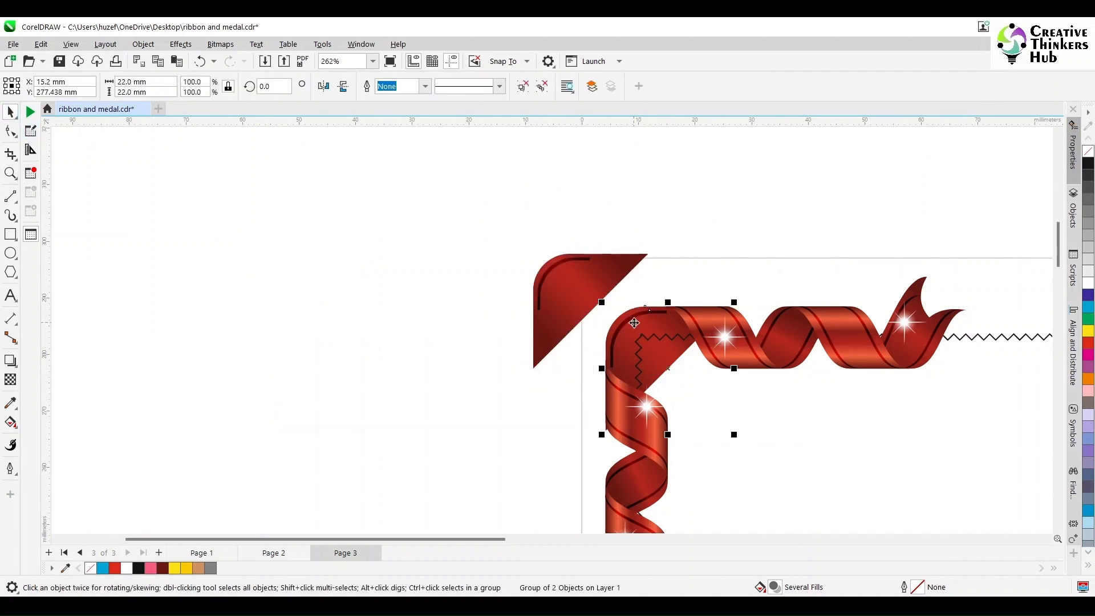
{"action": "key", "text": "Delete"}
{"action": "left_click", "coordinate": [572, 285]}
{"action": "left_click_drag", "start_coordinate": [650, 253], "coordinate": [721, 307]}
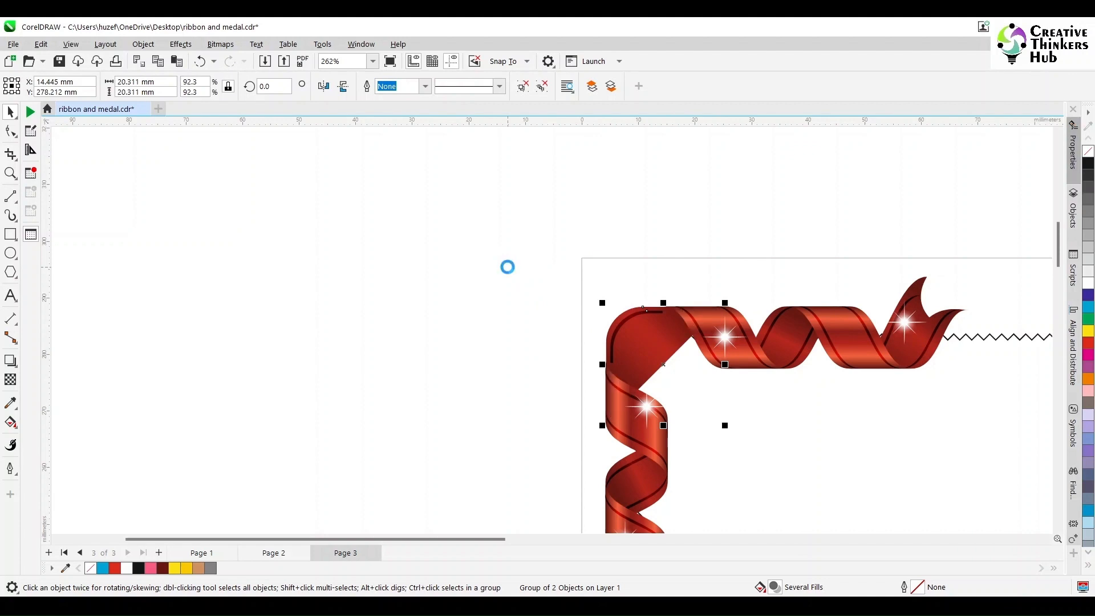
{"action": "left_click", "coordinate": [520, 305]}
{"action": "scroll", "coordinate": [530, 319], "scroll_direction": "down", "scroll_amount": 3}
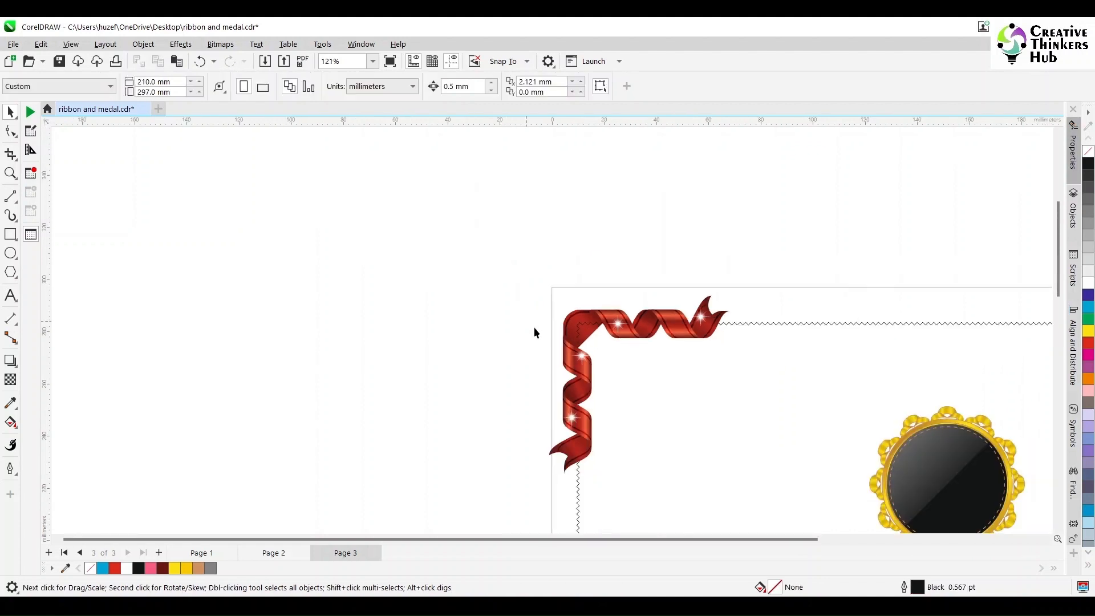
Step: Fill the zigzag frame on Page 3 with black and remove its outline
{"action": "scroll", "coordinate": [534, 326], "scroll_direction": "down", "scroll_amount": 2}
{"action": "left_click_drag", "start_coordinate": [1055, 325], "coordinate": [1062, 403]}
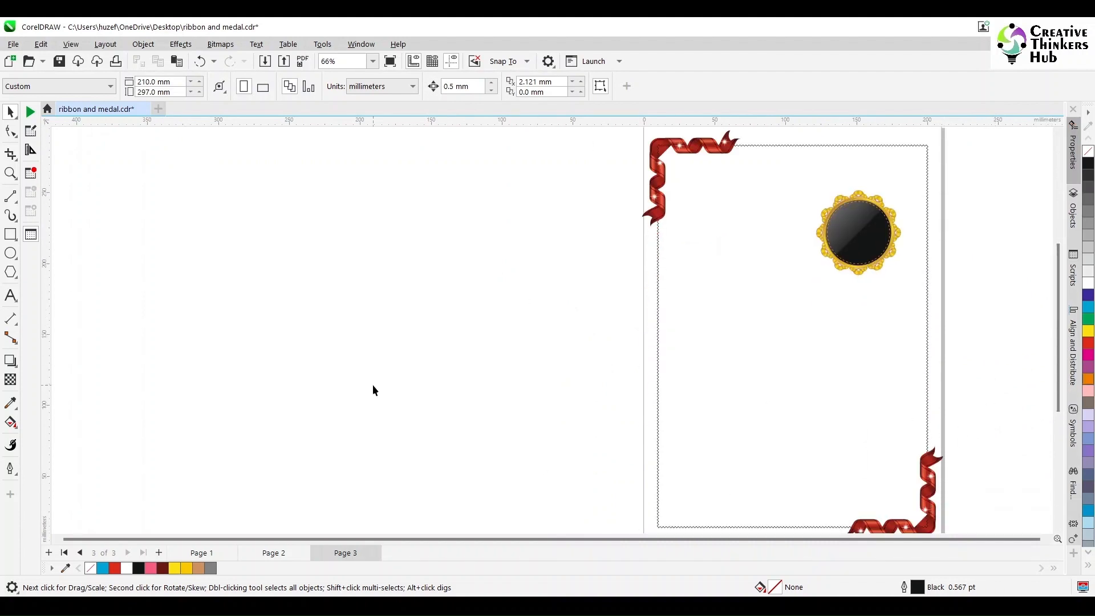
{"action": "left_click", "coordinate": [197, 553]}
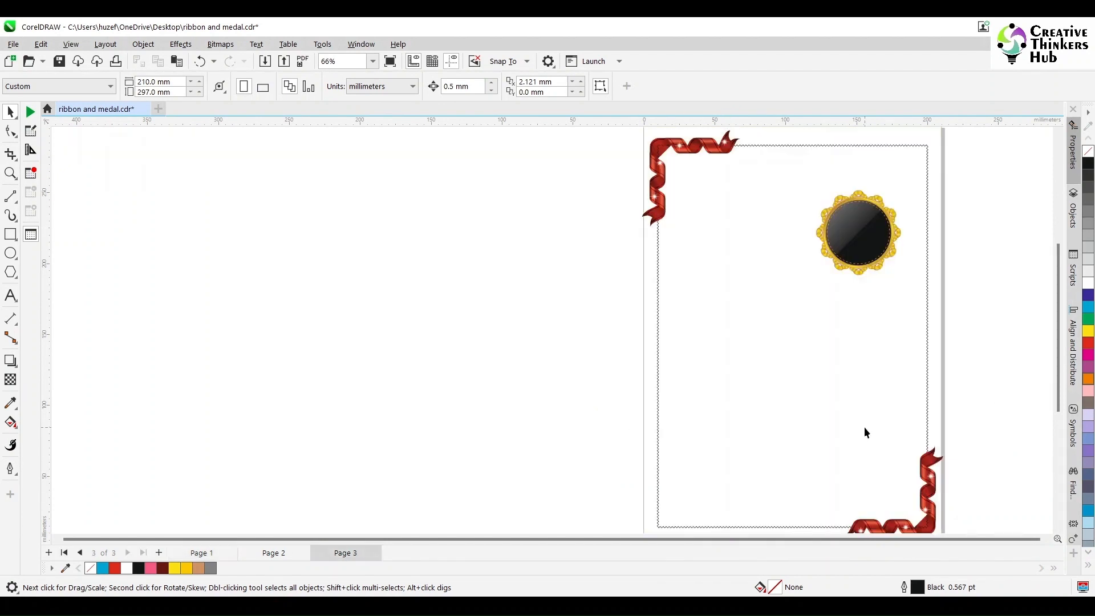
{"action": "left_click", "coordinate": [864, 427]}
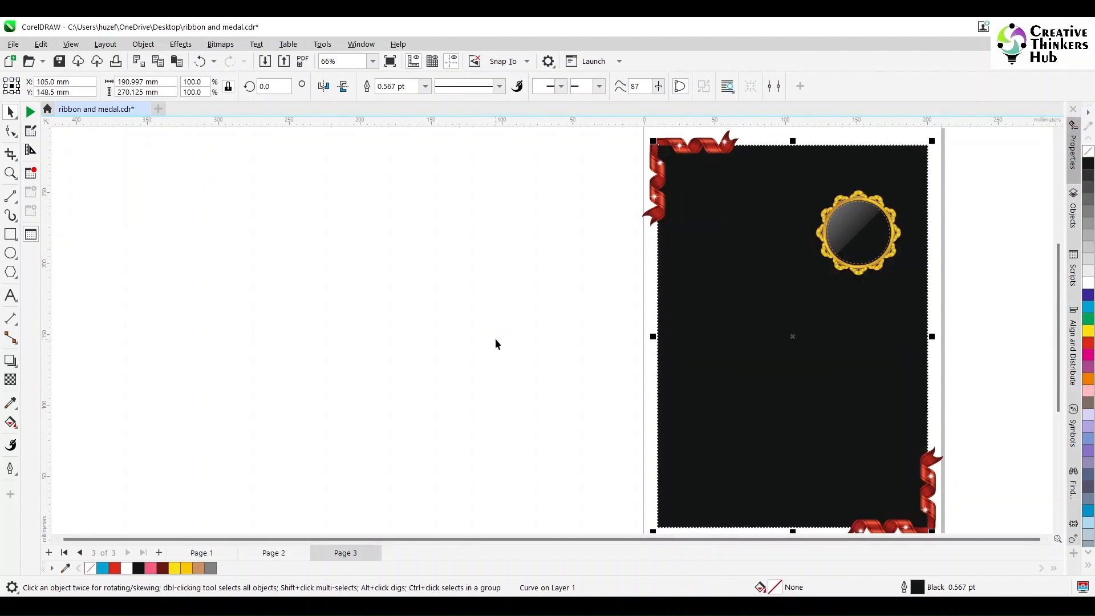
{"action": "right_click", "coordinate": [1087, 152]}
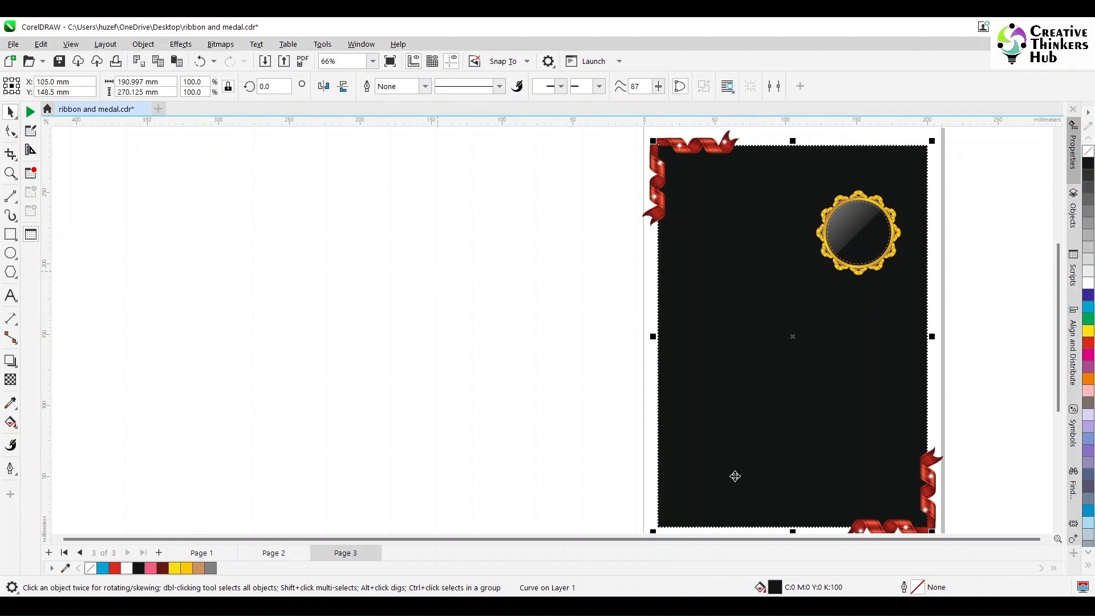
Step: Give the frame a fountain fill with its end colour set to C 70, M 100, Y 0, K 0
{"action": "double_click", "coordinate": [777, 589]}
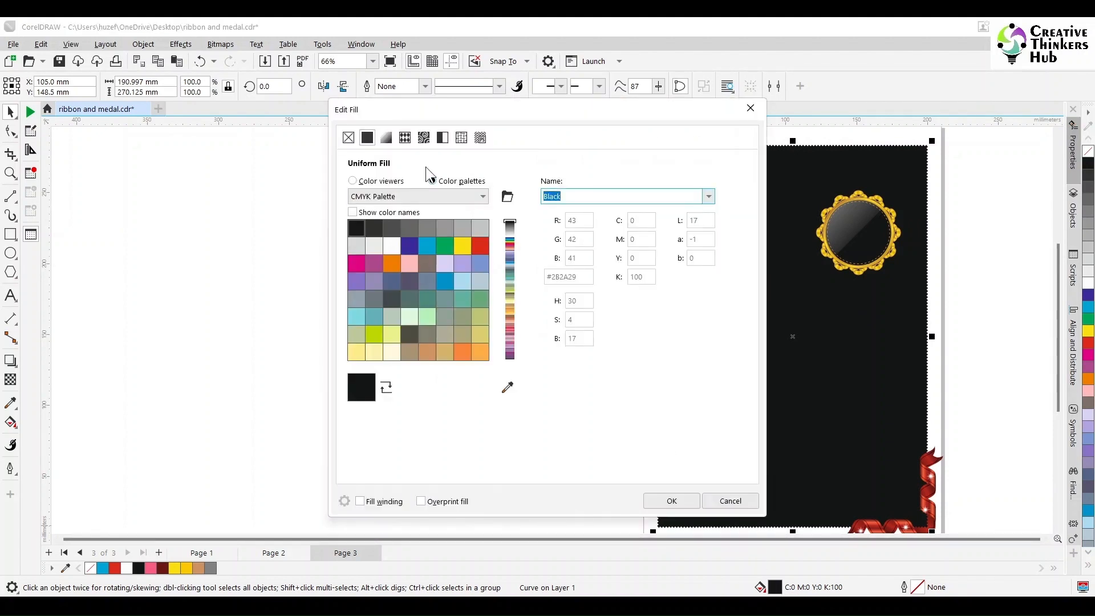
{"action": "left_click", "coordinate": [386, 137]}
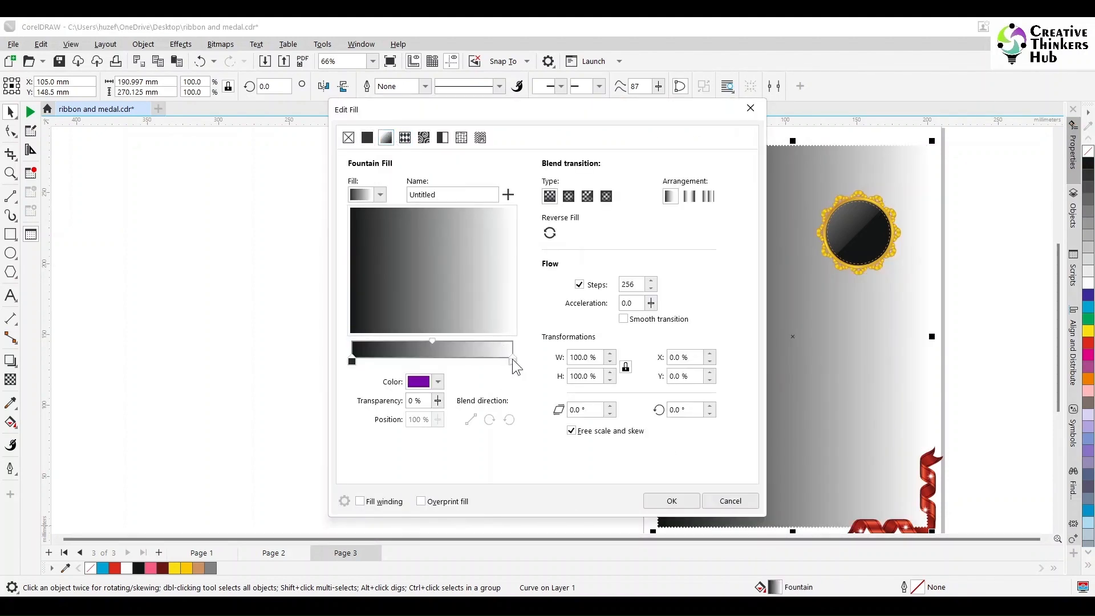
{"action": "left_click", "coordinate": [512, 361]}
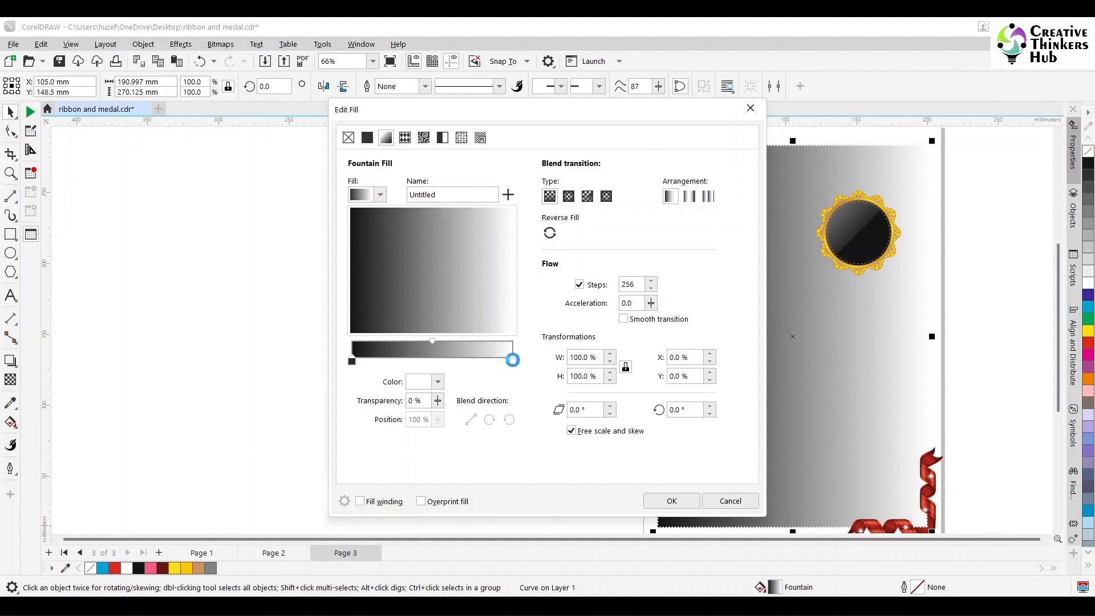
{"action": "left_click", "coordinate": [438, 381]}
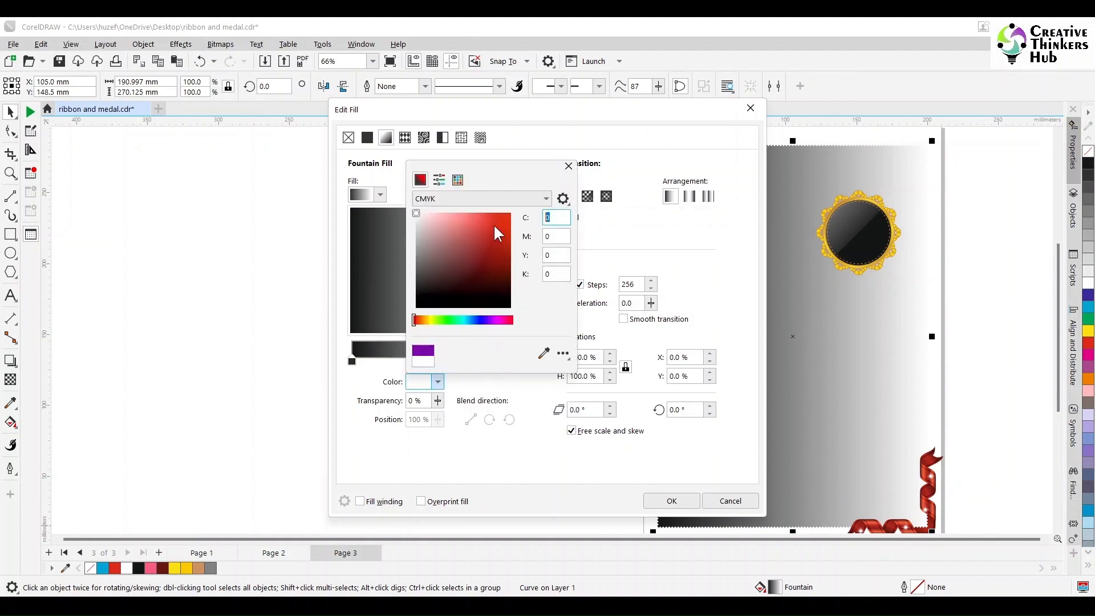
{"action": "type", "text": "70"}
{"action": "key", "text": "Tab"}
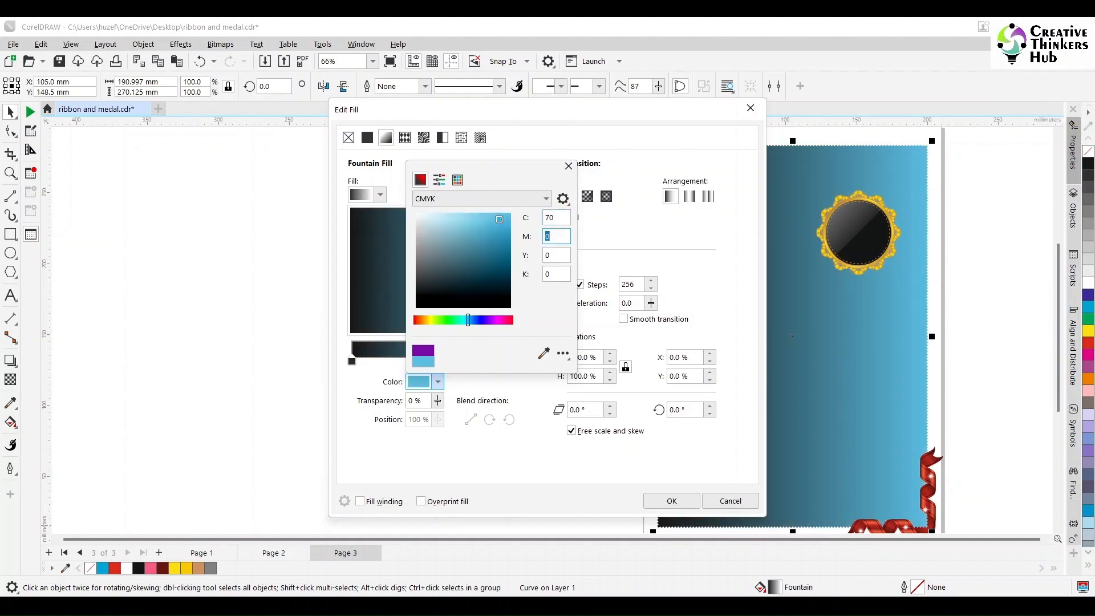
{"action": "key", "text": "Tab"}
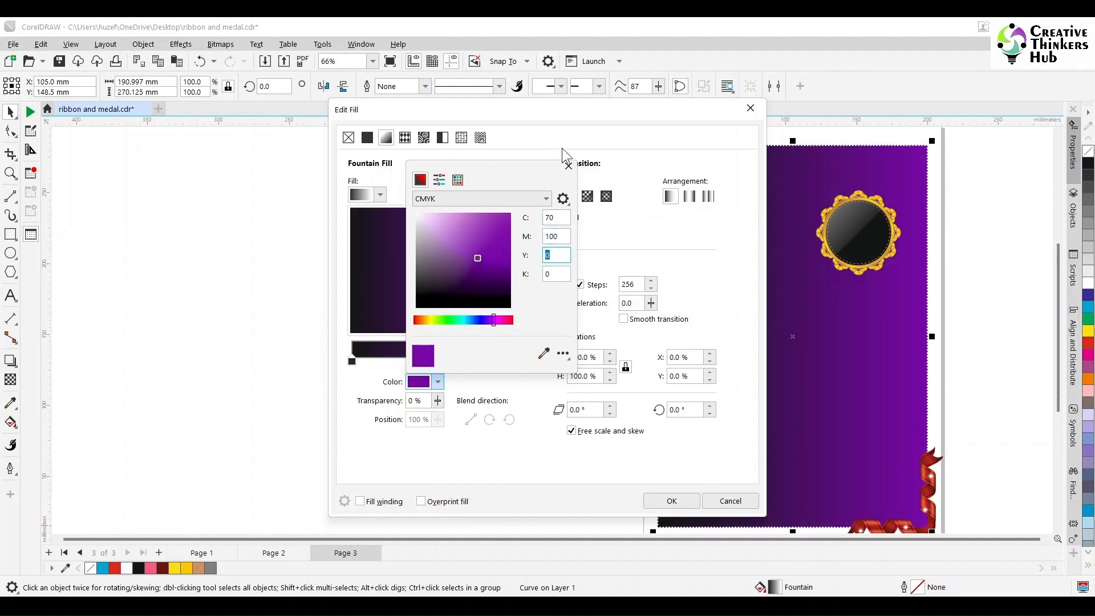
{"action": "left_click", "coordinate": [567, 165]}
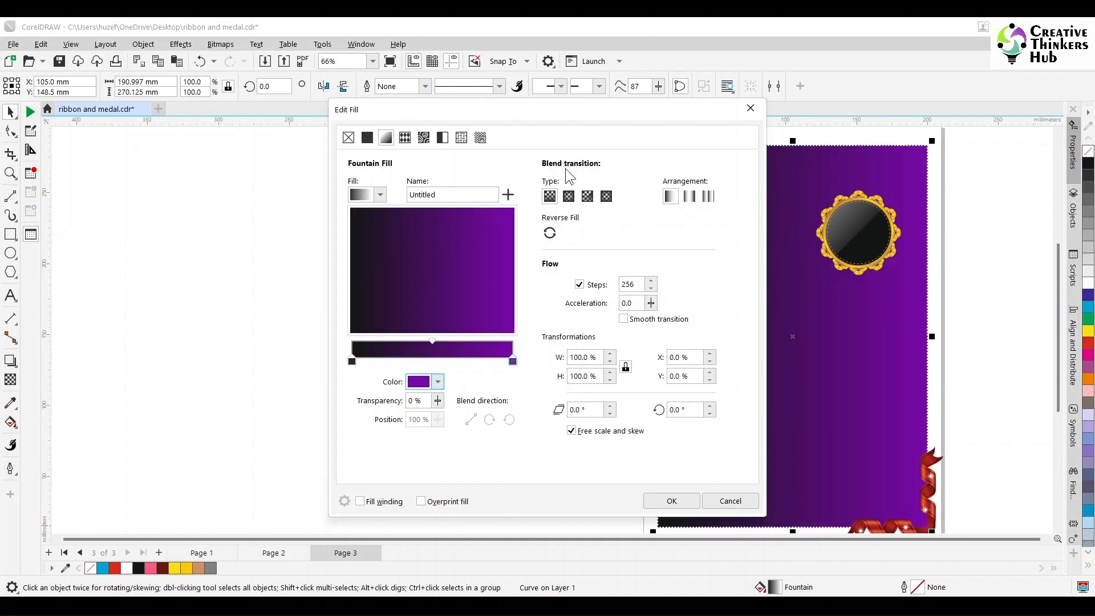
Step: Add an intermediate colour node to the gradient at the 25% position
{"action": "left_click", "coordinate": [382, 357]}
{"action": "double_click", "coordinate": [381, 358]}
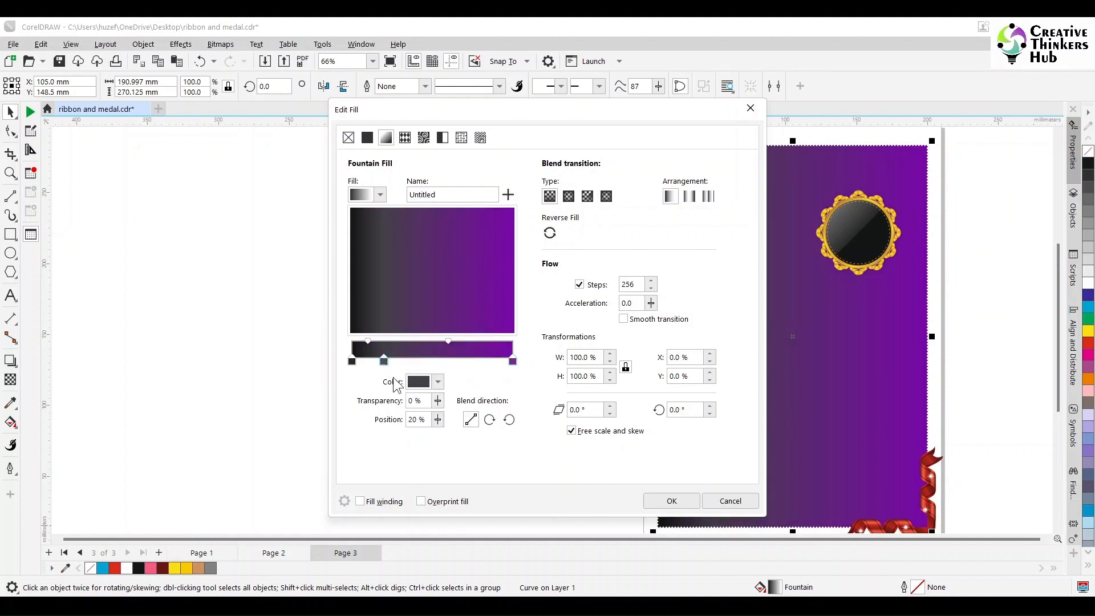
{"action": "double_click", "coordinate": [427, 421]}
{"action": "type", "text": "25"}
{"action": "key", "text": "Tab"}
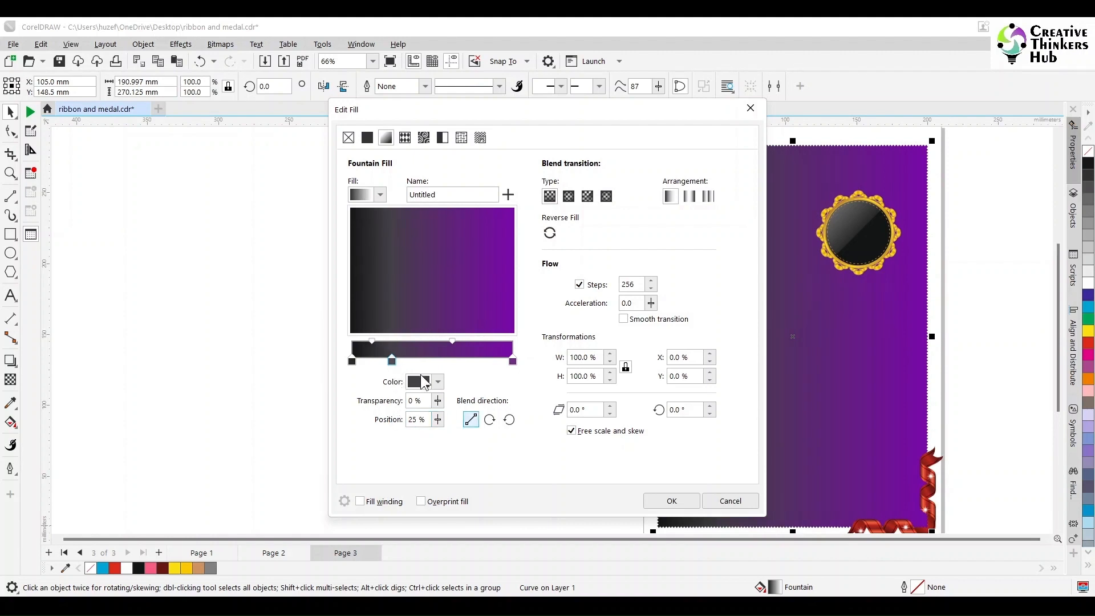
Step: Make the gradient's 25% node black, matching its start colour
{"action": "left_click", "coordinate": [352, 360]}
{"action": "left_click", "coordinate": [435, 382]}
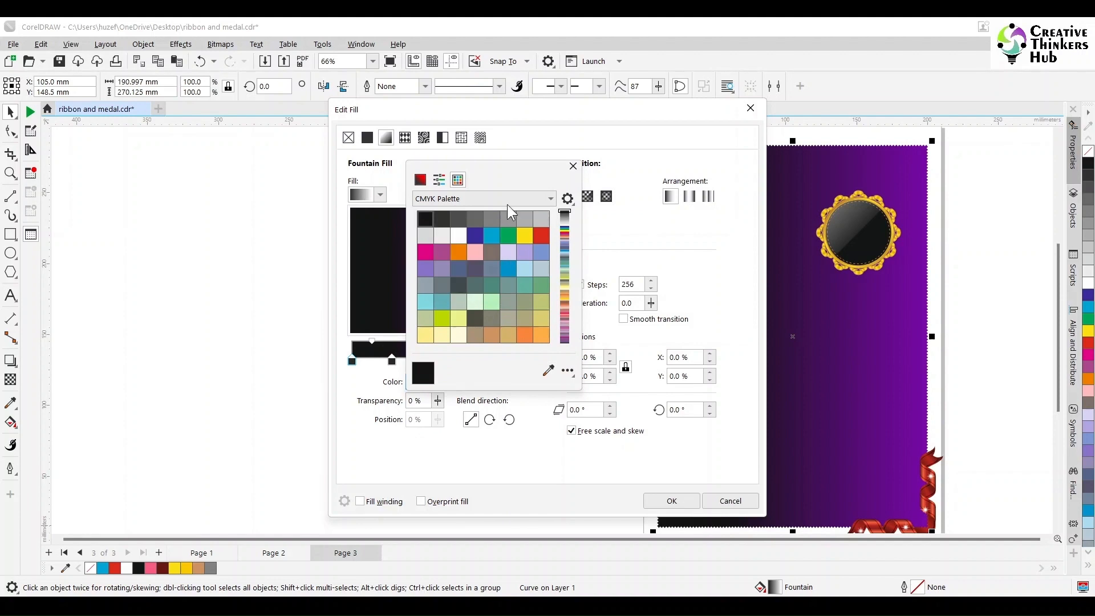
{"action": "left_click", "coordinate": [573, 166]}
{"action": "left_click", "coordinate": [392, 360]}
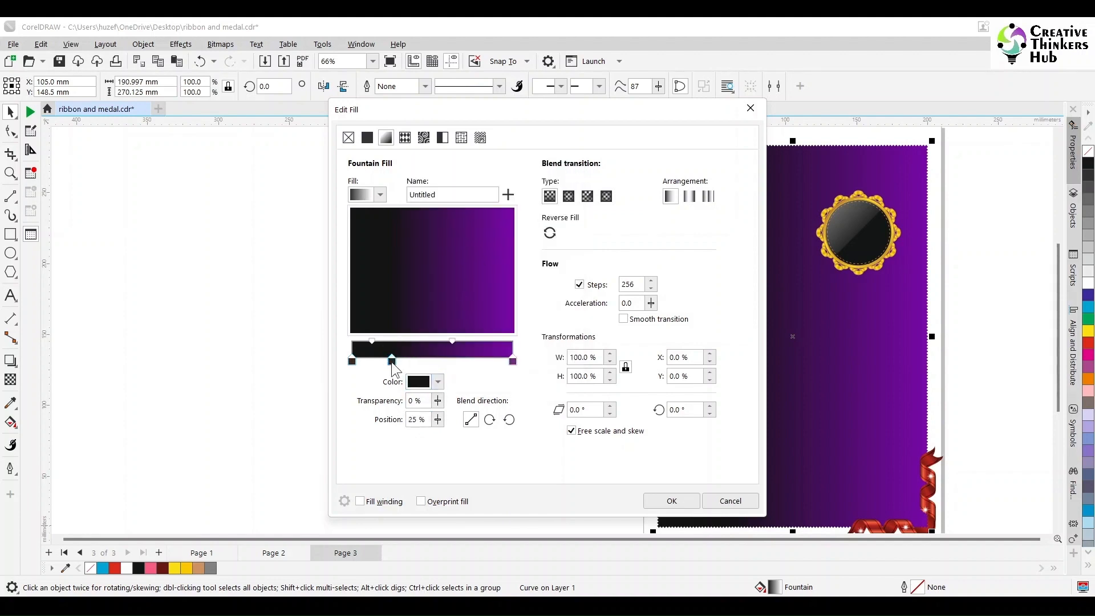
{"action": "left_click", "coordinate": [438, 382]}
{"action": "left_click", "coordinate": [456, 165]}
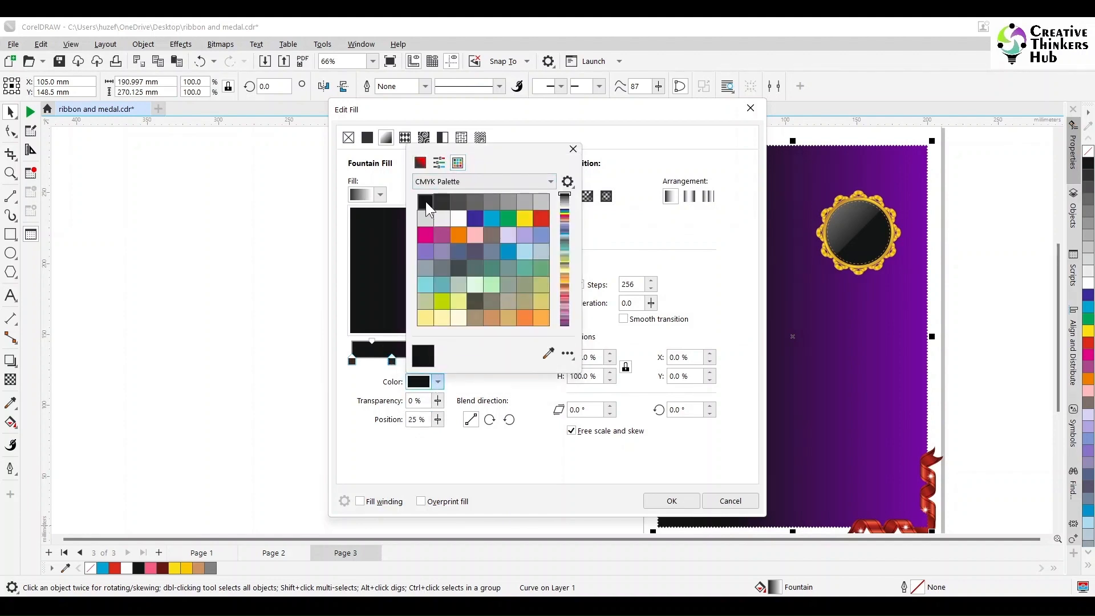
{"action": "left_click", "coordinate": [572, 149]}
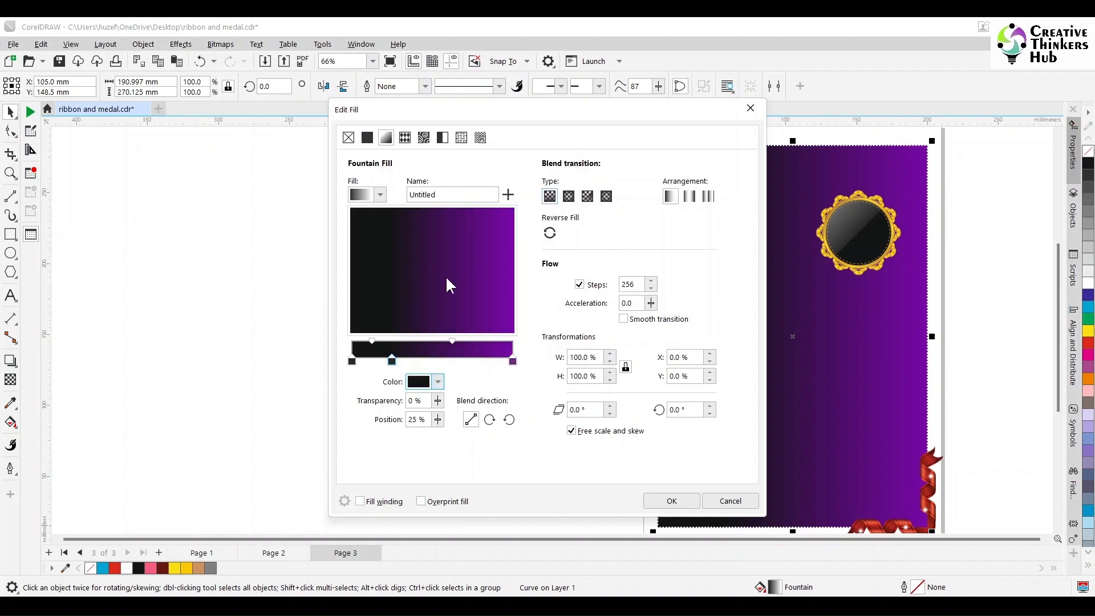
Step: Apply the gradient as an elliptical fountain fill with smooth transition, scaled to 220% in width and height
{"action": "left_click", "coordinate": [568, 196]}
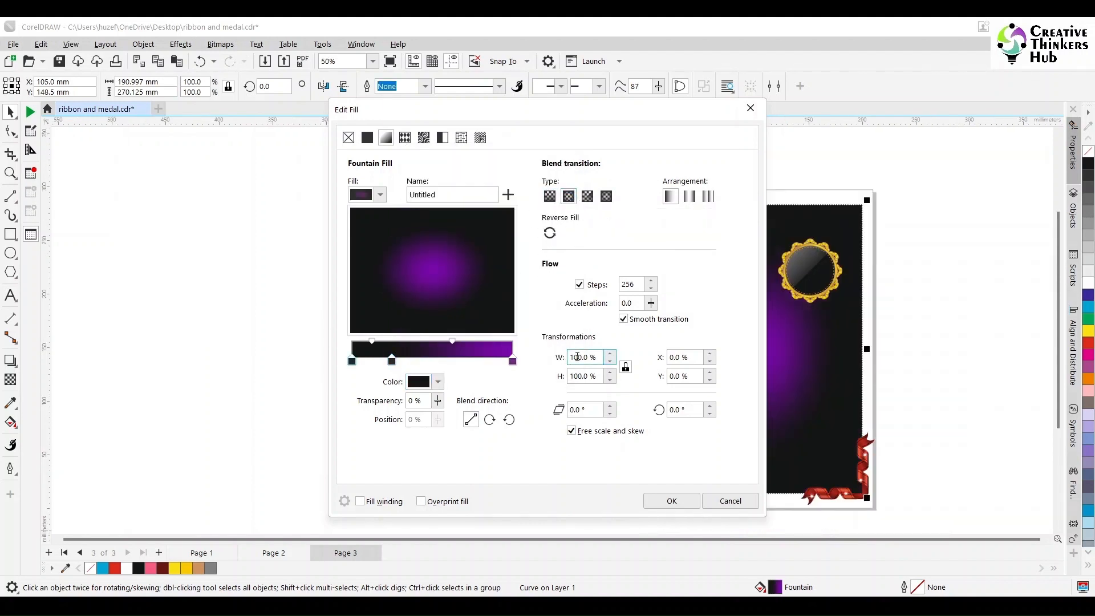
{"action": "double_click", "coordinate": [602, 356]}
{"action": "type", "text": "220"}
{"action": "key", "text": "Return"}
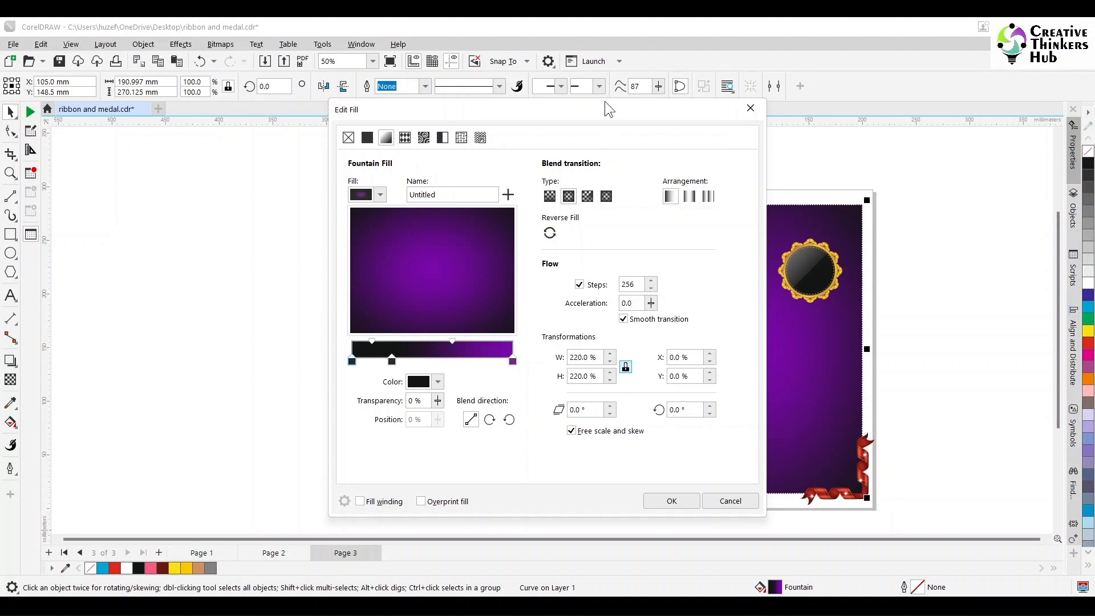
{"action": "left_click_drag", "start_coordinate": [606, 103], "coordinate": [412, 89]}
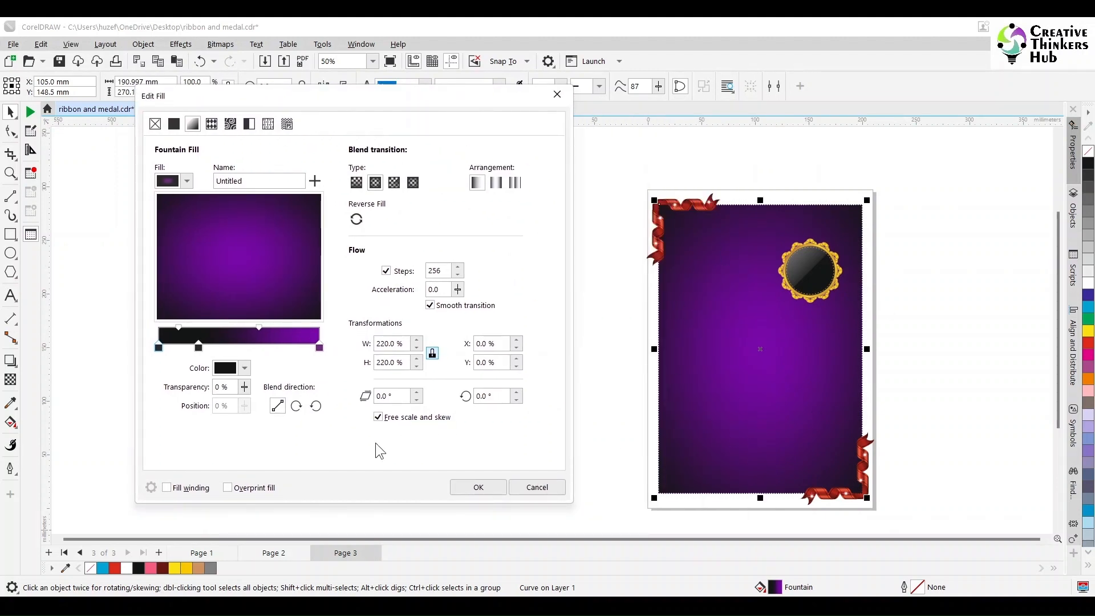
{"action": "left_click", "coordinate": [477, 488]}
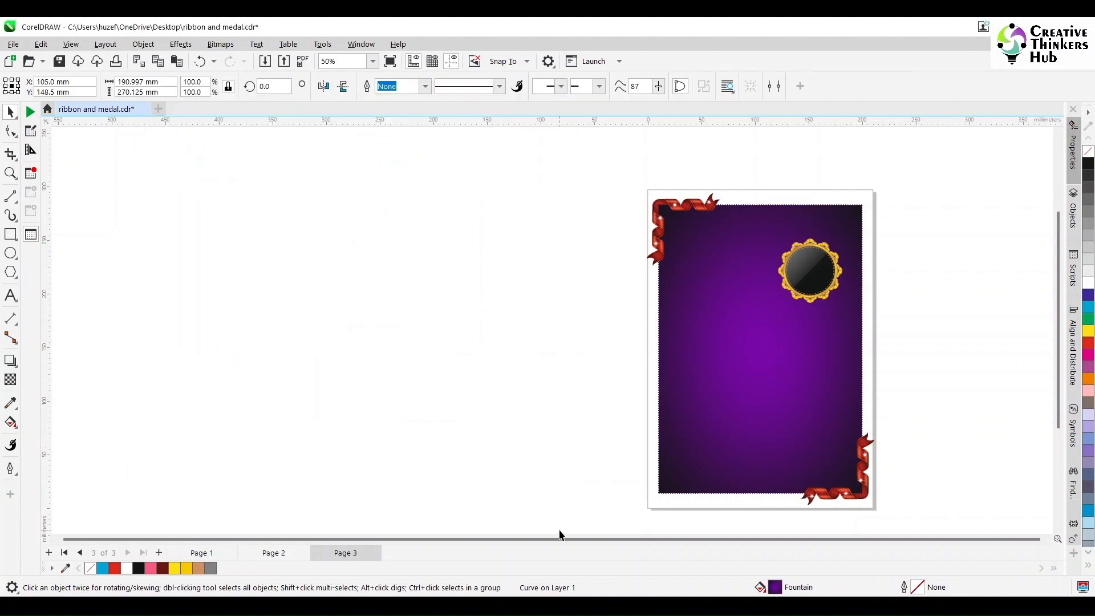
Step: Move the gold medal badge to the upper-left area of the purple poster background, just inside the corner ribbon
{"action": "left_click", "coordinate": [1045, 539]}
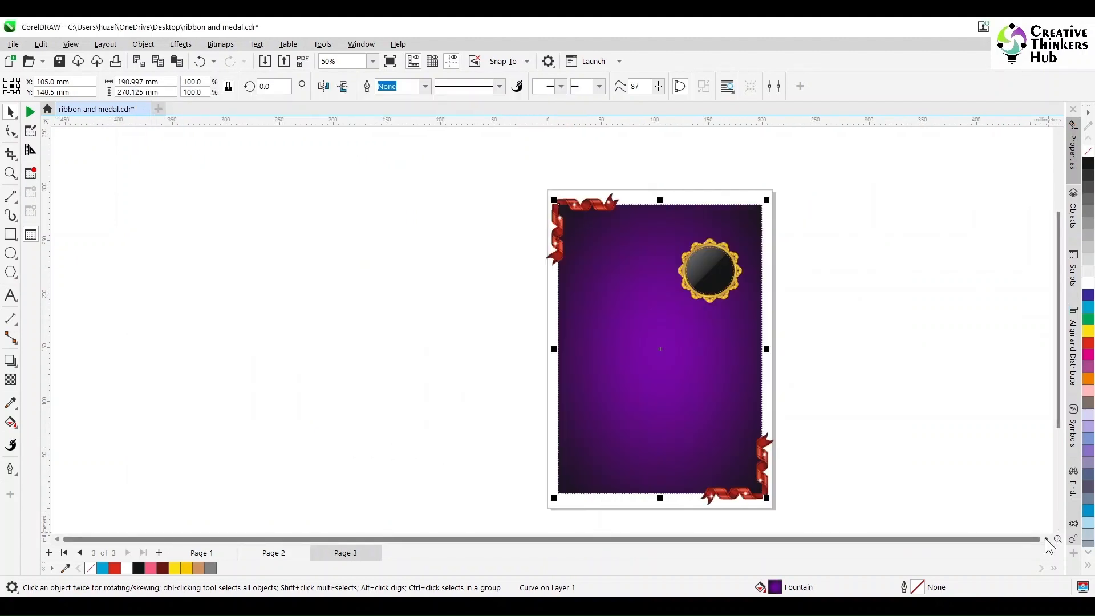
{"action": "left_click", "coordinate": [1045, 539]}
{"action": "left_click", "coordinate": [1046, 539]}
{"action": "left_click_drag", "start_coordinate": [633, 216], "coordinate": [450, 330]}
{"action": "left_click_drag", "start_coordinate": [513, 283], "coordinate": [408, 265]}
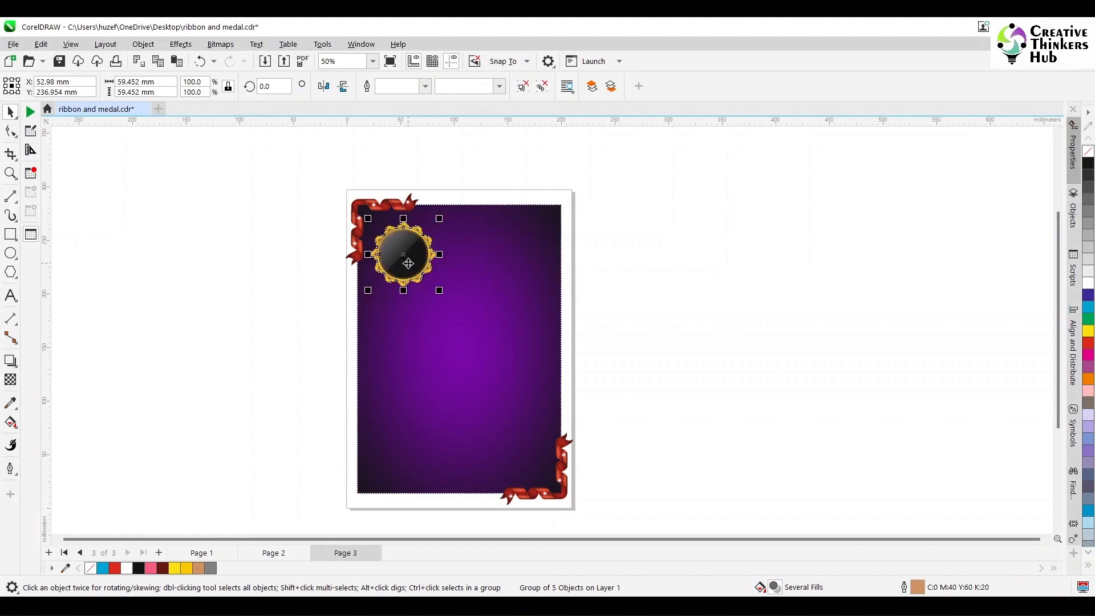
{"action": "left_click", "coordinate": [288, 306]}
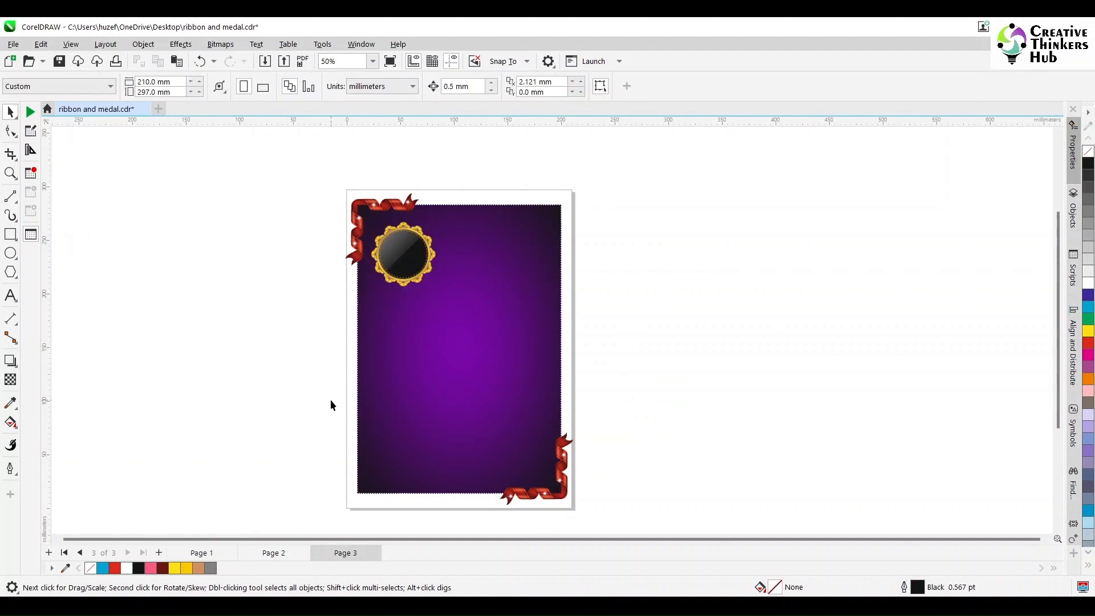
{"action": "key", "text": "shift+F4"}
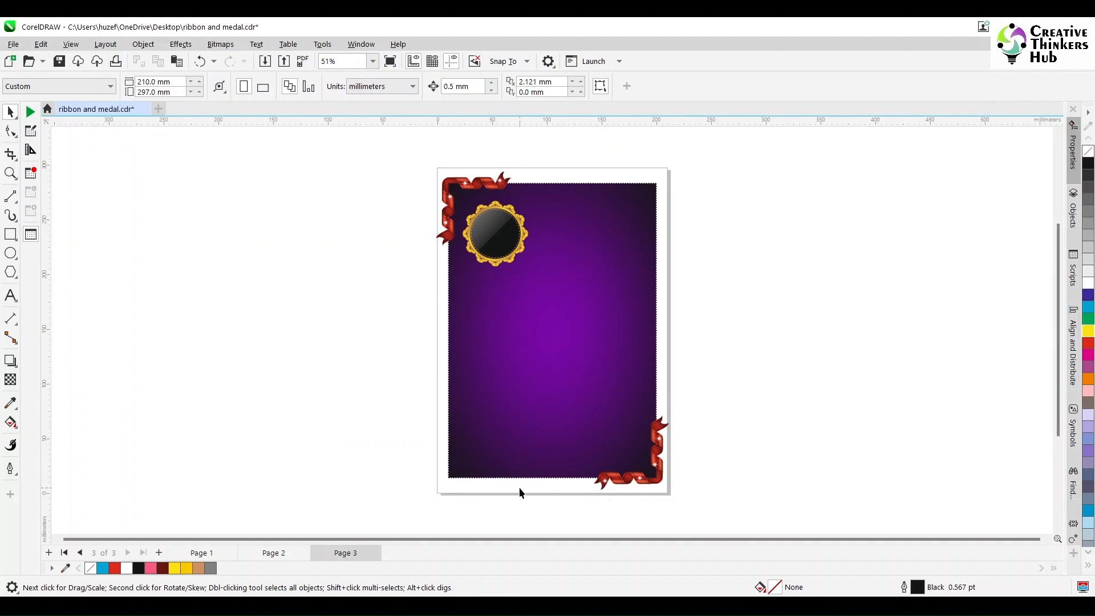
Step: Draw a rectangle about 72 mm tall across the lower part of the poster, slightly wider than the purple background
{"action": "left_click", "coordinate": [10, 233]}
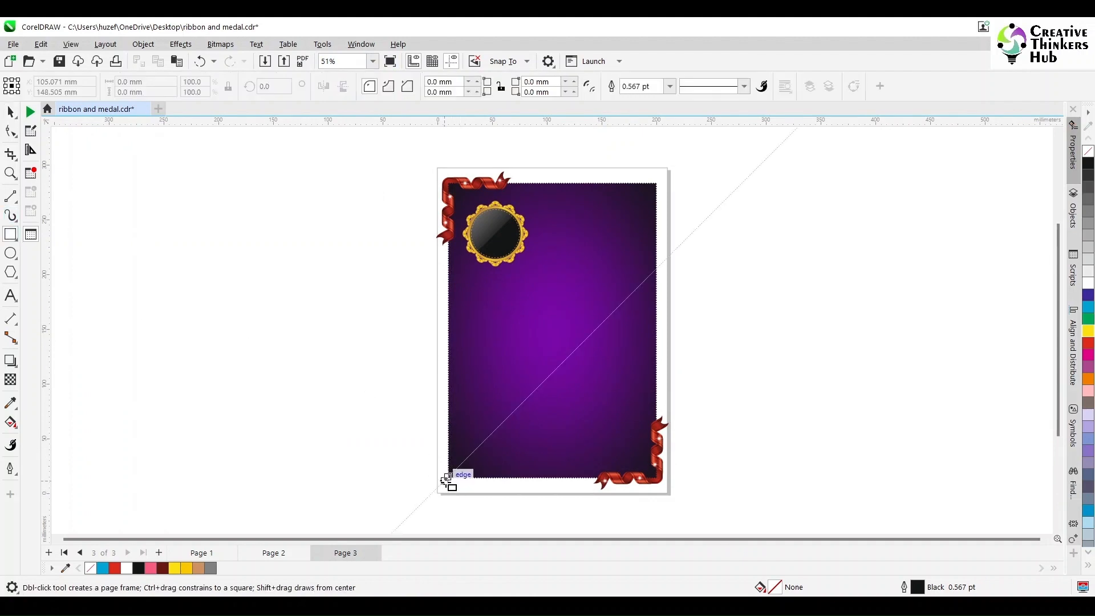
{"action": "left_click_drag", "start_coordinate": [446, 481], "coordinate": [658, 402]}
{"action": "key", "text": "z"}
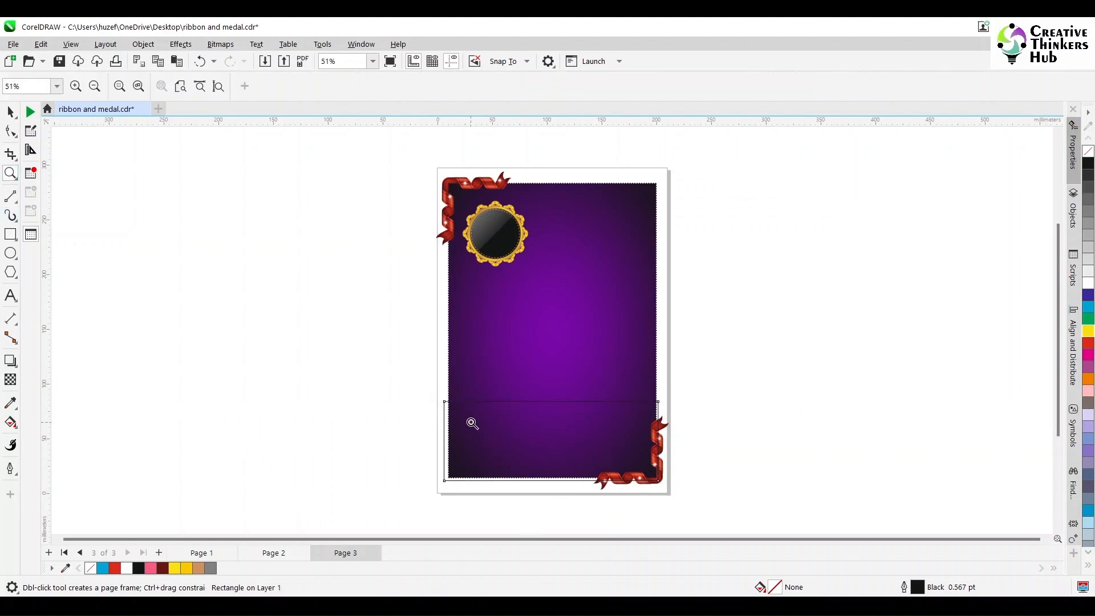
{"action": "left_click_drag", "start_coordinate": [408, 384], "coordinate": [703, 502]}
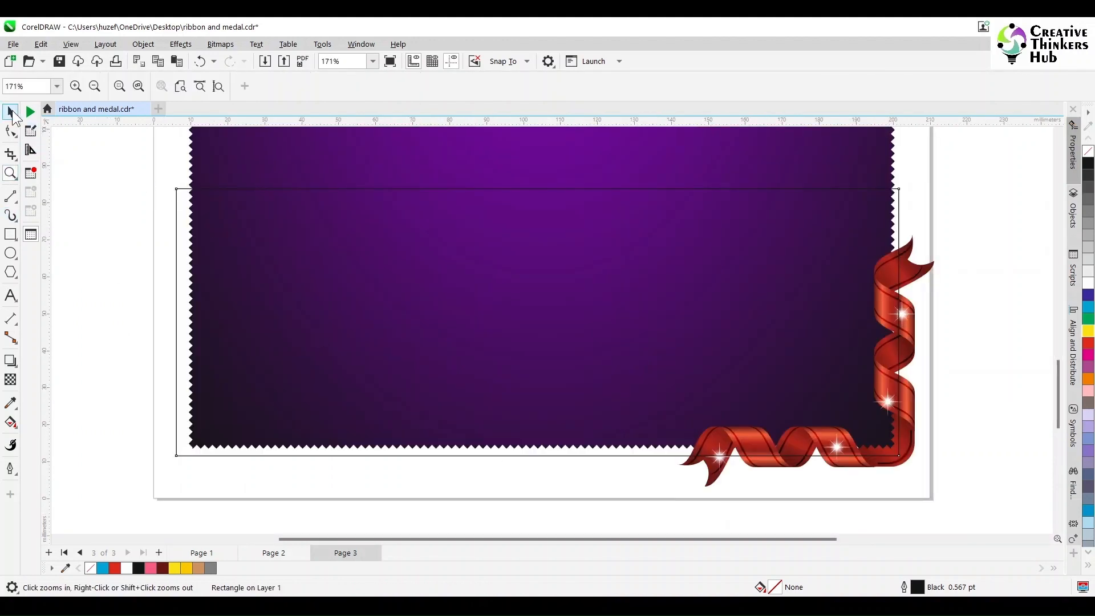
Step: Stretch the rectangle's sides in to the purple background's 190.997 mm width and align its bottom edge with the background's
{"action": "left_click", "coordinate": [13, 116]}
{"action": "left_click_drag", "start_coordinate": [176, 321], "coordinate": [185, 291]}
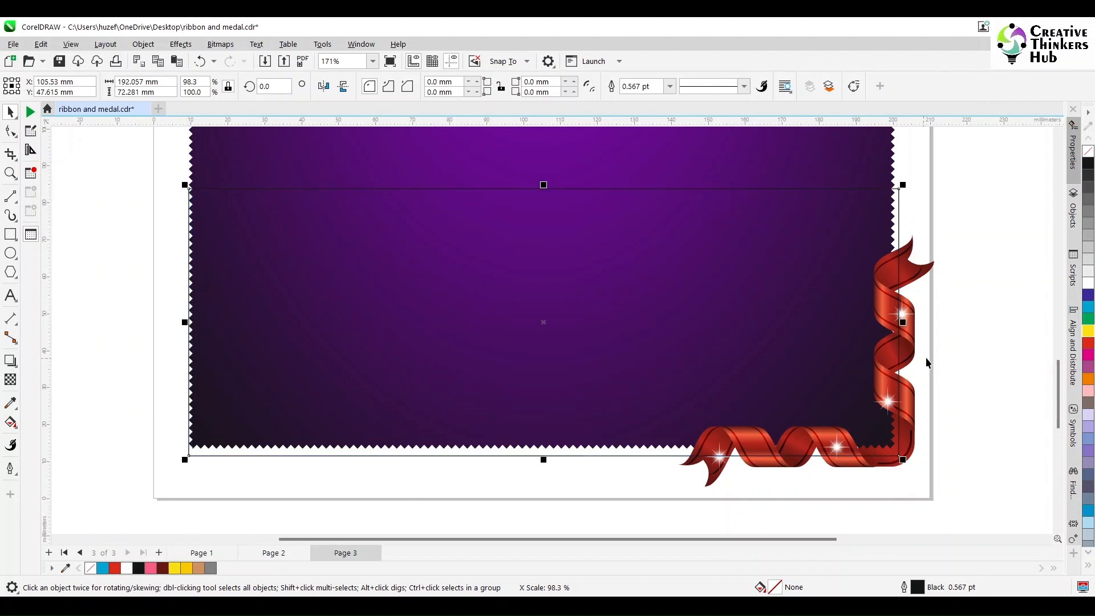
{"action": "left_click_drag", "start_coordinate": [903, 322], "coordinate": [897, 223]}
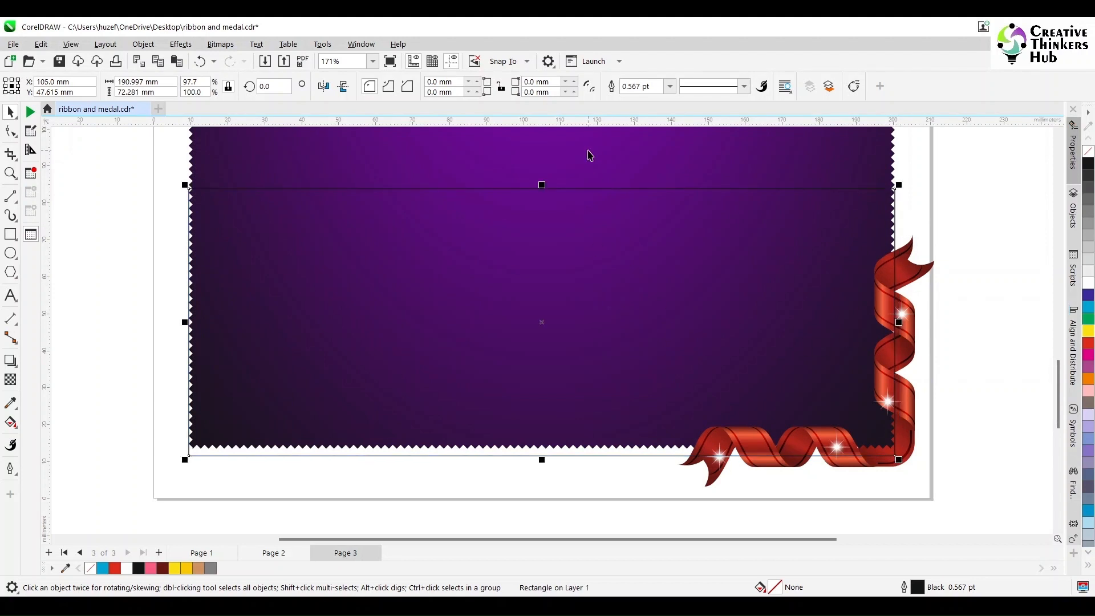
{"action": "left_click", "coordinate": [589, 151], "text": "shift"}
{"action": "left_click", "coordinate": [330, 266]}
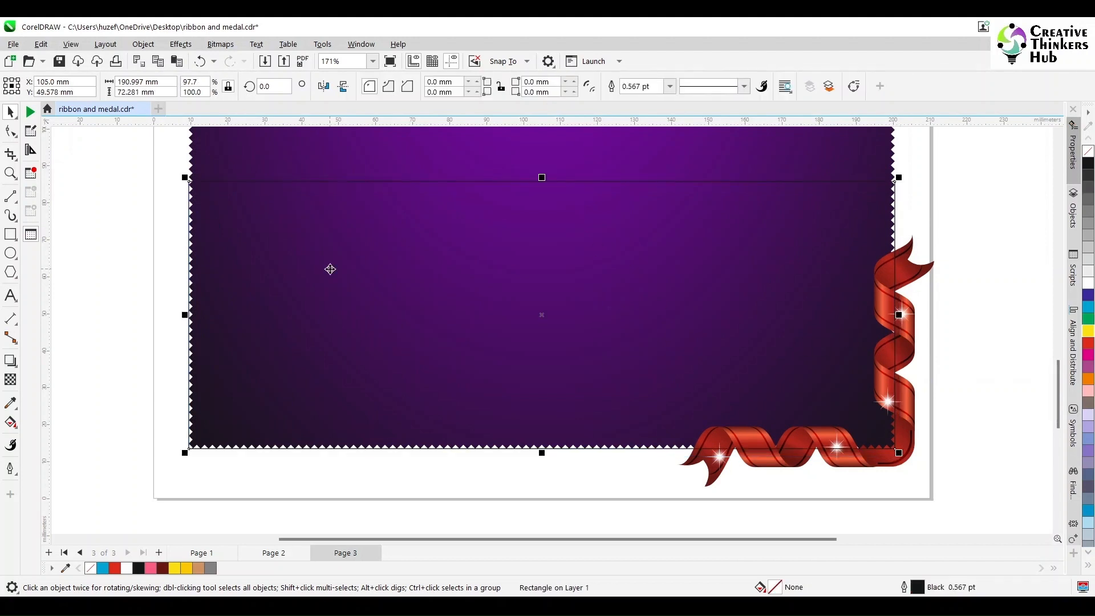
Step: Convert the rectangle to curves and place a vertical guideline through its centre
{"action": "key", "text": "ctrl+q"}
{"action": "left_click_drag", "start_coordinate": [49, 290], "coordinate": [543, 314]}
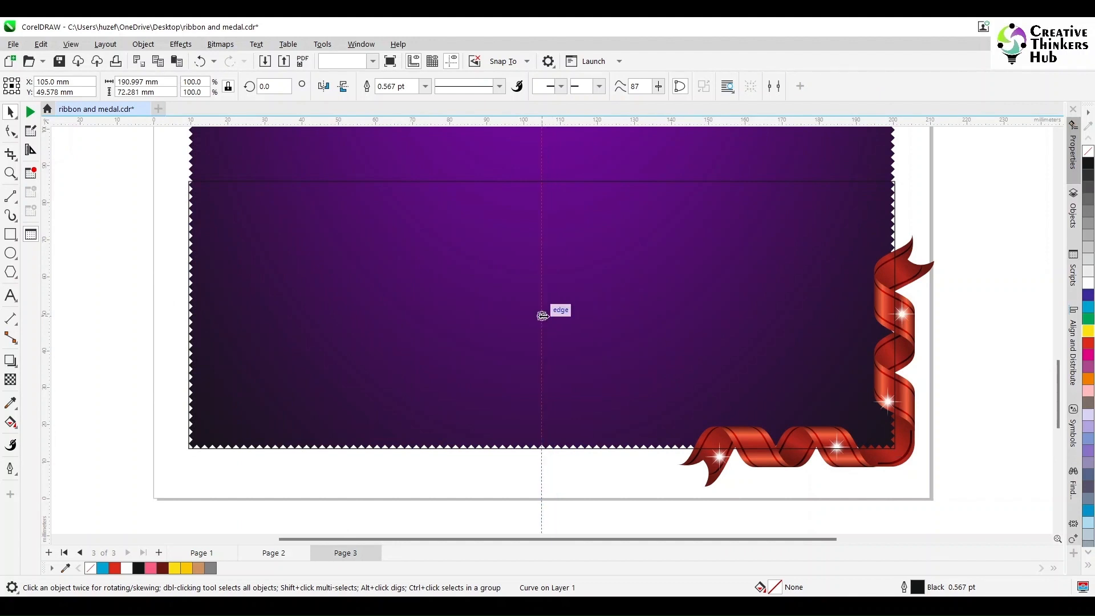
{"action": "scroll", "coordinate": [689, 406], "scroll_direction": "up", "scroll_amount": 3}
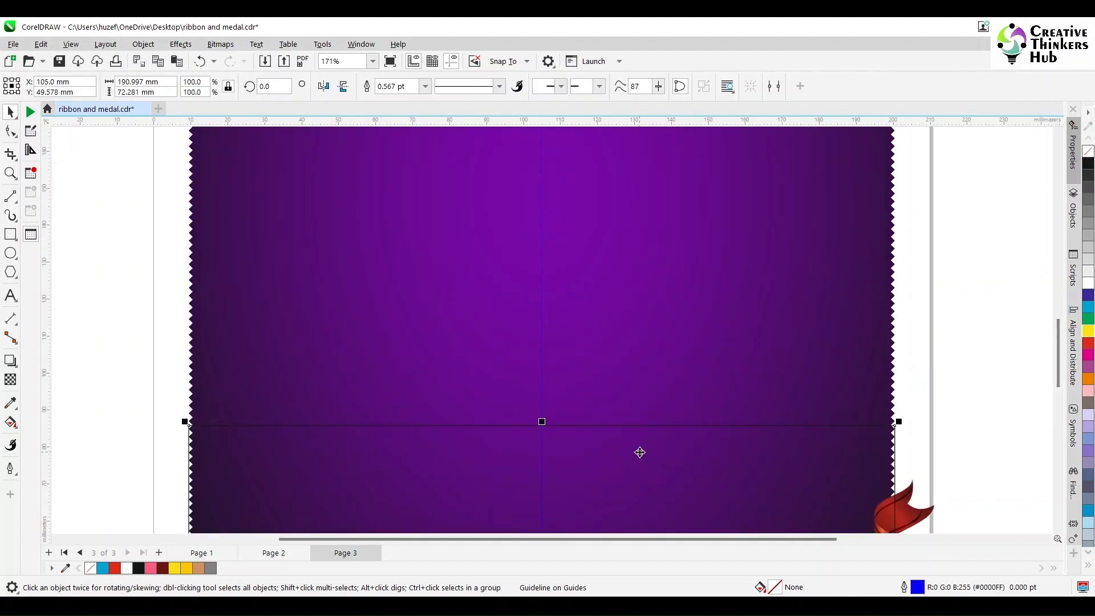
Step: Convert the rectangle's top edge to a curve and bend it downward using its two control handles
{"action": "left_click", "coordinate": [10, 131]}
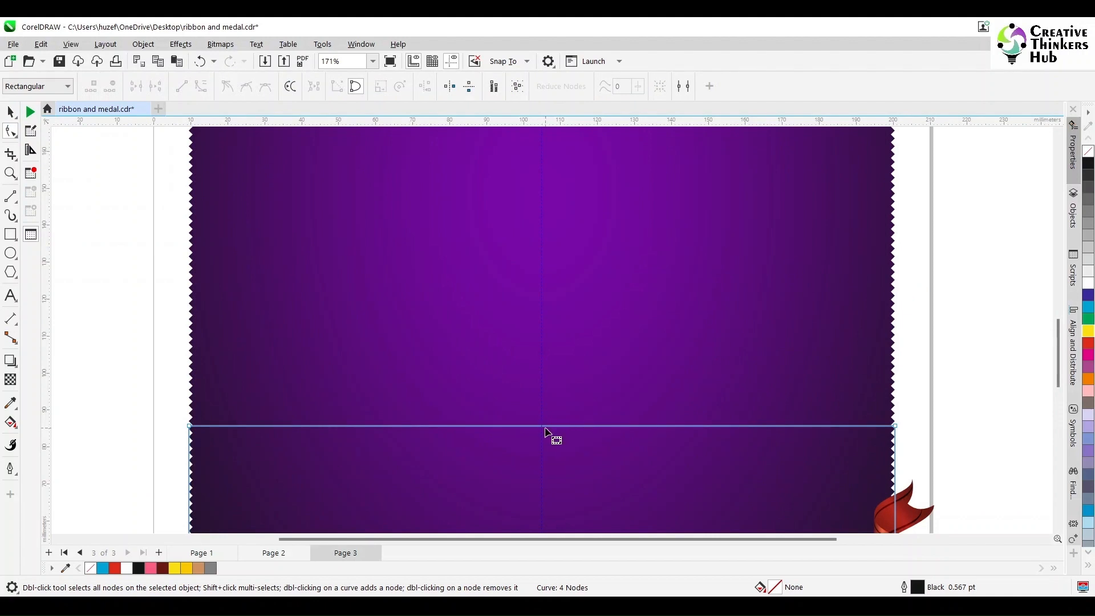
{"action": "left_click", "coordinate": [542, 426]}
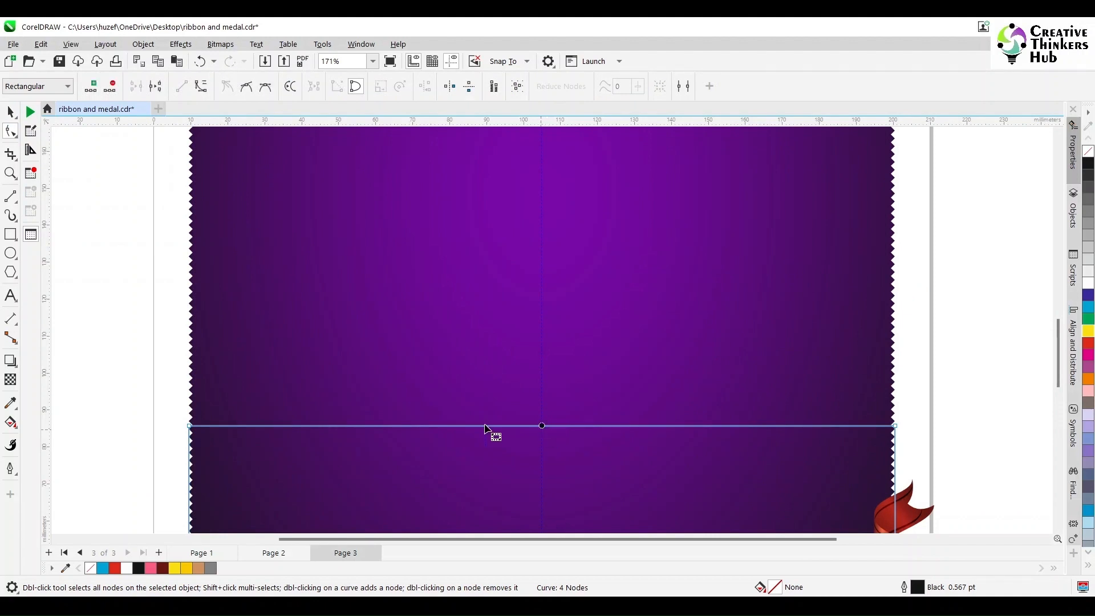
{"action": "left_click", "coordinate": [91, 86]}
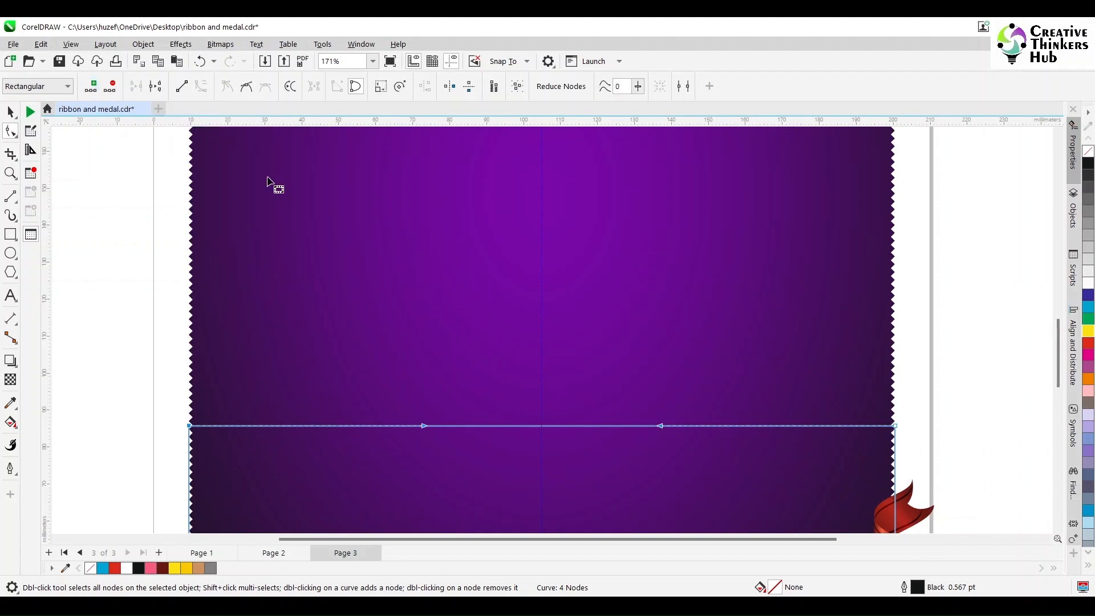
{"action": "left_click_drag", "start_coordinate": [1060, 370], "coordinate": [1059, 402]}
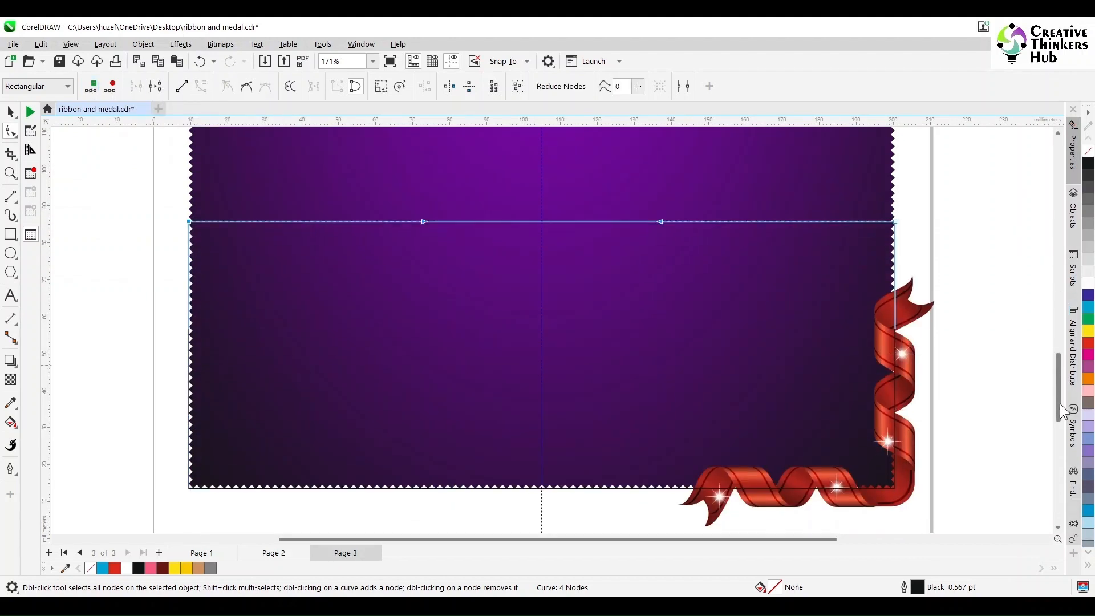
{"action": "left_click_drag", "start_coordinate": [423, 222], "coordinate": [415, 375]}
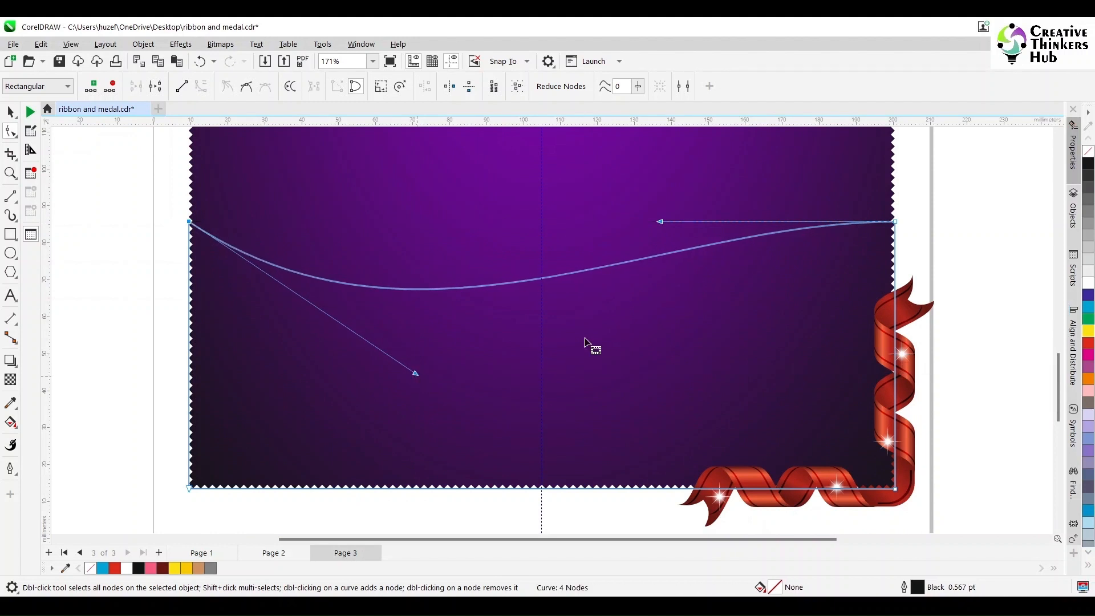
{"action": "left_click_drag", "start_coordinate": [660, 222], "coordinate": [703, 371]}
{"action": "left_click", "coordinate": [11, 113]}
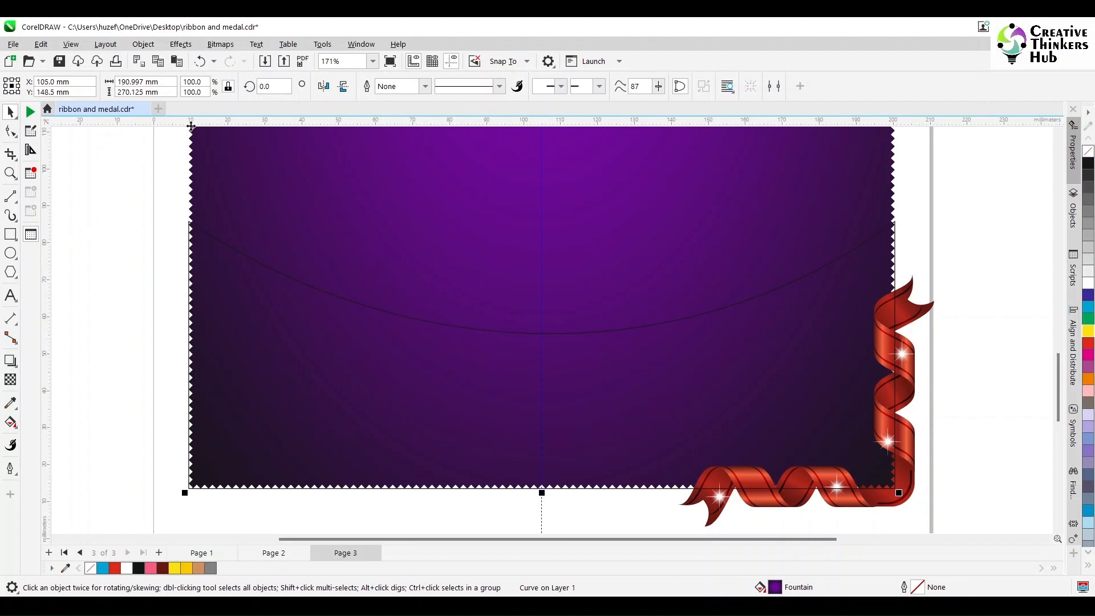
Step: Set the document's nudge distance to 50 mm with nothing selected
{"action": "left_click", "coordinate": [140, 191]}
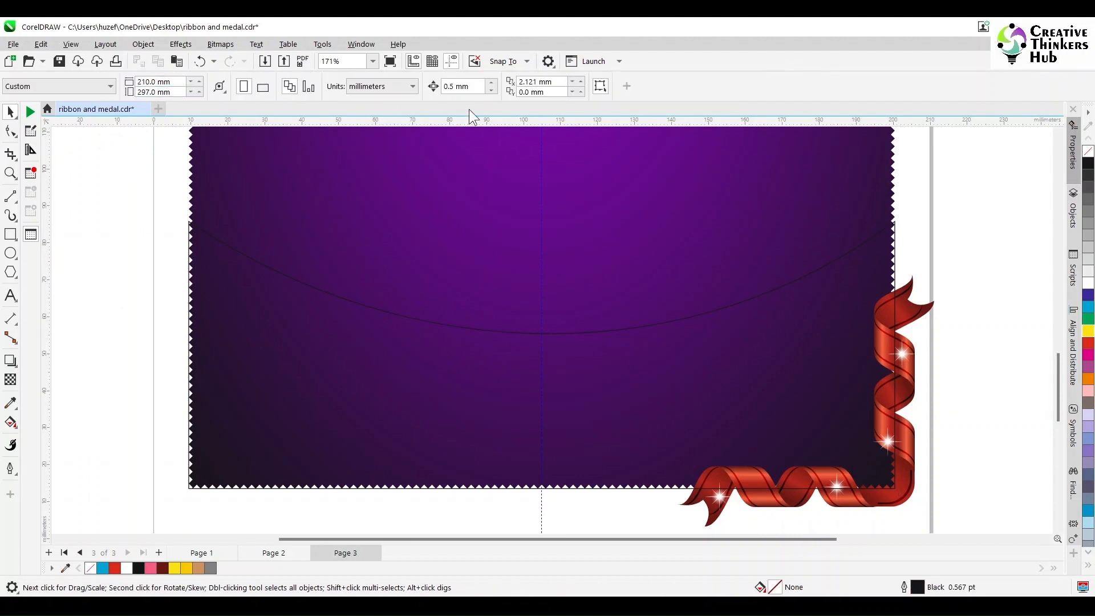
{"action": "double_click", "coordinate": [473, 88]}
{"action": "type", "text": "0."}
{"action": "type", "text": "0"}
{"action": "key", "text": "Return"}
Step: Place vertical guidelines 50 mm inside the curved shape's left and right edges
{"action": "left_click", "coordinate": [188, 294]}
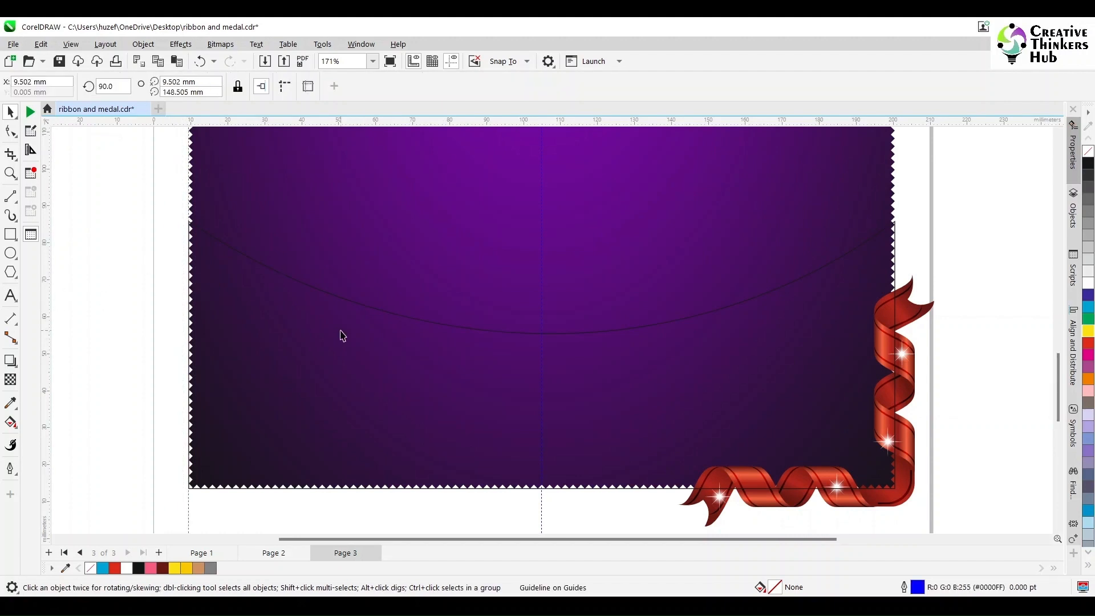
{"action": "key", "text": "Right"}
{"action": "left_click_drag", "start_coordinate": [374, 371], "coordinate": [894, 260]}
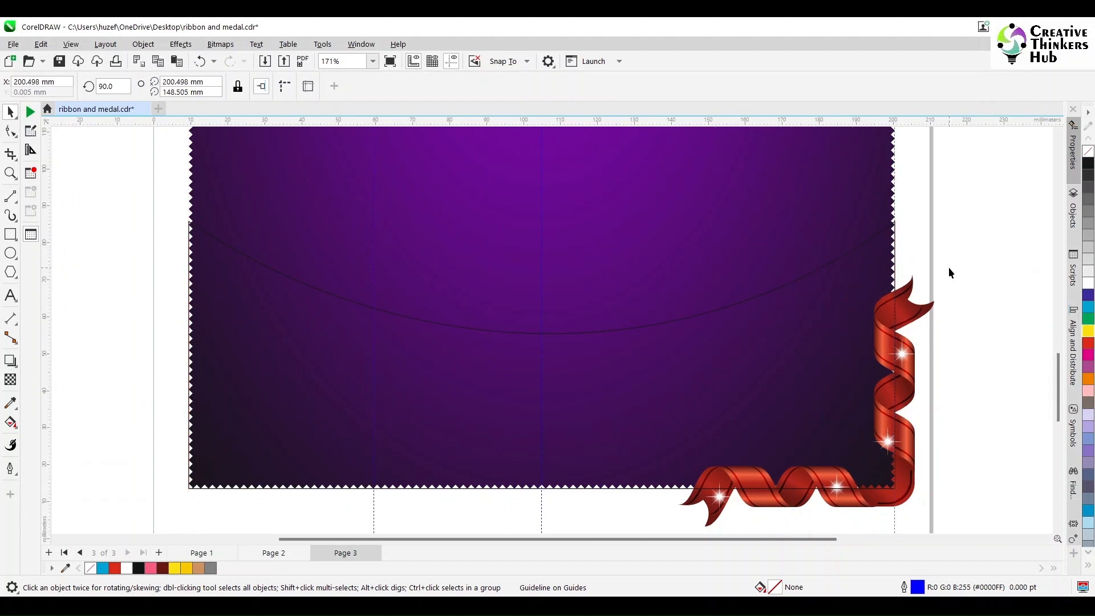
Step: Set the curved shape's height to 70 mm without scaling its width, and align its bottom edge with the purple background
{"action": "left_click", "coordinate": [545, 189]}
{"action": "left_click", "coordinate": [228, 86]}
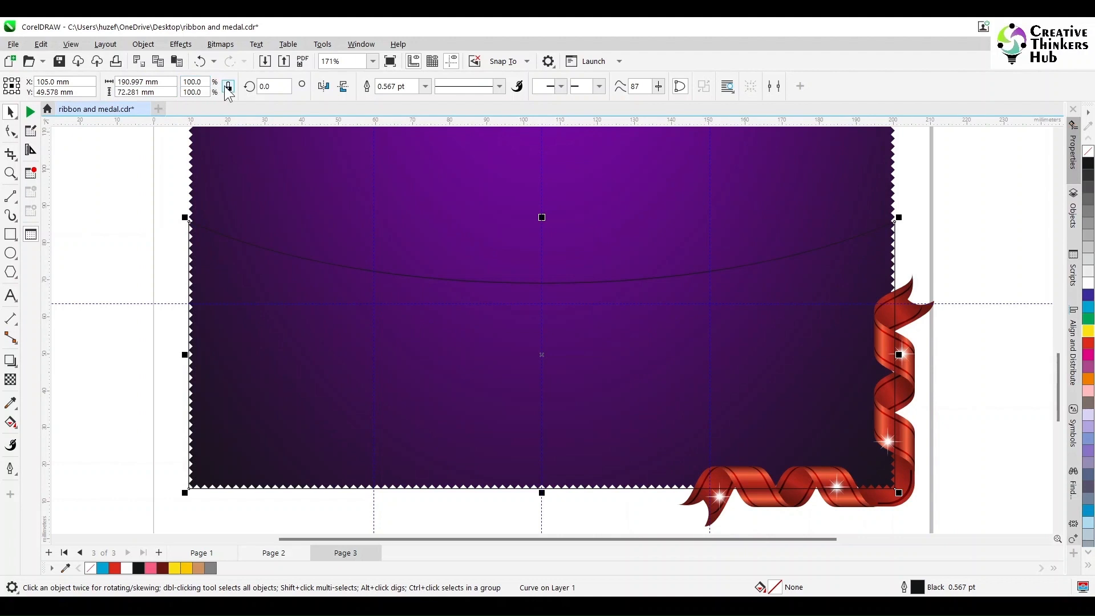
{"action": "left_click", "coordinate": [137, 92]}
{"action": "type", "text": "70"}
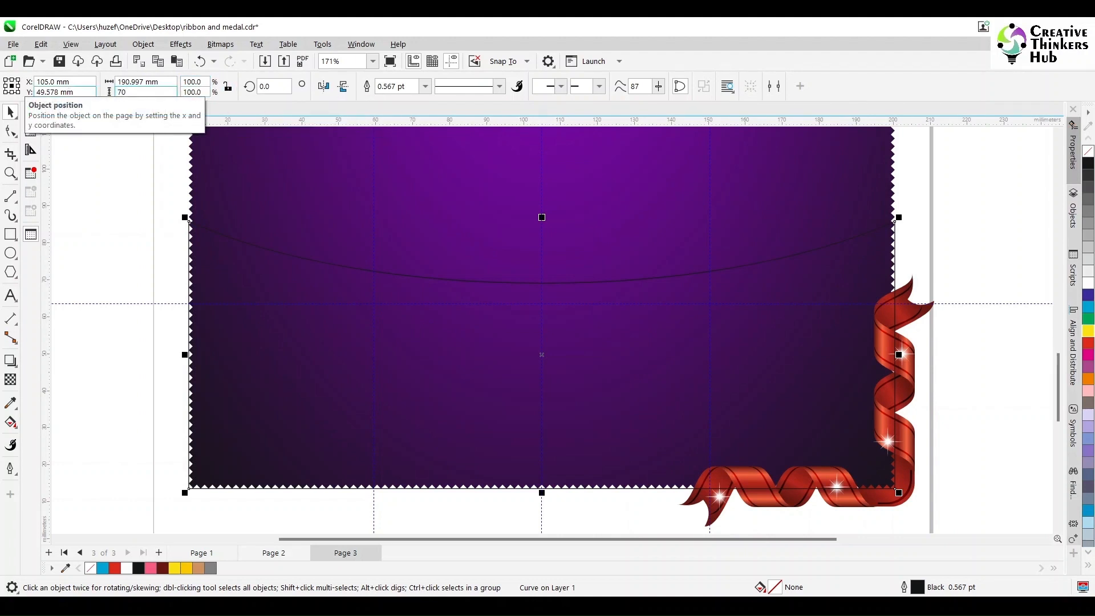
{"action": "key", "text": "Return"}
{"action": "left_click", "coordinate": [381, 194], "text": "shift"}
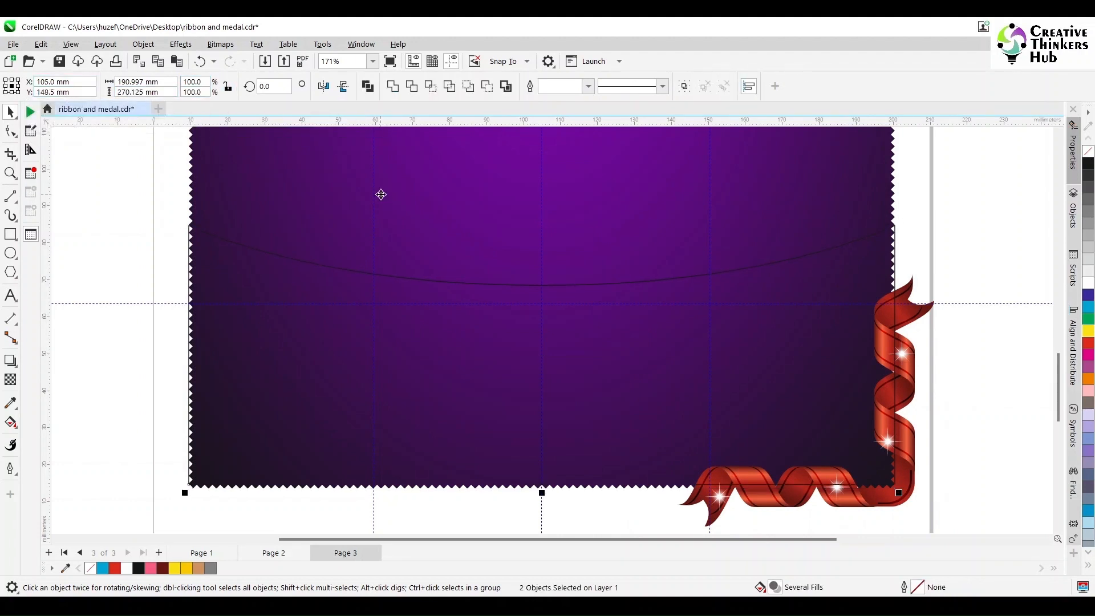
{"action": "left_click", "coordinate": [96, 268]}
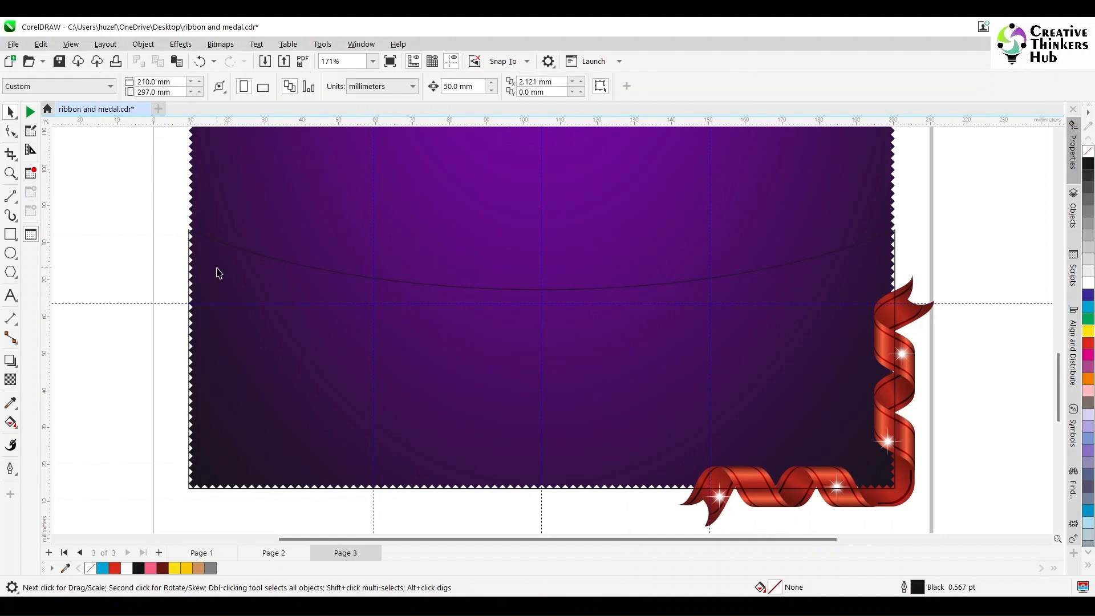
Step: Position the horizontal guideline 25 mm below the curve's upper end nodes, at Y 58.438 mm
{"action": "left_click", "coordinate": [215, 269]}
{"action": "key", "text": "F10"}
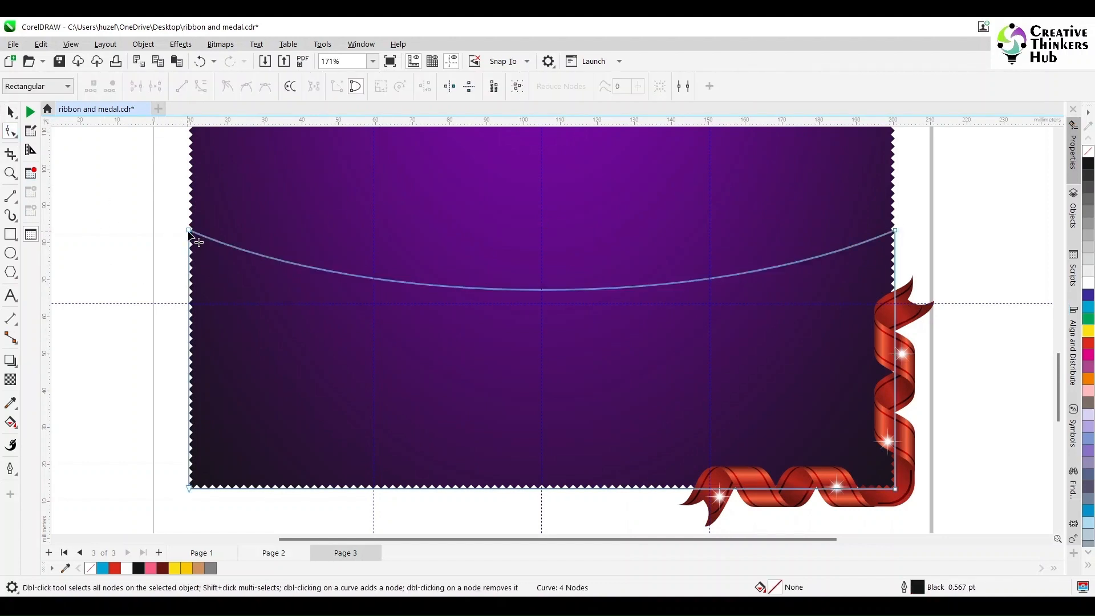
{"action": "left_click", "coordinate": [190, 231]}
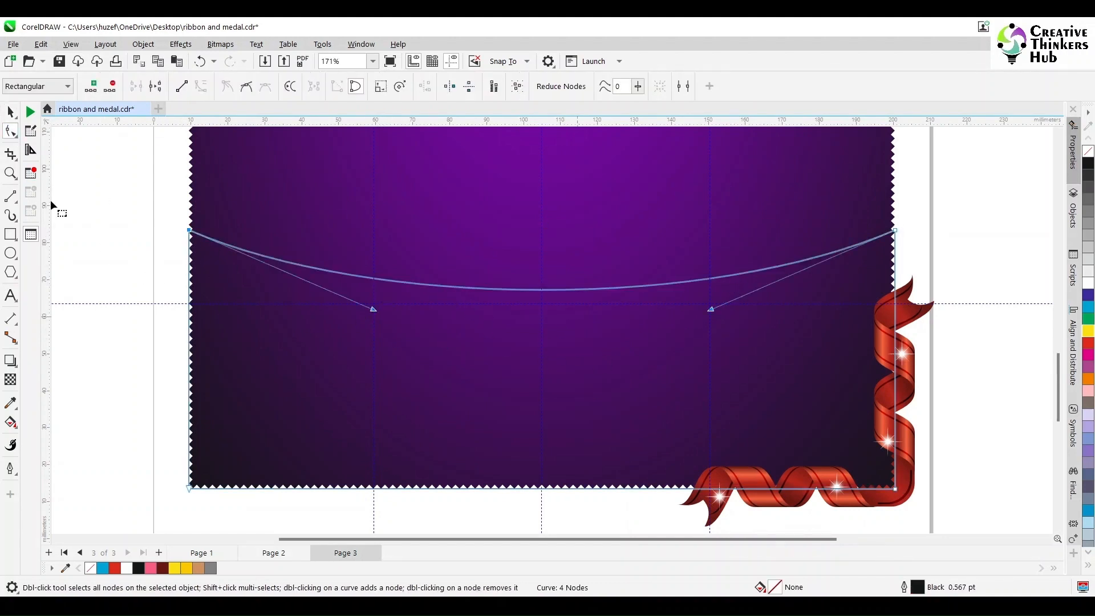
{"action": "left_click", "coordinate": [10, 111]}
{"action": "left_click", "coordinate": [217, 415]}
{"action": "left_click_drag", "start_coordinate": [217, 416], "coordinate": [203, 230]}
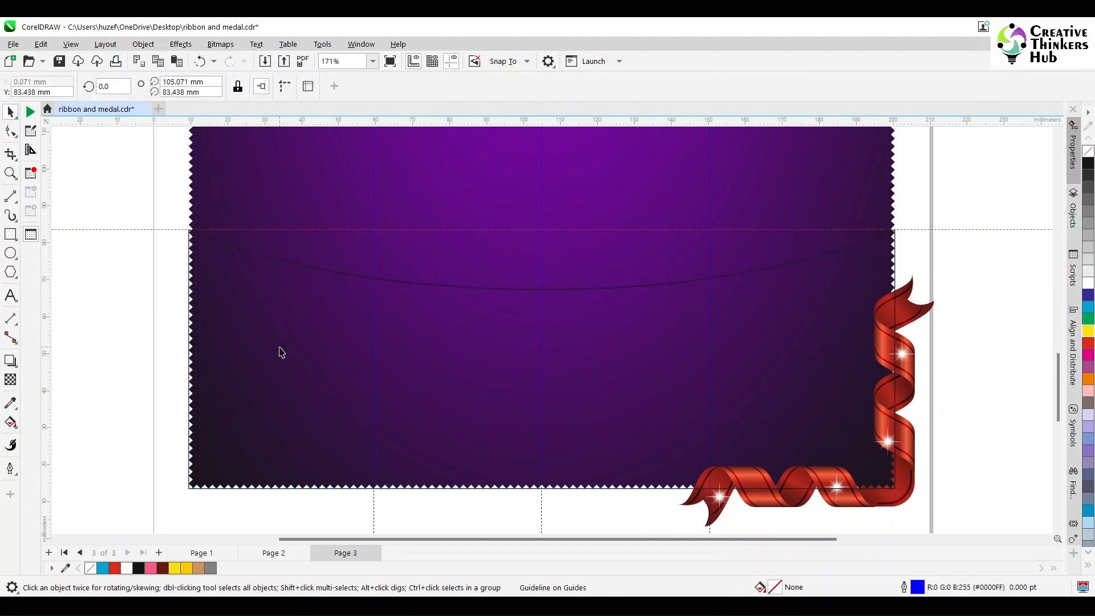
{"action": "key", "text": "Down"}
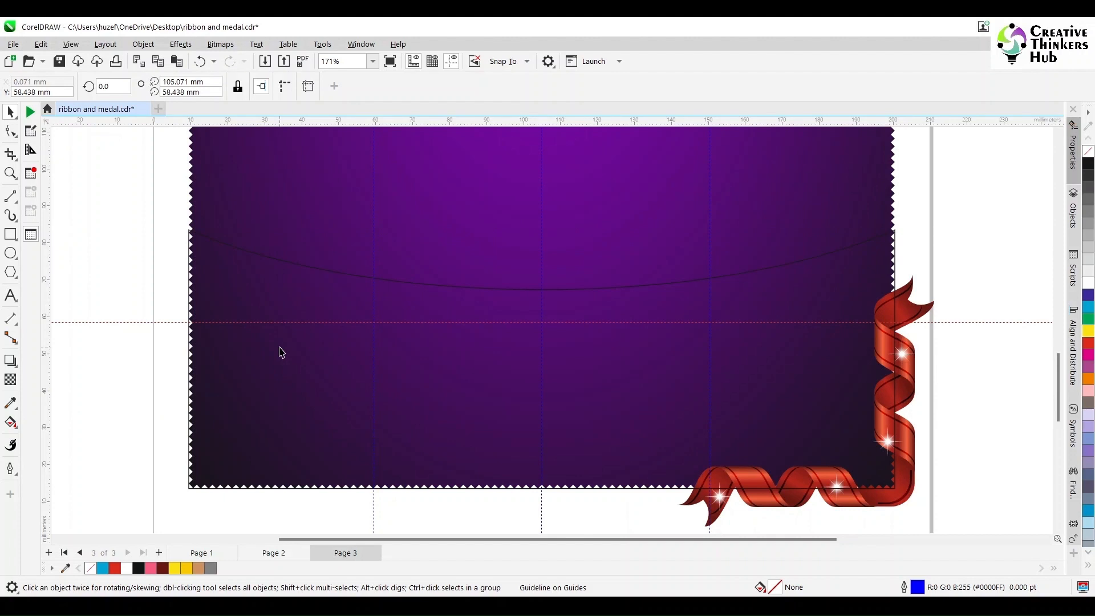
Step: Move both control handles of the top curve to the intersections of the horizontal guideline and the two outer vertical guidelines
{"action": "left_click", "coordinate": [233, 301]}
{"action": "left_click", "coordinate": [10, 131]}
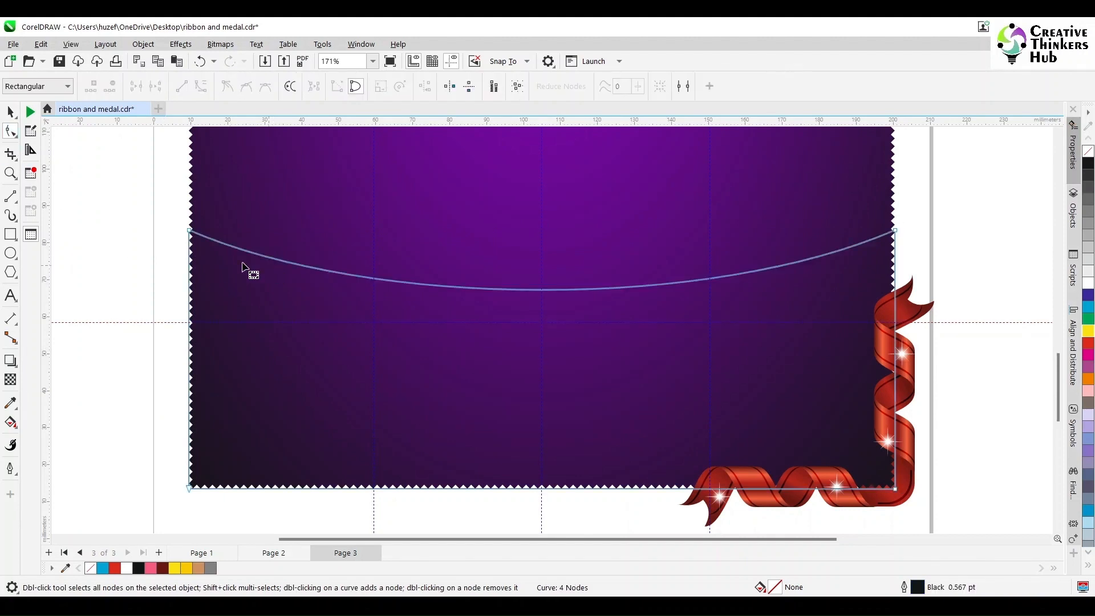
{"action": "left_click", "coordinate": [190, 231]}
{"action": "left_click_drag", "start_coordinate": [373, 310], "coordinate": [374, 321]}
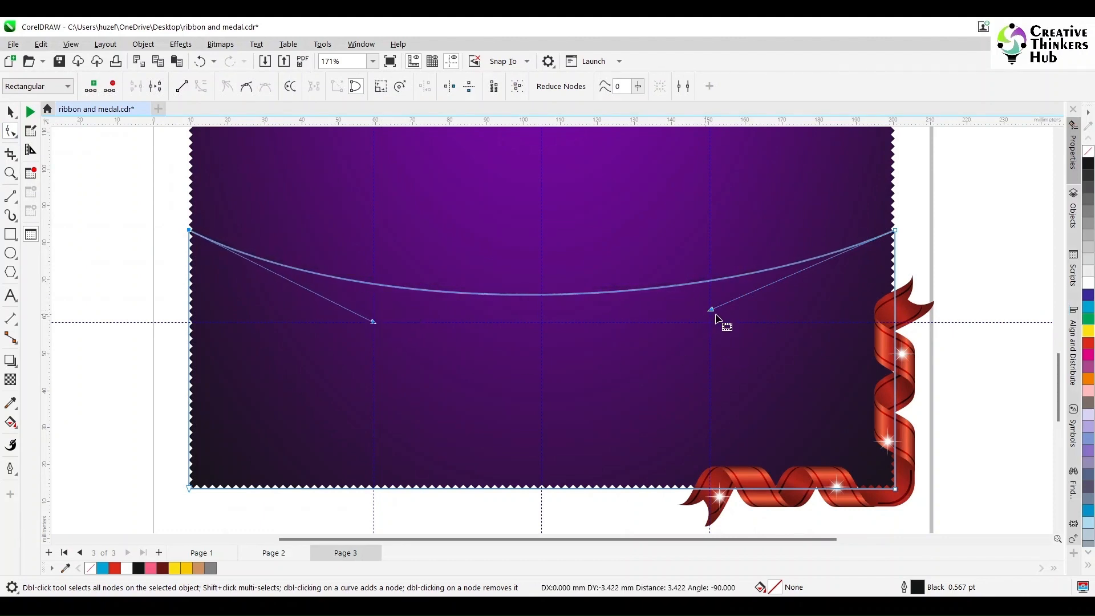
{"action": "left_click_drag", "start_coordinate": [710, 309], "coordinate": [711, 323]}
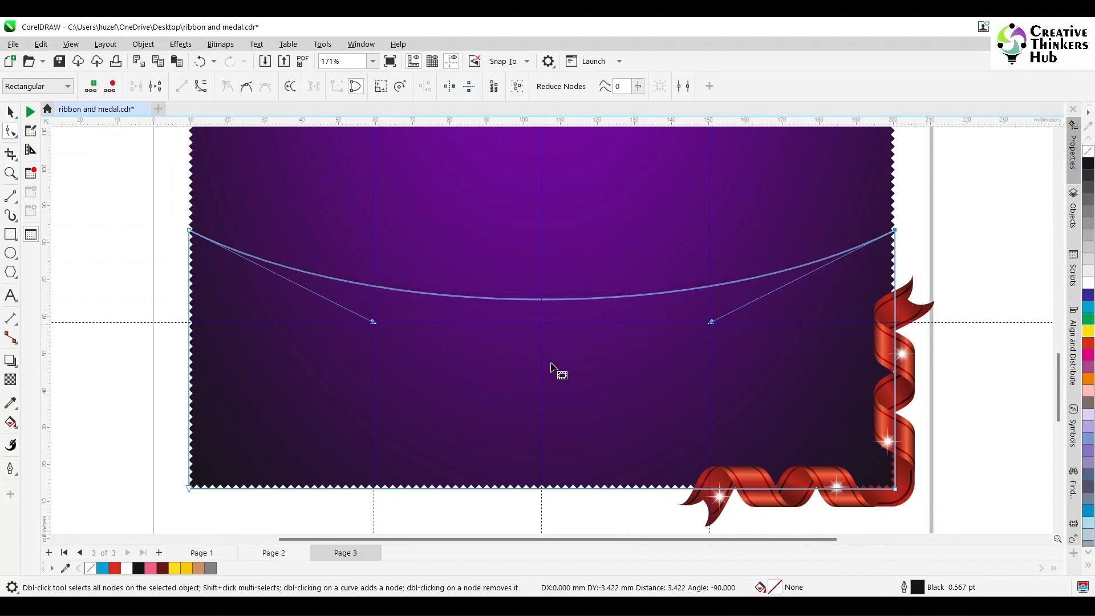
{"action": "left_click", "coordinate": [10, 112]}
{"action": "left_click", "coordinate": [70, 183]}
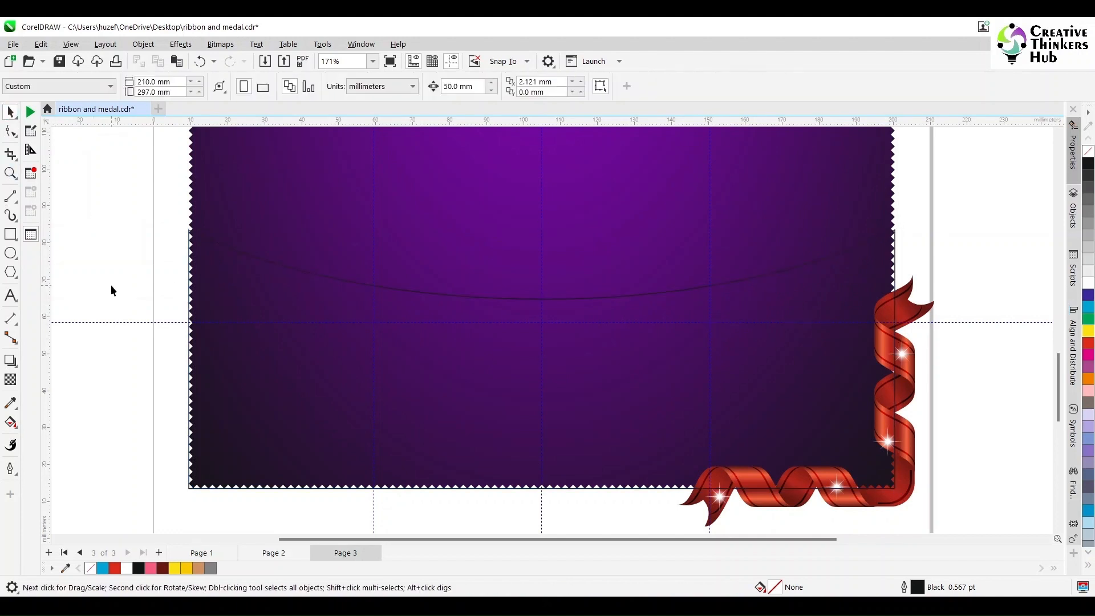
Step: Copy the map, CTH Tower label, both logos and contact text from inside Page 1's PowerClip and paste them onto Page 3
{"action": "left_click", "coordinate": [194, 552]}
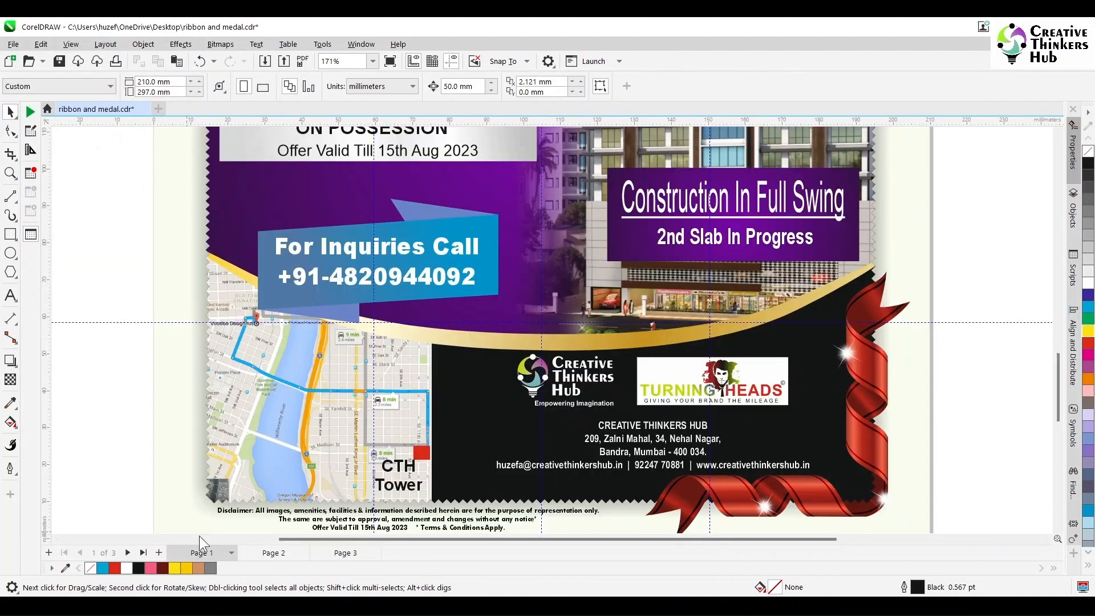
{"action": "left_click", "coordinate": [296, 432]}
{"action": "left_click", "coordinate": [296, 432], "text": "ctrl"}
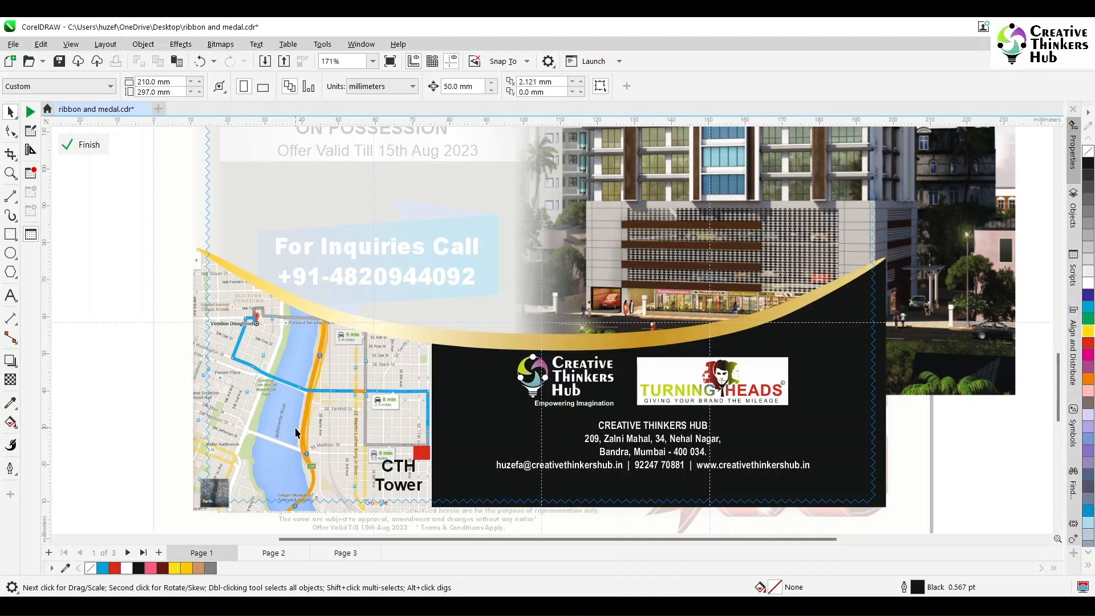
{"action": "left_click", "coordinate": [296, 429]}
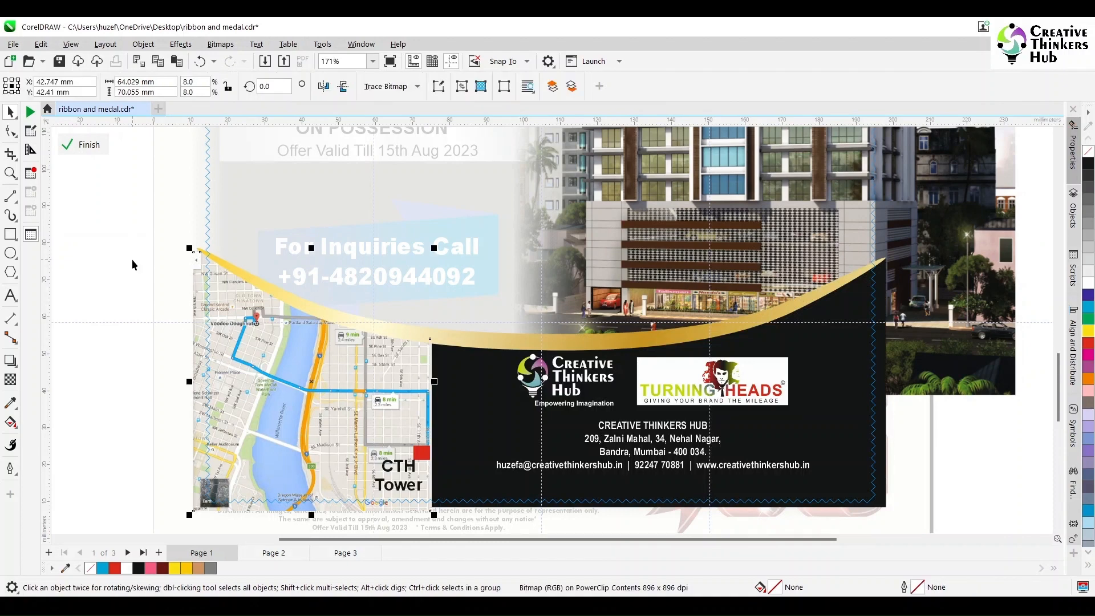
{"action": "left_click_drag", "start_coordinate": [118, 231], "coordinate": [857, 509]}
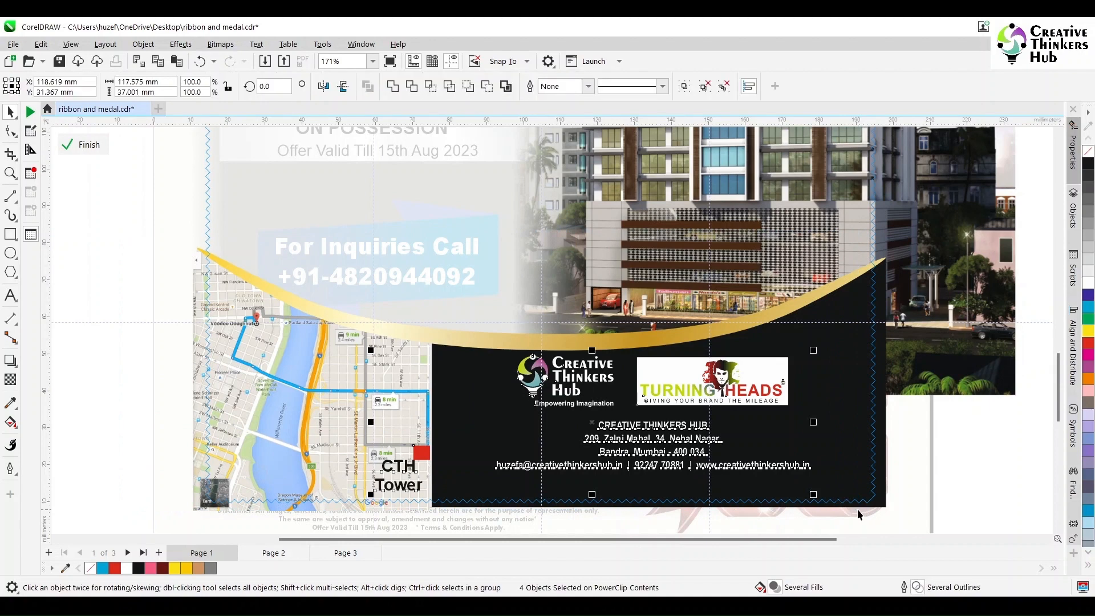
{"action": "left_click", "coordinate": [327, 429], "text": "shift"}
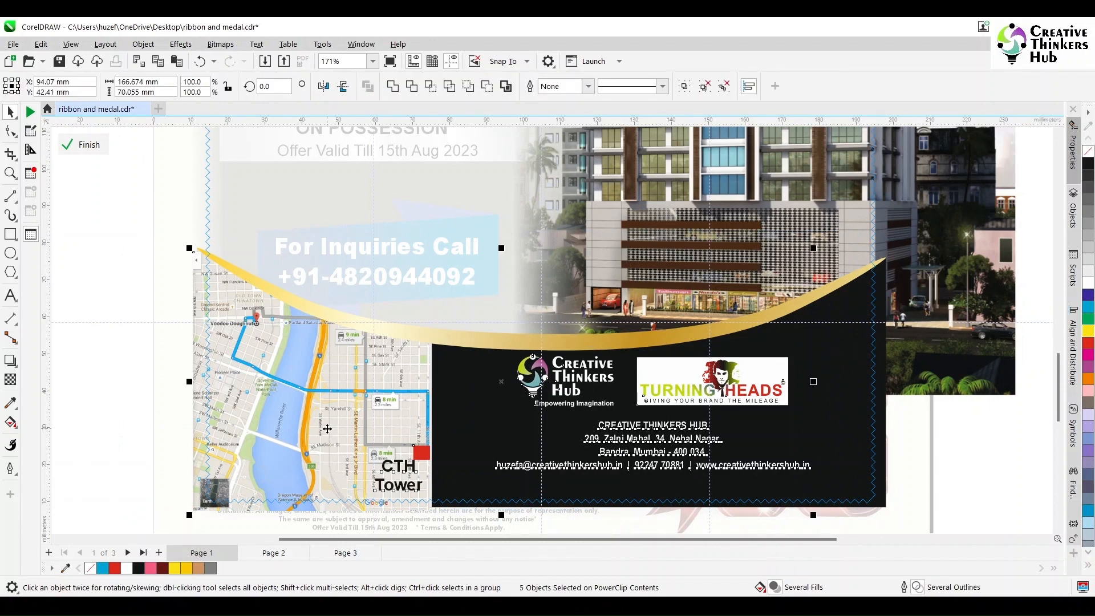
{"action": "left_click", "coordinate": [81, 148]}
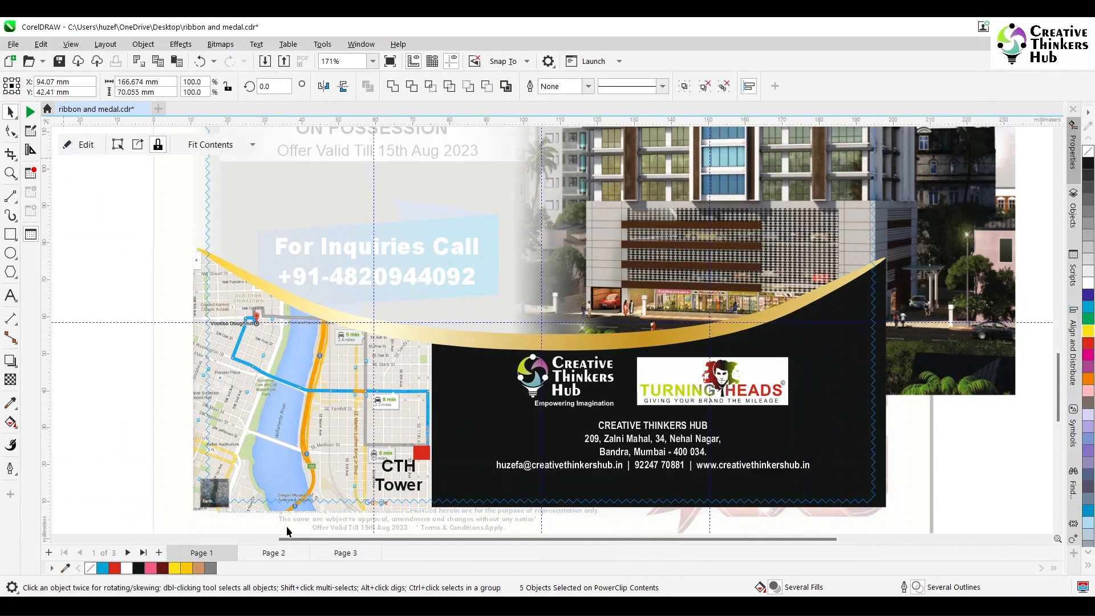
{"action": "left_click", "coordinate": [131, 453]}
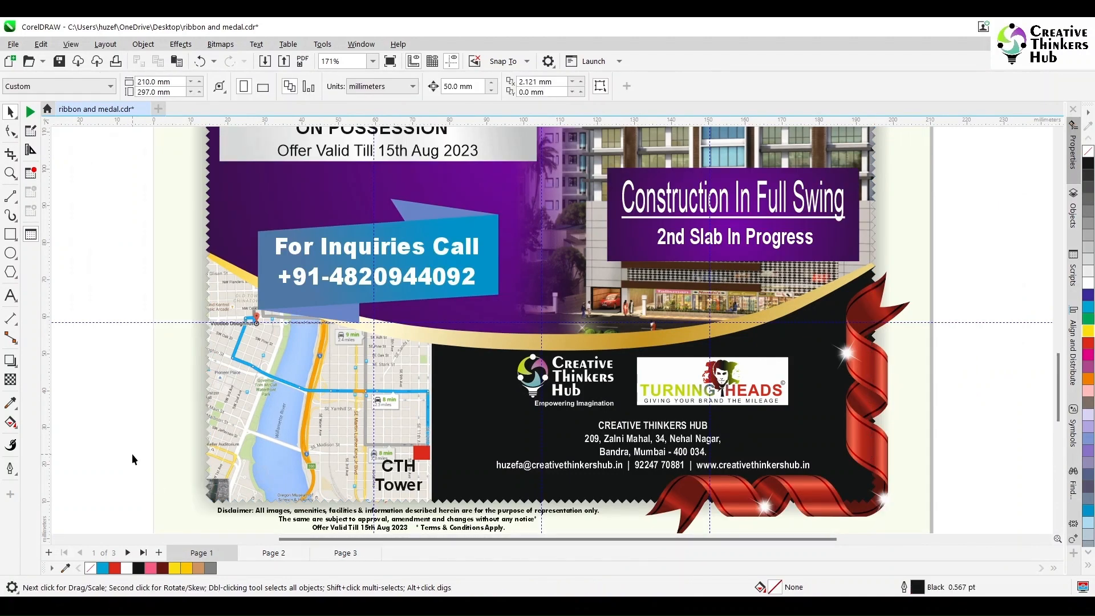
{"action": "left_click", "coordinate": [337, 552]}
{"action": "key", "text": "ctrl+v"}
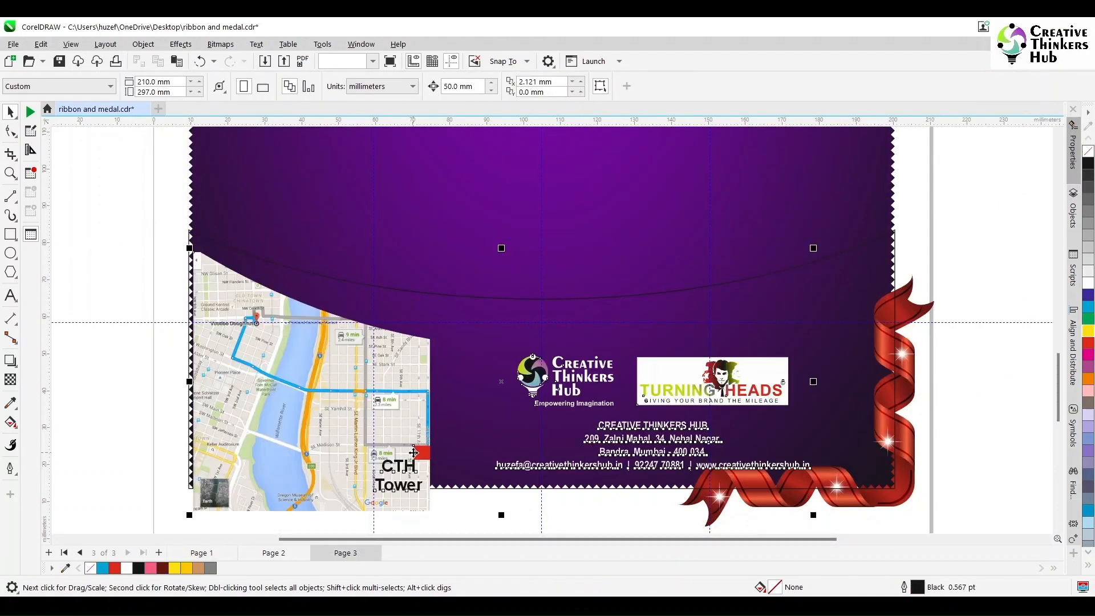
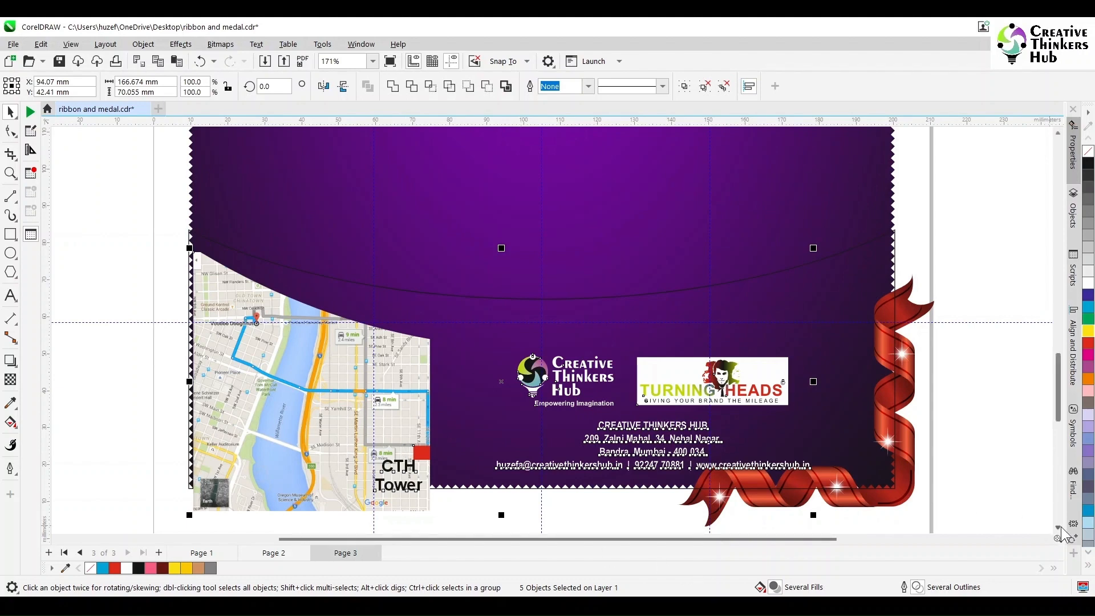
Step: Scale the red corner ribbon and its sparkles down to about 58 mm wide and reposition them around the background's lower-right corner
{"action": "scroll", "coordinate": [1060, 525], "scroll_direction": "down", "scroll_amount": 2}
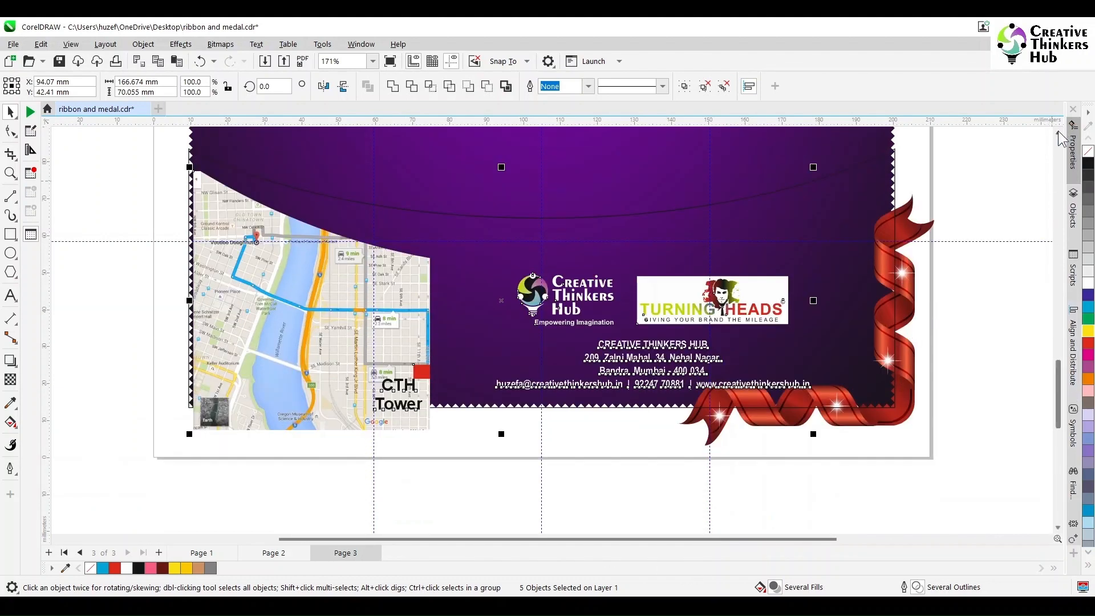
{"action": "left_click", "coordinate": [1059, 134]}
{"action": "left_click_drag", "start_coordinate": [630, 513], "coordinate": [965, 227]}
{"action": "left_click", "coordinate": [643, 349], "text": "shift"}
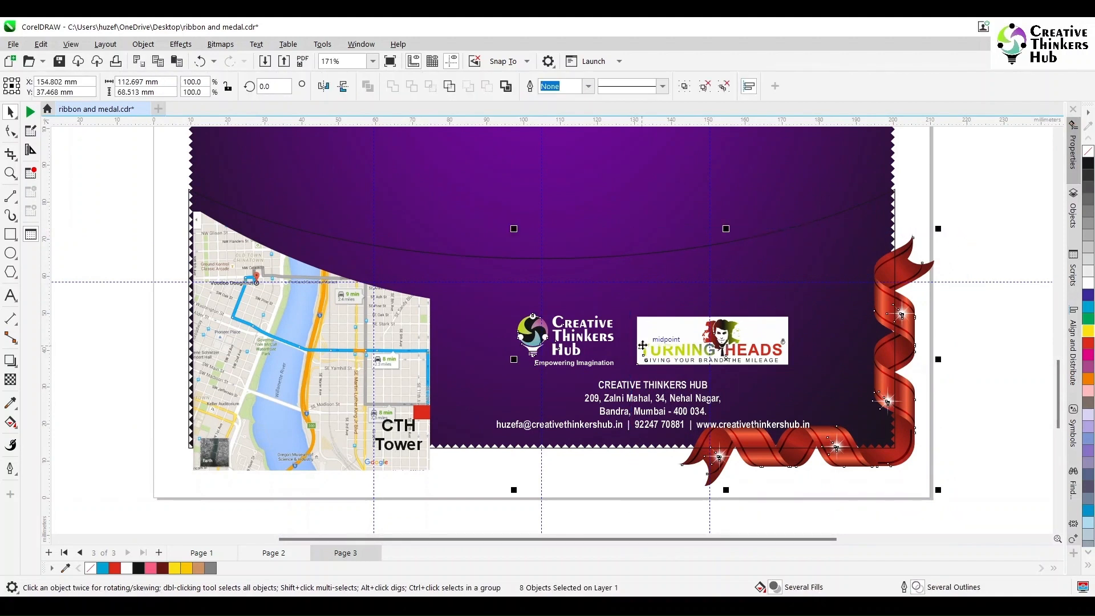
{"action": "left_click", "coordinate": [643, 346], "text": "shift"}
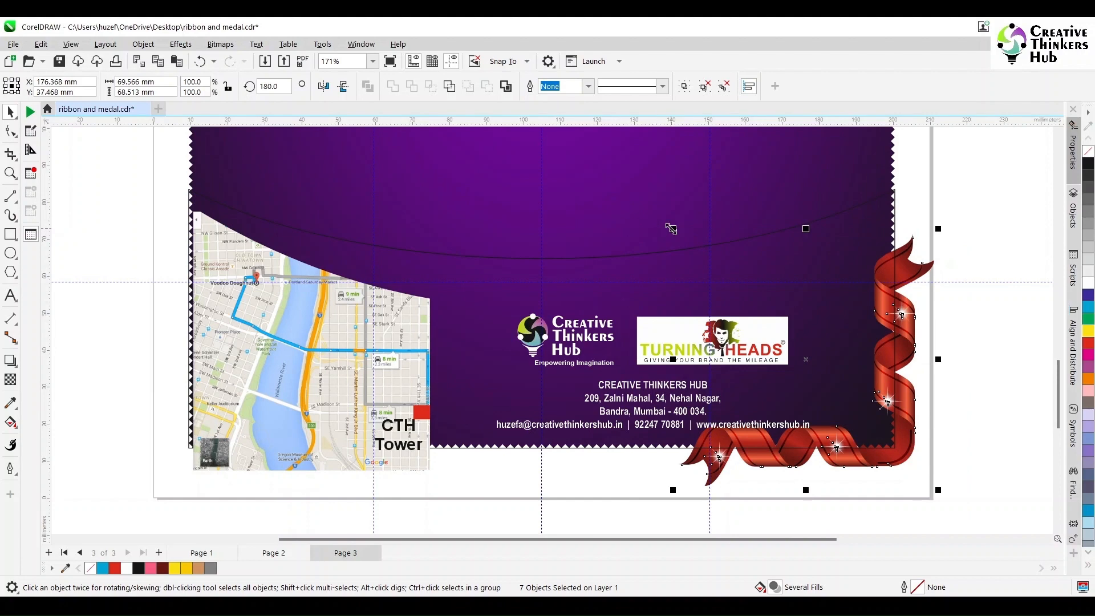
{"action": "left_click_drag", "start_coordinate": [671, 229], "coordinate": [678, 235]}
{"action": "left_click_drag", "start_coordinate": [689, 504], "coordinate": [968, 261]}
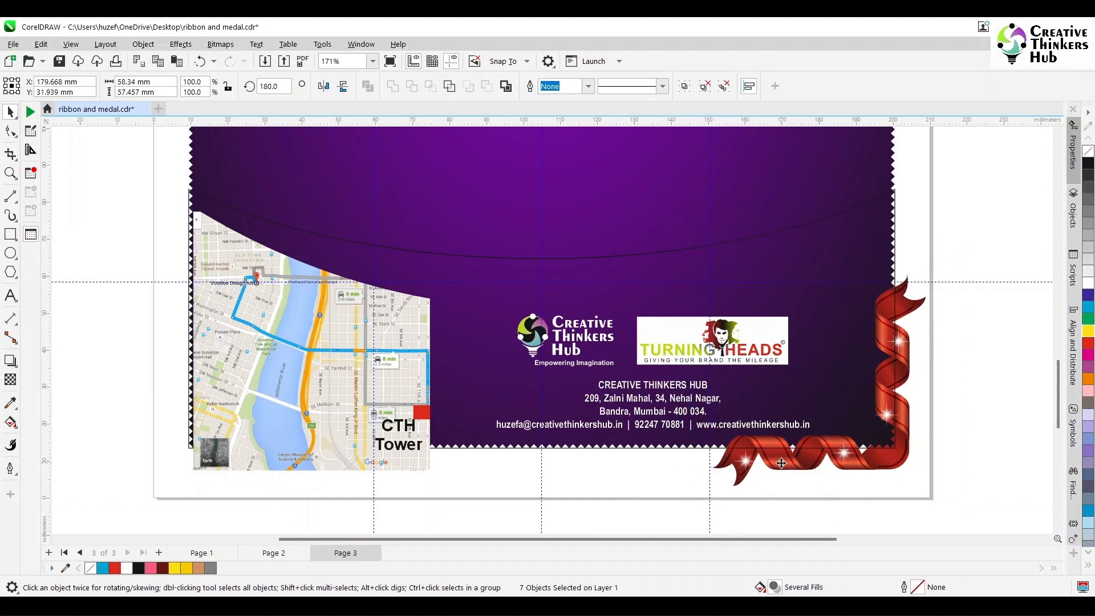
{"action": "left_click_drag", "start_coordinate": [782, 462], "coordinate": [793, 463]}
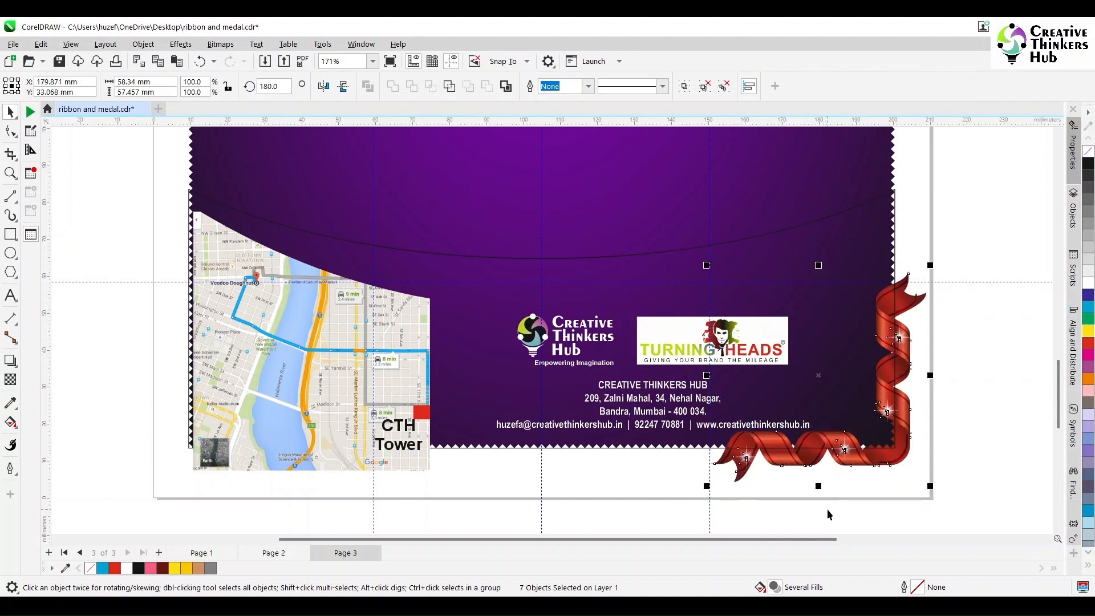
{"action": "left_click_drag", "start_coordinate": [706, 486], "coordinate": [709, 483]}
{"action": "left_click", "coordinate": [980, 365]}
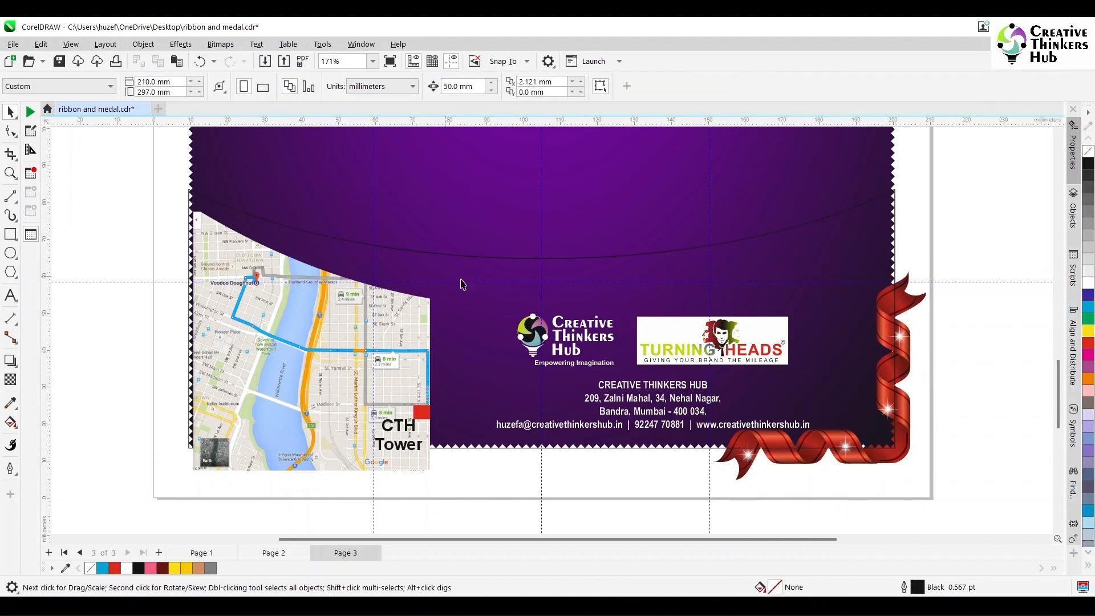
Step: Lower both upper end nodes of the curved shape to the level of the map's upper-left corner
{"action": "left_click", "coordinate": [504, 288]}
{"action": "key", "text": "F10"}
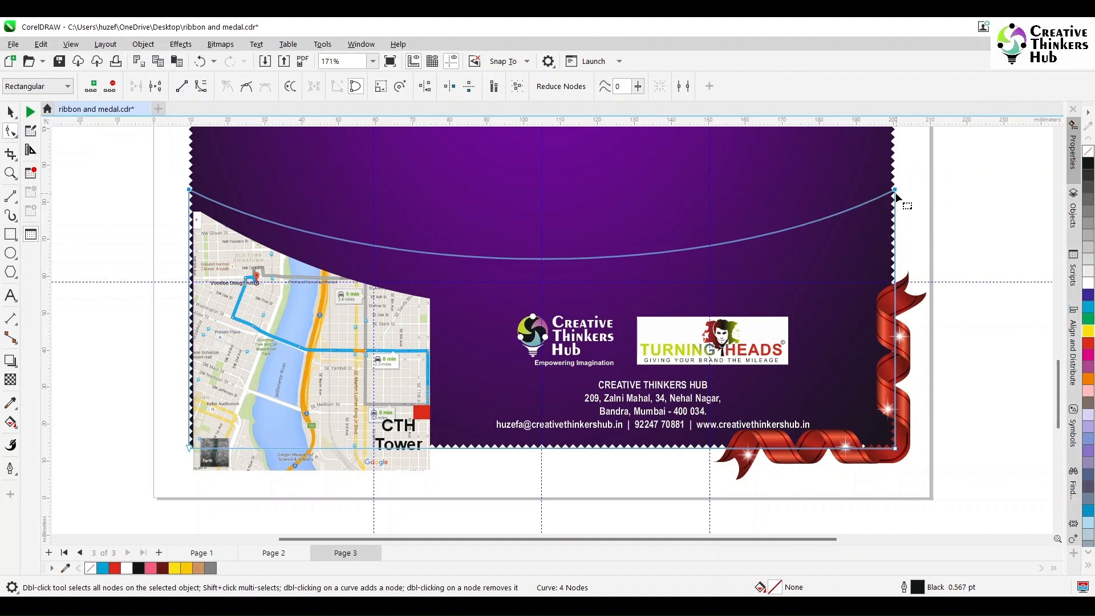
{"action": "left_click_drag", "start_coordinate": [190, 189], "coordinate": [188, 209]}
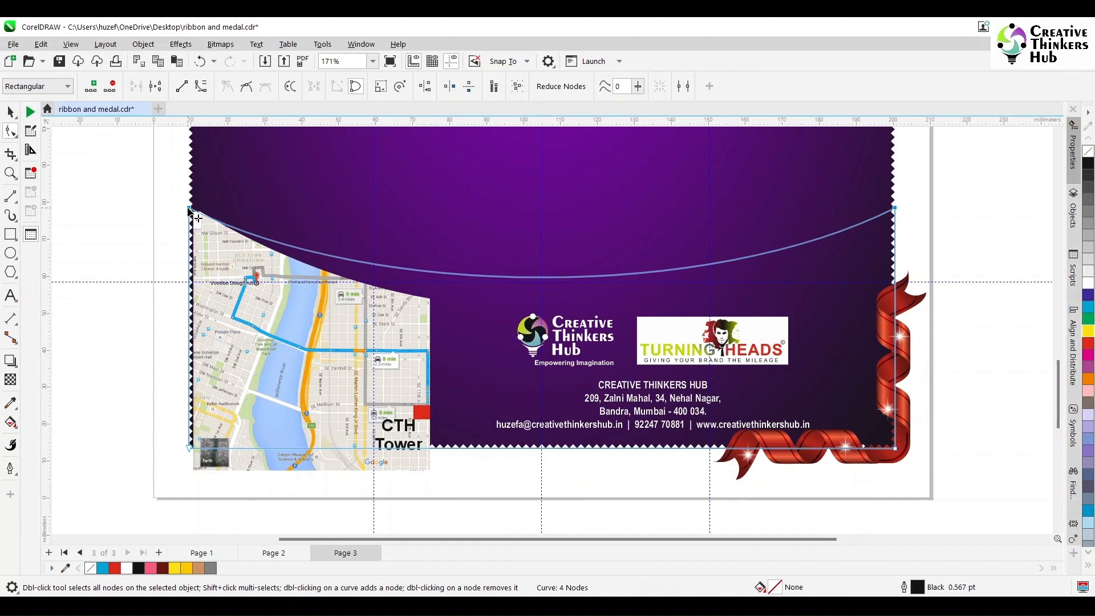
Step: Deepen the top curve by lowering both control handles to a new horizontal guideline where it crosses the outer vertical guidelines
{"action": "left_click", "coordinate": [853, 234]}
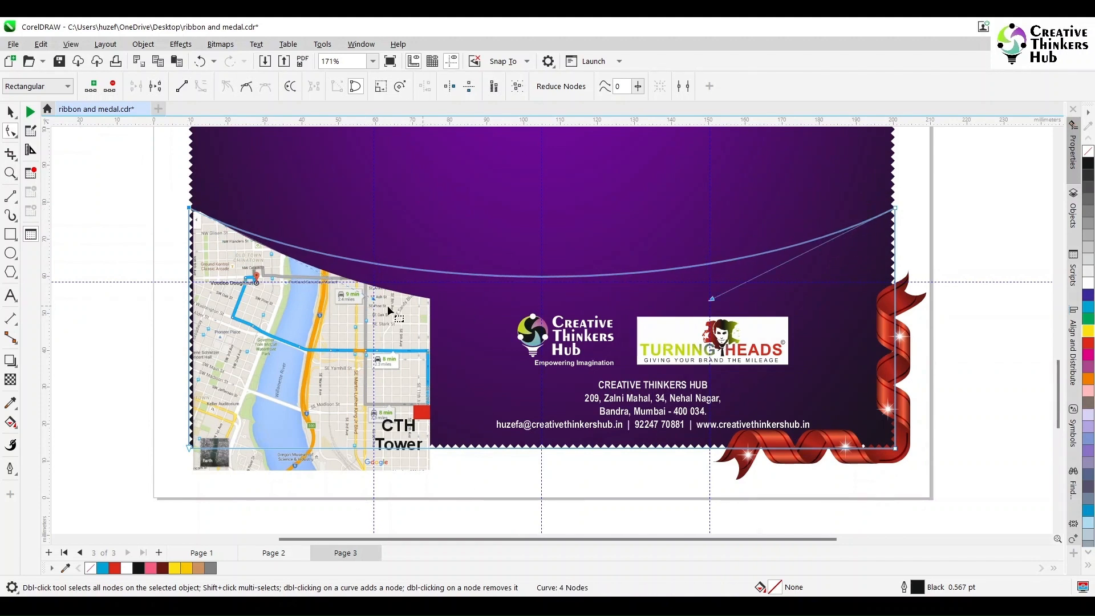
{"action": "left_click_drag", "start_coordinate": [375, 303], "coordinate": [376, 359]}
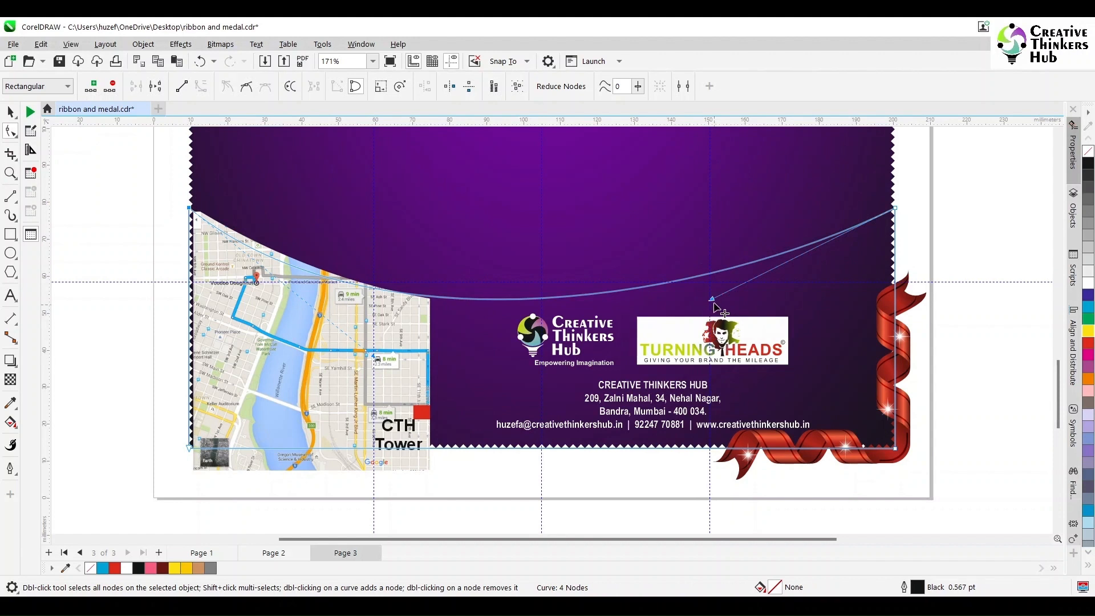
{"action": "left_click_drag", "start_coordinate": [711, 300], "coordinate": [707, 323]}
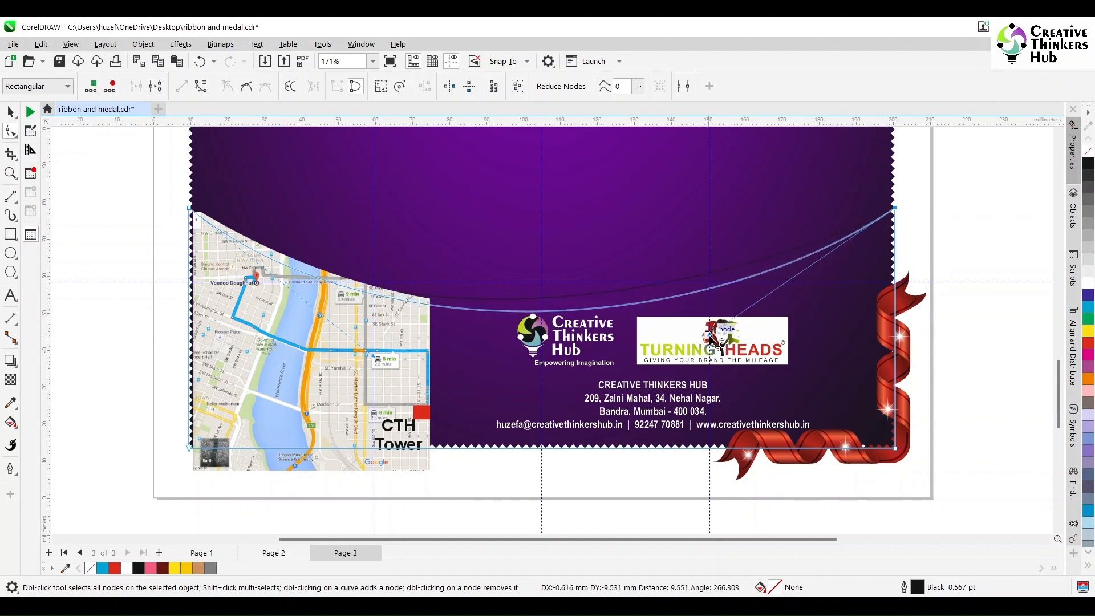
{"action": "left_click_drag", "start_coordinate": [499, 123], "coordinate": [375, 354]}
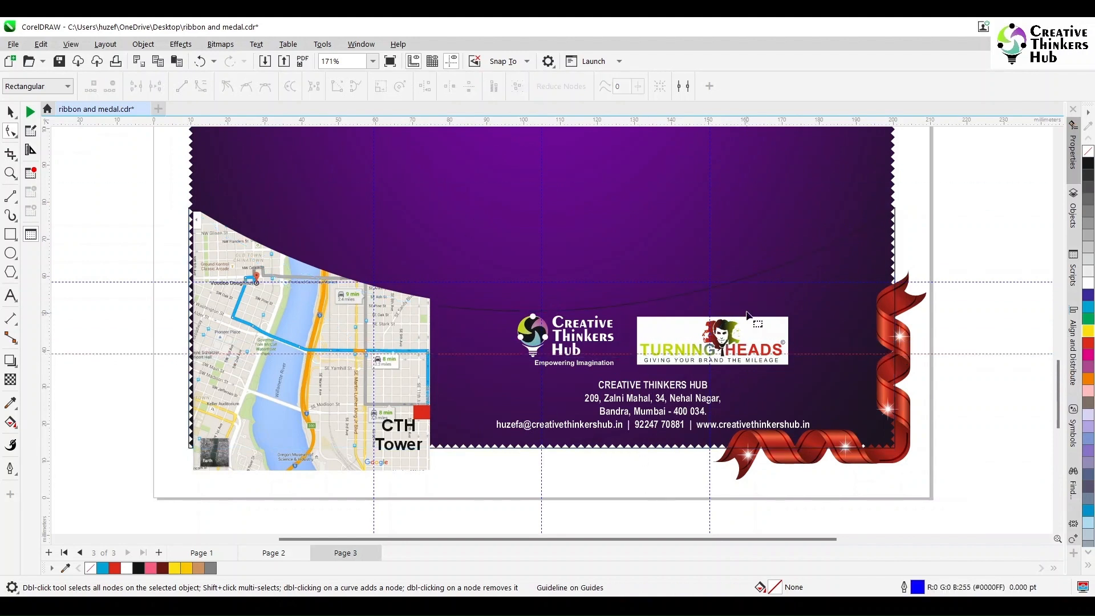
{"action": "left_click", "coordinate": [894, 209]}
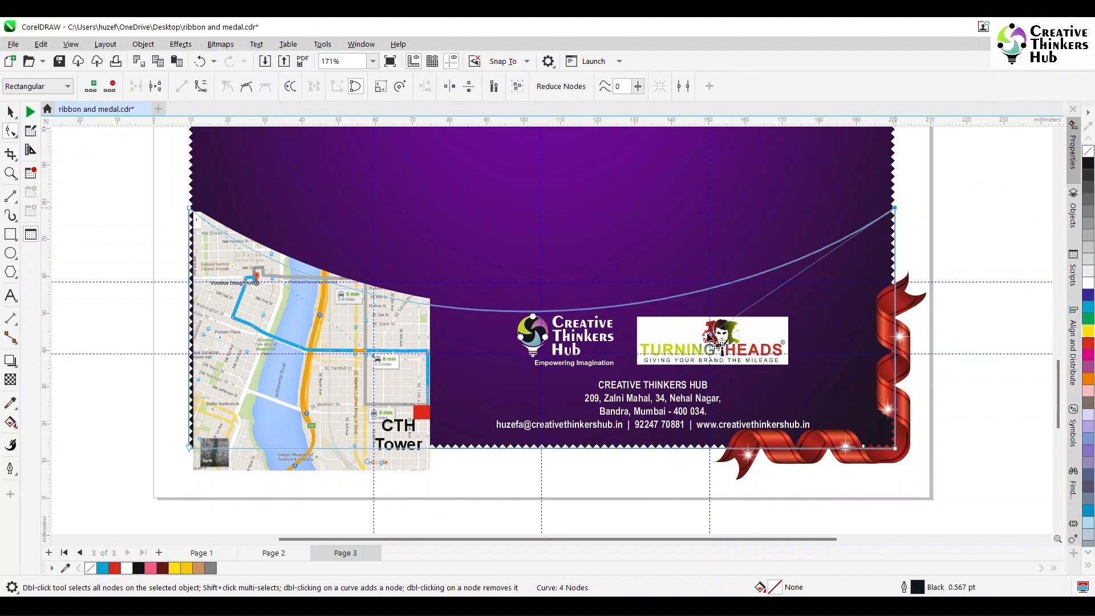
{"action": "mouse_move", "coordinate": [711, 336]}
{"action": "left_mouse_down"}
{"action": "mouse_move", "coordinate": [741, 407]}
{"action": "mouse_move", "coordinate": [711, 353]}
{"action": "left_mouse_up"}
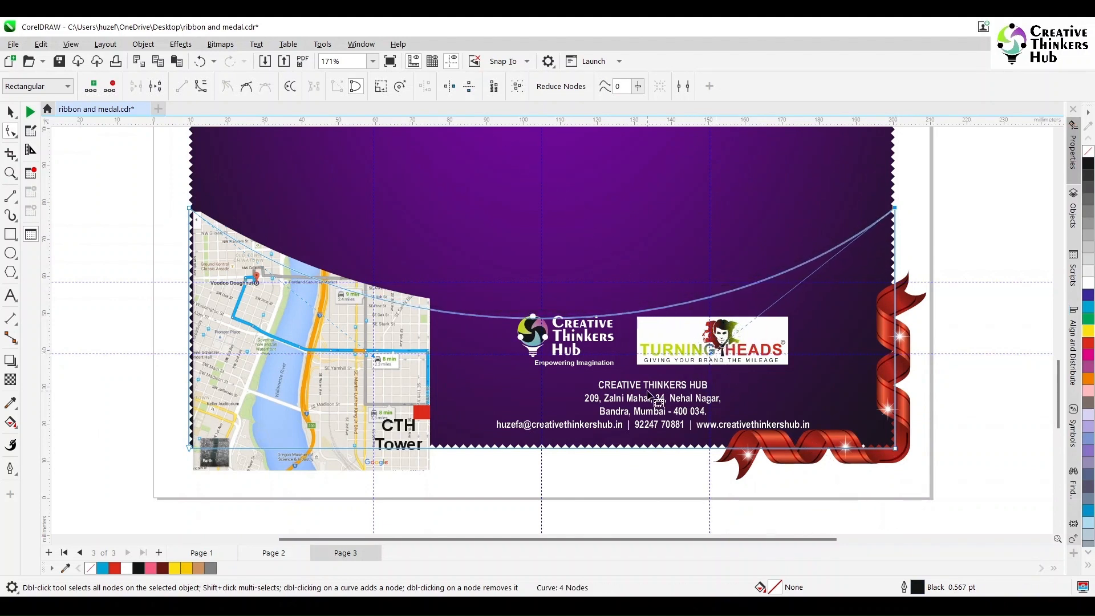
Step: Raise both control handles of the top curve until it follows the map's curved upper edge
{"action": "left_click_drag", "start_coordinate": [377, 358], "coordinate": [380, 343]}
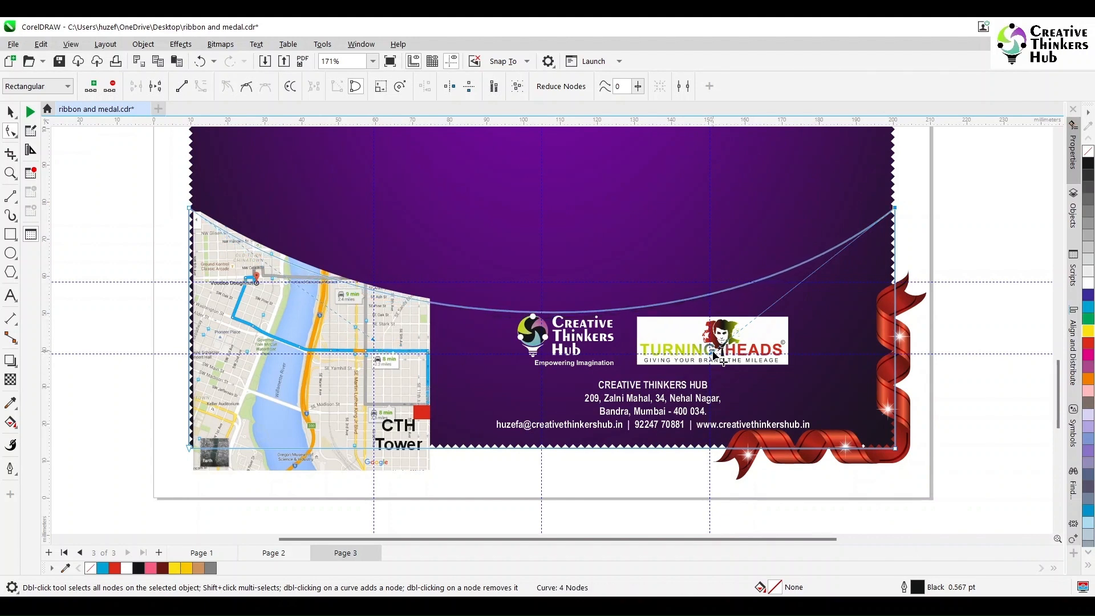
{"action": "left_click_drag", "start_coordinate": [714, 354], "coordinate": [729, 317]}
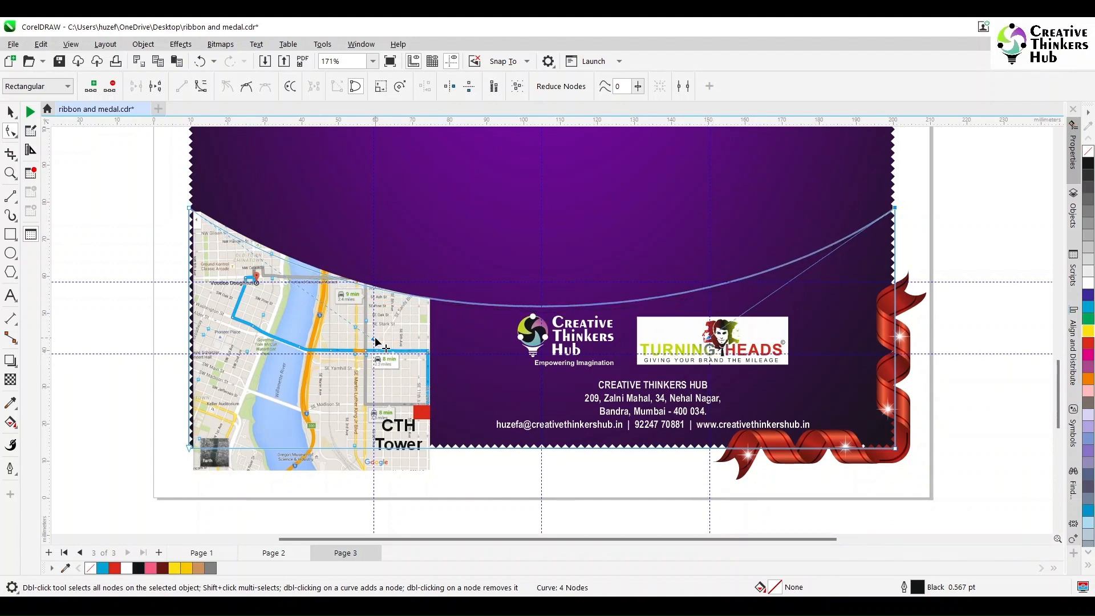
{"action": "left_click_drag", "start_coordinate": [376, 342], "coordinate": [394, 331]}
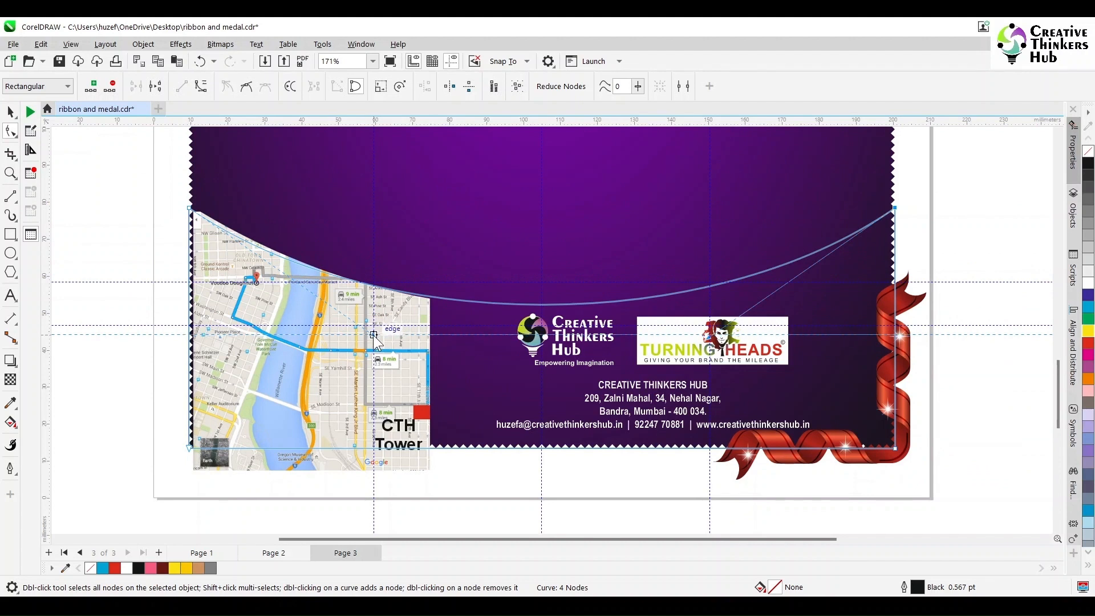
Step: Place a horizontal guideline at Y 44.093 mm through the left control handle and delete the extra guideline just above it
{"action": "left_click", "coordinate": [349, 372]}
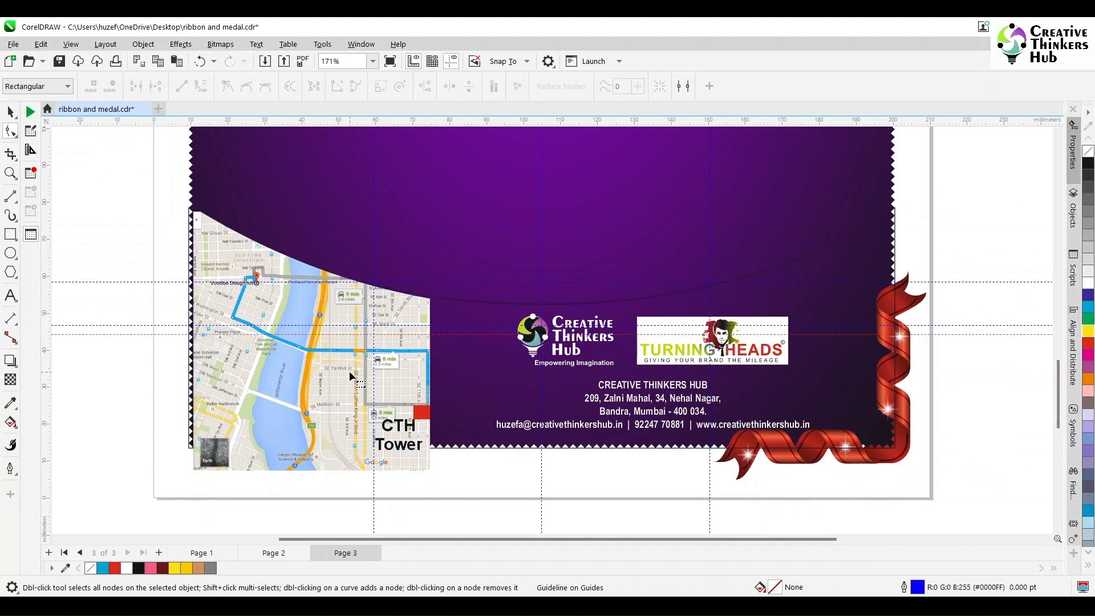
{"action": "left_click", "coordinate": [10, 112]}
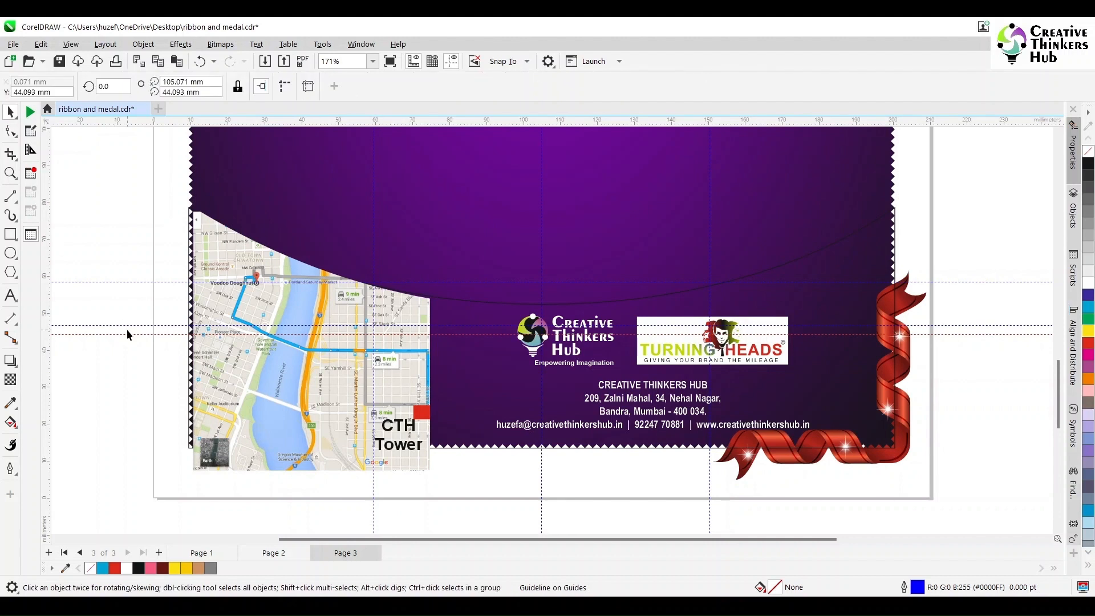
{"action": "left_click", "coordinate": [176, 318]}
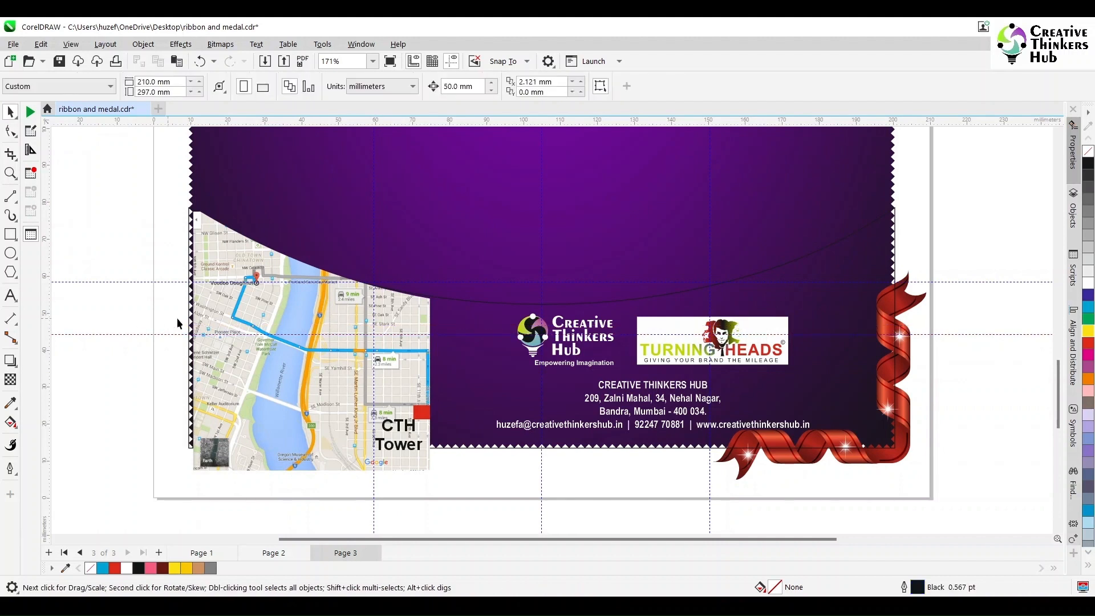
Step: Align both control handles of the top curve with the intersections of the lower horizontal guideline and the outer vertical guidelines
{"action": "left_click", "coordinate": [208, 314]}
{"action": "left_click", "coordinate": [11, 131]}
{"action": "left_click", "coordinate": [192, 211]}
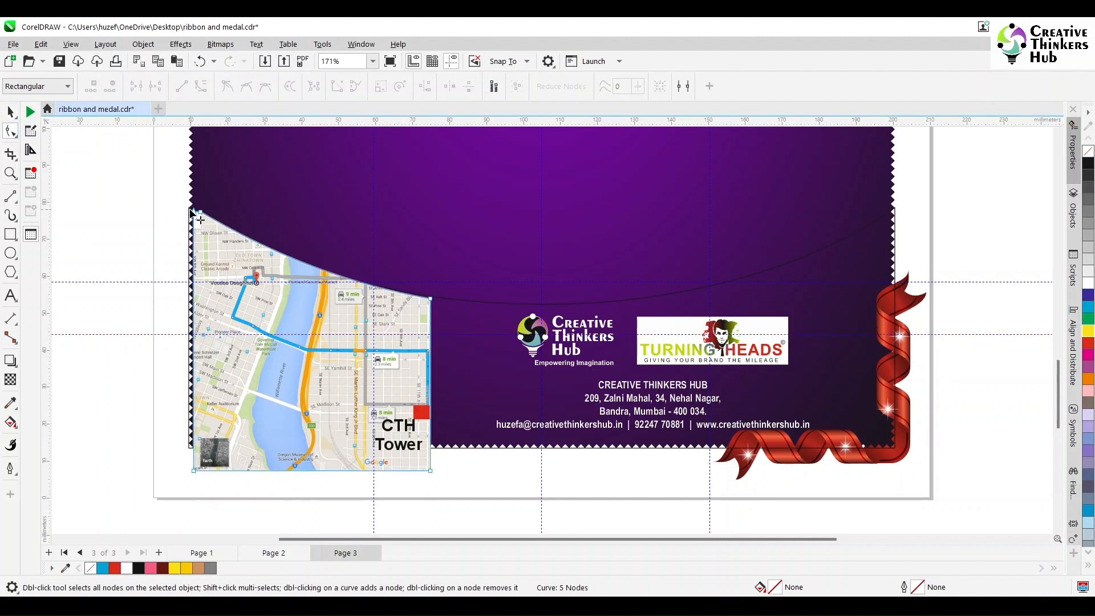
{"action": "left_click", "coordinate": [192, 212]}
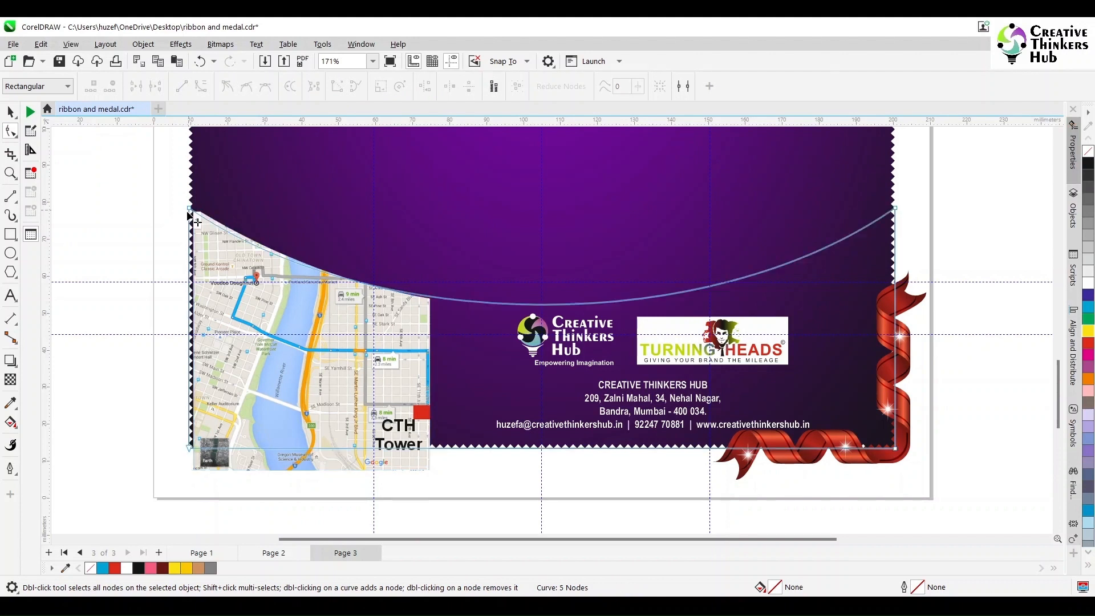
{"action": "left_click", "coordinate": [193, 212]}
{"action": "left_click_drag", "start_coordinate": [374, 338], "coordinate": [374, 335]}
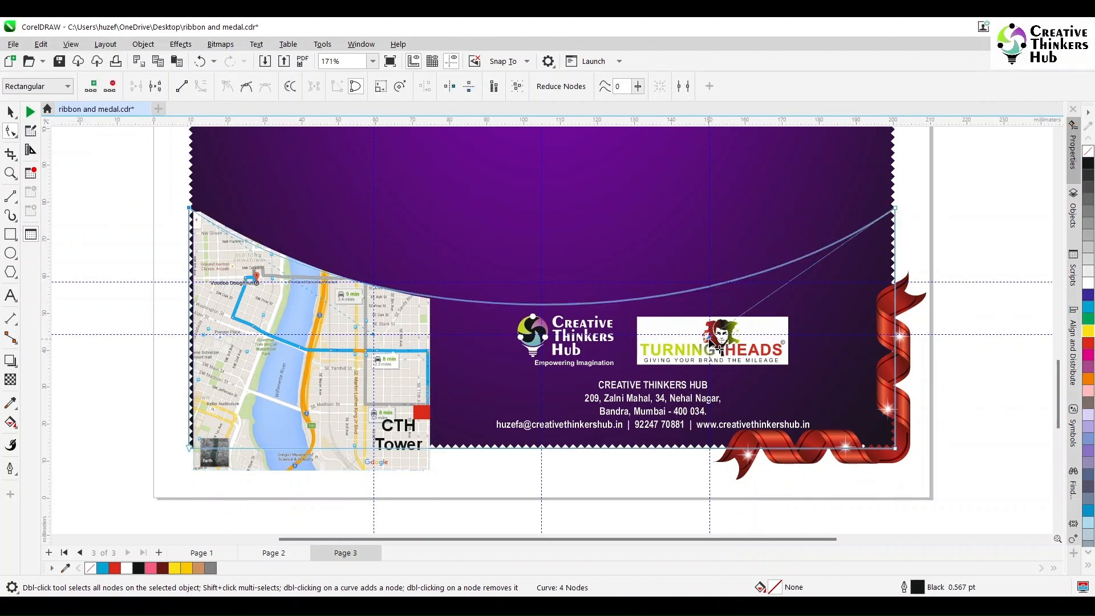
{"action": "left_click_drag", "start_coordinate": [720, 347], "coordinate": [713, 337]}
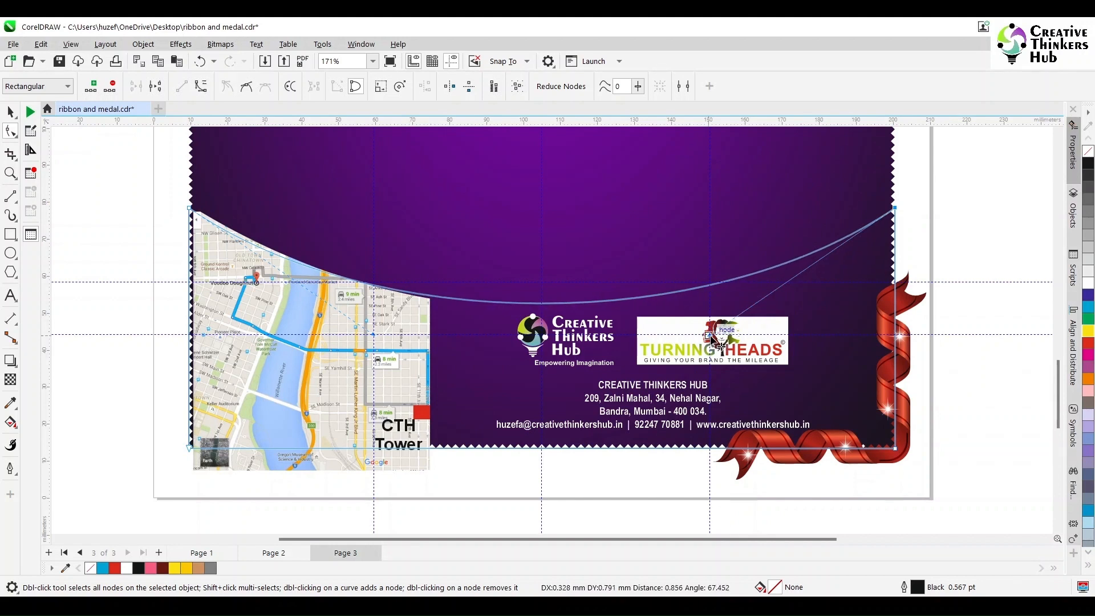
{"action": "left_click_drag", "start_coordinate": [710, 333], "coordinate": [712, 335]}
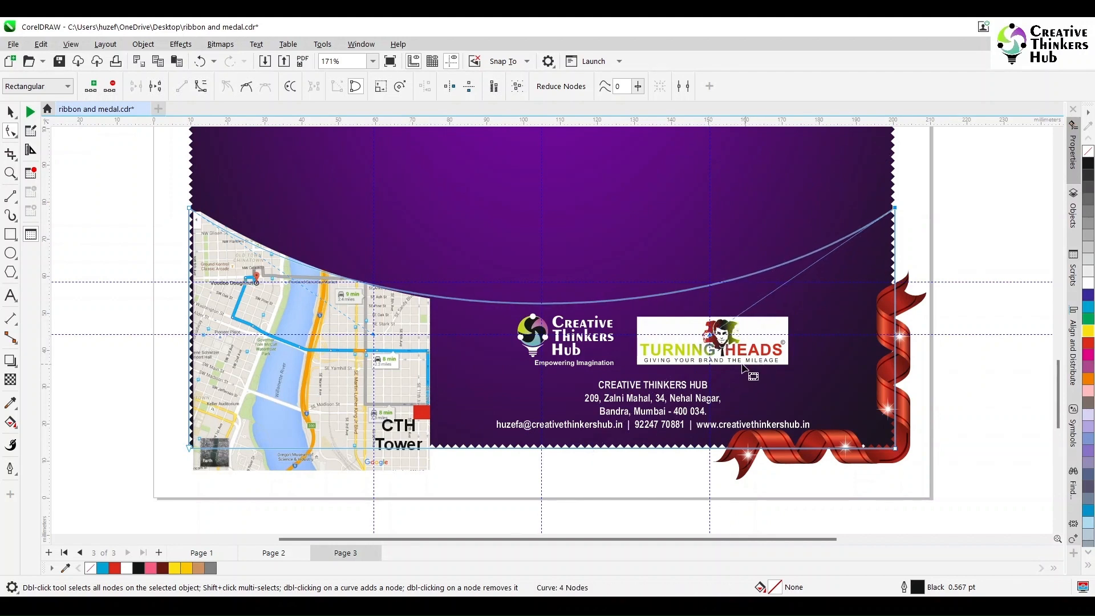
{"action": "left_click", "coordinate": [9, 113]}
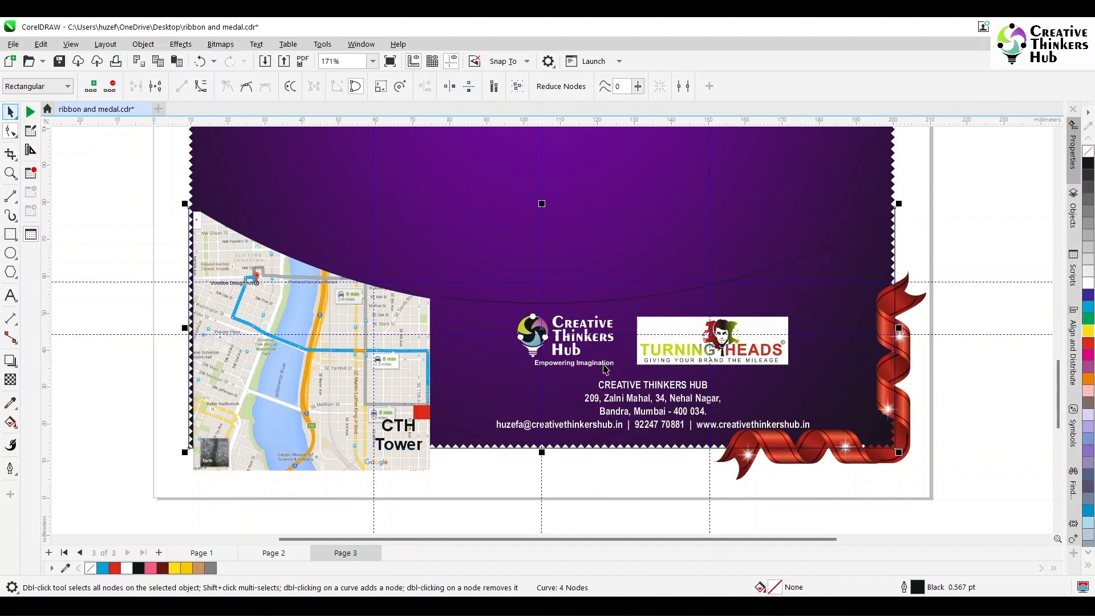
Step: Fill the curved footer shape with solid black behind the logos and contact details
{"action": "left_click", "coordinate": [92, 211]}
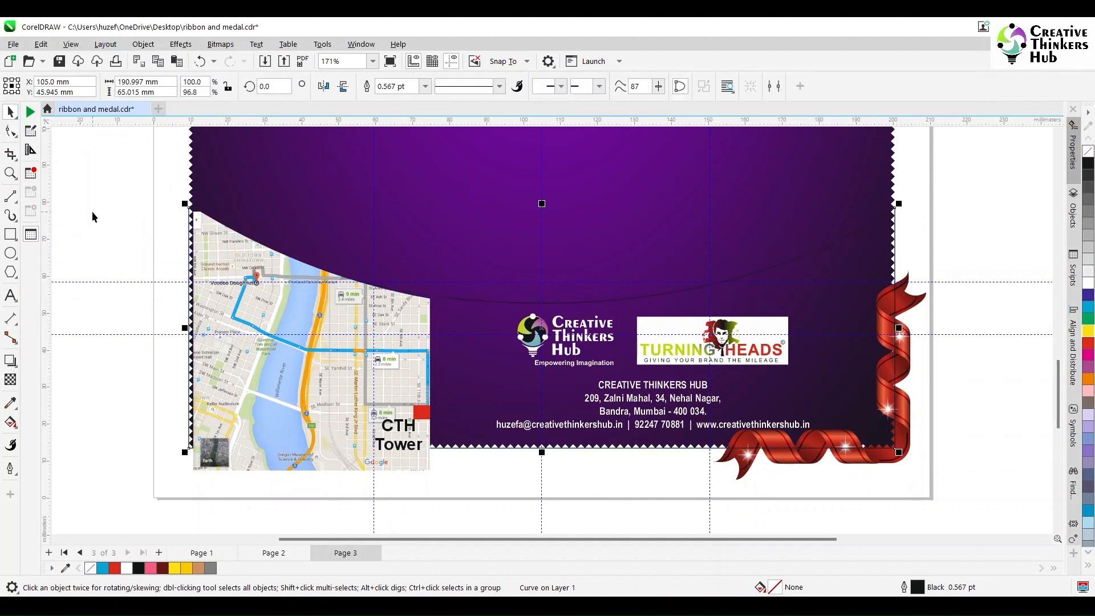
{"action": "left_click", "coordinate": [476, 326]}
{"action": "left_click", "coordinate": [1088, 165]}
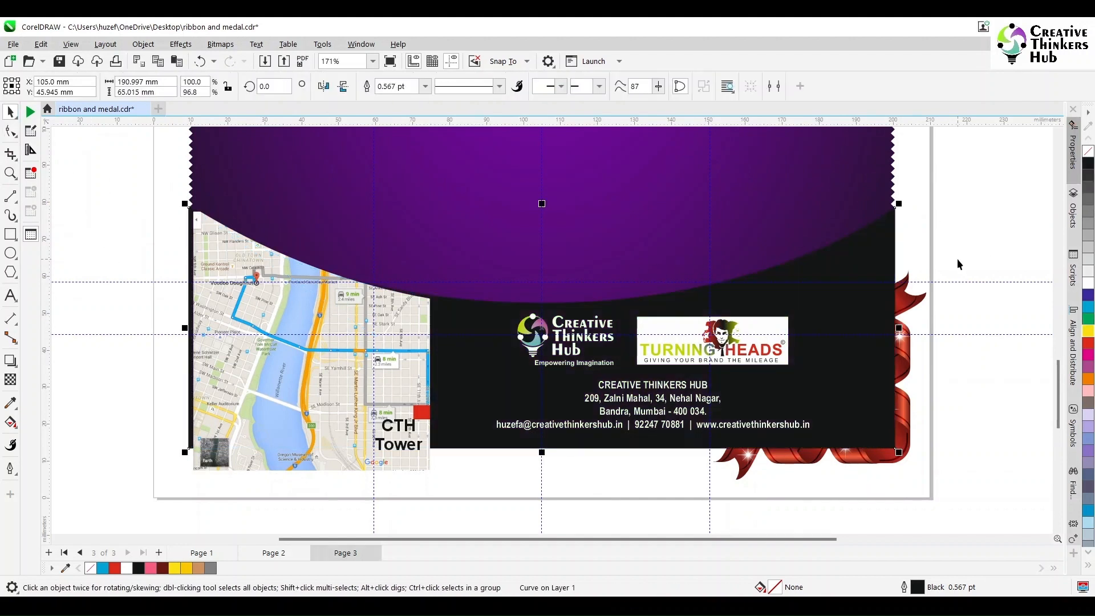
{"action": "left_click", "coordinate": [979, 318]}
Step: Move the map together with its CTH Tower label up and left until the map meets the footer's left edge
{"action": "left_click", "coordinate": [383, 378]}
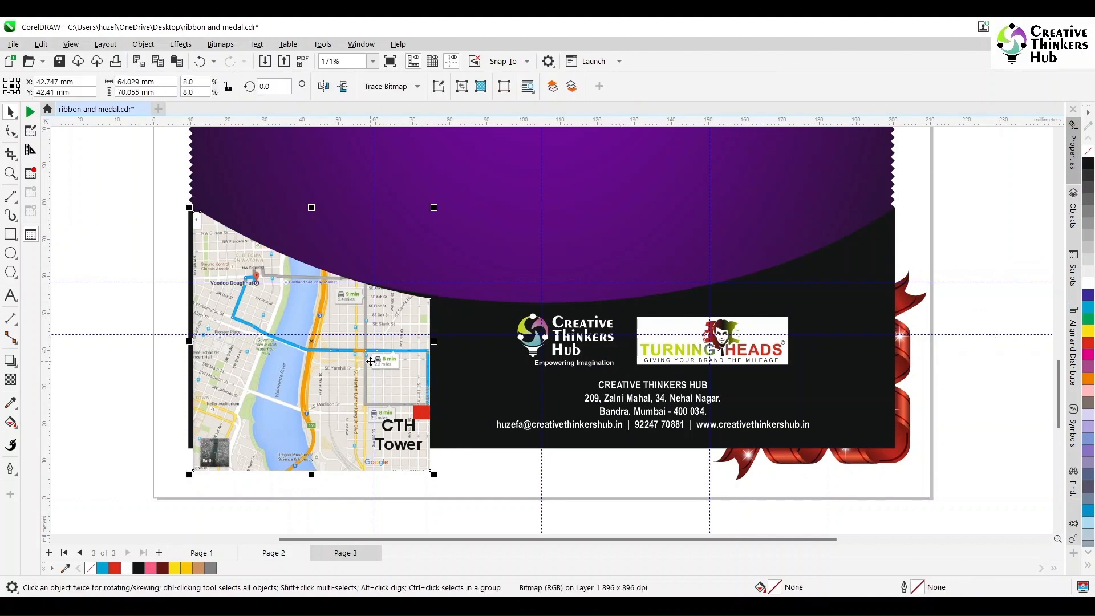
{"action": "left_click_drag", "start_coordinate": [371, 360], "coordinate": [386, 362]}
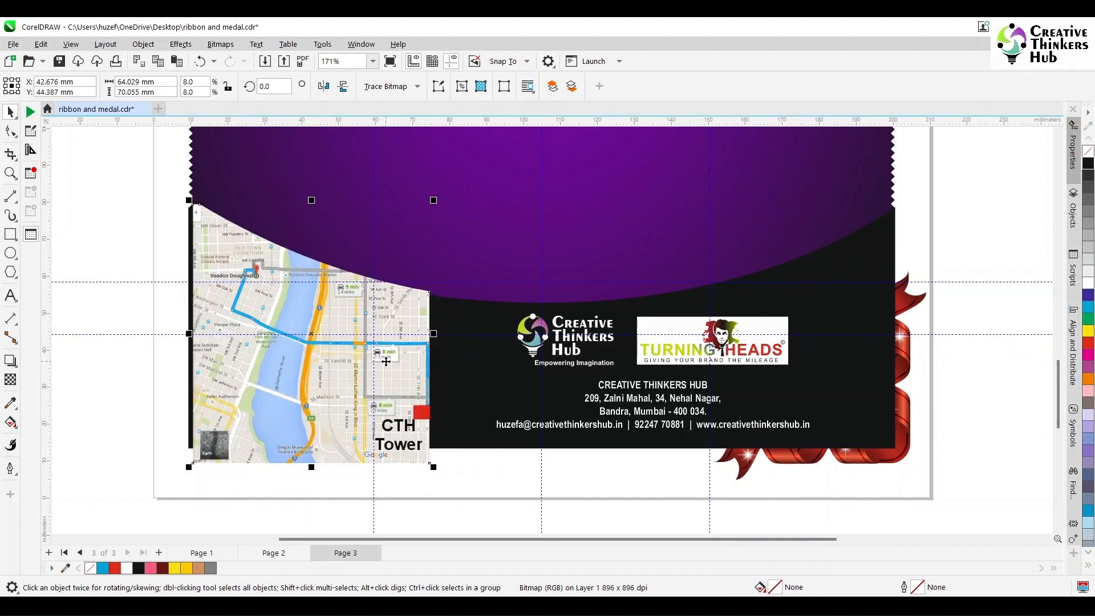
{"action": "left_click", "coordinate": [11, 131]}
{"action": "key", "text": "ctrl+z"}
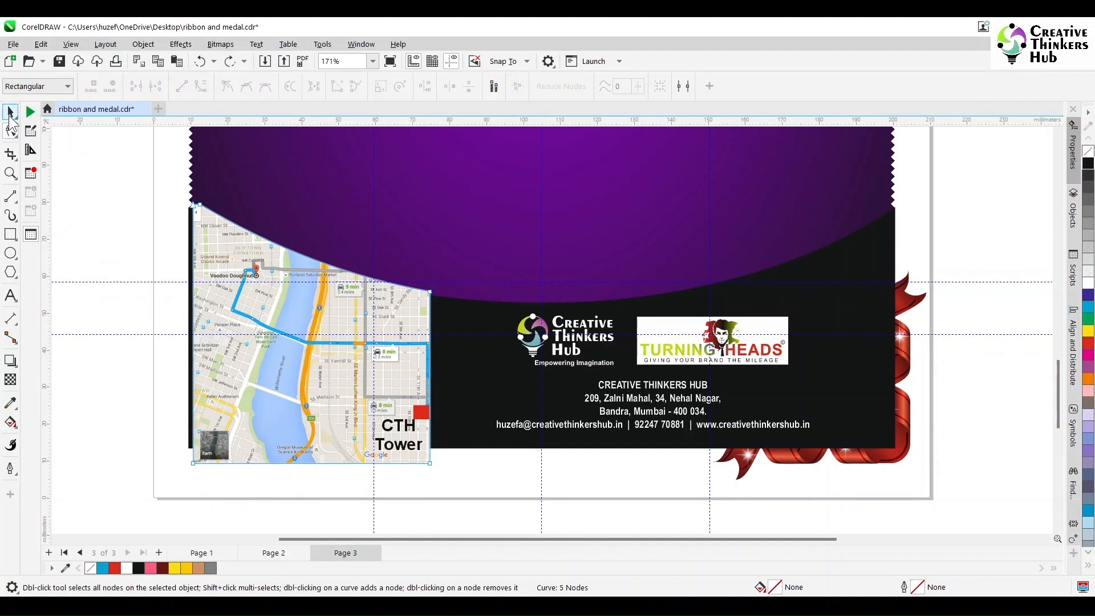
{"action": "left_click", "coordinate": [11, 113]}
{"action": "left_click_drag", "start_coordinate": [456, 491], "coordinate": [316, 377]}
{"action": "left_click", "coordinate": [320, 369], "text": "shift"}
Step: Duplicate the black footer shape and bring the copy to the front
{"action": "left_click", "coordinate": [485, 400]}
{"action": "key", "text": "shift+Page_Up"}
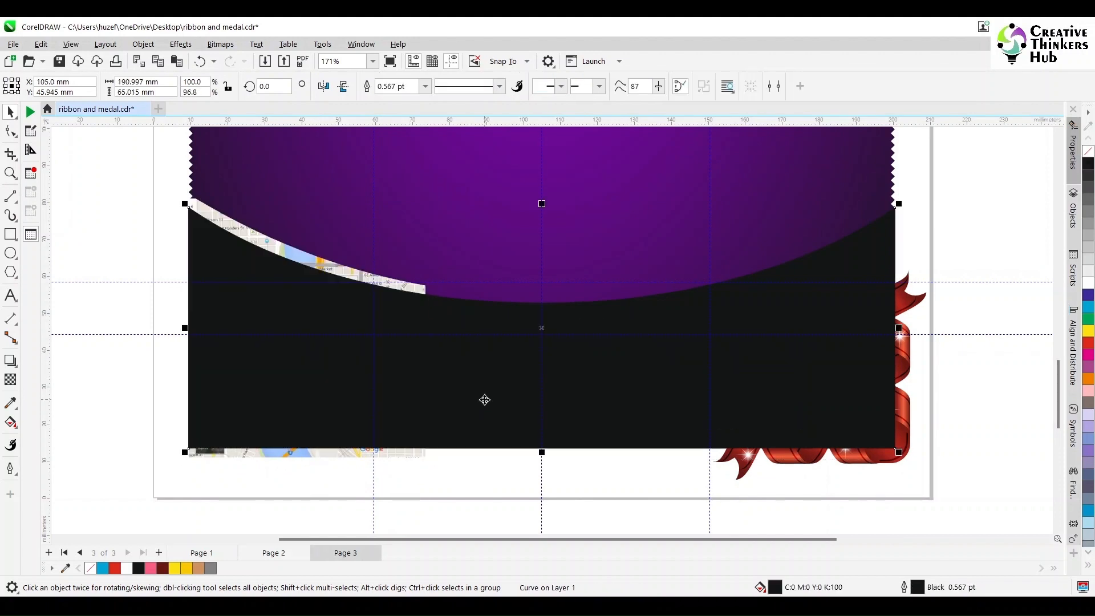
{"action": "left_click", "coordinate": [10, 130]}
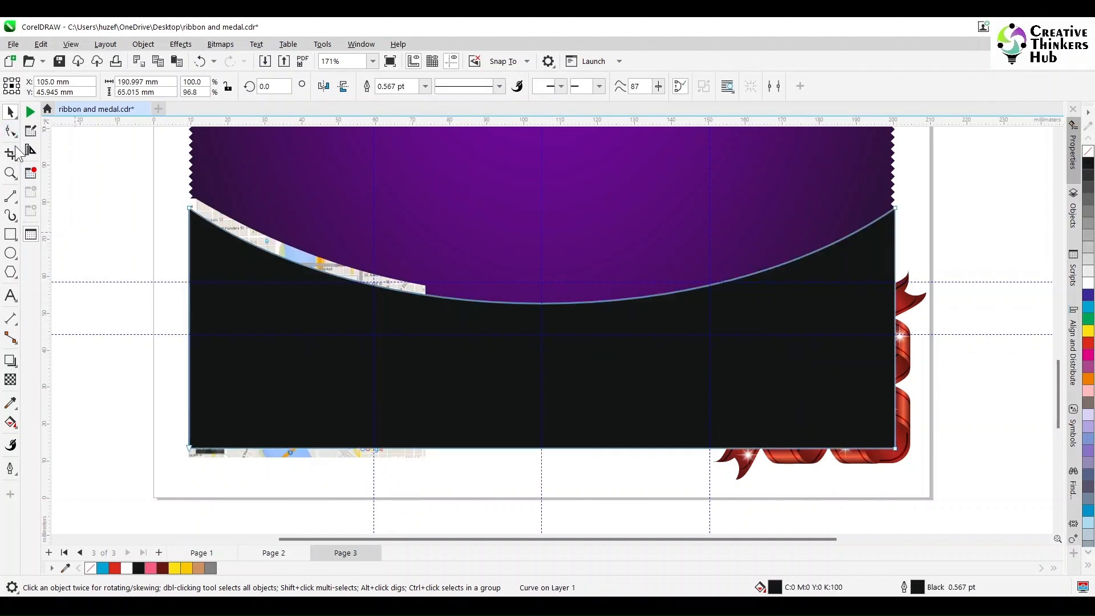
{"action": "left_click", "coordinate": [10, 112]}
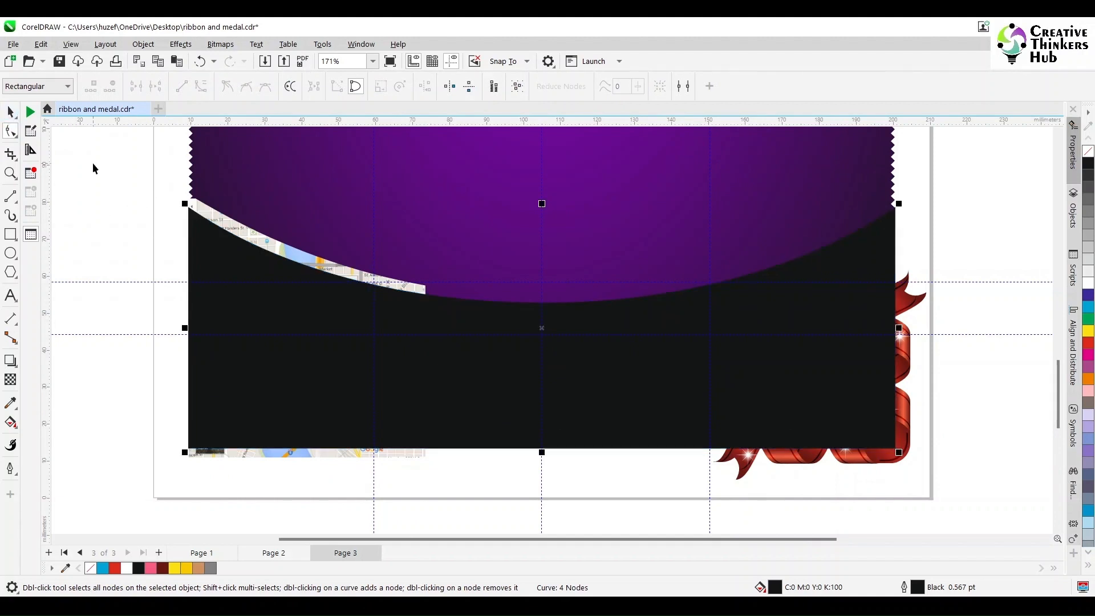
Step: Set the nudge distance to 2 mm and raise both upper corner nodes of the front footer copy by 2 mm
{"action": "left_click", "coordinate": [93, 163]}
{"action": "left_click_drag", "start_coordinate": [476, 86], "coordinate": [411, 86]}
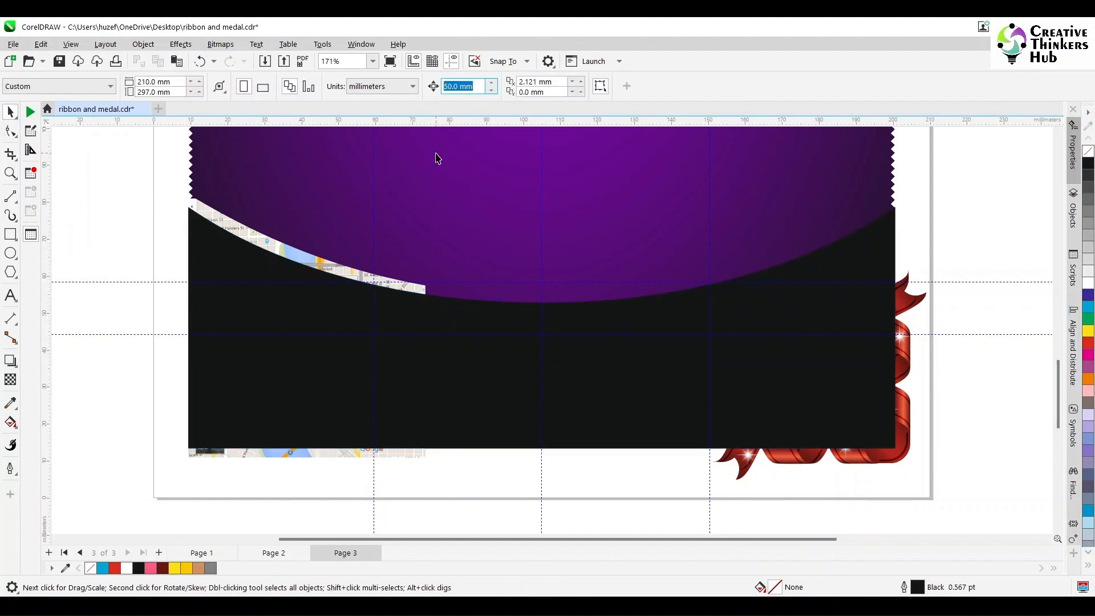
{"action": "type", "text": "2"}
{"action": "key", "text": "Return"}
{"action": "left_click", "coordinate": [223, 253]}
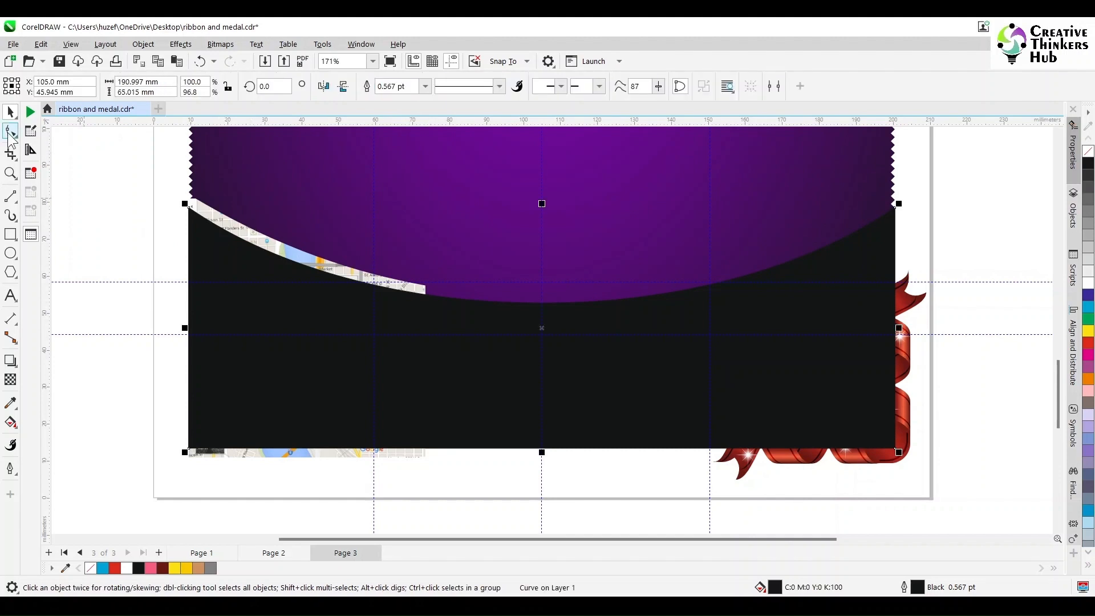
{"action": "left_click", "coordinate": [11, 131]}
{"action": "left_click", "coordinate": [212, 224]}
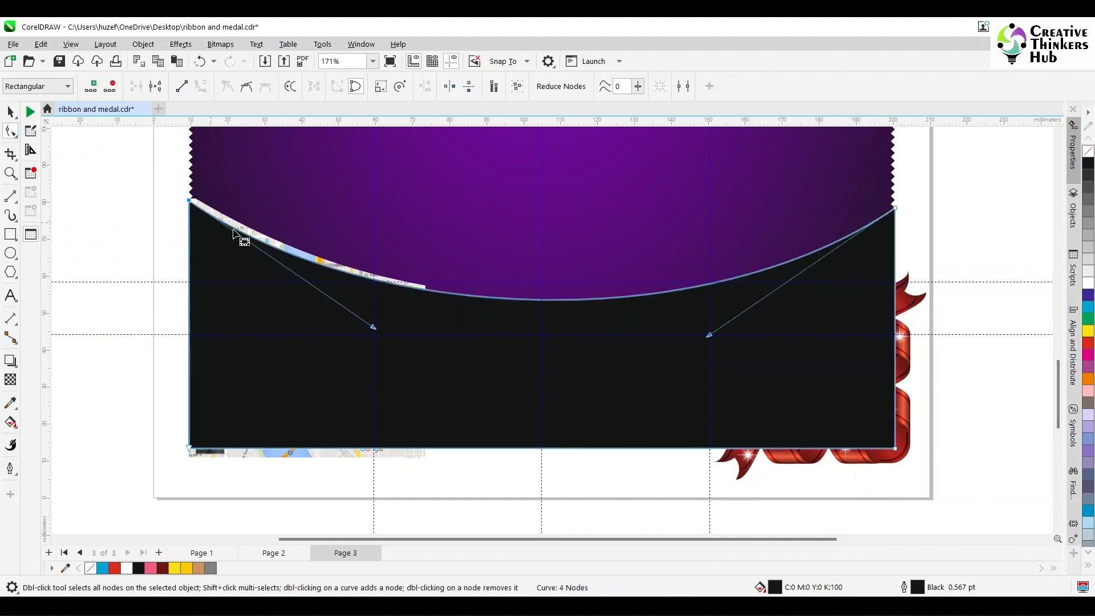
{"action": "key", "text": "Up"}
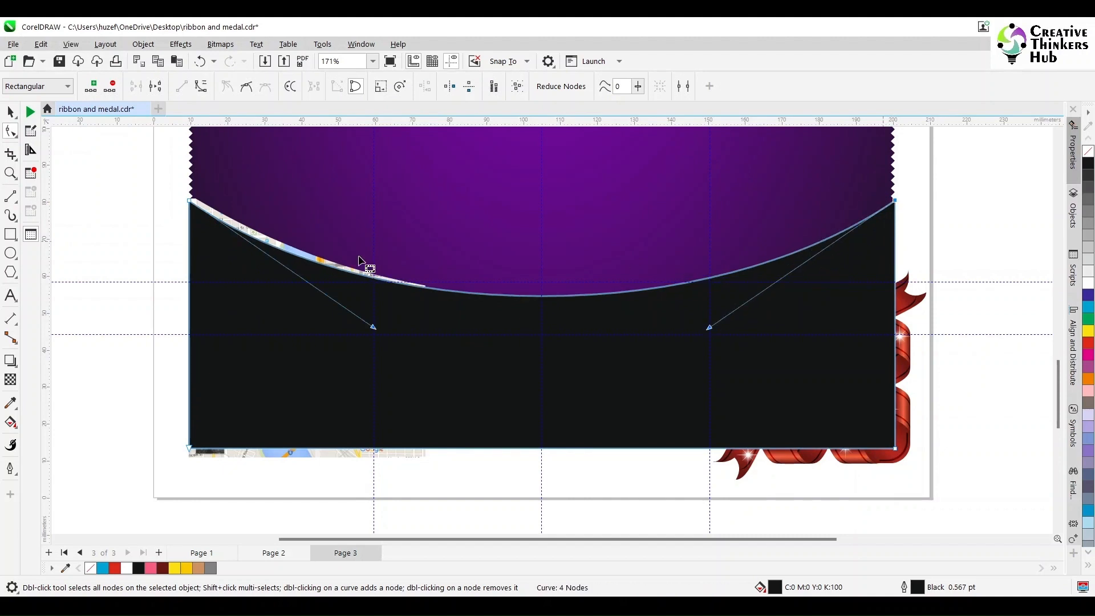
Step: Fill the raised footer copy with yellow and remove its outline
{"action": "key", "text": "space"}
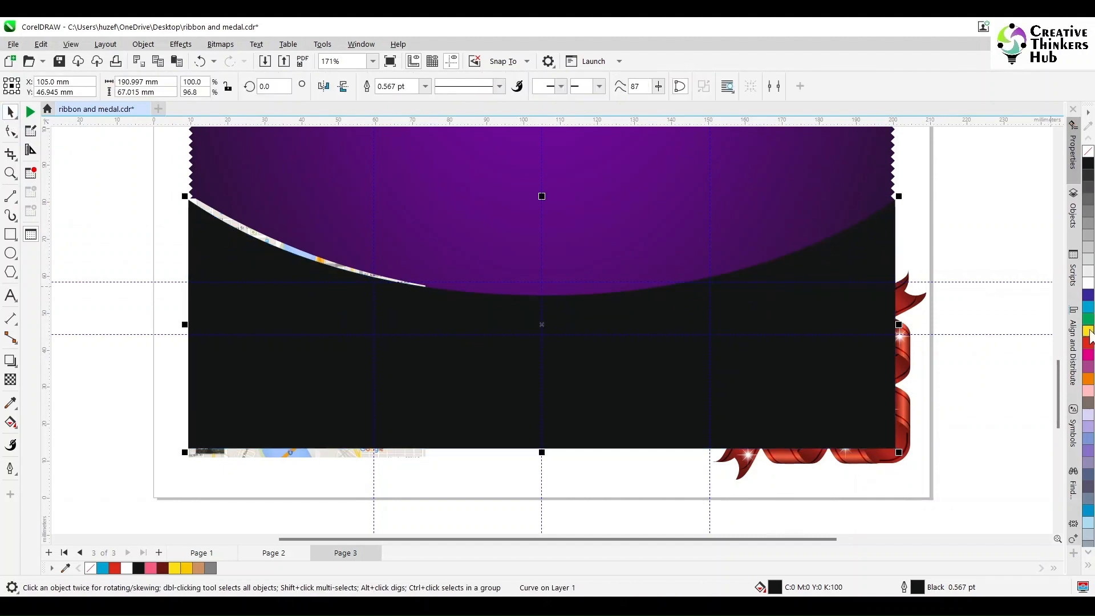
{"action": "left_click", "coordinate": [1088, 331]}
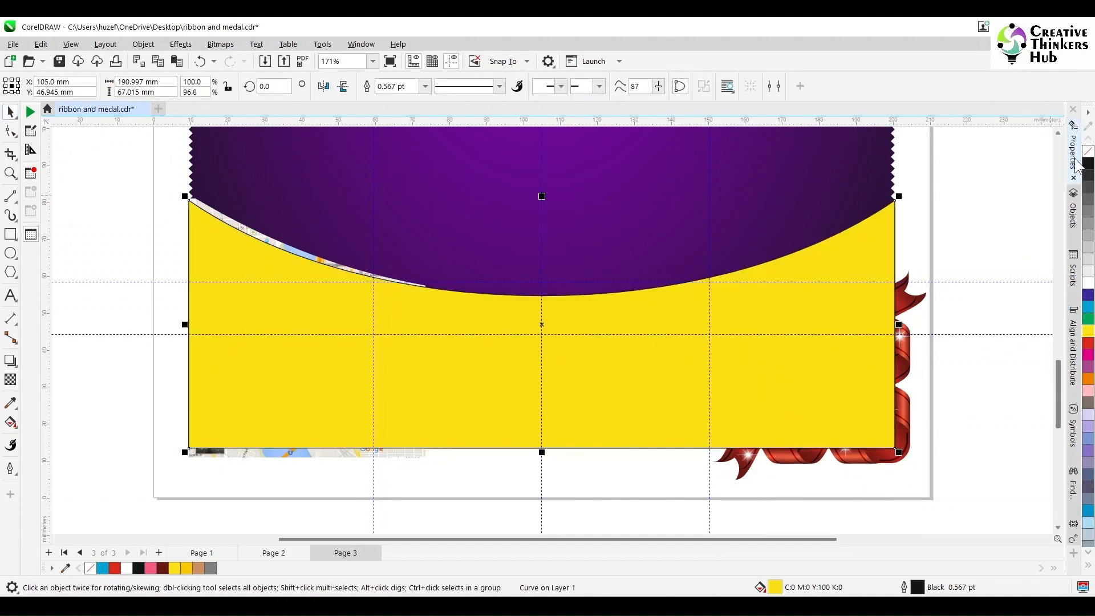
{"action": "left_click", "coordinate": [992, 197]}
{"action": "left_click", "coordinate": [857, 254]}
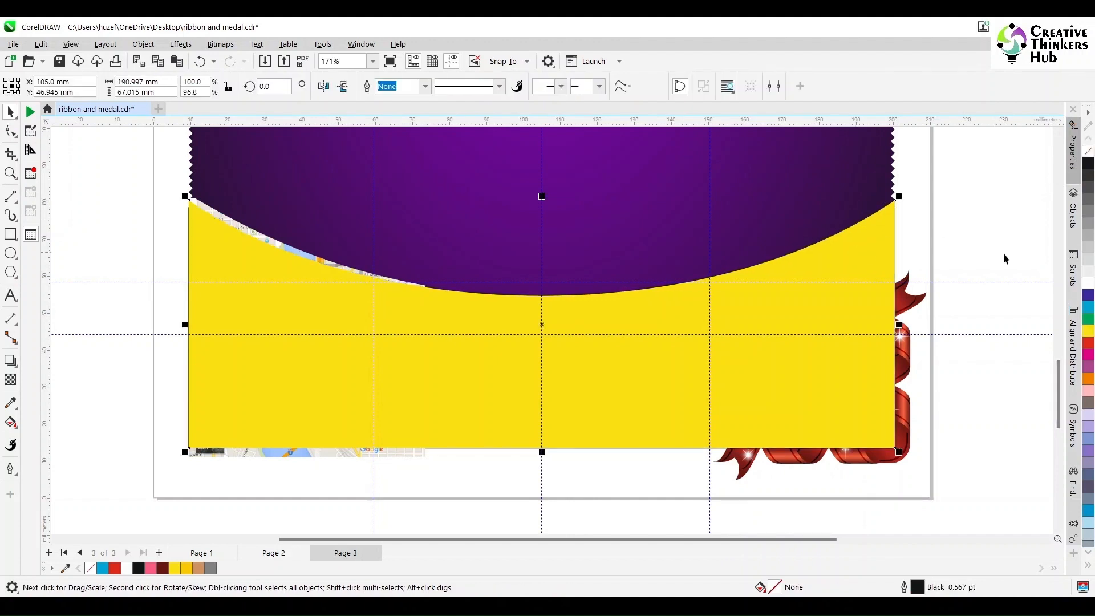
Step: Send the yellow copy behind the black footer, map, logos and contact text
{"action": "key", "text": "shift+Page_Down"}
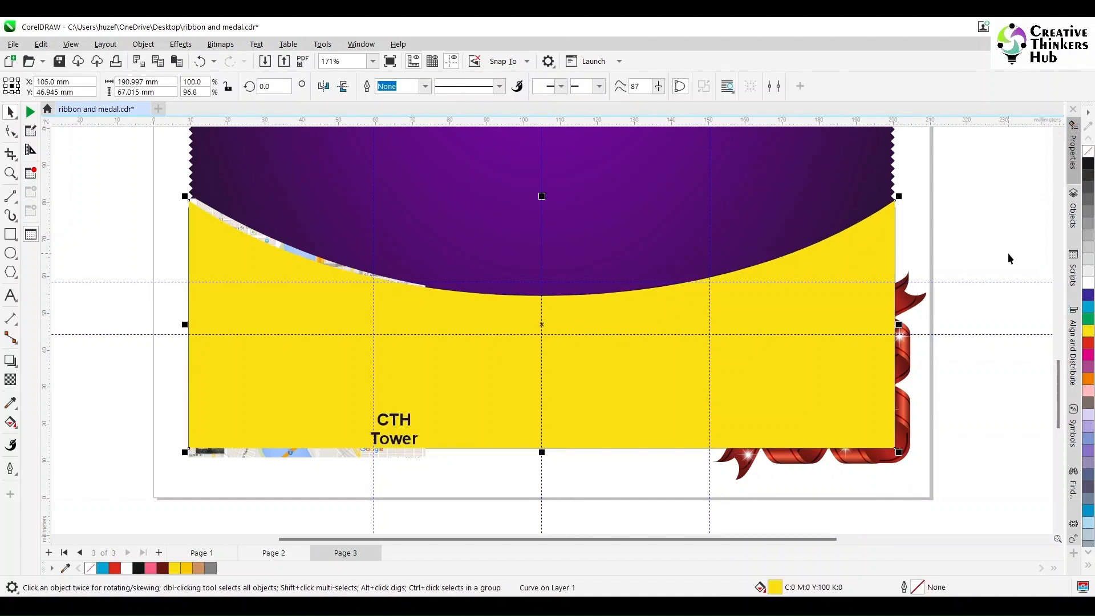
{"action": "left_click", "coordinate": [991, 232]}
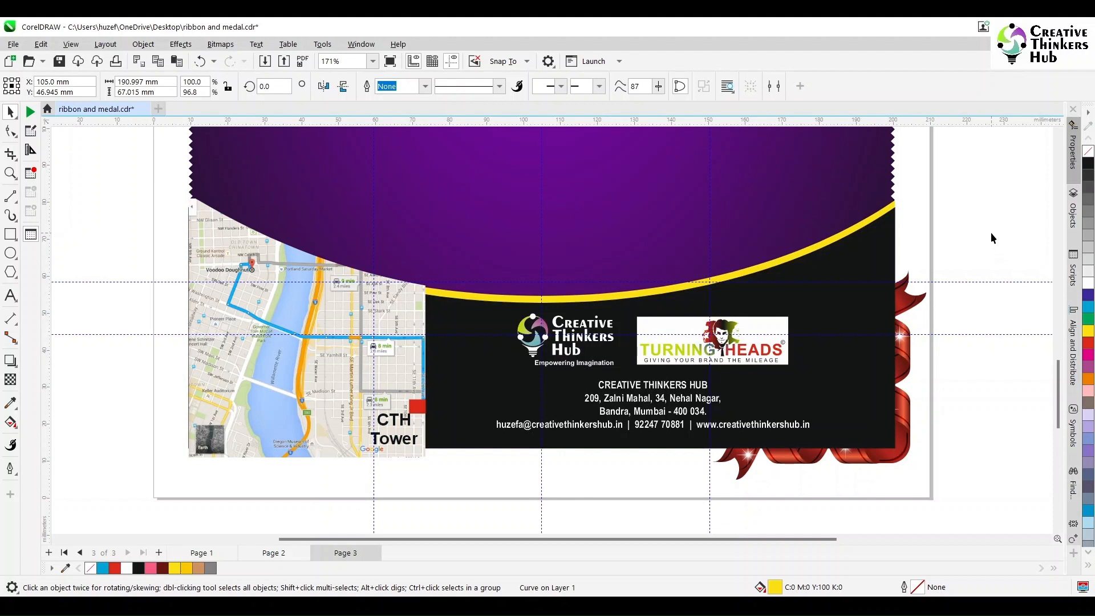
Step: Raise the lower horizontal guideline by 6 mm as a reference for the yellow shape's control handles
{"action": "key", "text": "F10"}
{"action": "left_click", "coordinate": [431, 296]}
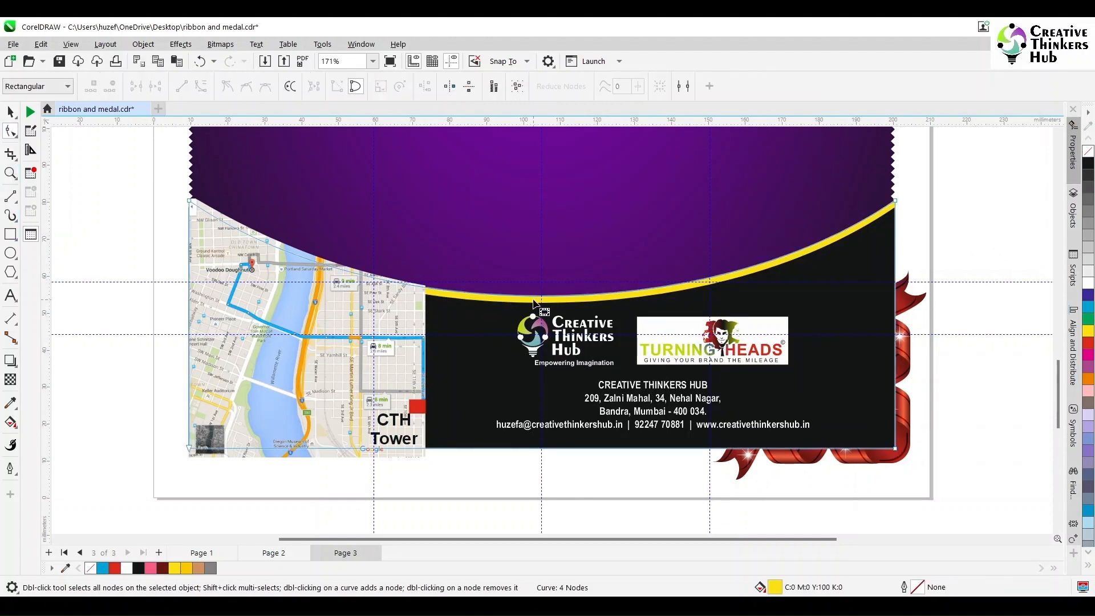
{"action": "left_click", "coordinate": [894, 202]}
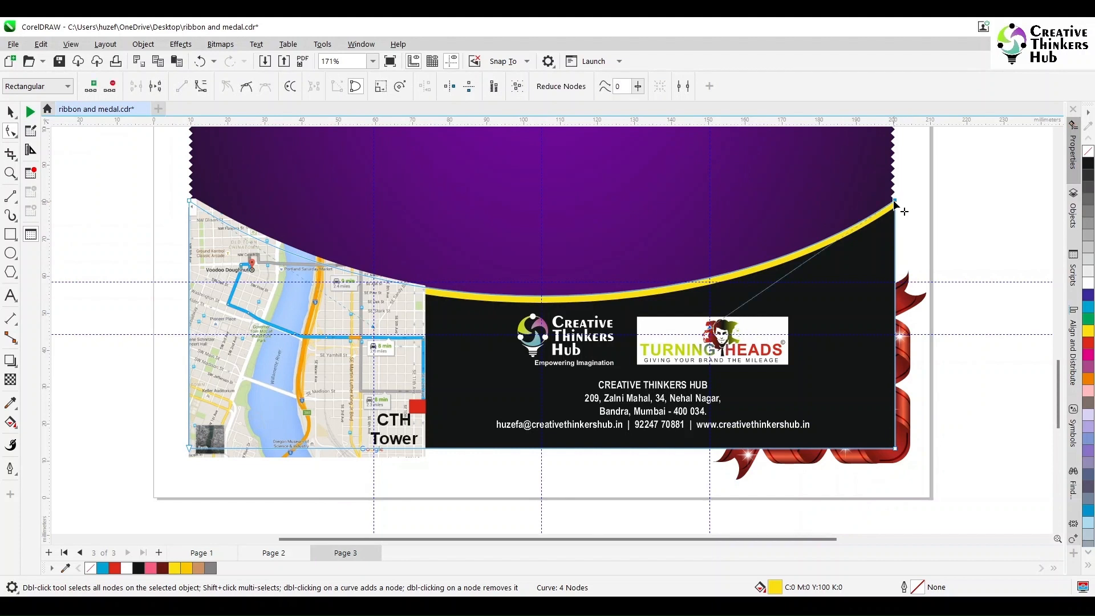
{"action": "left_click", "coordinate": [725, 328]}
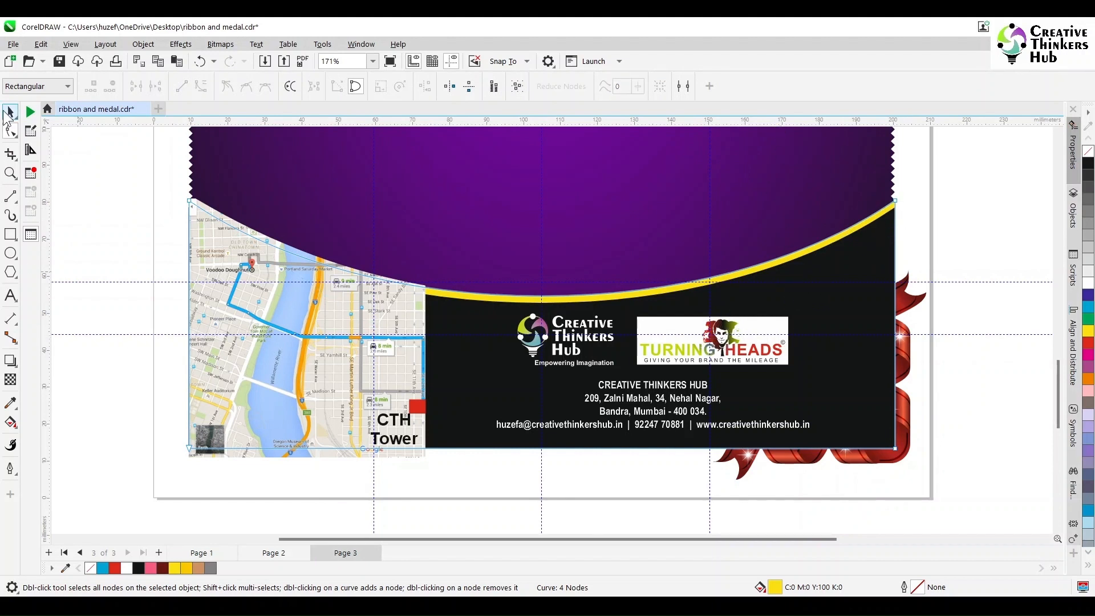
{"action": "left_click", "coordinate": [5, 112]}
{"action": "left_click", "coordinate": [832, 335]}
{"action": "key", "text": "Up"}
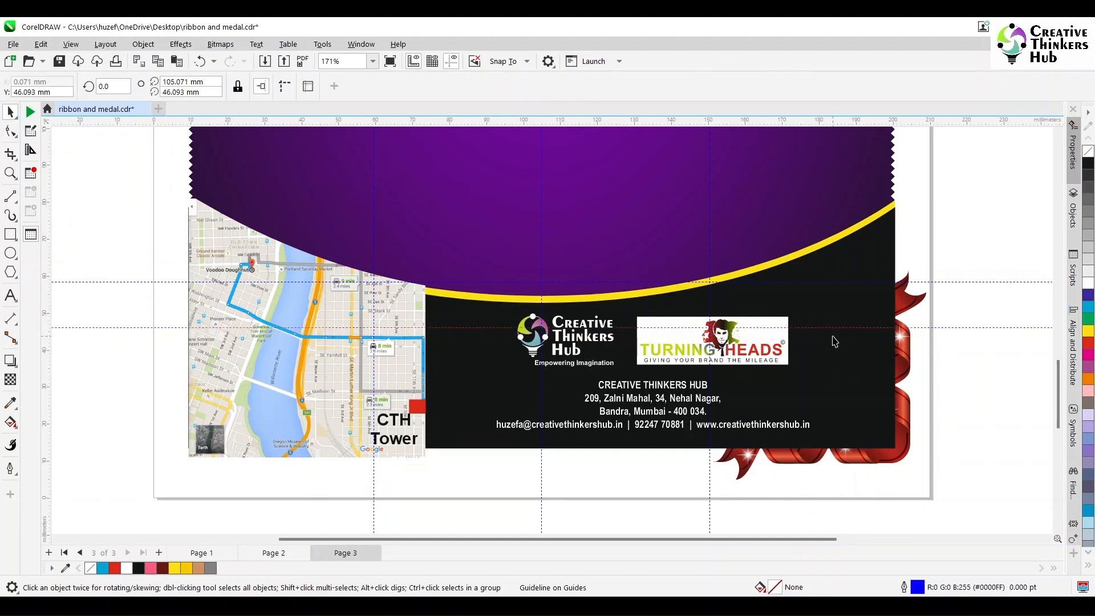
{"action": "key", "text": "Up"}
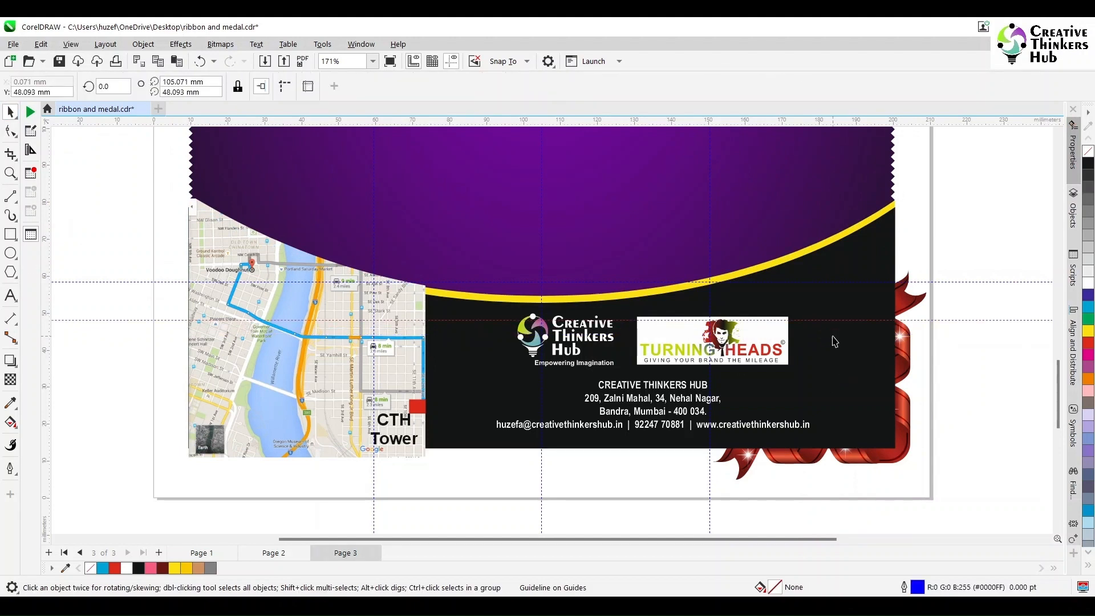
{"action": "key", "text": "Up"}
Step: Raise both control handles of the yellow shape's top curve to where the moved guideline crosses the outer vertical guidelines
{"action": "left_click", "coordinate": [818, 308]}
{"action": "left_click", "coordinate": [11, 131]}
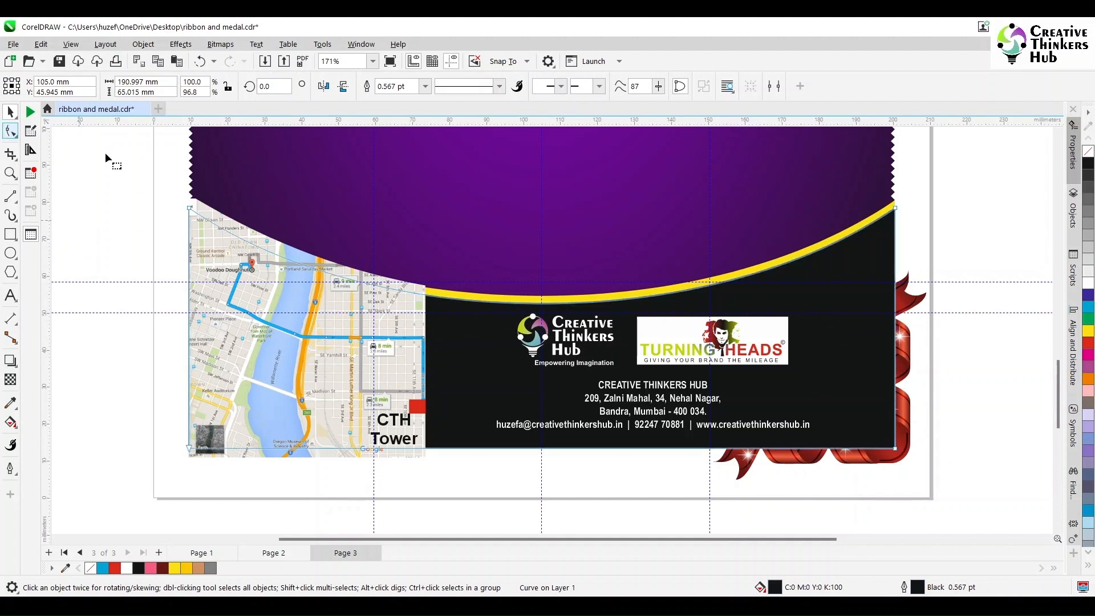
{"action": "left_click", "coordinate": [893, 205]}
{"action": "left_click", "coordinate": [894, 205]}
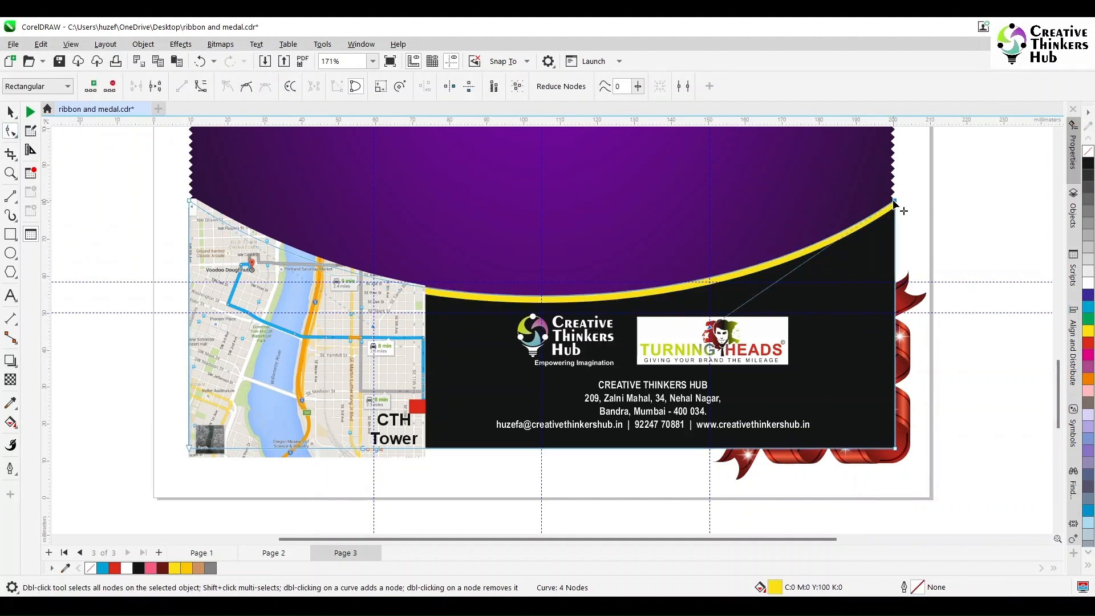
{"action": "left_click_drag", "start_coordinate": [709, 328], "coordinate": [710, 312]}
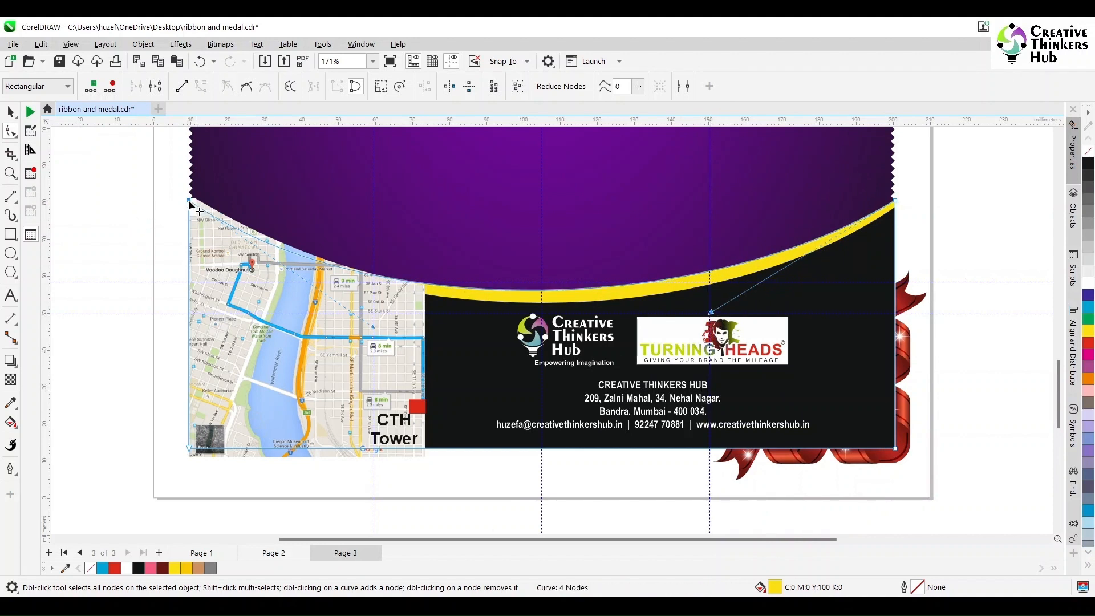
{"action": "left_click_drag", "start_coordinate": [373, 327], "coordinate": [373, 313]}
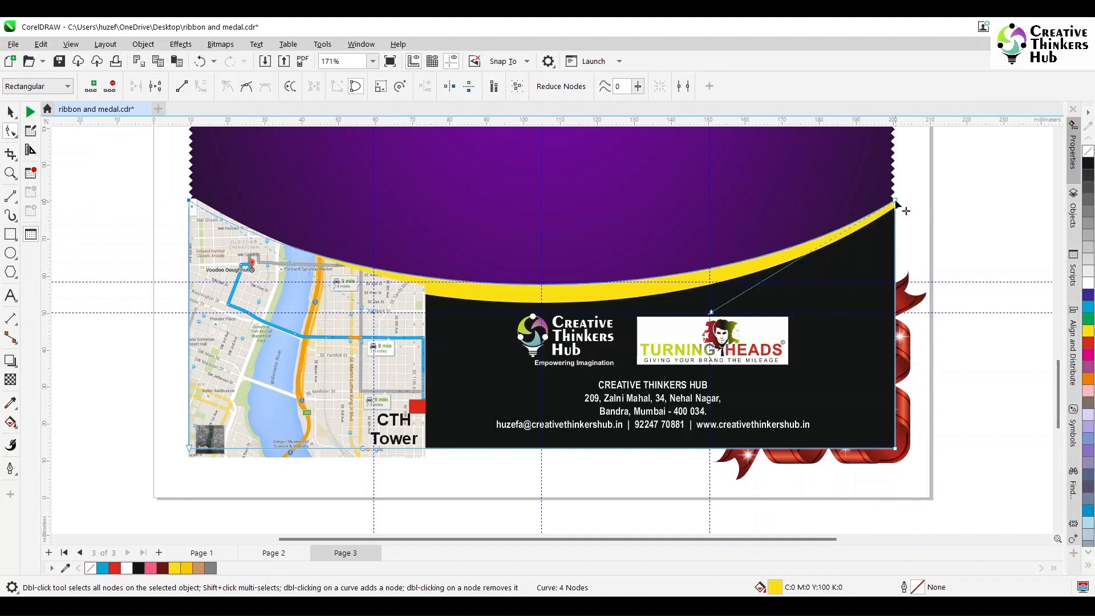
Step: Lower both upper corner nodes of the yellow shape by 1 mm so its band tapers towards the ends
{"action": "left_click_drag", "start_coordinate": [910, 193], "coordinate": [888, 216]}
{"action": "key", "text": "Down"}
{"action": "left_click_drag", "start_coordinate": [169, 202], "coordinate": [212, 215]}
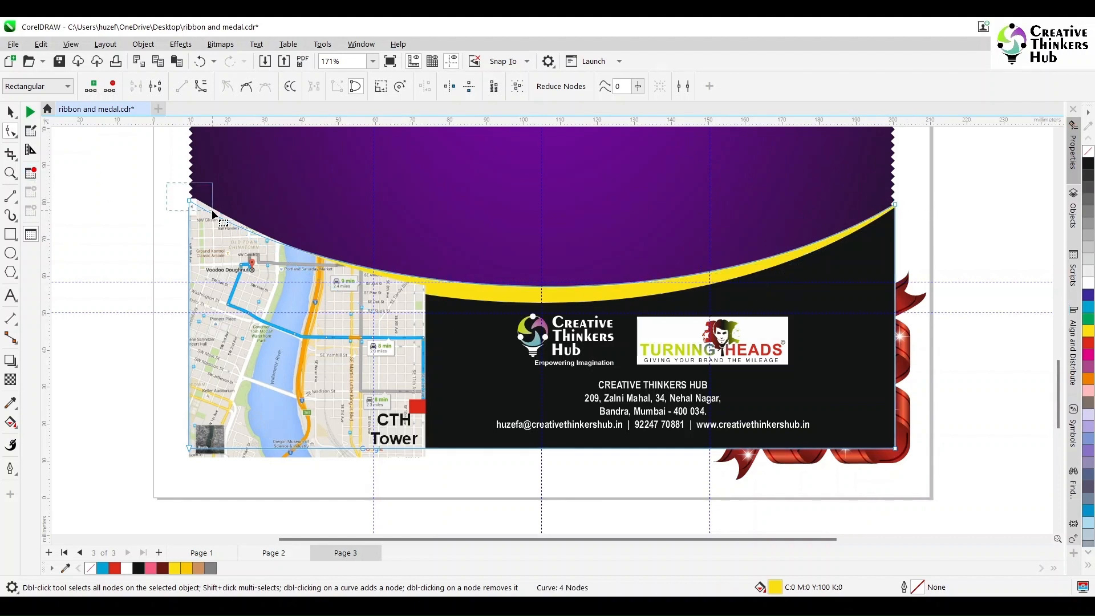
{"action": "key", "text": "Down"}
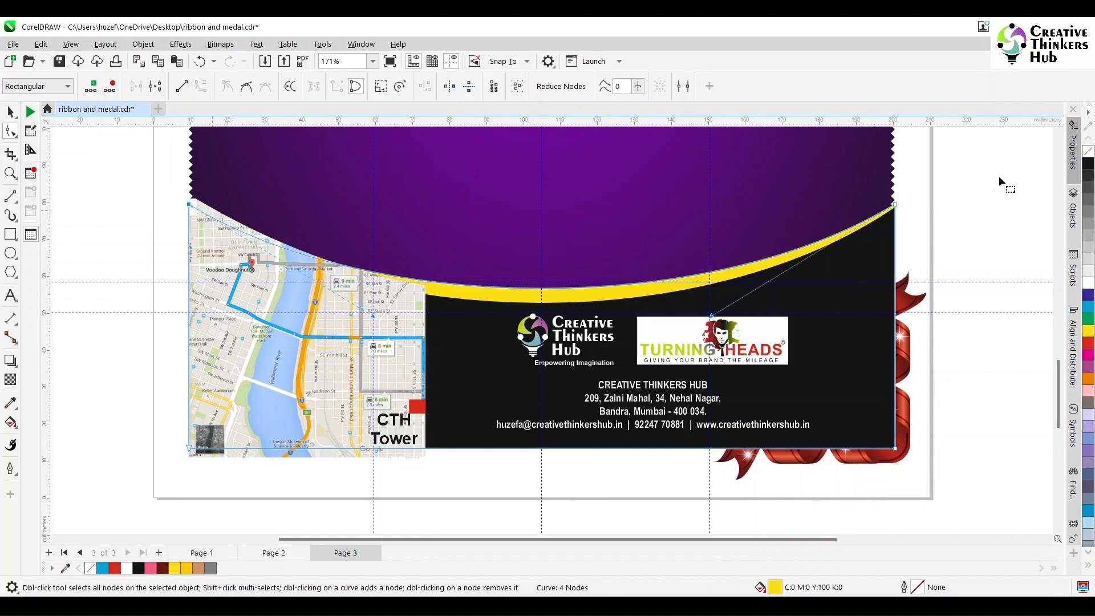
{"action": "left_click", "coordinate": [11, 112]}
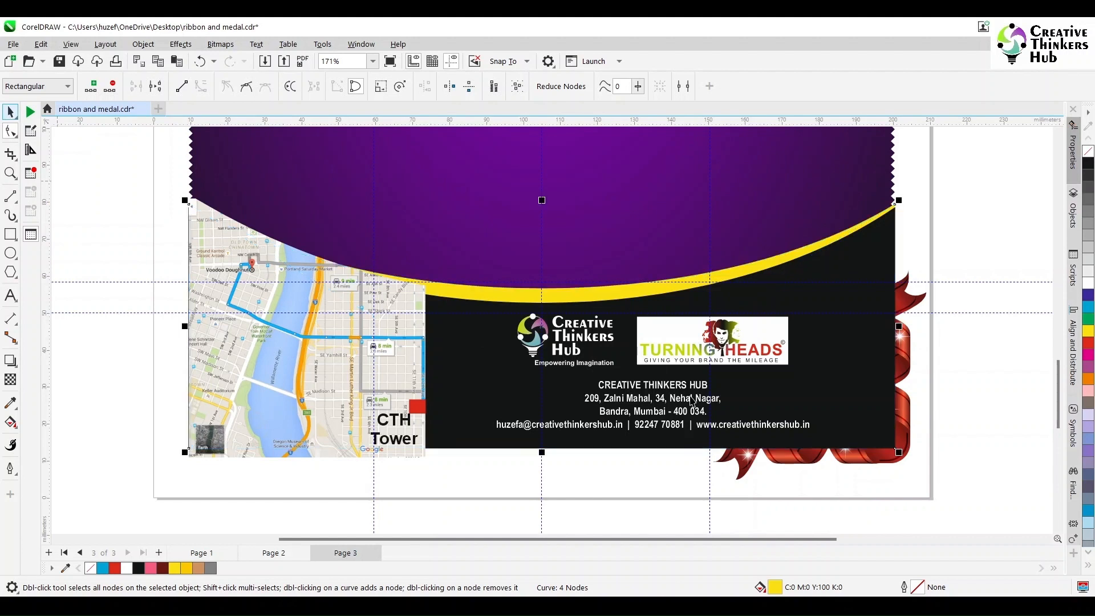
Step: Change the yellow band's fill to a fountain fill and add a colour node at 50% of the gradient
{"action": "double_click", "coordinate": [776, 588]}
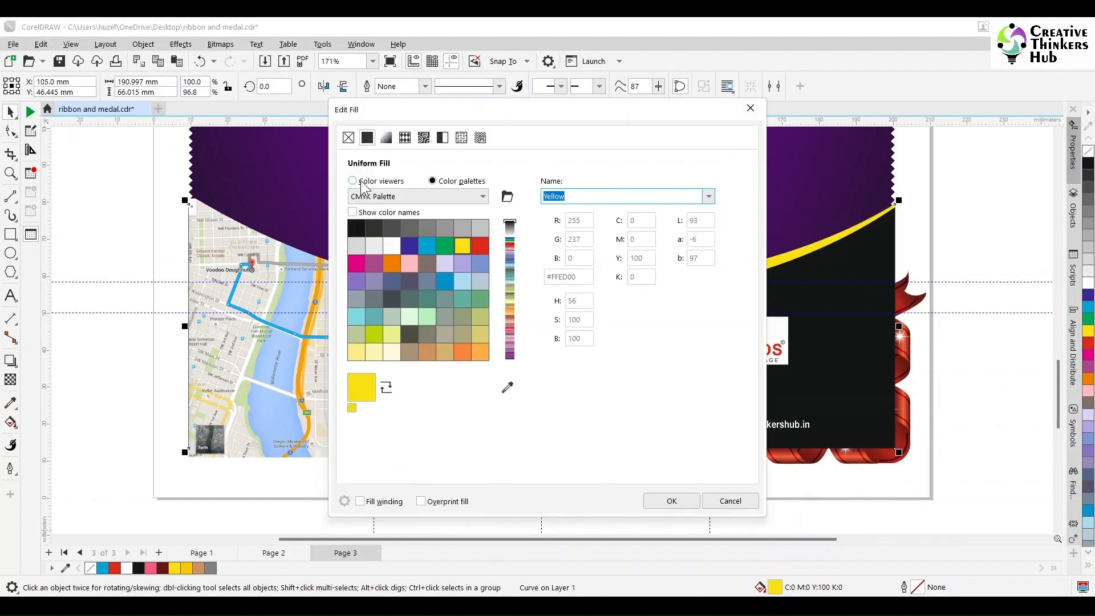
{"action": "left_click", "coordinate": [360, 181]}
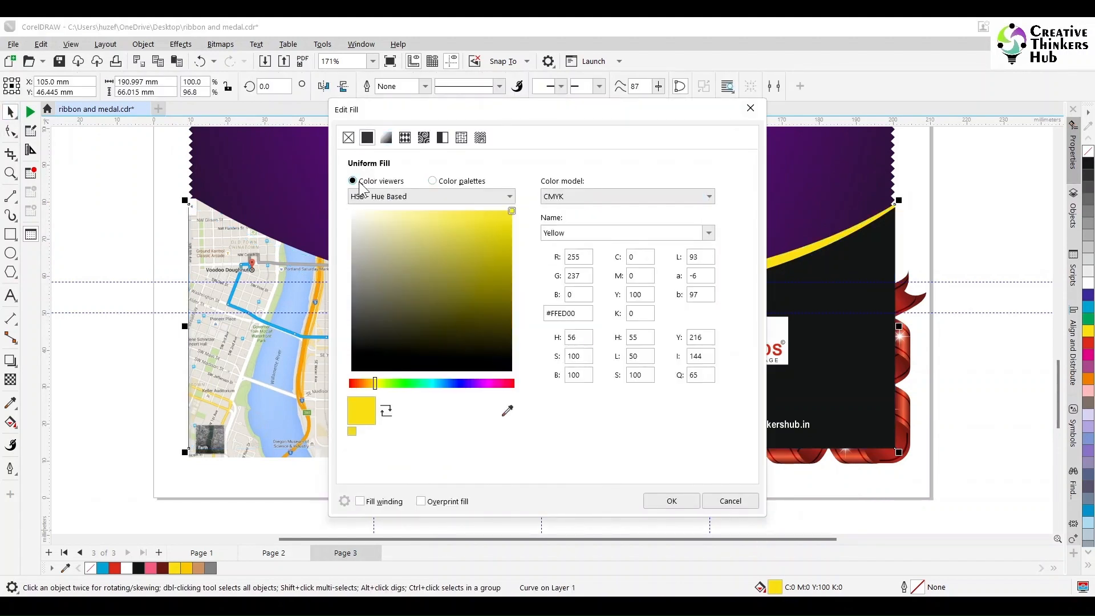
{"action": "left_click", "coordinate": [385, 138]}
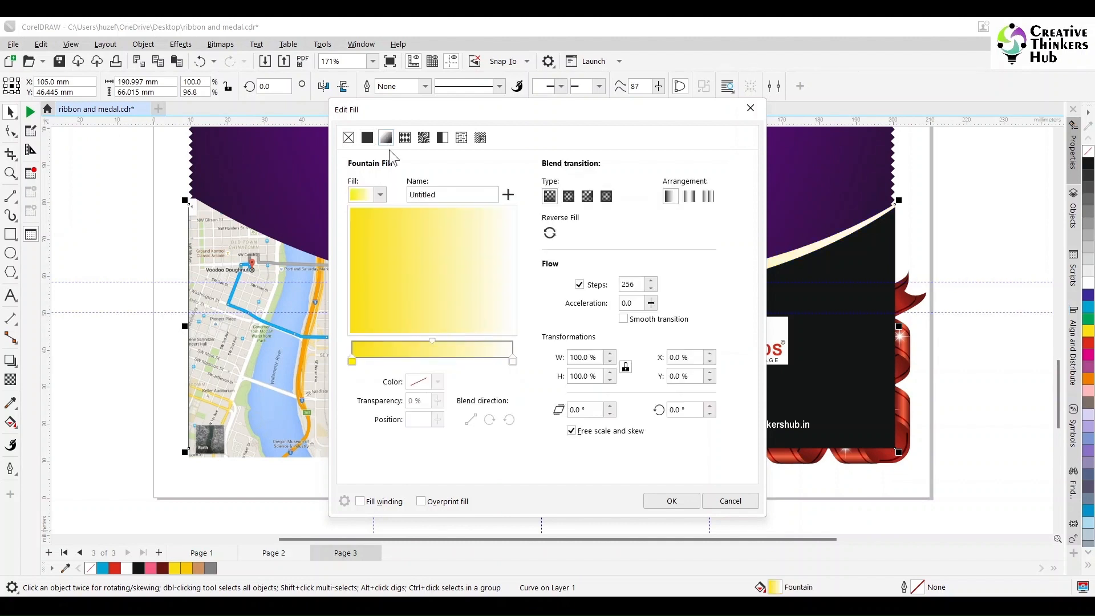
{"action": "left_click", "coordinate": [512, 361]}
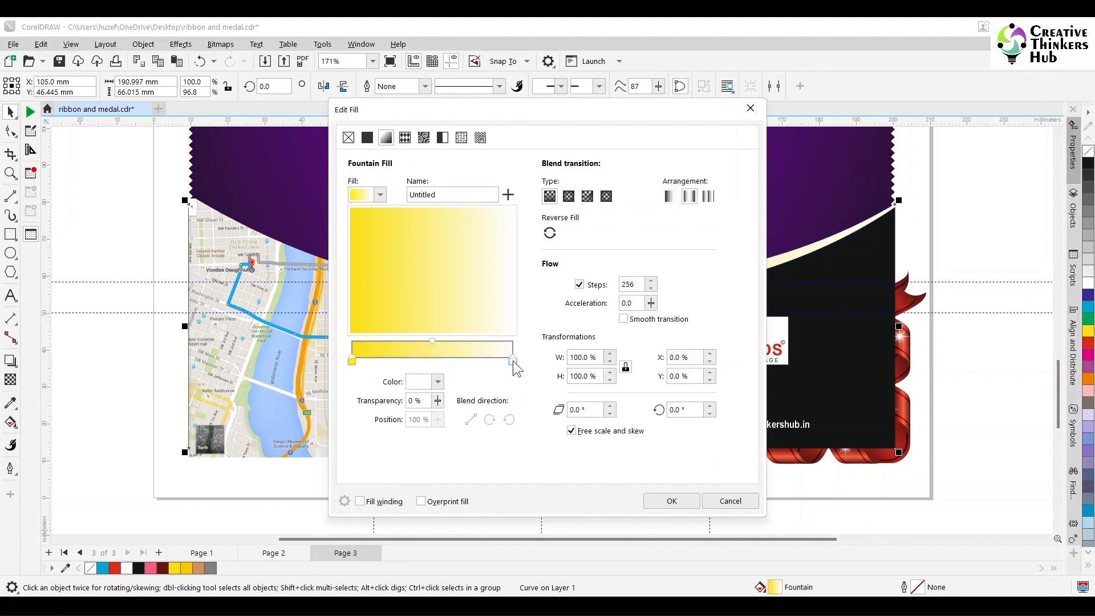
{"action": "left_click", "coordinate": [433, 357]}
{"action": "double_click", "coordinate": [433, 357]}
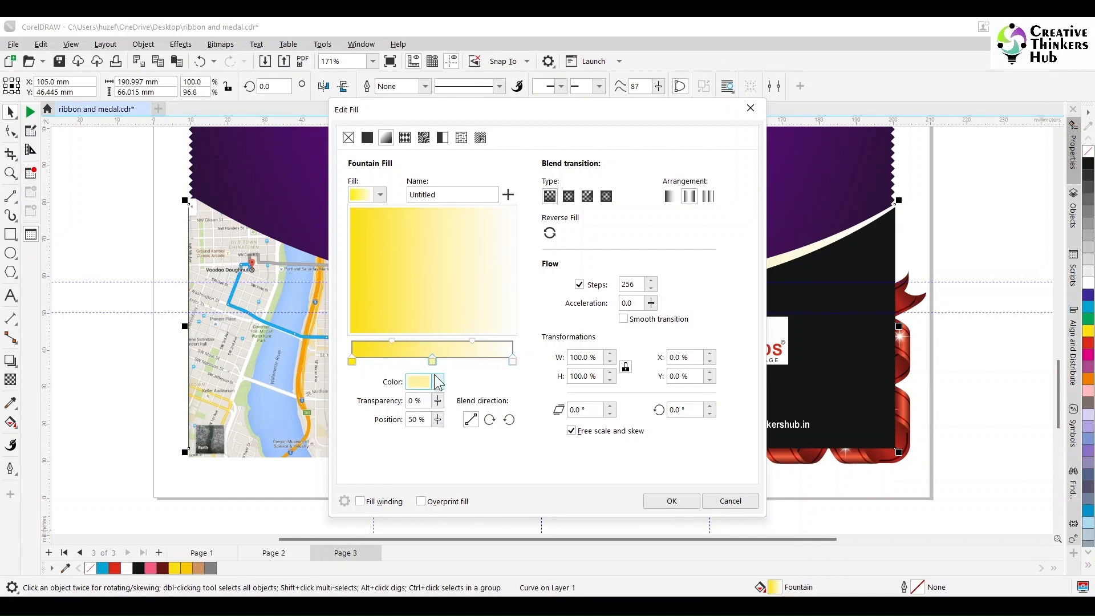
Step: Set the middle gradient node's yellow component to 0
{"action": "left_click", "coordinate": [438, 382]}
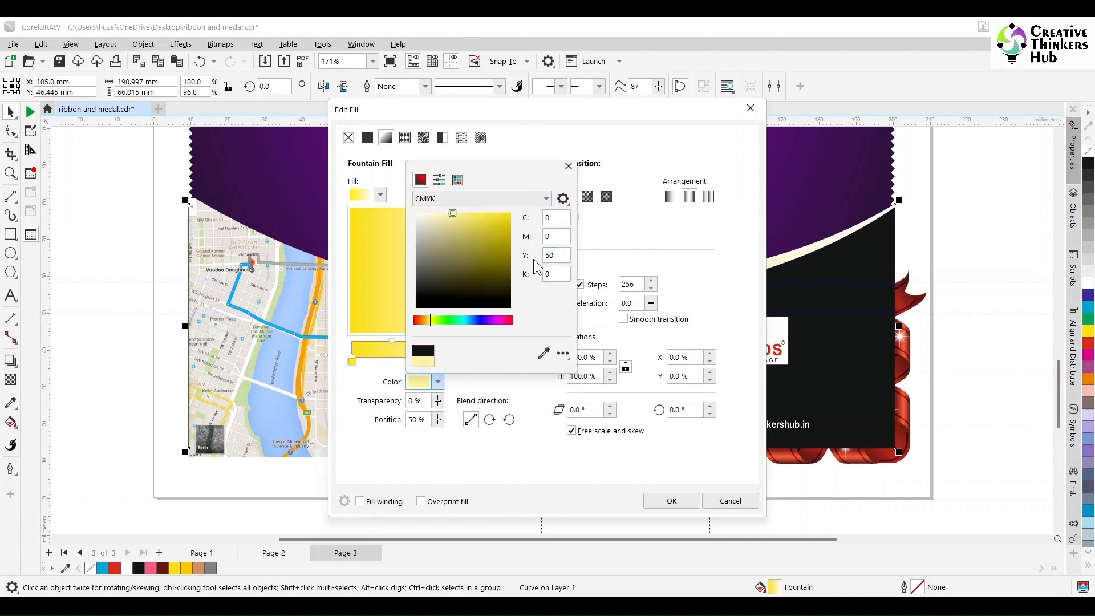
{"action": "type", "text": "0"}
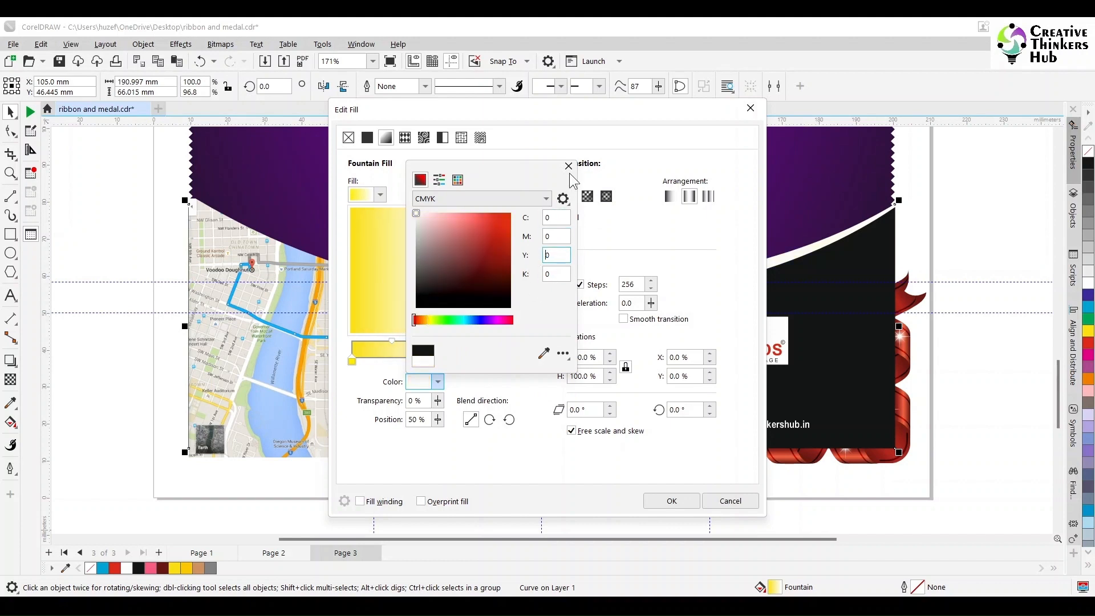
{"action": "left_click", "coordinate": [568, 166]}
Step: Set the gradient's end node to the yellow sampled from its start, C 3, M 0, Y 93, K 0
{"action": "left_click", "coordinate": [513, 362]}
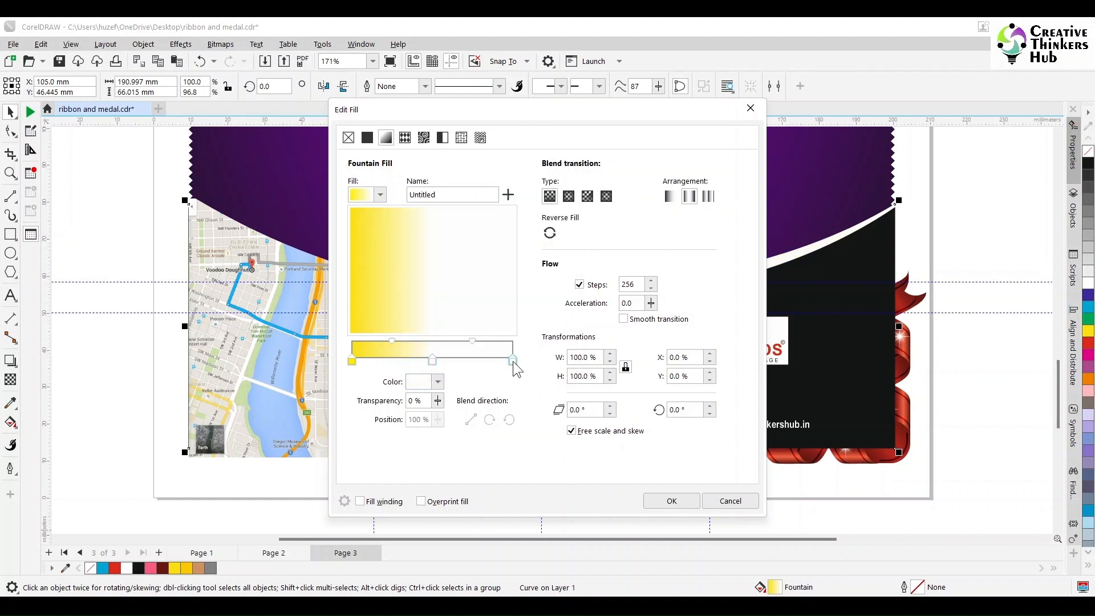
{"action": "left_click", "coordinate": [437, 382]}
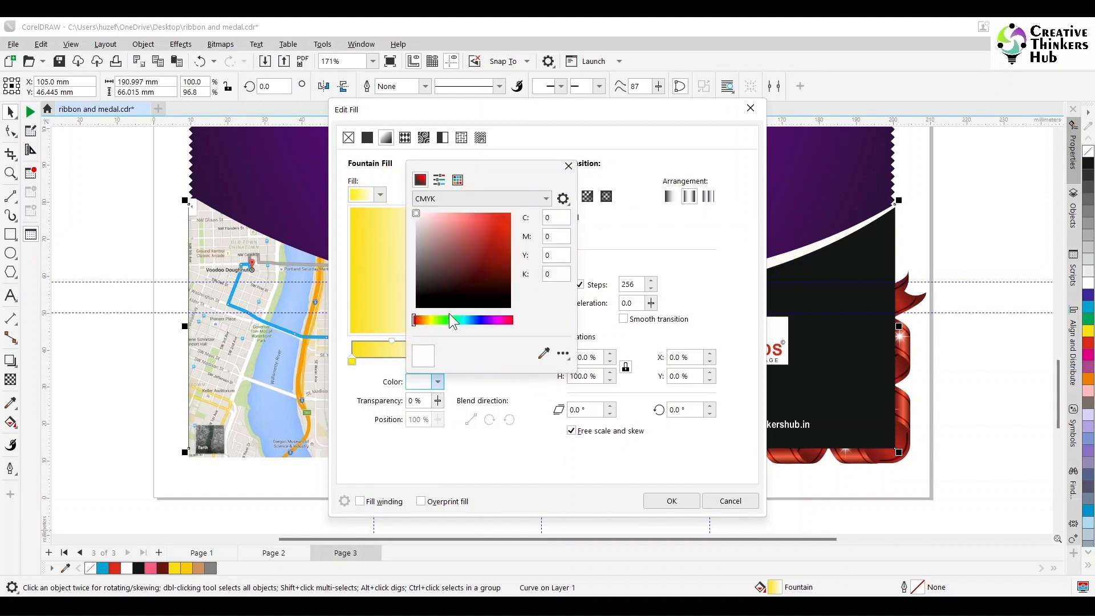
{"action": "left_click", "coordinate": [544, 359]}
{"action": "left_click", "coordinate": [358, 356]}
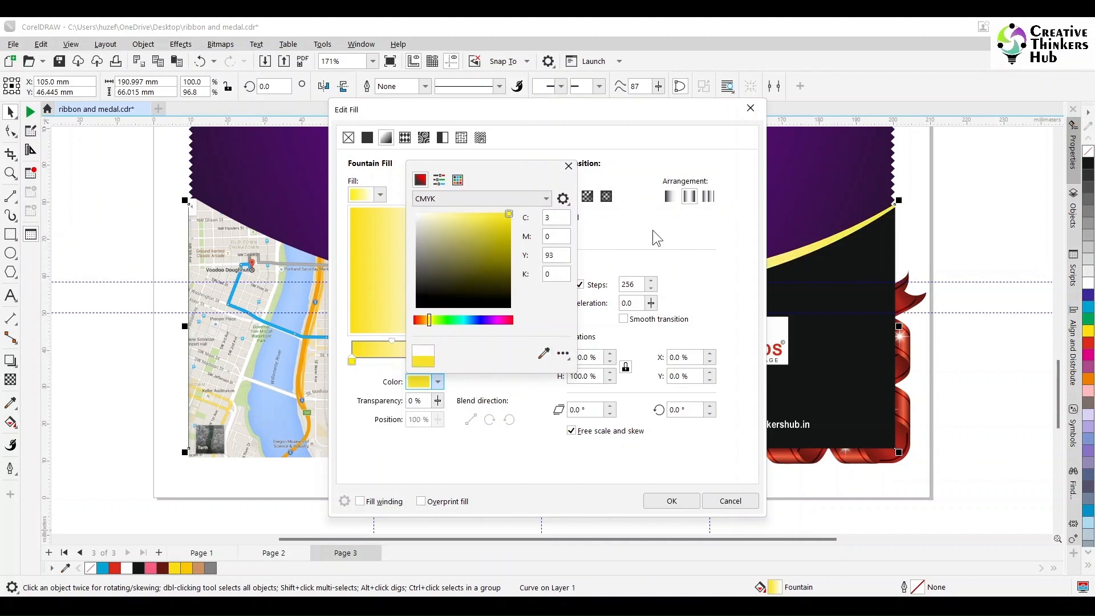
{"action": "left_click", "coordinate": [569, 166]}
Step: Set the middle gradient node's yellow component to 35 and apply the fountain fill to the band
{"action": "left_click", "coordinate": [432, 362]}
{"action": "left_click", "coordinate": [438, 382]}
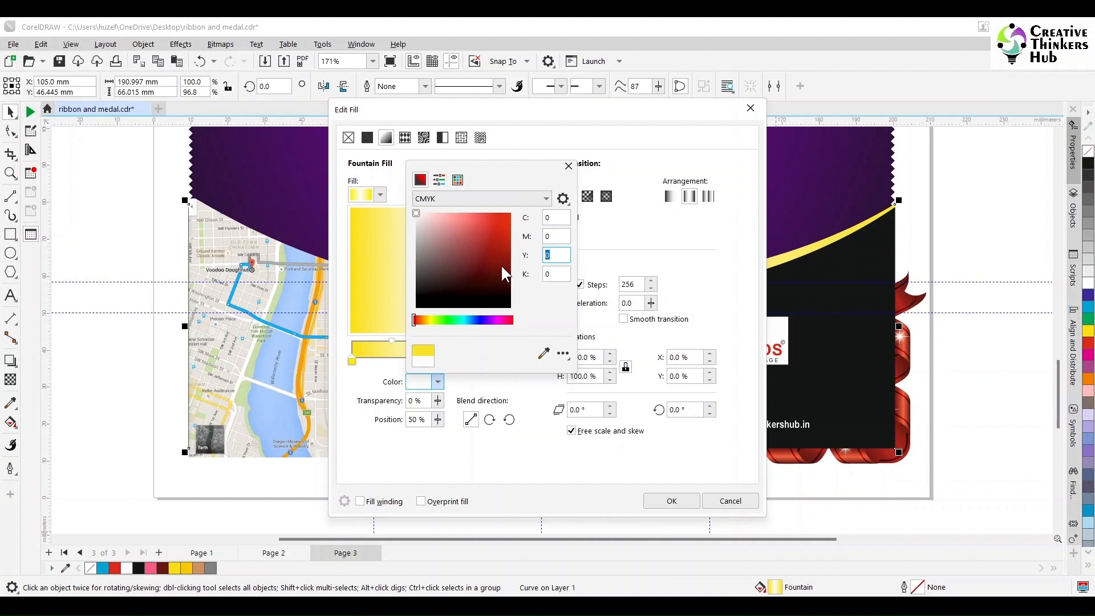
{"action": "type", "text": "35"}
{"action": "key", "text": "Tab"}
{"action": "left_click", "coordinate": [569, 166]}
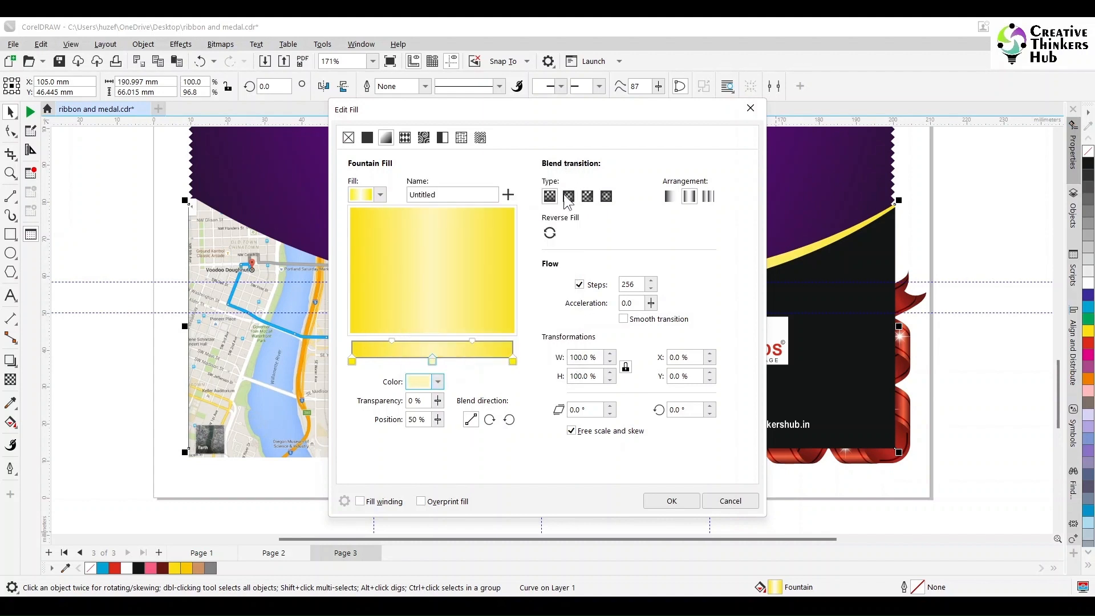
{"action": "left_click", "coordinate": [670, 500]}
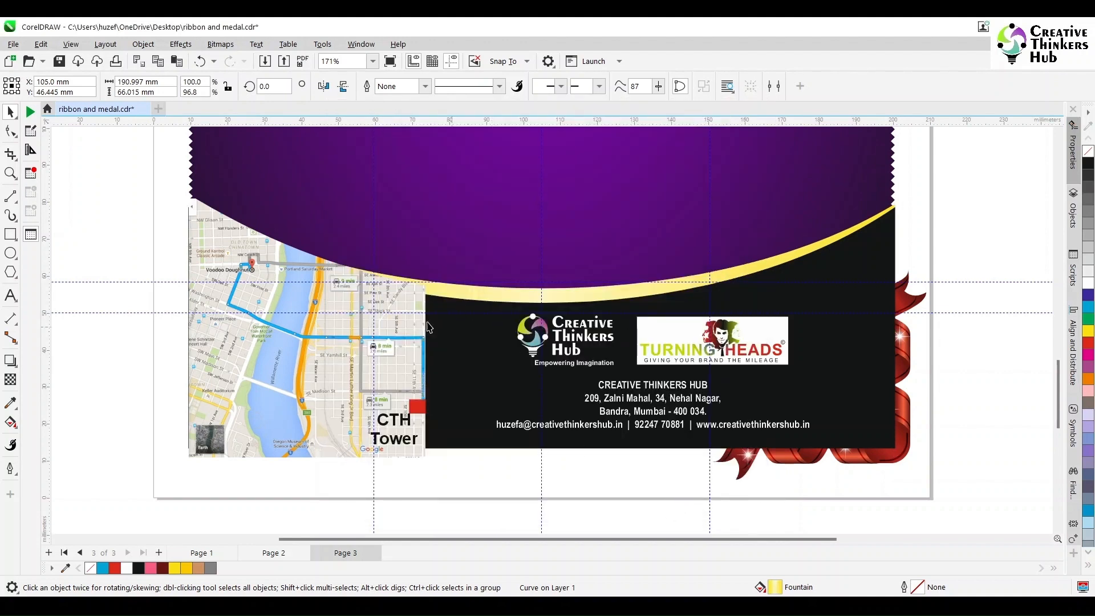
Step: PowerClip the map image inside the black curved footer shape
{"action": "left_click", "coordinate": [413, 394]}
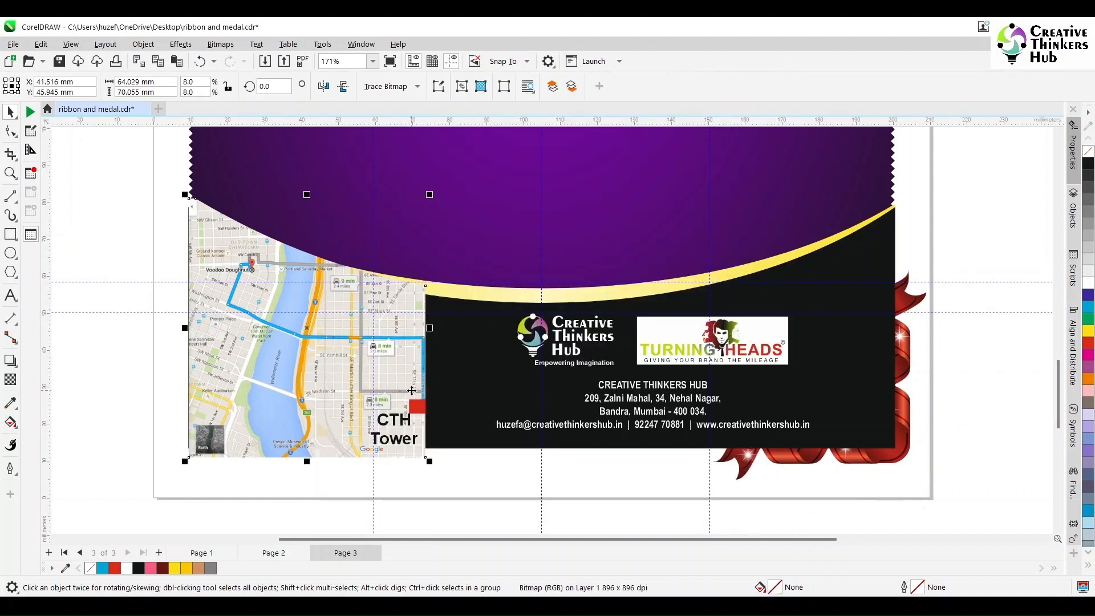
{"action": "left_click", "coordinate": [143, 44]}
{"action": "mouse_move", "coordinate": [165, 93]}
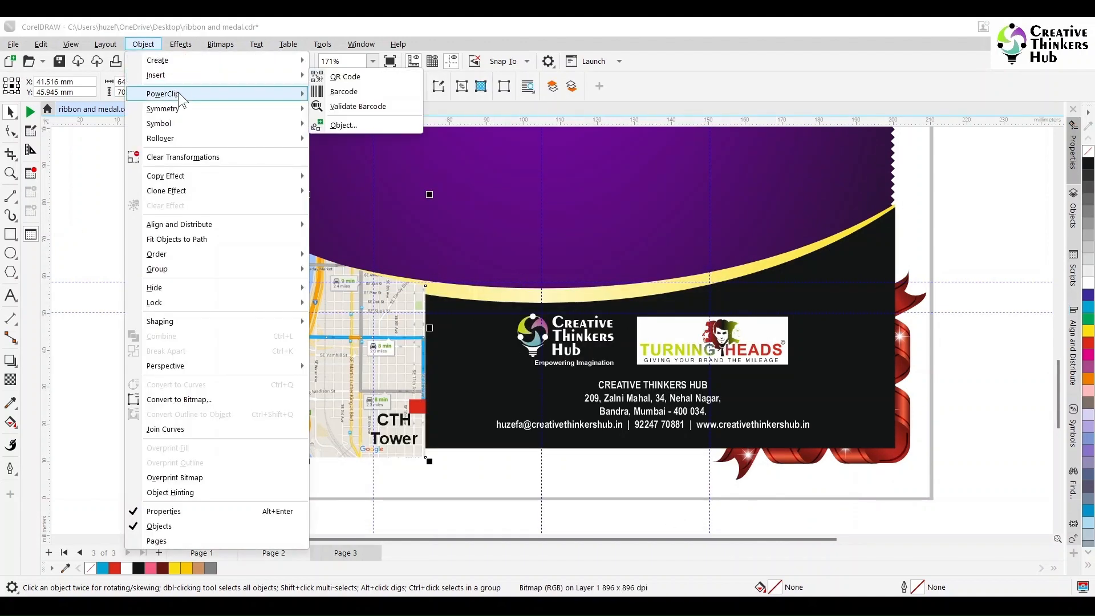
{"action": "left_click", "coordinate": [349, 101]}
{"action": "left_click", "coordinate": [455, 359]}
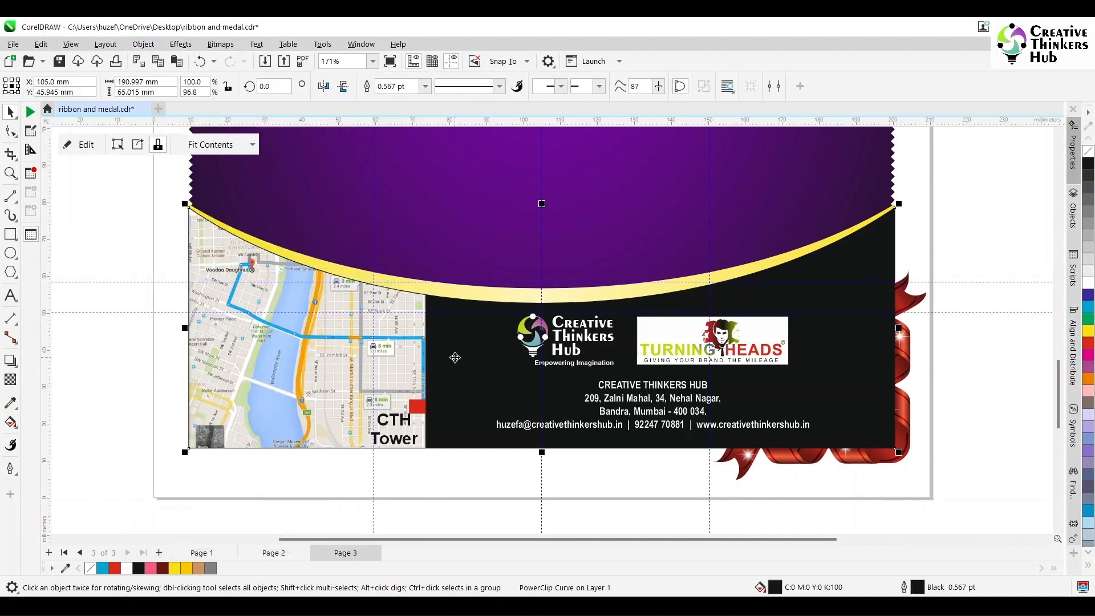
Step: Remove the outline from the black footer shape containing the map
{"action": "left_click", "coordinate": [90, 211]}
{"action": "left_click", "coordinate": [458, 339]}
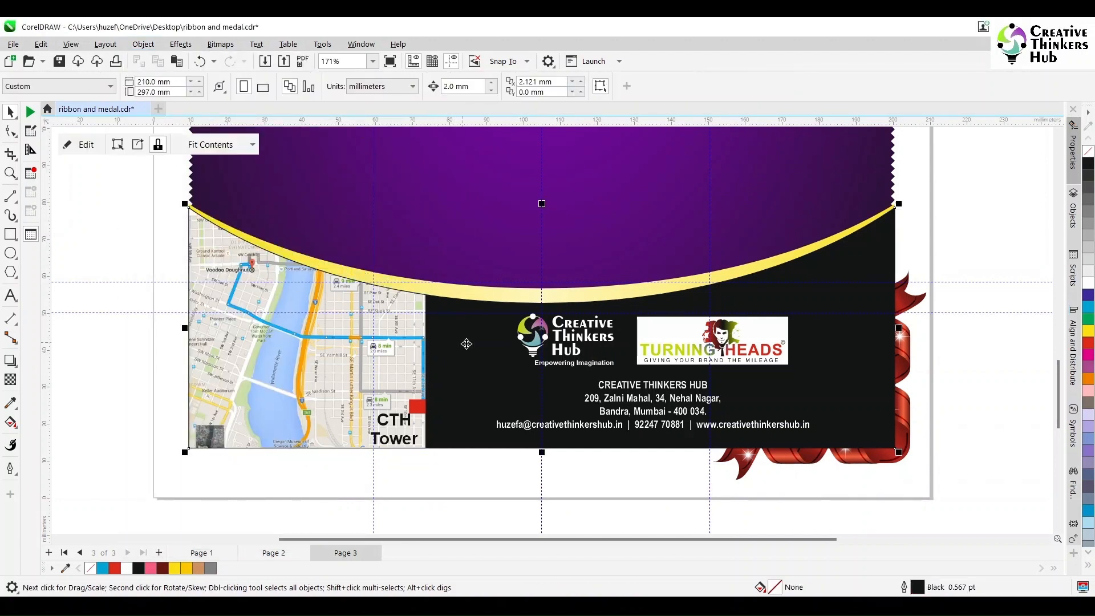
{"action": "right_click", "coordinate": [1088, 151]}
Step: PowerClip the footer and golden band inside the zigzag-edged purple background, and shift the CTH Tower label slightly up and left on the map
{"action": "left_click", "coordinate": [798, 258], "text": "shift"}
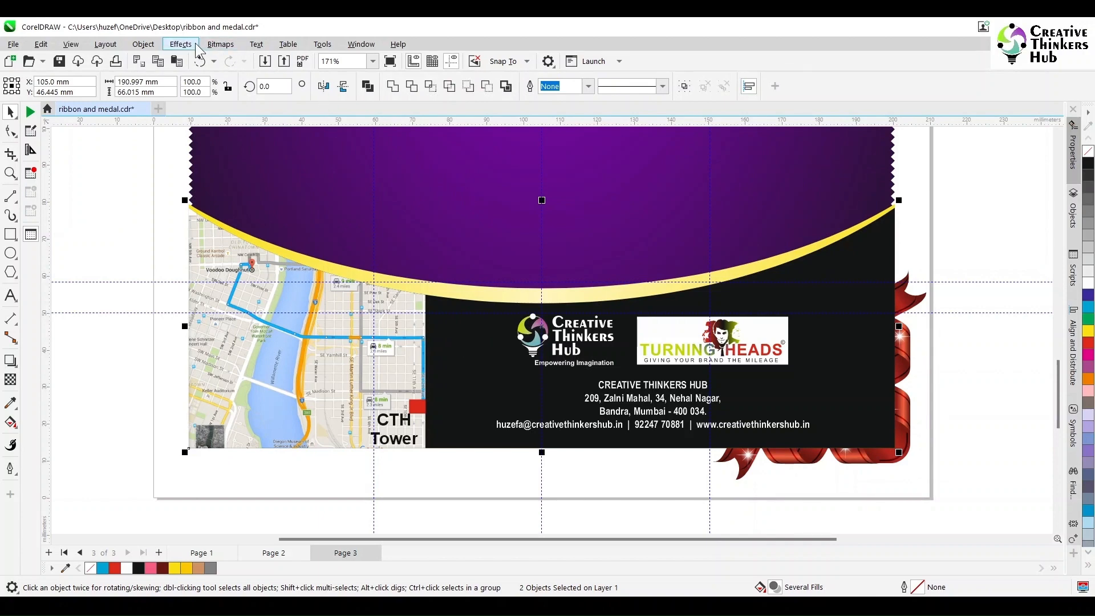
{"action": "left_click", "coordinate": [143, 44]}
{"action": "mouse_move", "coordinate": [165, 94]}
{"action": "left_click", "coordinate": [353, 94]}
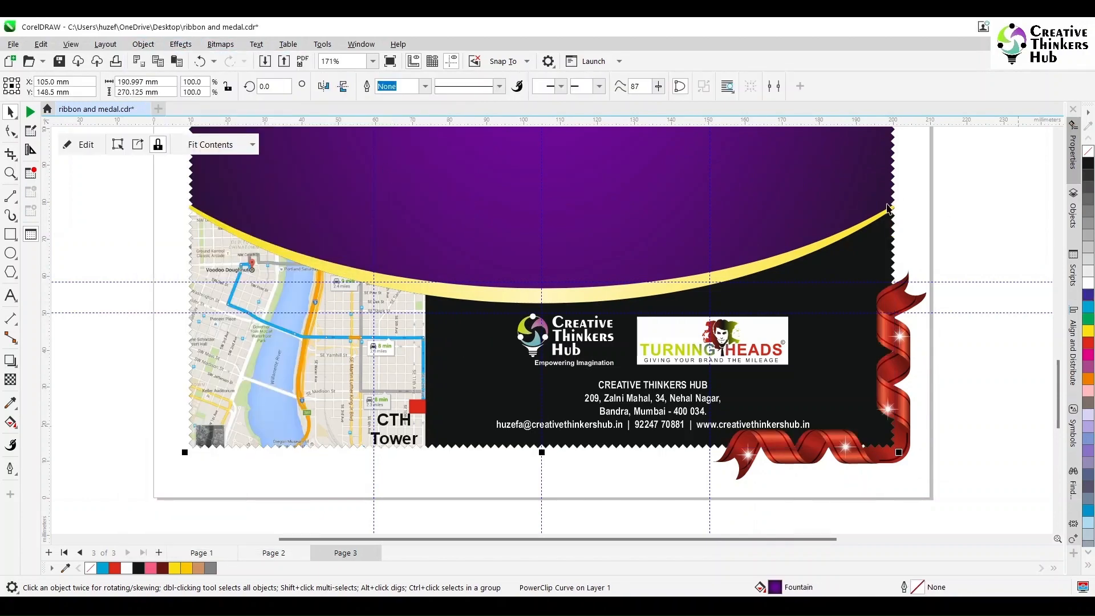
{"action": "left_click", "coordinate": [394, 425]}
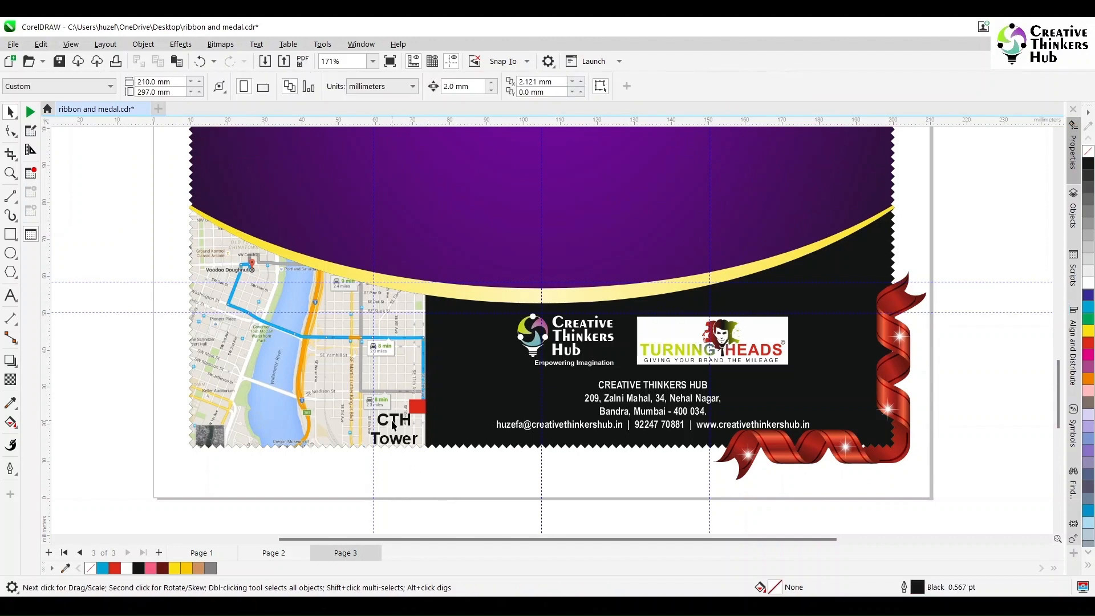
{"action": "left_click_drag", "start_coordinate": [393, 425], "coordinate": [382, 420]}
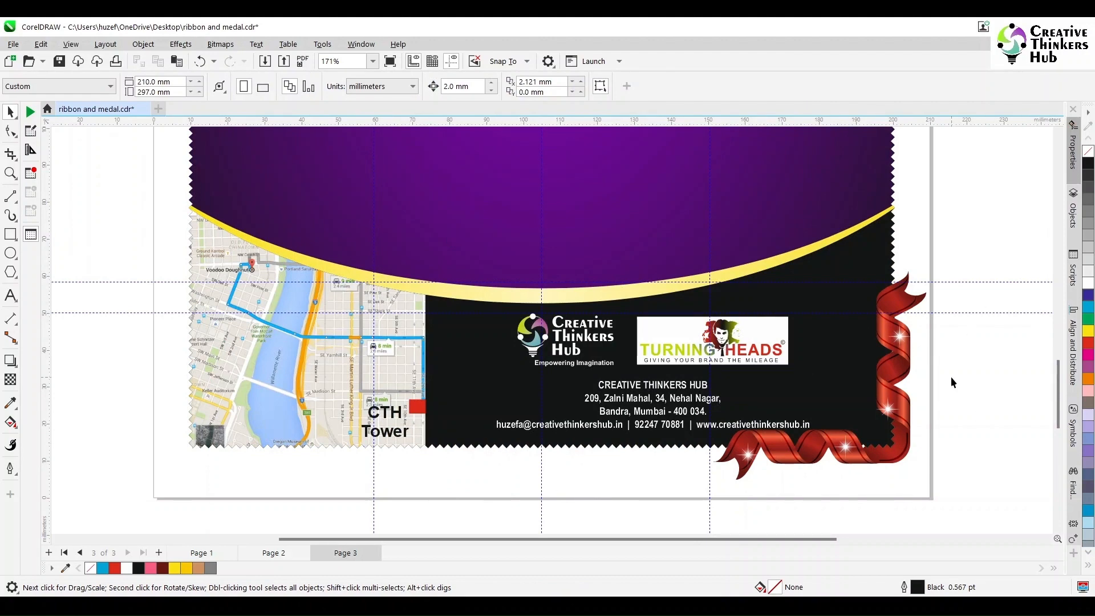
Step: Copy the bulb logo, text blocks, special offer, inquiry banner and Construction In Full Swing banner from Page 1 and paste them onto Page 3
{"action": "scroll", "coordinate": [951, 381], "scroll_direction": "down", "scroll_amount": 2}
{"action": "left_click", "coordinate": [1058, 132]}
{"action": "left_click", "coordinate": [1060, 132]}
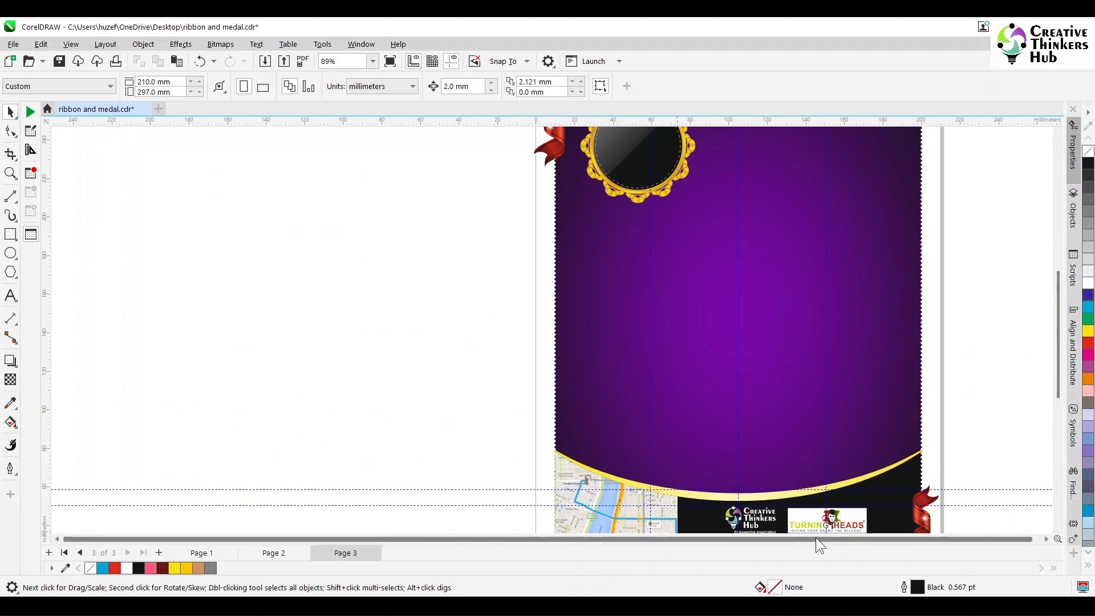
{"action": "left_click_drag", "start_coordinate": [816, 537], "coordinate": [824, 538]}
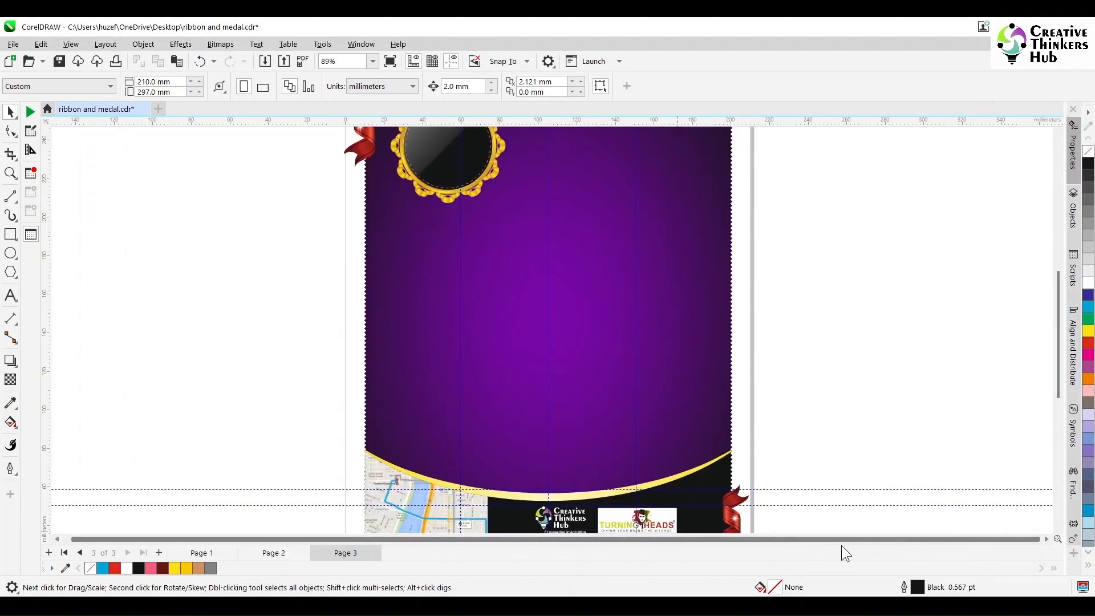
{"action": "left_click", "coordinate": [201, 552]}
{"action": "left_click", "coordinate": [450, 148]}
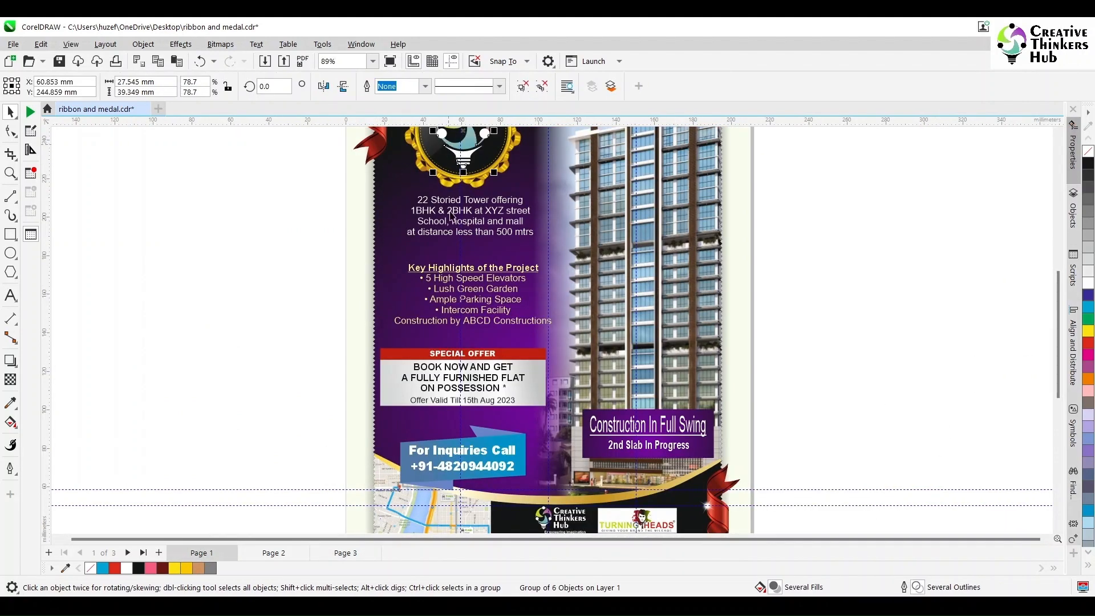
{"action": "left_click_drag", "start_coordinate": [317, 176], "coordinate": [558, 510]}
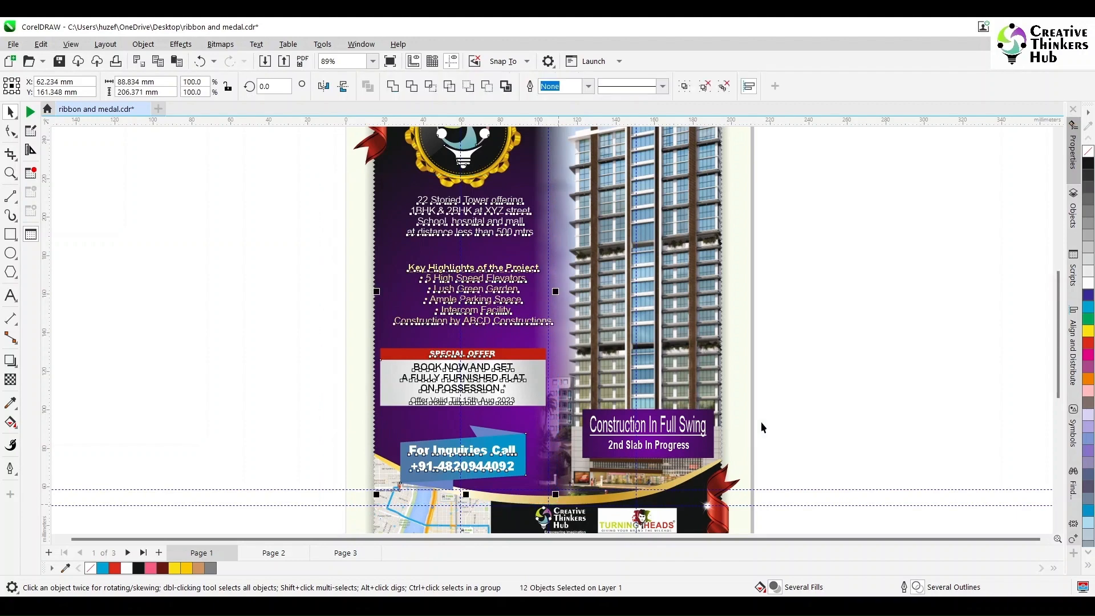
{"action": "left_click", "coordinate": [576, 476], "text": "shift"}
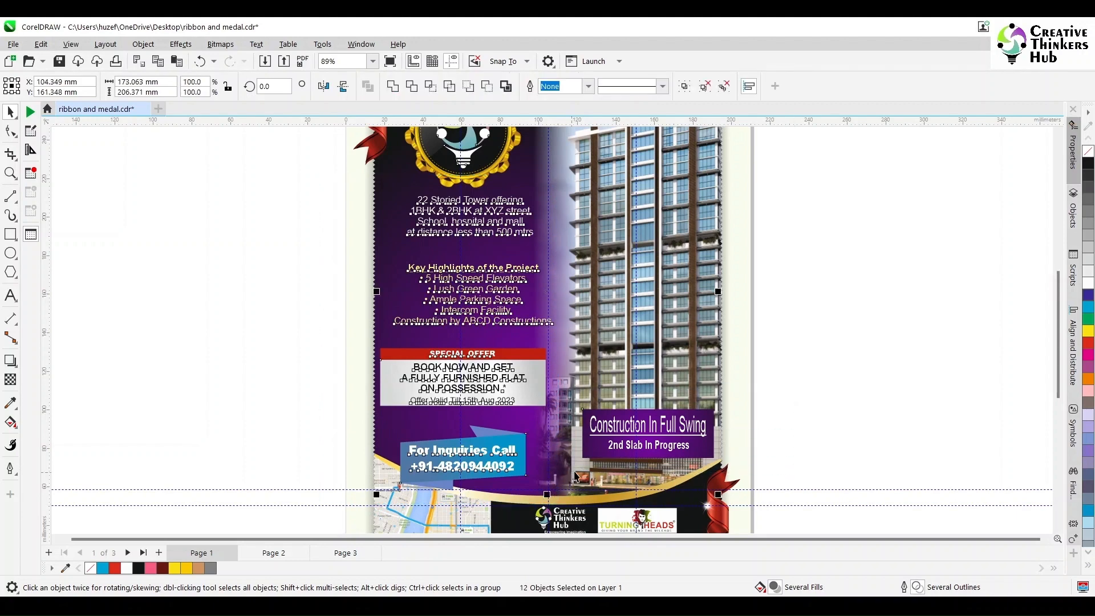
{"action": "left_click", "coordinate": [861, 398]}
{"action": "left_click", "coordinate": [346, 553]}
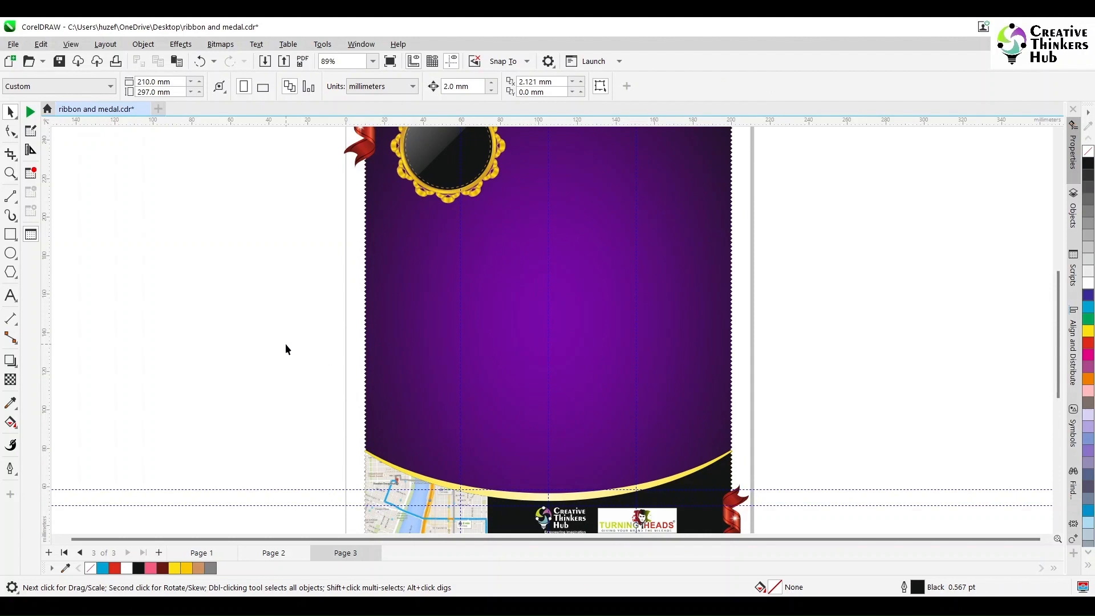
{"action": "key", "text": "ctrl+v"}
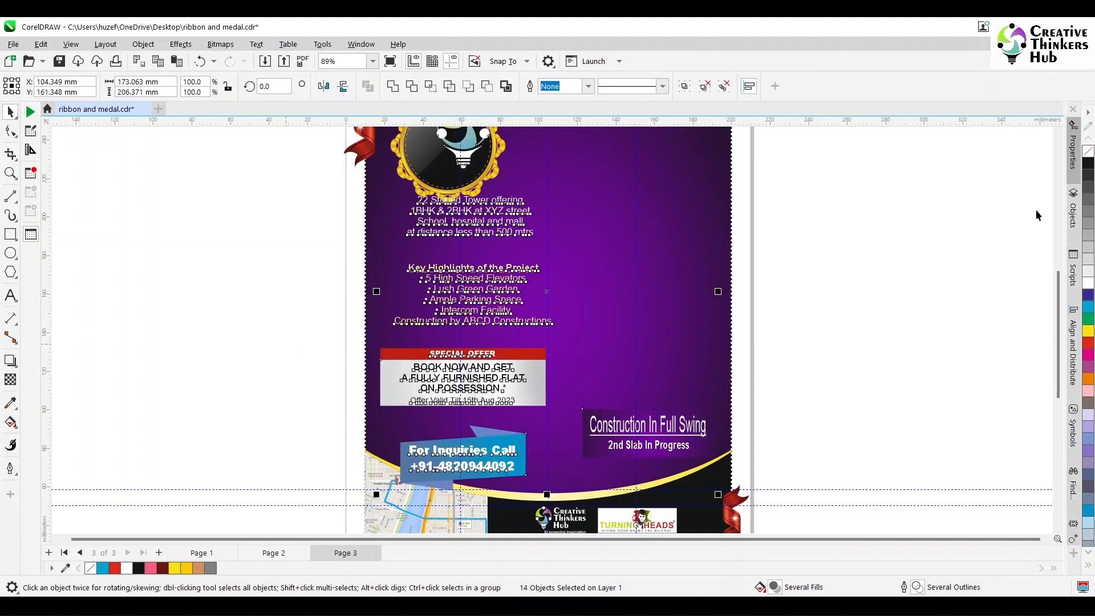
Step: Move the medal badge up and left beside the corner ribbon, and centre the bulb logo on it
{"action": "left_click", "coordinate": [1059, 136]}
{"action": "left_click", "coordinate": [208, 261]}
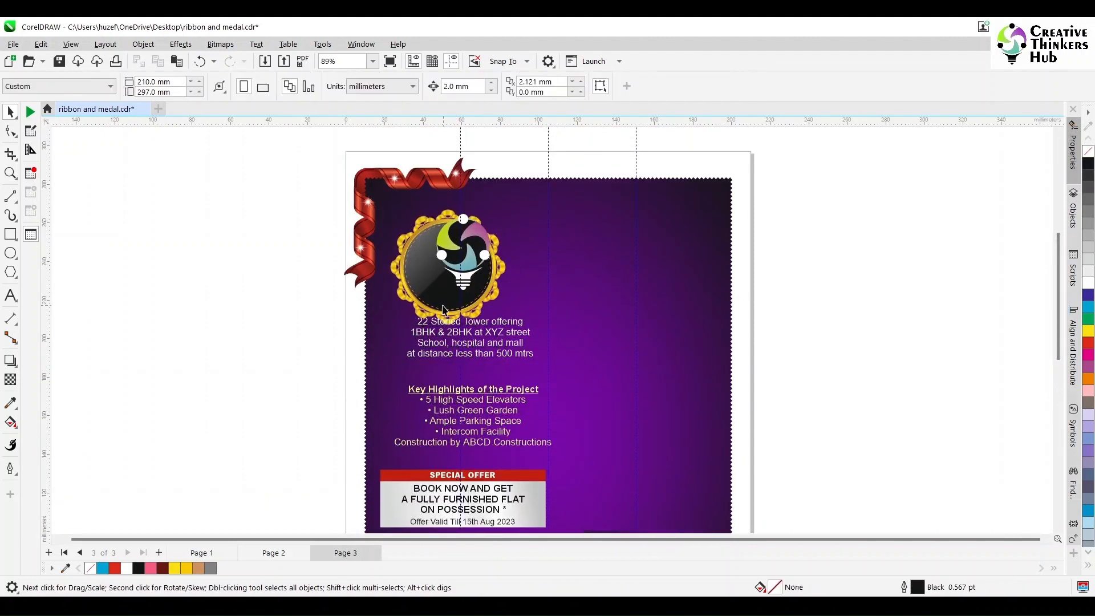
{"action": "left_click", "coordinate": [447, 308]}
{"action": "left_click_drag", "start_coordinate": [448, 308], "coordinate": [443, 293]}
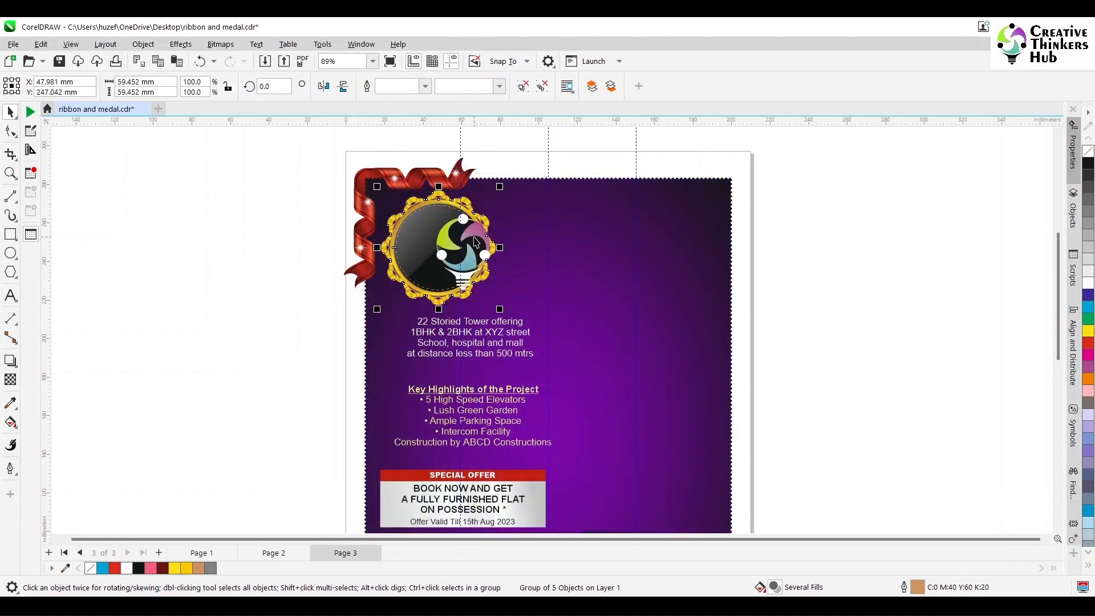
{"action": "key", "text": "ctrl+z"}
{"action": "key", "text": "ctrl+z"}
Step: Centre the tower description and key highlights text horizontally on the red Special Offer bar
{"action": "left_click", "coordinate": [318, 311]}
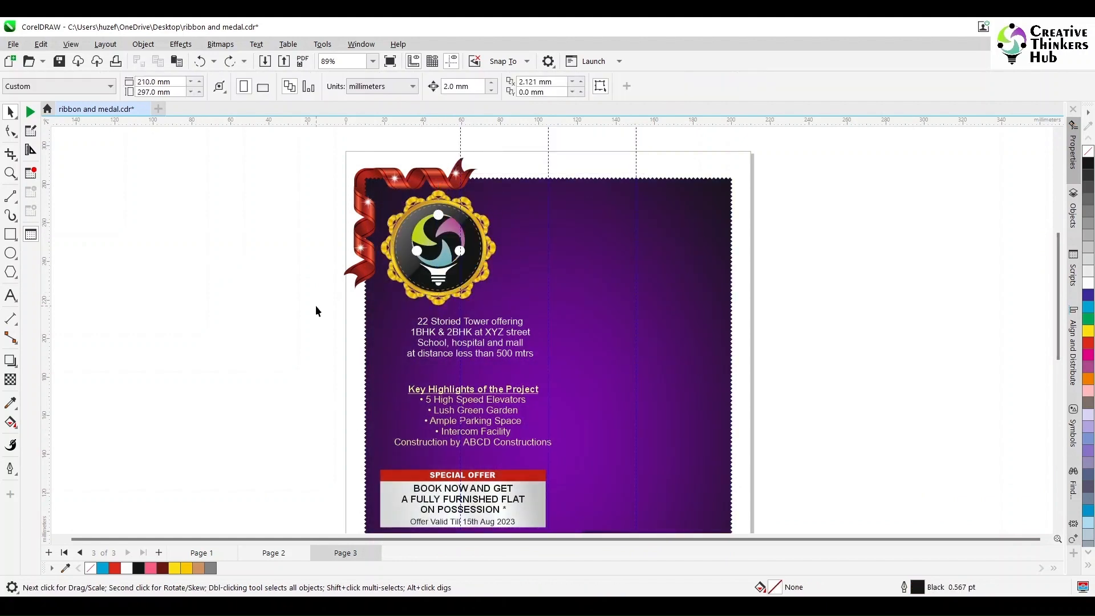
{"action": "left_click_drag", "start_coordinate": [318, 311], "coordinate": [591, 475]}
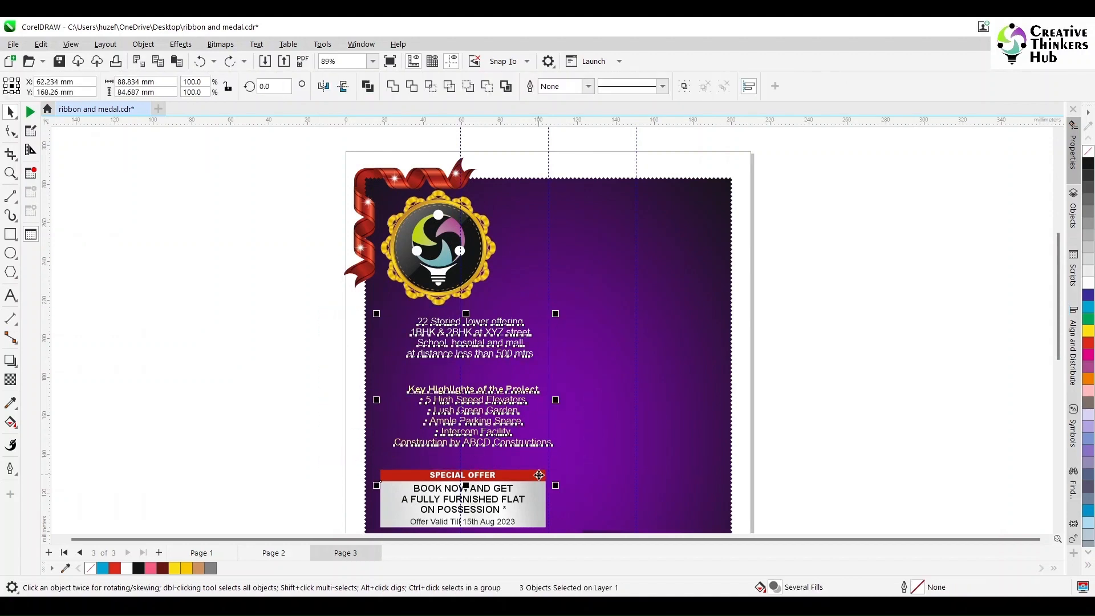
{"action": "key", "text": "c"}
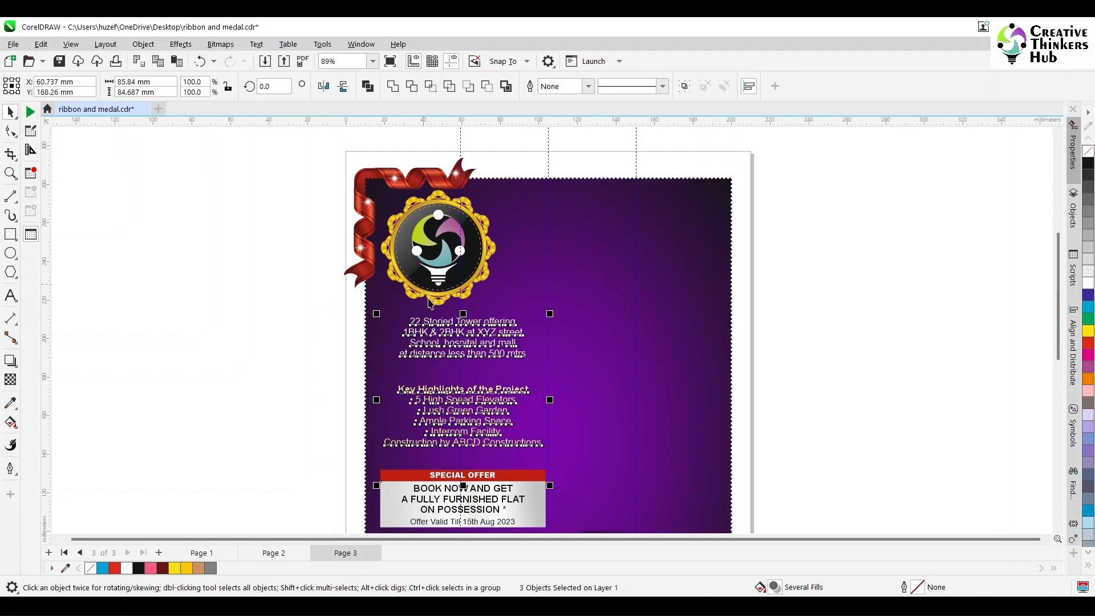
Step: Centre the medal badge and its bulb logo horizontally on the tower description text
{"action": "left_click", "coordinate": [308, 176]}
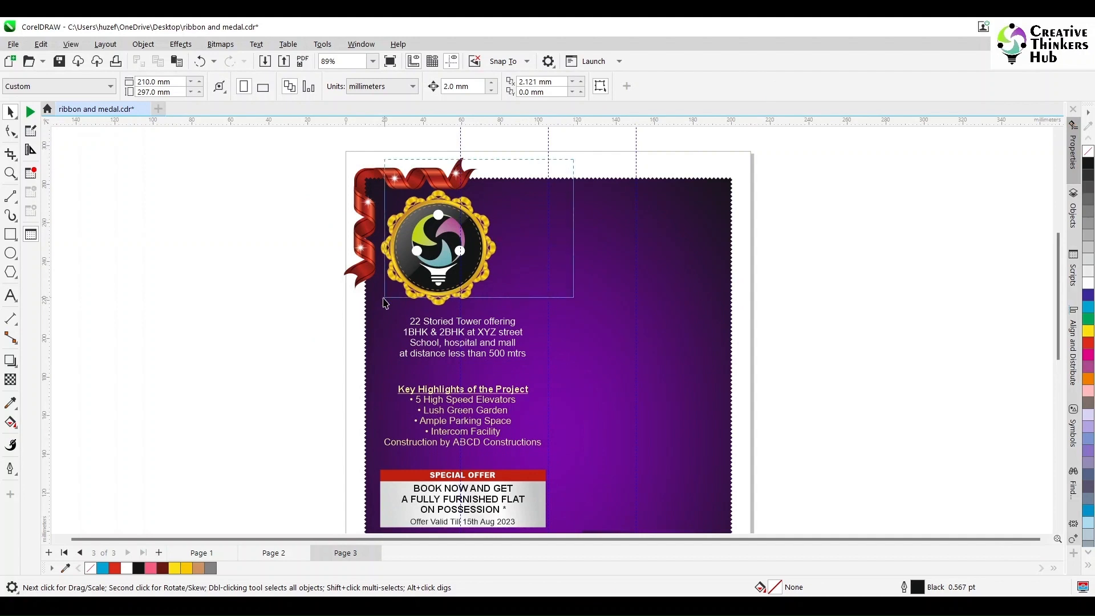
{"action": "left_click_drag", "start_coordinate": [479, 267], "coordinate": [374, 312]}
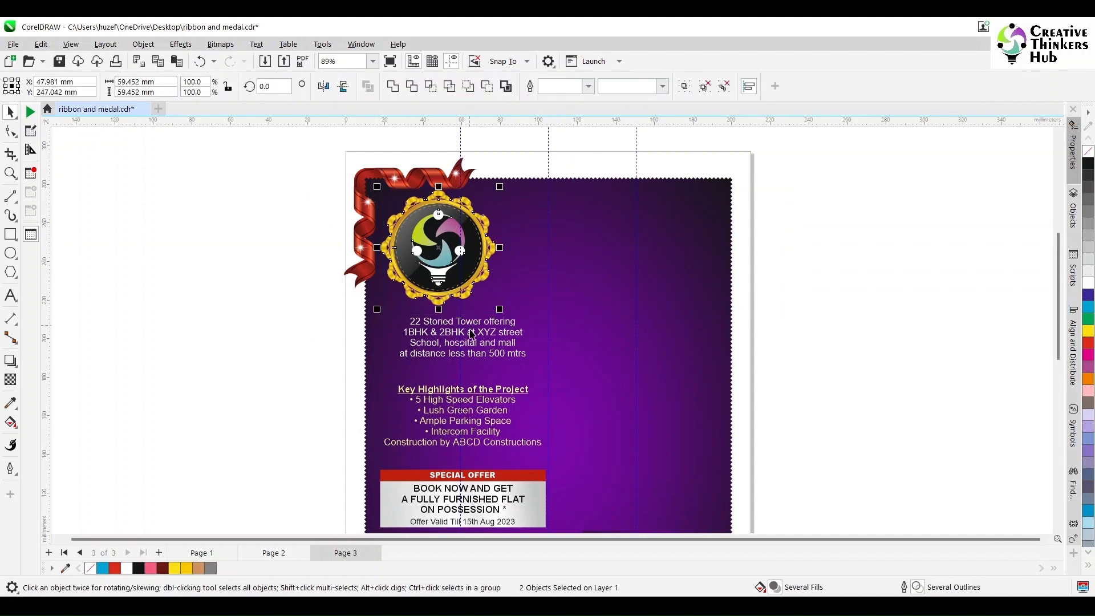
{"action": "left_click", "coordinate": [429, 323], "text": "shift"}
{"action": "key", "text": "c"}
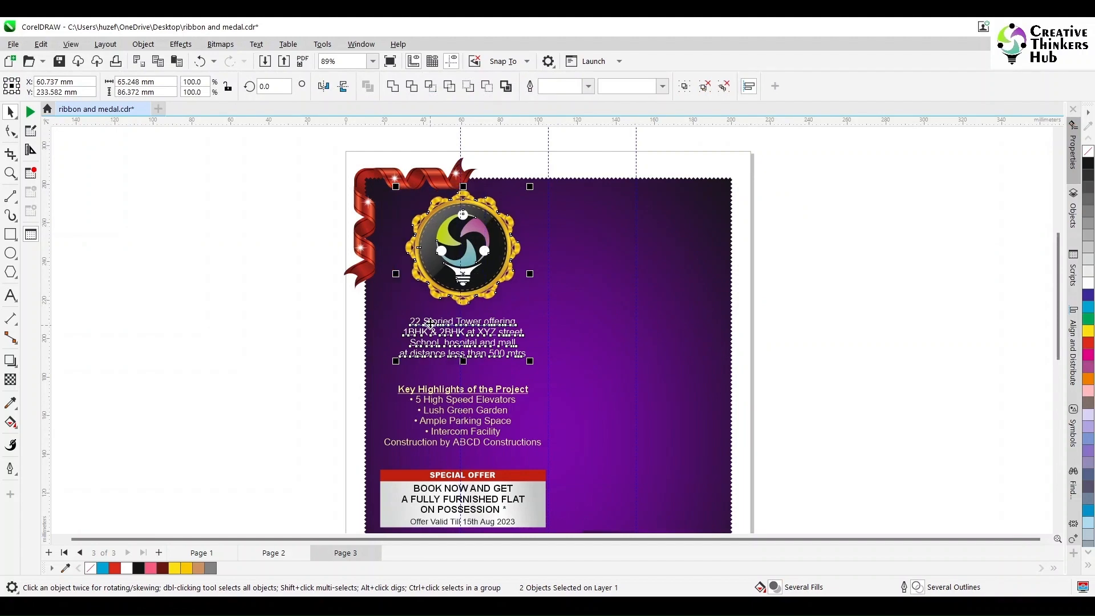
{"action": "left_click", "coordinate": [298, 282]}
Step: Move the medal badge, tower description and key highlights text down together by 2 mm
{"action": "left_click_drag", "start_coordinate": [1057, 301], "coordinate": [1049, 341]}
{"action": "scroll", "coordinate": [936, 374], "scroll_direction": "up", "scroll_amount": 1}
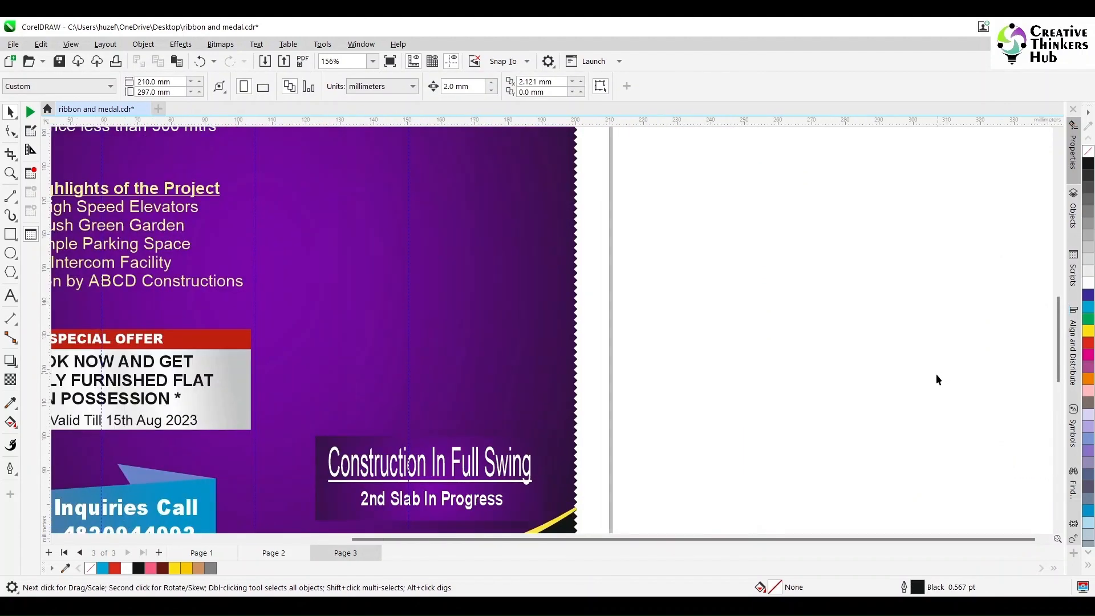
{"action": "scroll", "coordinate": [934, 375], "scroll_direction": "down", "scroll_amount": 2}
{"action": "scroll", "coordinate": [934, 375], "scroll_direction": "down", "scroll_amount": 1}
{"action": "scroll", "coordinate": [1059, 136], "scroll_direction": "up", "scroll_amount": 2}
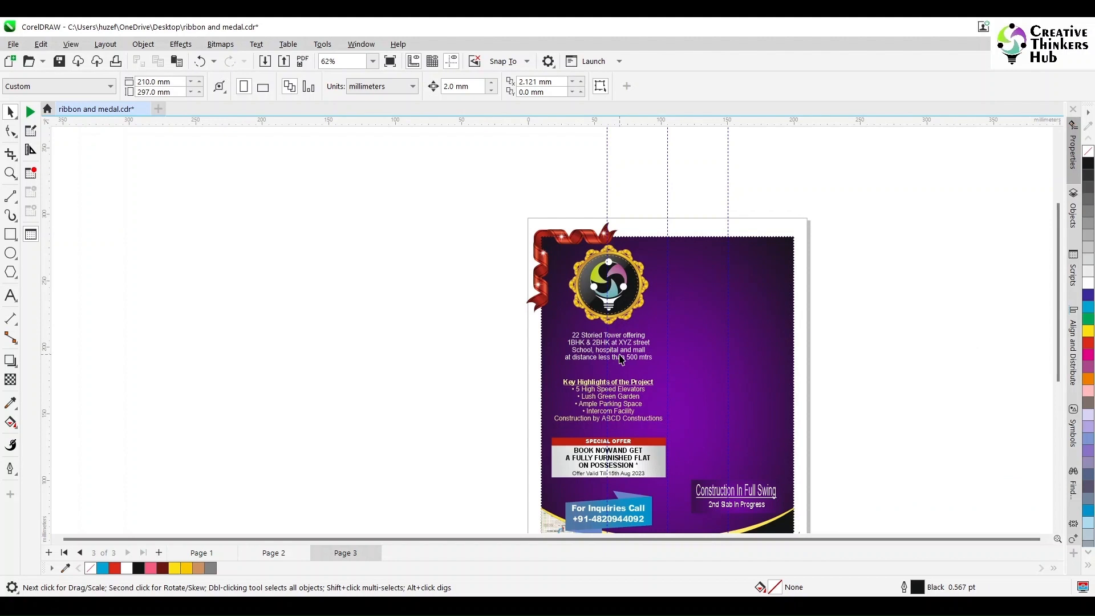
{"action": "left_click", "coordinate": [625, 283]}
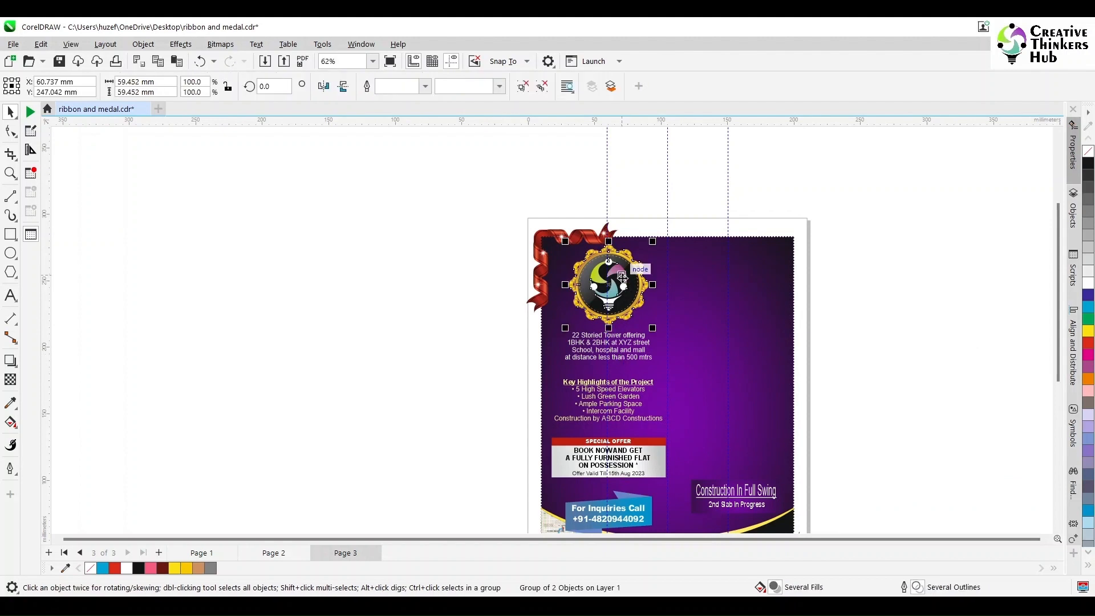
{"action": "left_click", "coordinate": [626, 357], "text": "shift"}
{"action": "left_click", "coordinate": [620, 390], "text": "shift"}
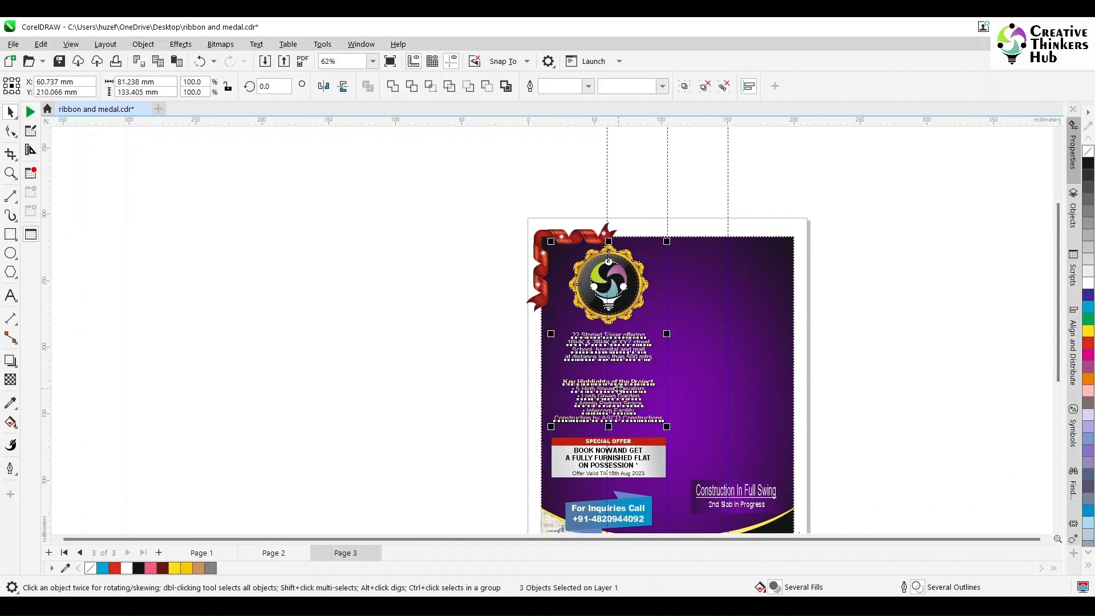
{"action": "key", "text": "Down"}
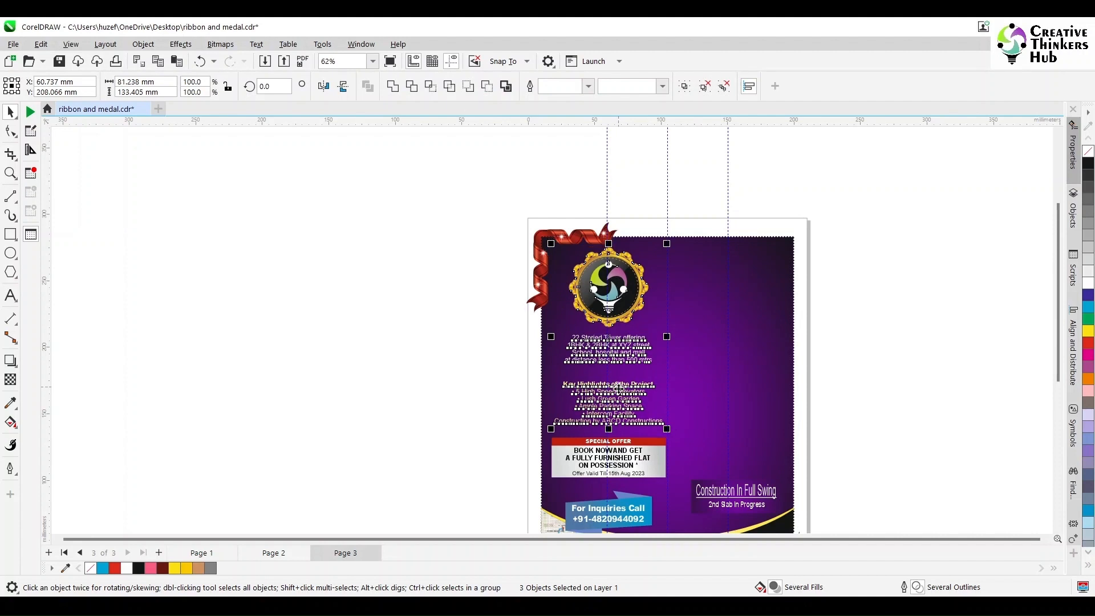
Step: Move only the medal badge and tower description a further 4 mm down, leaving out the key highlights
{"action": "left_click", "coordinate": [613, 402], "text": "shift"}
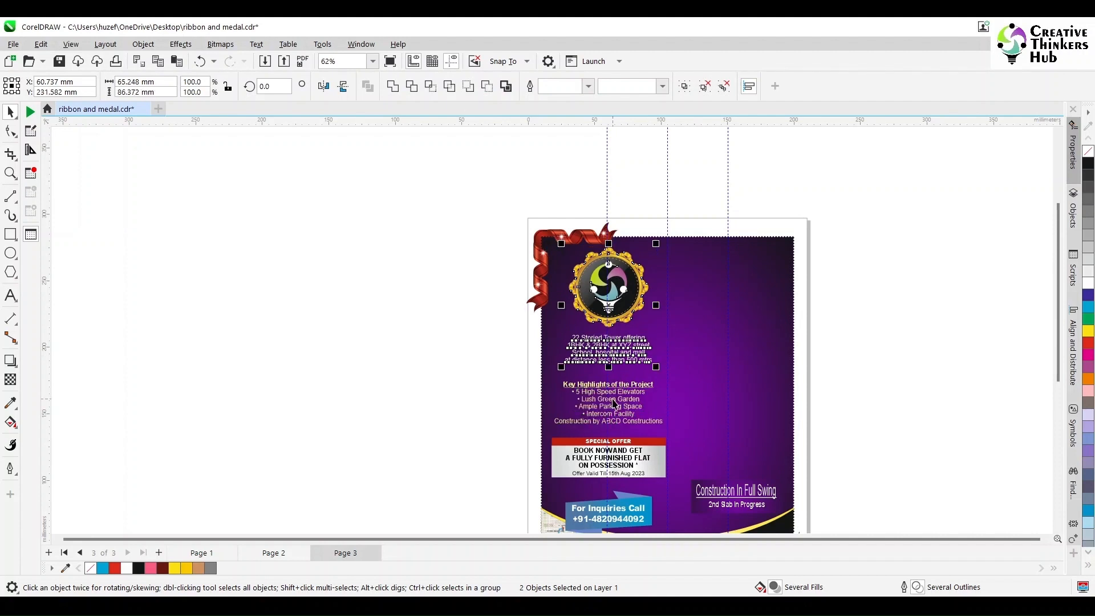
{"action": "key", "text": "Down"}
{"action": "key", "text": "Down"}
{"action": "left_click", "coordinate": [905, 356]}
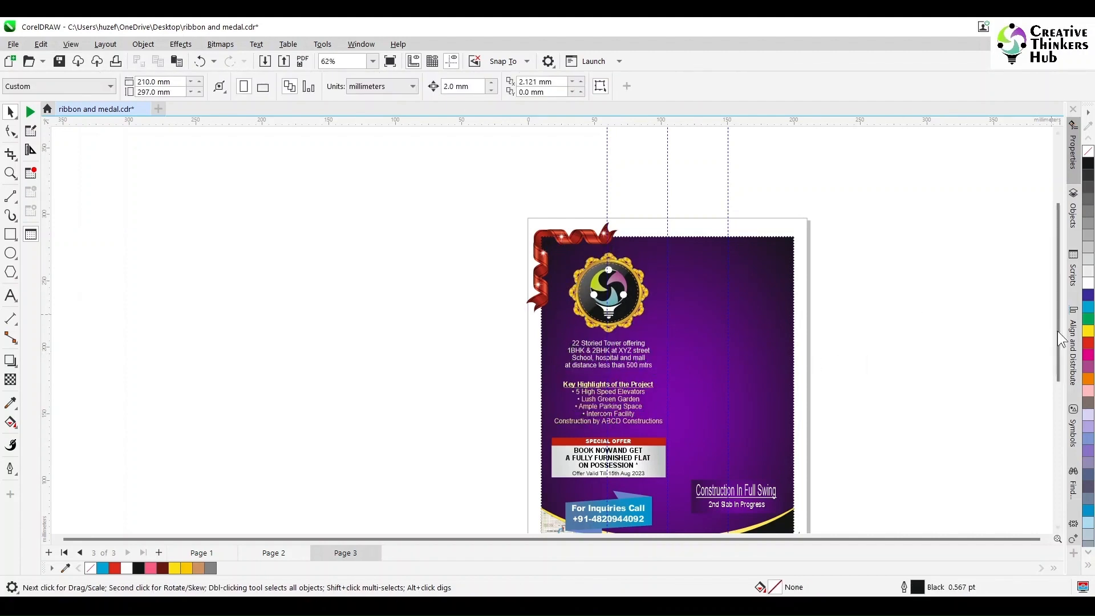
{"action": "left_click_drag", "start_coordinate": [1057, 331], "coordinate": [1062, 377]}
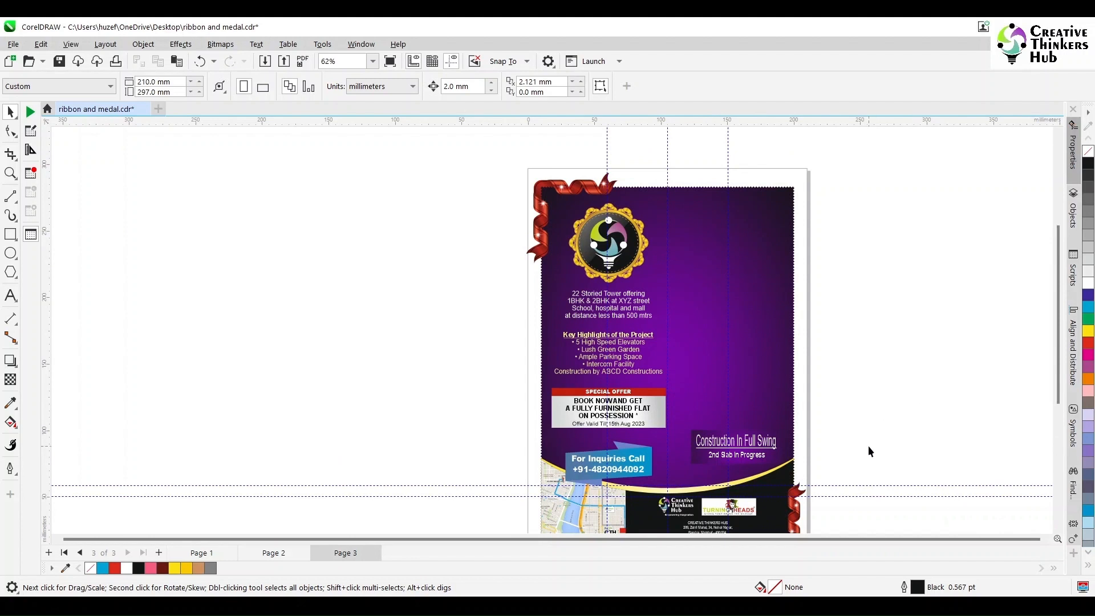
Step: Switch to the Edge browser and run a Bing image search for "high rize building" in a new tab
{"action": "mouse_move", "coordinate": [752, 605]}
{"action": "left_click", "coordinate": [753, 604]}
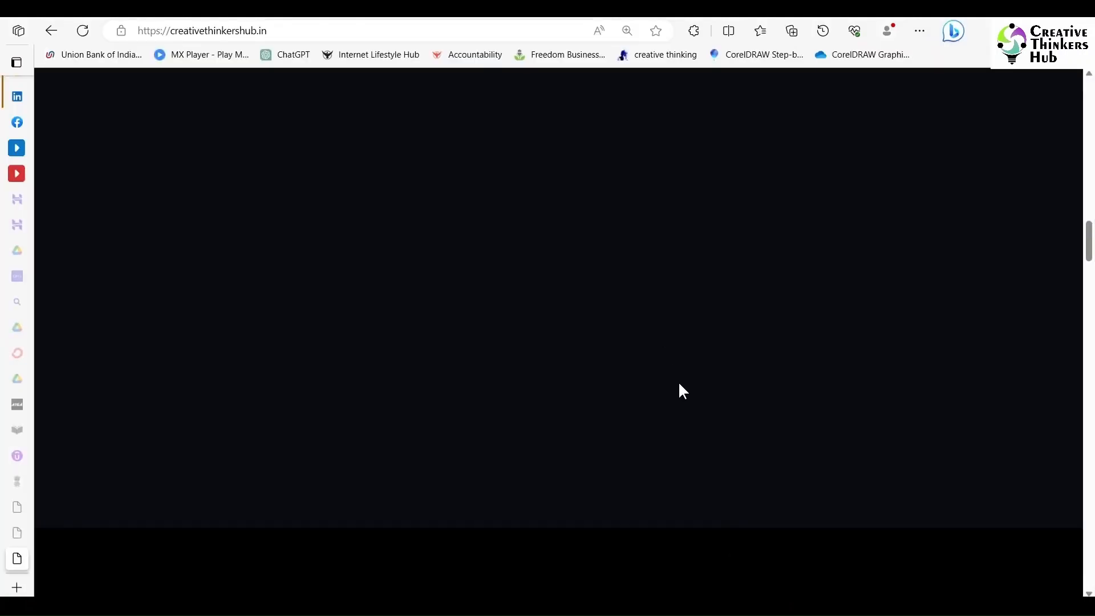
{"action": "left_click", "coordinate": [17, 588]}
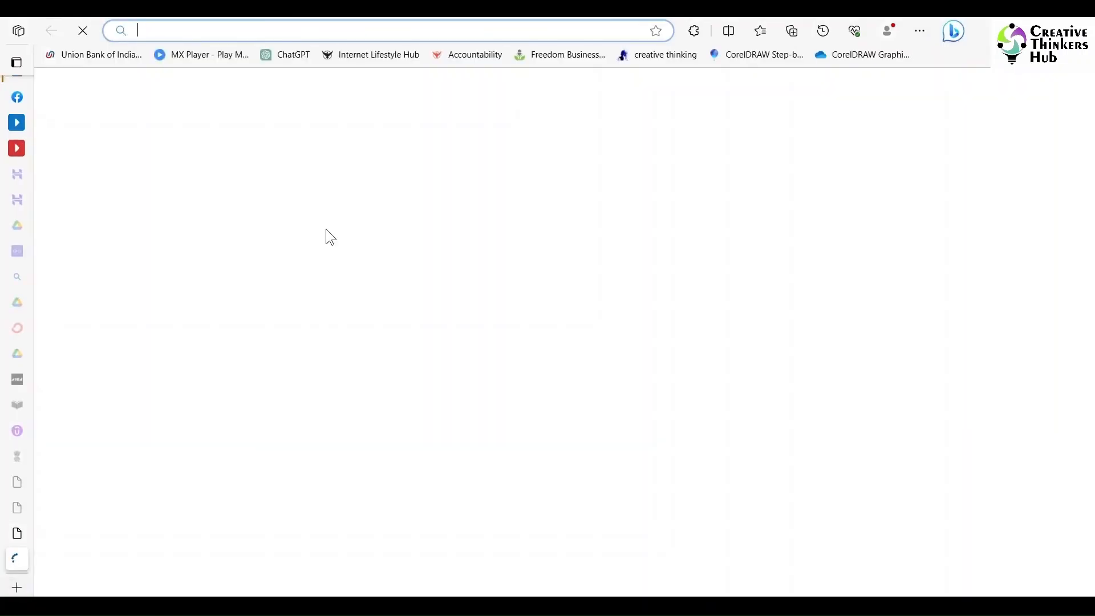
{"action": "type", "text": "high "}
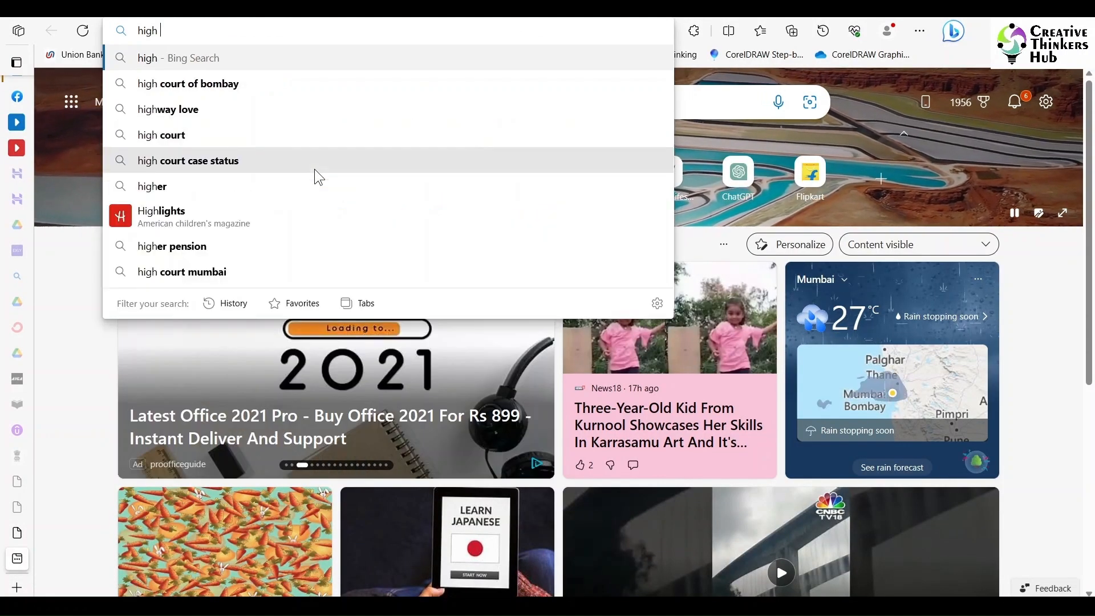
{"action": "type", "text": "rize bu"}
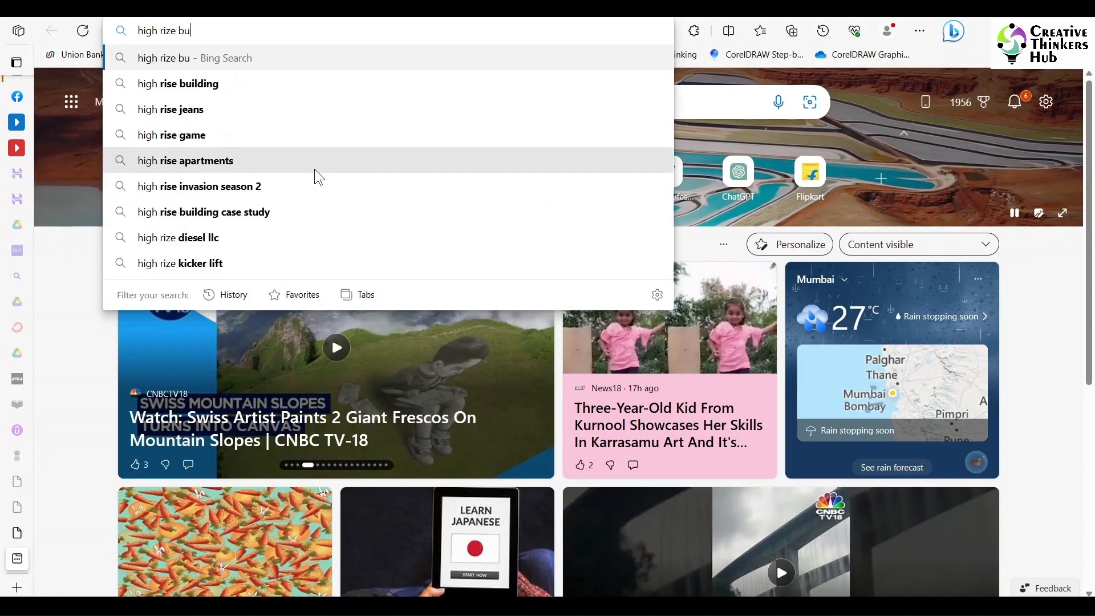
{"action": "type", "text": "ilding"}
{"action": "key", "text": "Return"}
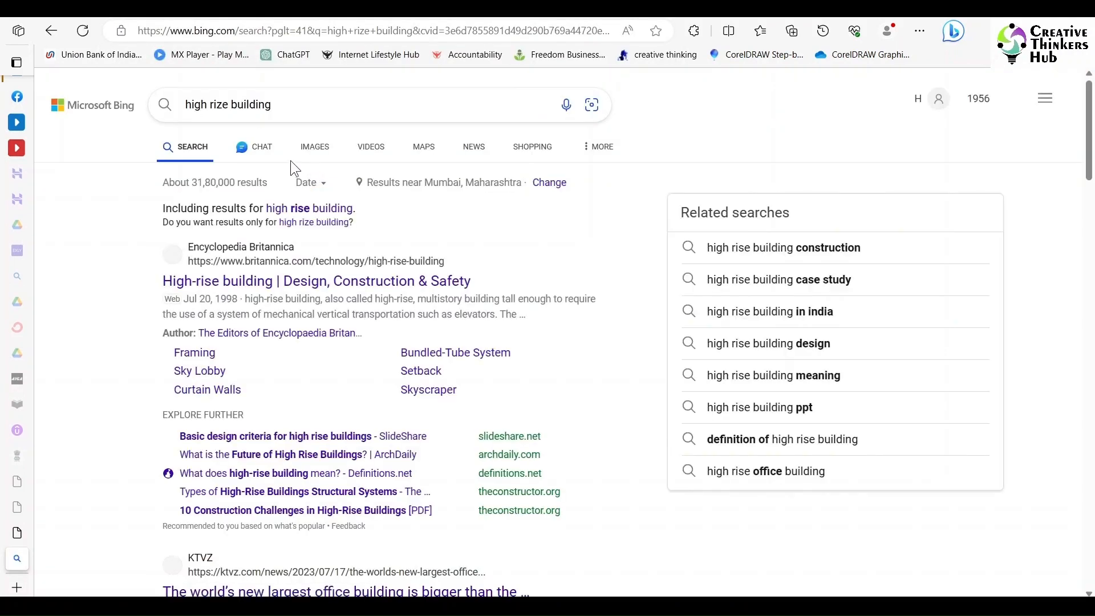
{"action": "left_click", "coordinate": [307, 159]}
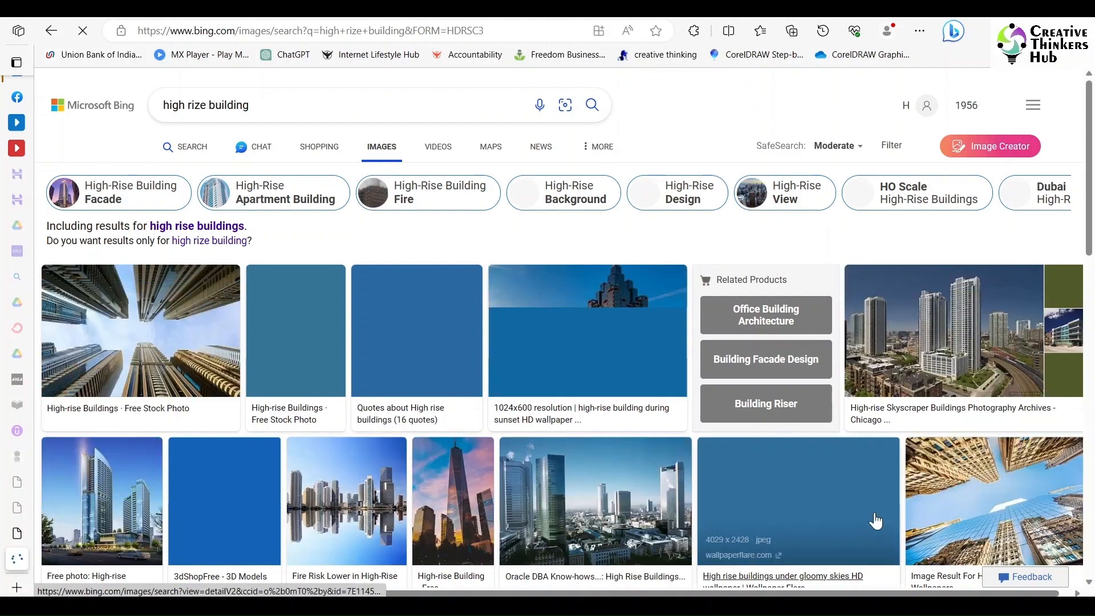
Step: Look through the image results and open the Pinterest page of the 2823 x 4200 gray high-rise building photo
{"action": "scroll", "coordinate": [991, 499], "scroll_direction": "down", "scroll_amount": 3}
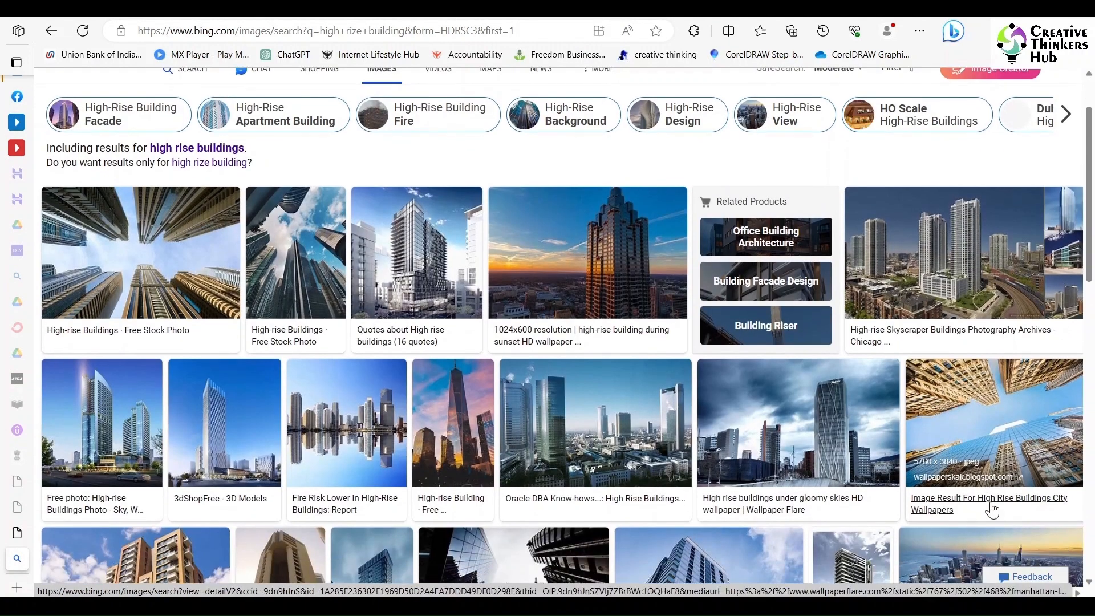
{"action": "scroll", "coordinate": [992, 512], "scroll_direction": "down", "scroll_amount": 2}
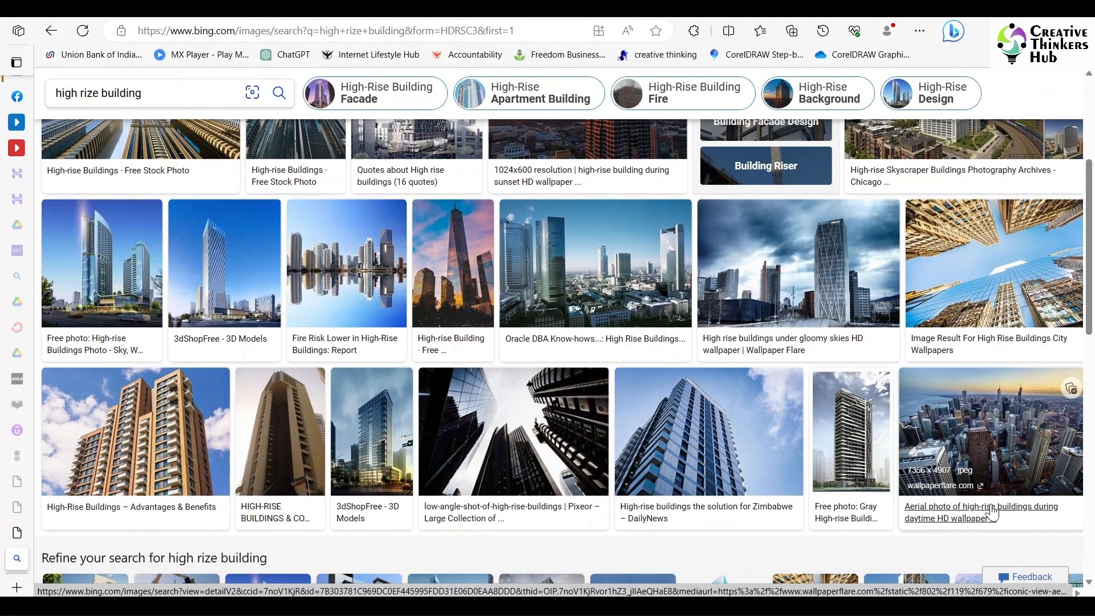
{"action": "scroll", "coordinate": [992, 513], "scroll_direction": "down", "scroll_amount": 3}
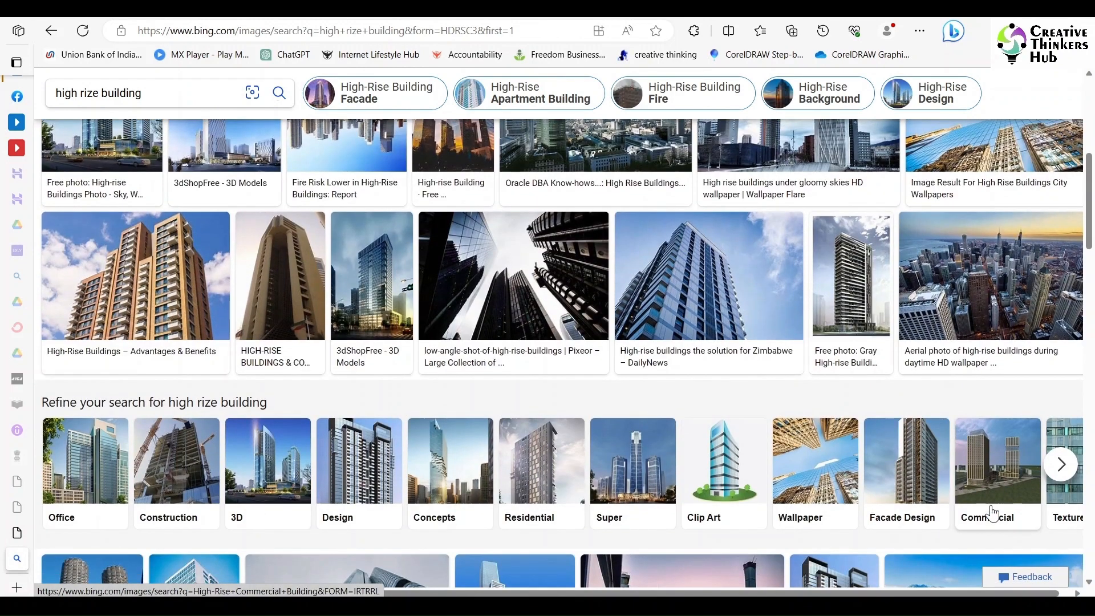
{"action": "left_click", "coordinate": [866, 302]}
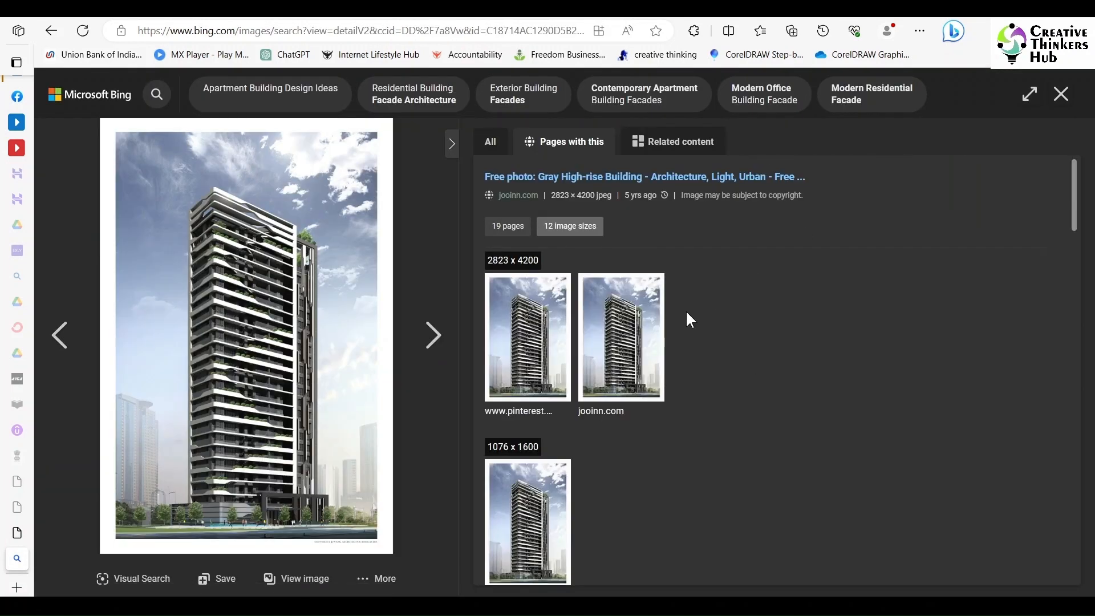
{"action": "left_click", "coordinate": [532, 352]}
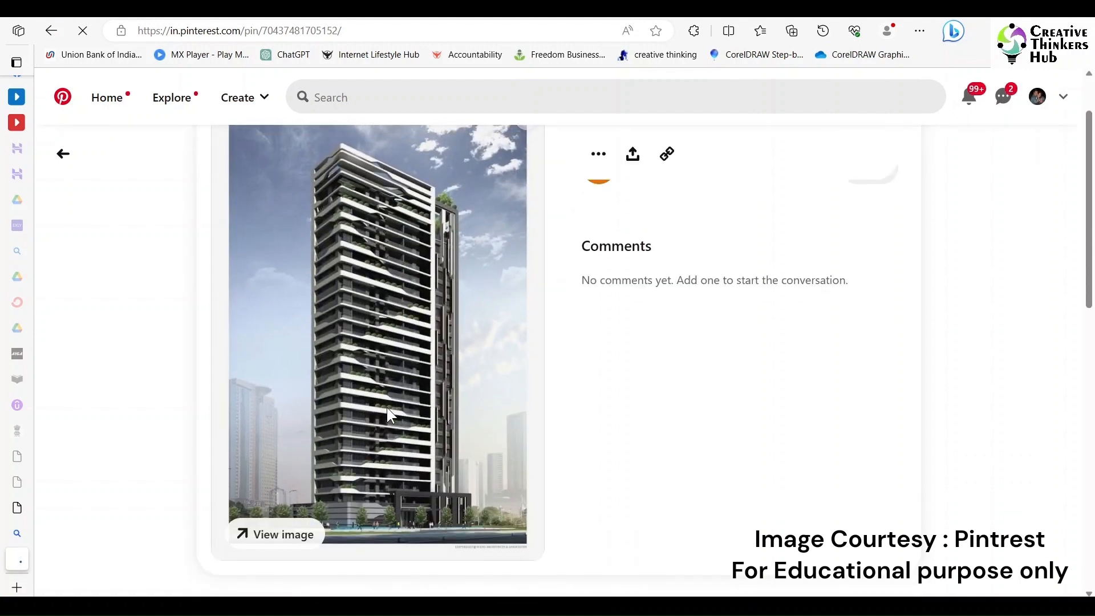
Step: Copy the high-rise photo from the Pinterest page, switch back to CorelDRAW and paste it onto Page 3
{"action": "right_click", "coordinate": [387, 407]}
{"action": "left_click", "coordinate": [453, 155]}
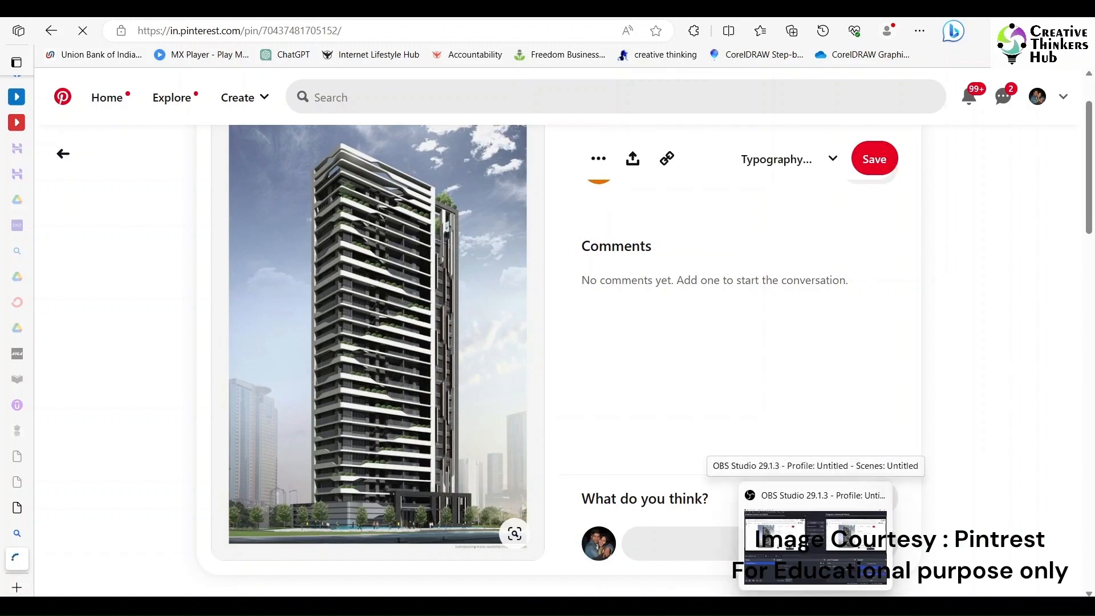
{"action": "left_click", "coordinate": [580, 606]}
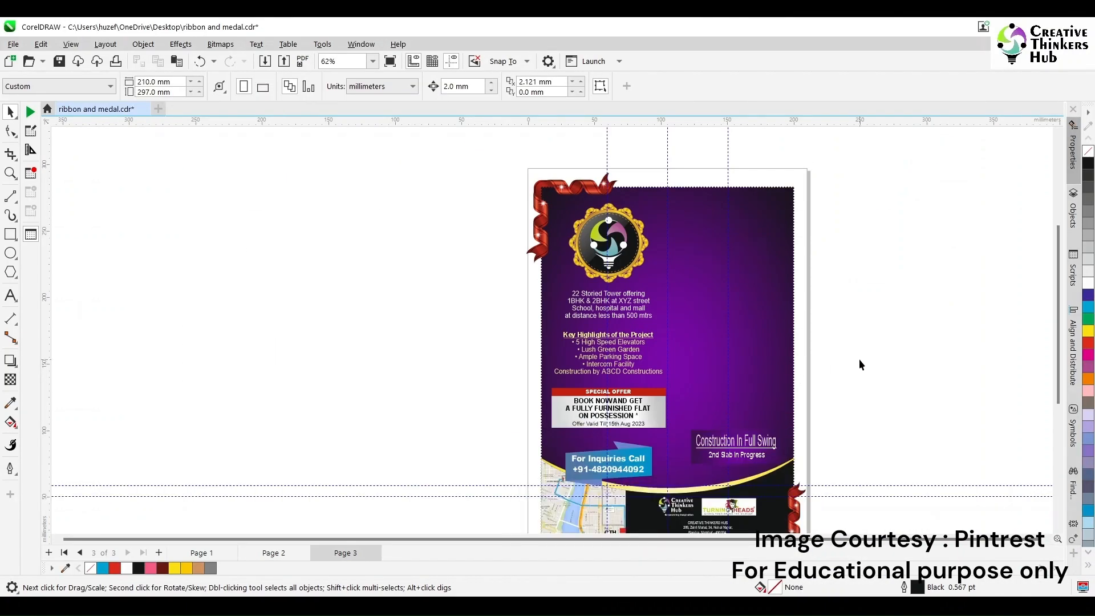
{"action": "key", "text": "ctrl+v"}
Step: Scale the tower photo to about 61.6% and place it over the right part of the purple background
{"action": "left_click_drag", "start_coordinate": [693, 328], "coordinate": [665, 363]}
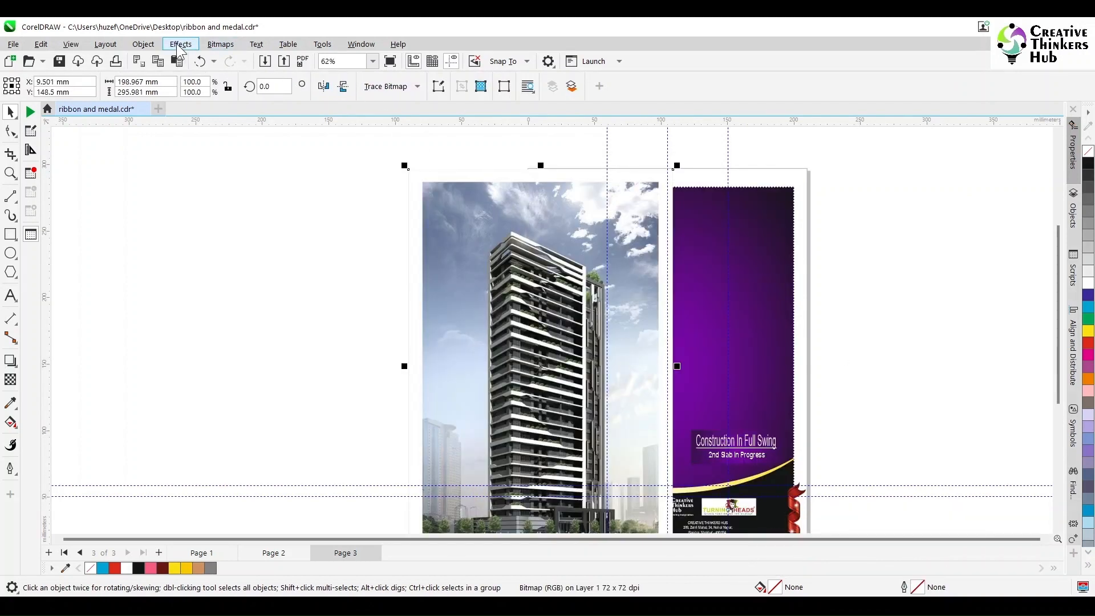
{"action": "left_click", "coordinate": [1058, 529]}
{"action": "left_click_drag", "start_coordinate": [406, 478], "coordinate": [509, 329]}
{"action": "left_click_drag", "start_coordinate": [591, 301], "coordinate": [787, 370]}
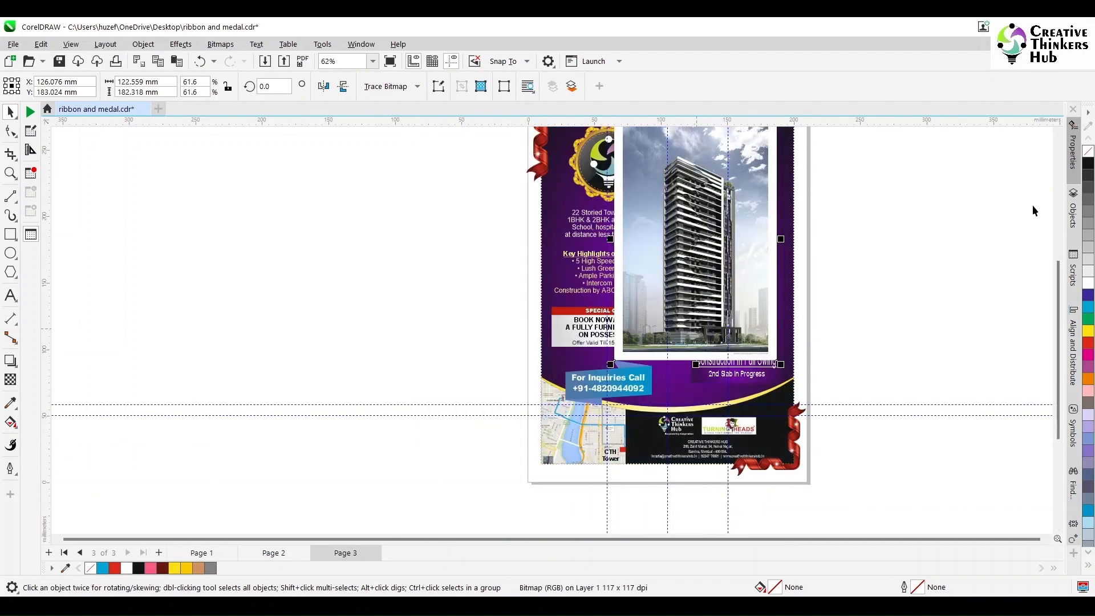
{"action": "scroll", "coordinate": [904, 291], "scroll_direction": "up", "scroll_amount": 2}
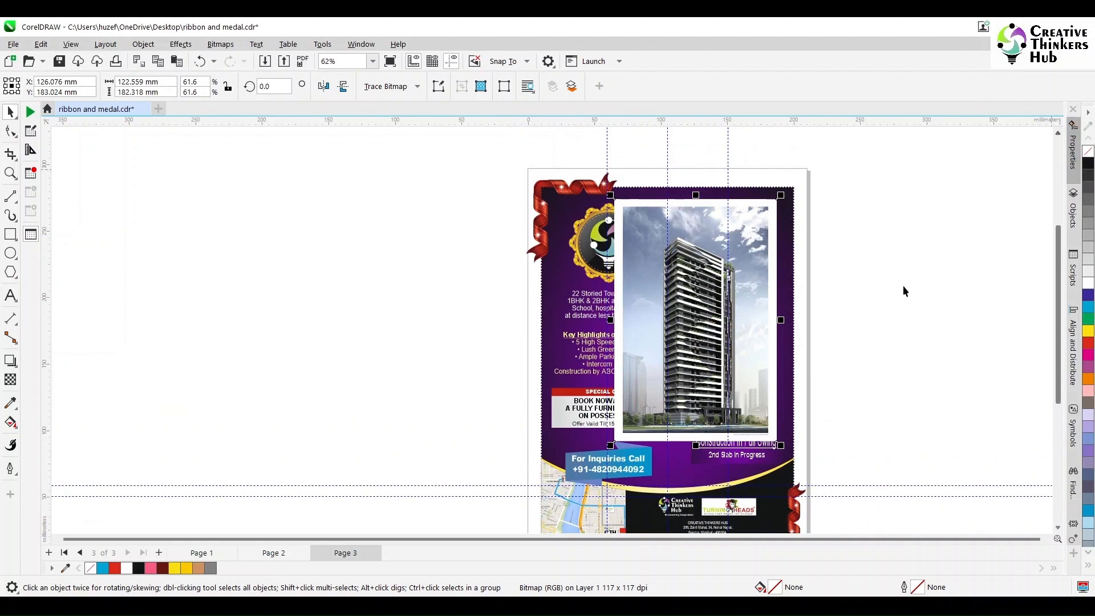
Step: PowerClip the tower photo inside the zigzag-edged purple background
{"action": "left_click", "coordinate": [143, 44]}
{"action": "mouse_move", "coordinate": [164, 94]}
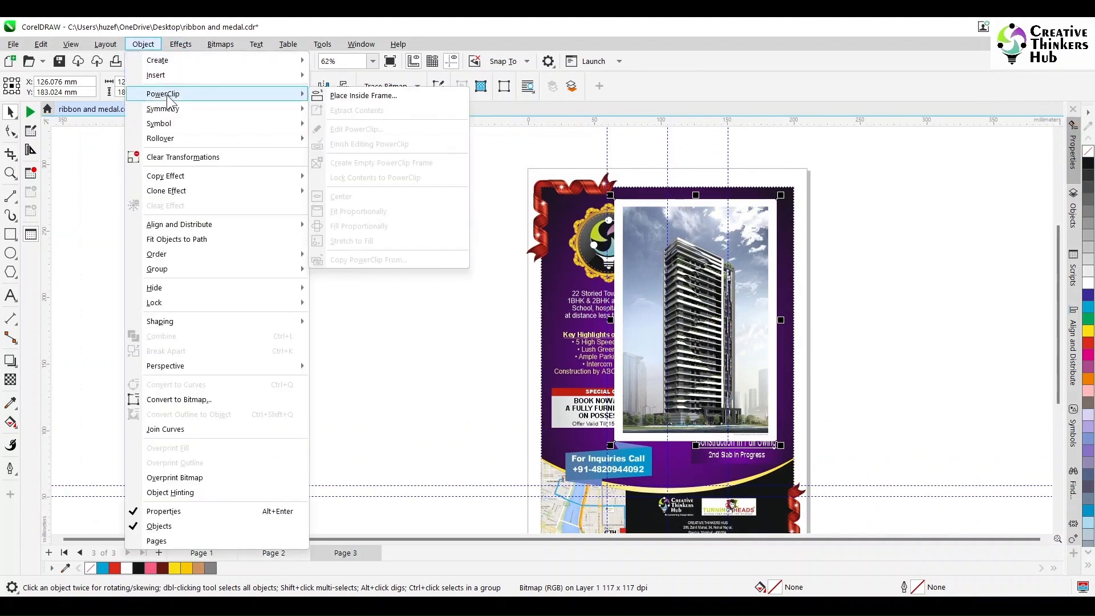
{"action": "left_click", "coordinate": [365, 97]}
{"action": "left_click", "coordinate": [783, 228]}
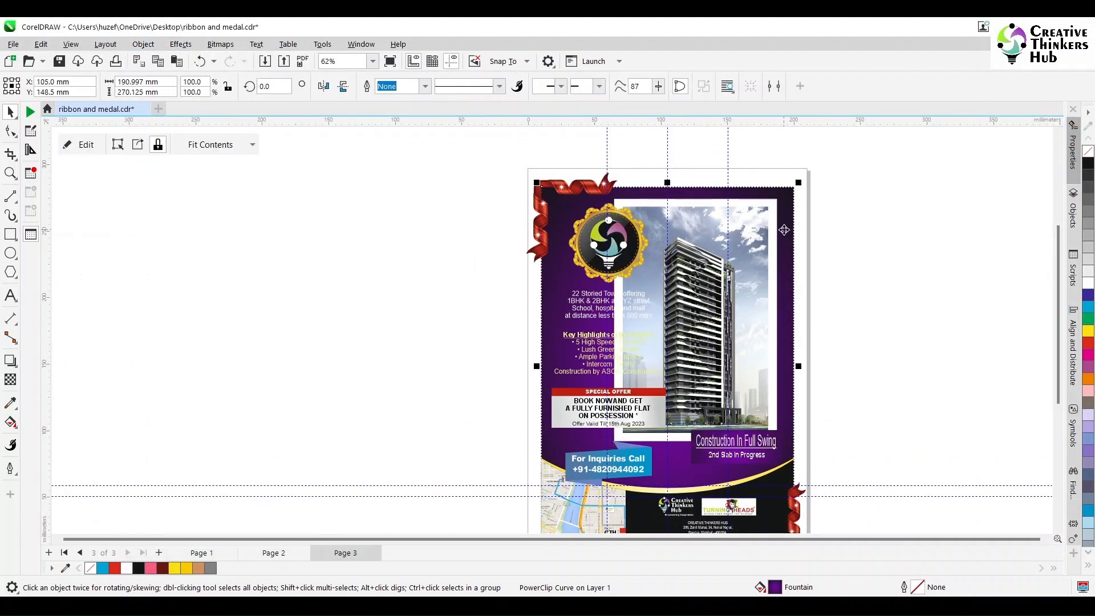
Step: Inside the PowerClip, enlarge the tower photo to about 166 x 247 mm and send it behind the footer and golden band
{"action": "left_click", "coordinate": [784, 230], "text": "ctrl"}
{"action": "left_click_drag", "start_coordinate": [782, 446], "coordinate": [815, 497]}
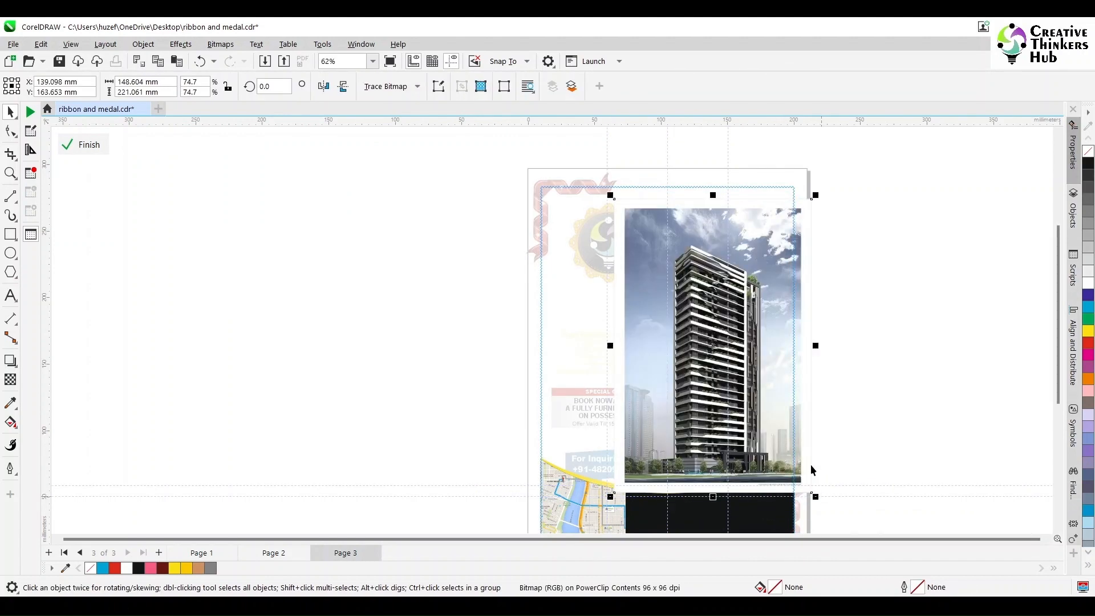
{"action": "left_click_drag", "start_coordinate": [843, 173], "coordinate": [849, 172]}
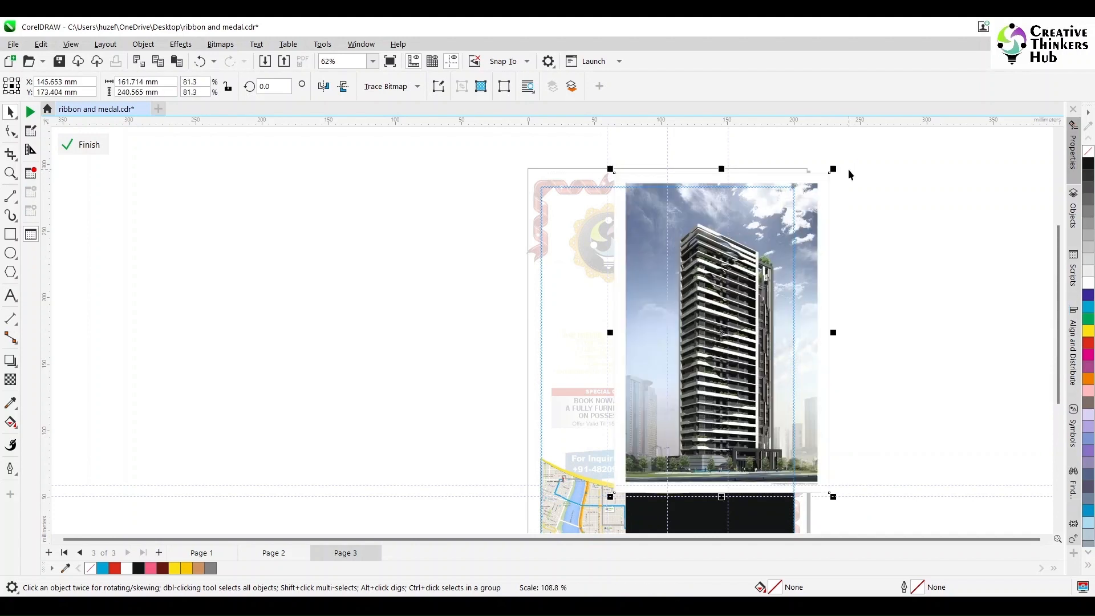
{"action": "left_click_drag", "start_coordinate": [832, 494], "coordinate": [845, 515]}
{"action": "key", "text": "shift+Page_Down"}
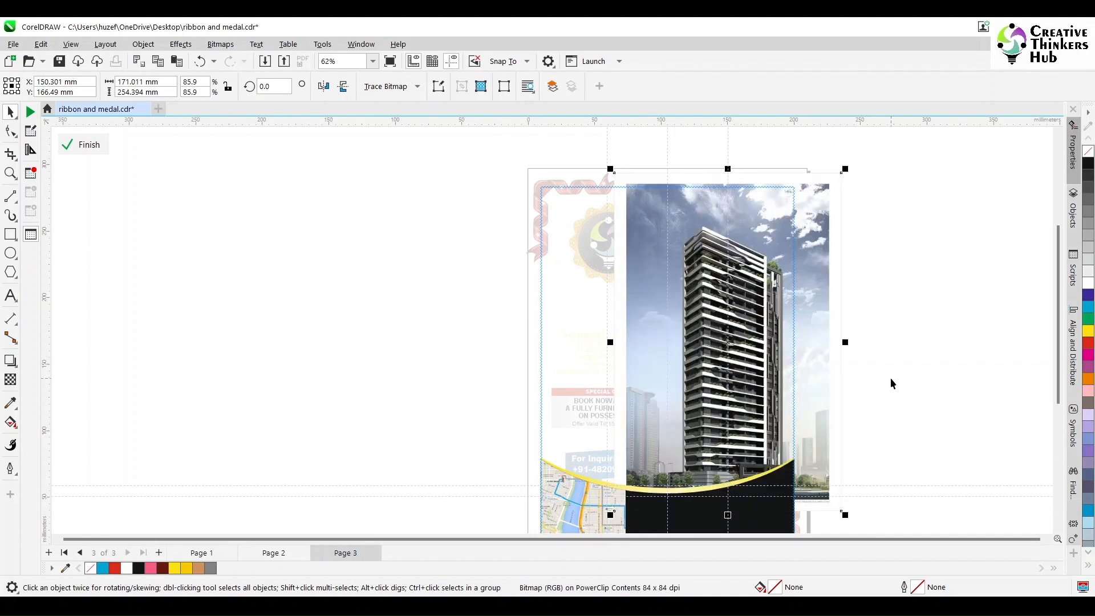
{"action": "left_click_drag", "start_coordinate": [844, 515], "coordinate": [840, 505]}
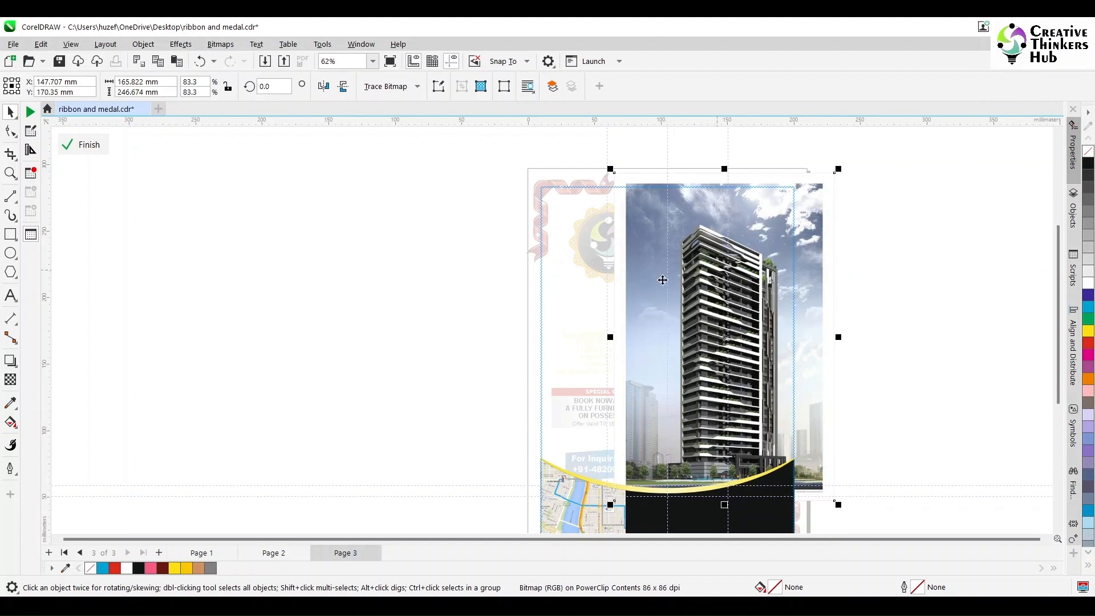
Step: Apply a horizontal fountain transparency to the tower photo, fading out its left side just short of the building
{"action": "left_click", "coordinate": [11, 380]}
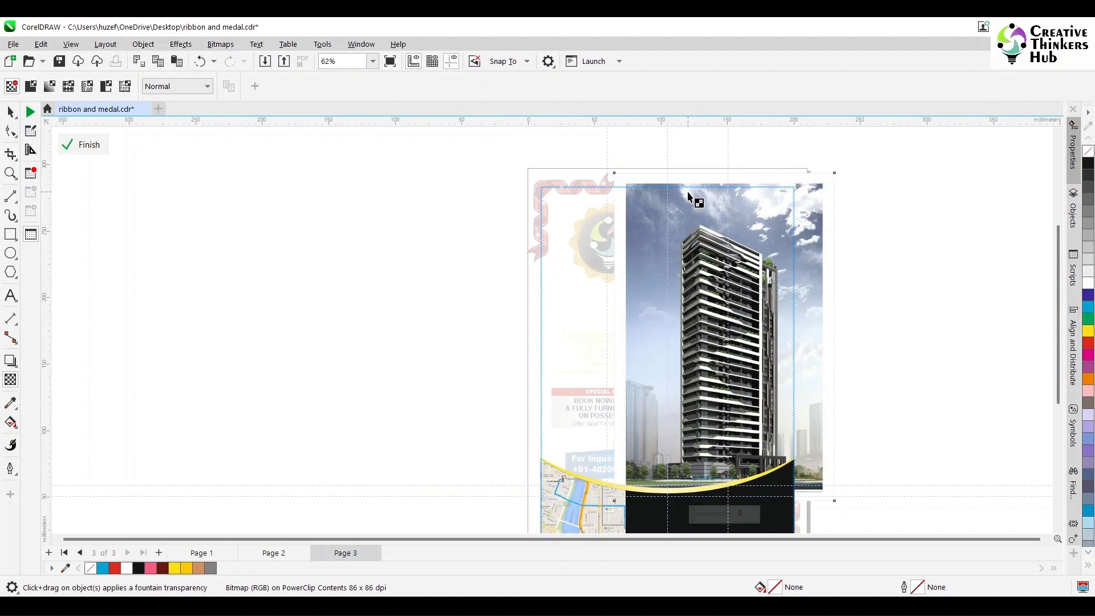
{"action": "left_click_drag", "start_coordinate": [691, 175], "coordinate": [615, 173]}
{"action": "left_click_drag", "start_coordinate": [691, 175], "coordinate": [656, 173]}
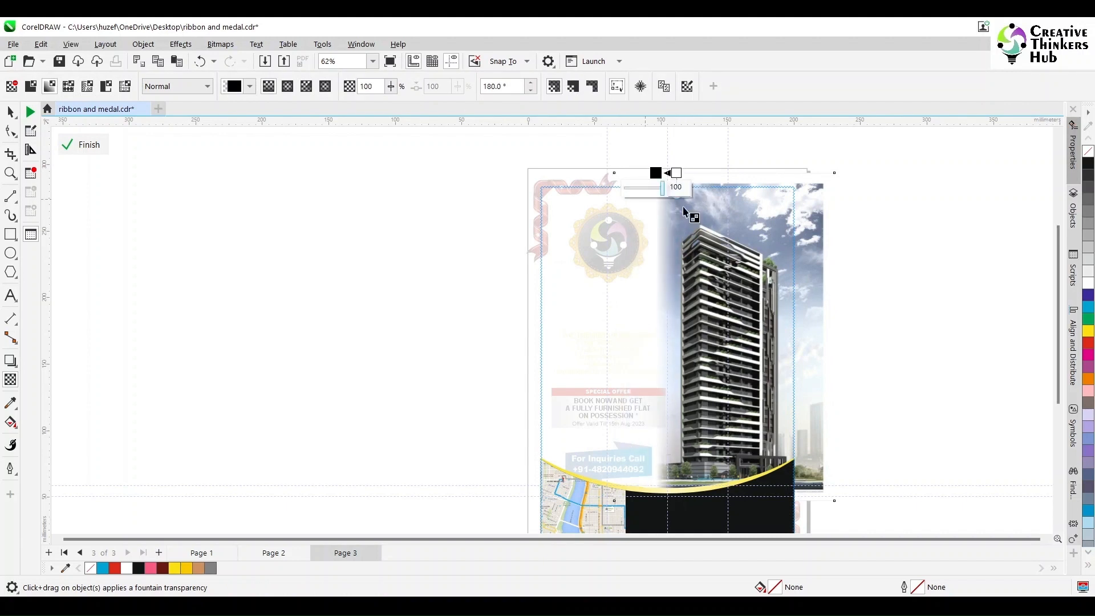
Step: Fine-tune the tower photo's left-side fade and convert the photo to a 300 dpi bitmap with a transparent background
{"action": "left_click_drag", "start_coordinate": [678, 173], "coordinate": [682, 172]}
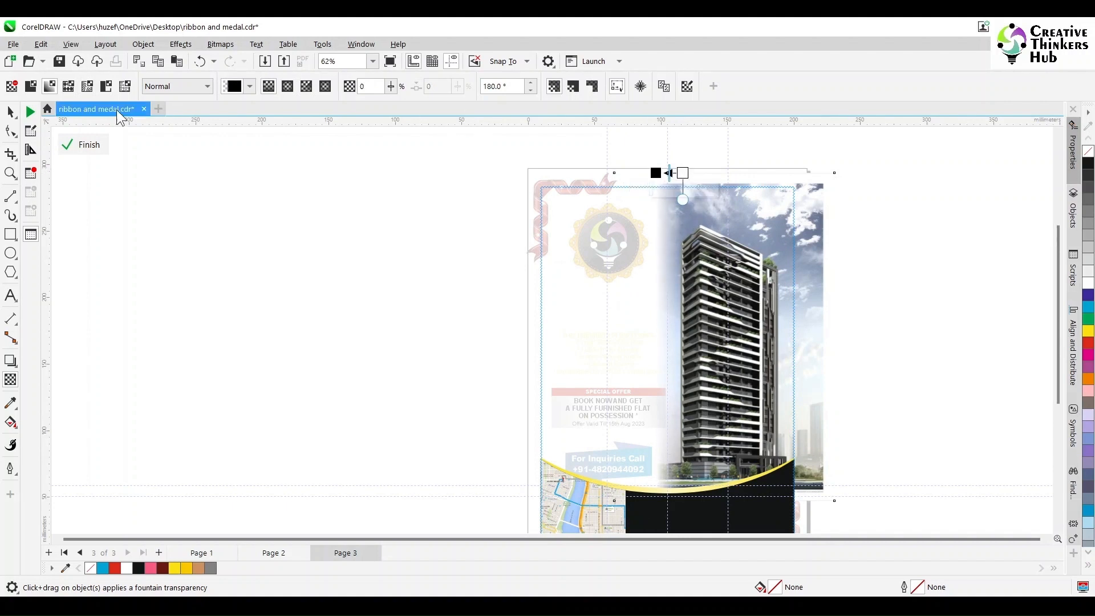
{"action": "left_click", "coordinate": [10, 111]}
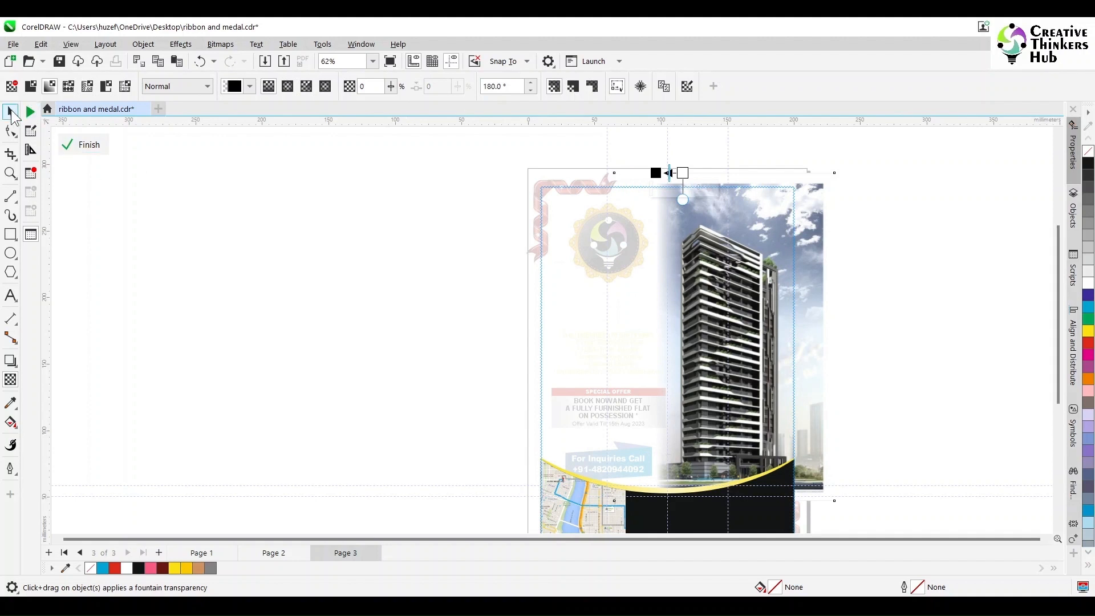
{"action": "left_click", "coordinate": [220, 44]}
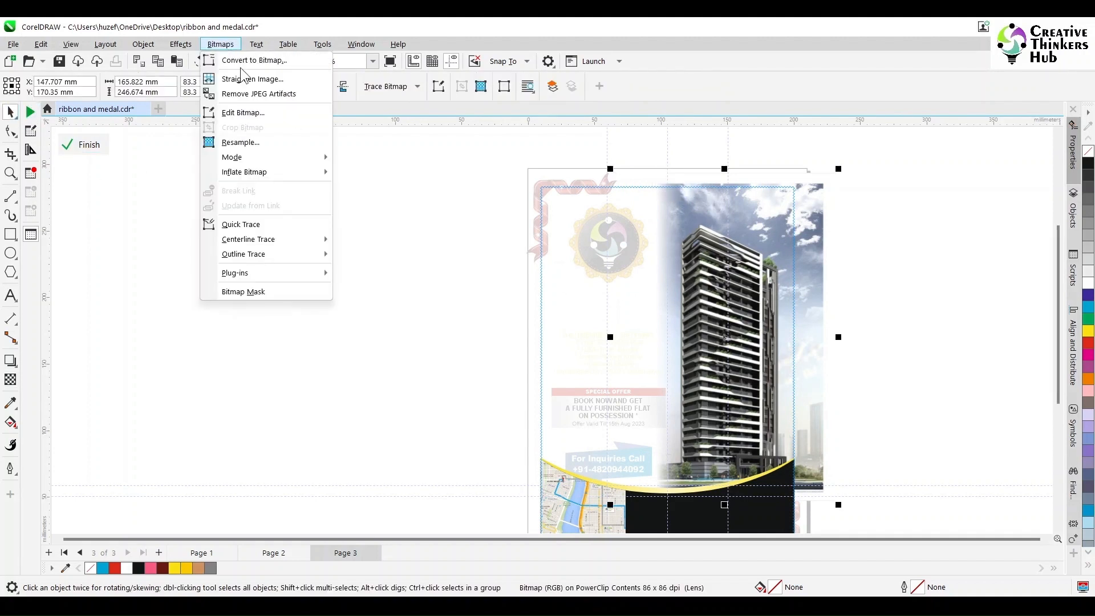
{"action": "left_click", "coordinate": [245, 59]}
{"action": "left_click", "coordinate": [544, 249]}
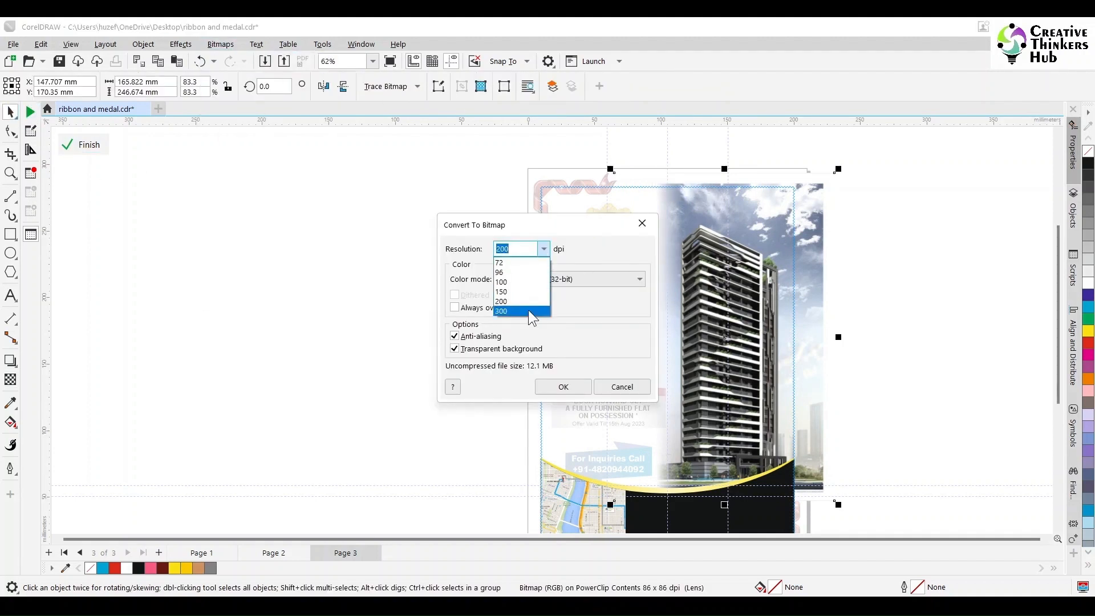
{"action": "left_click", "coordinate": [529, 312]}
{"action": "left_click", "coordinate": [563, 387]}
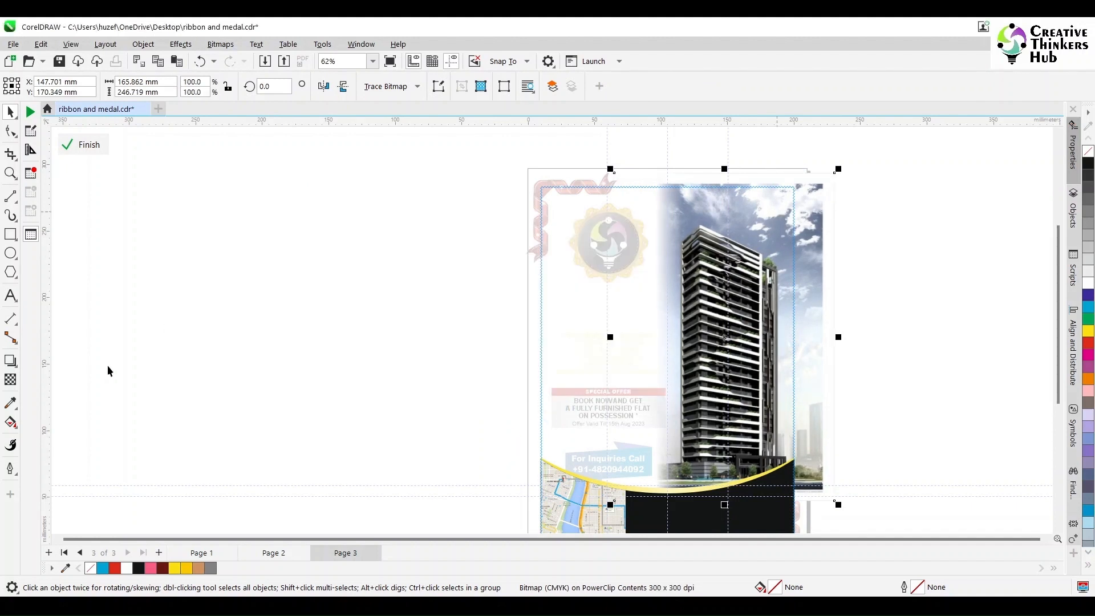
Step: Apply a vertical fountain transparency at 90° to the tower photo, fading out the sky just above the building
{"action": "left_click", "coordinate": [10, 379]}
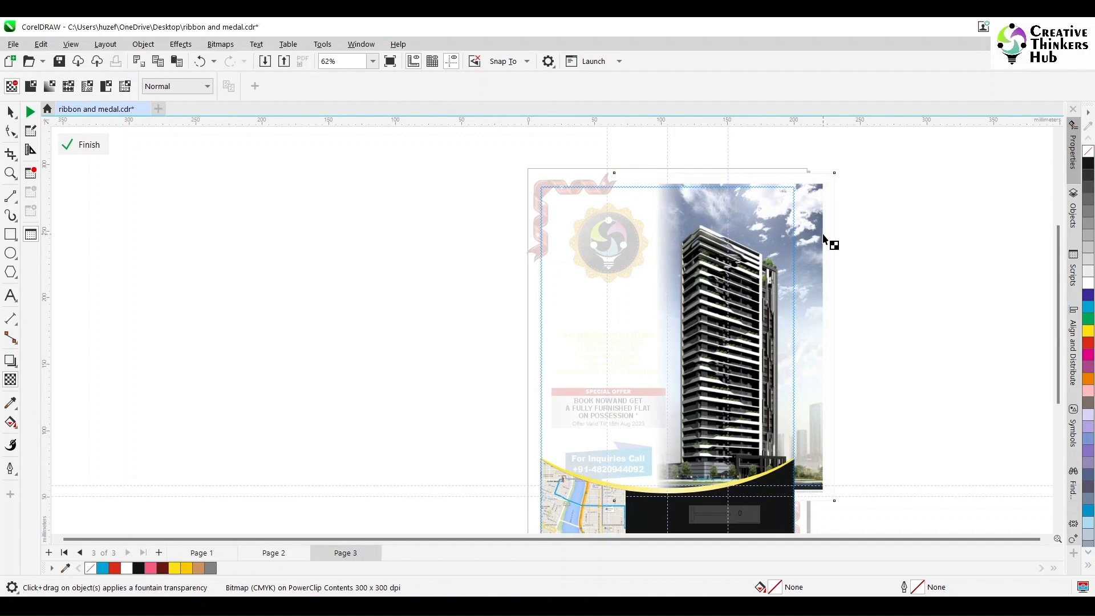
{"action": "left_click_drag", "start_coordinate": [822, 234], "coordinate": [834, 212]}
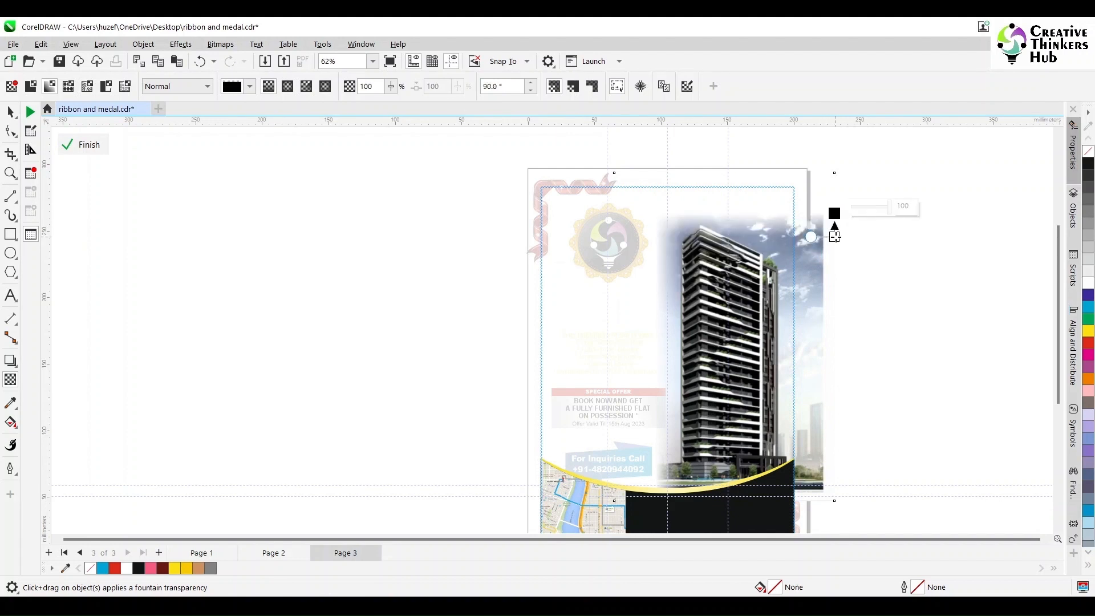
{"action": "left_click", "coordinate": [834, 237]}
{"action": "left_click", "coordinate": [835, 212]}
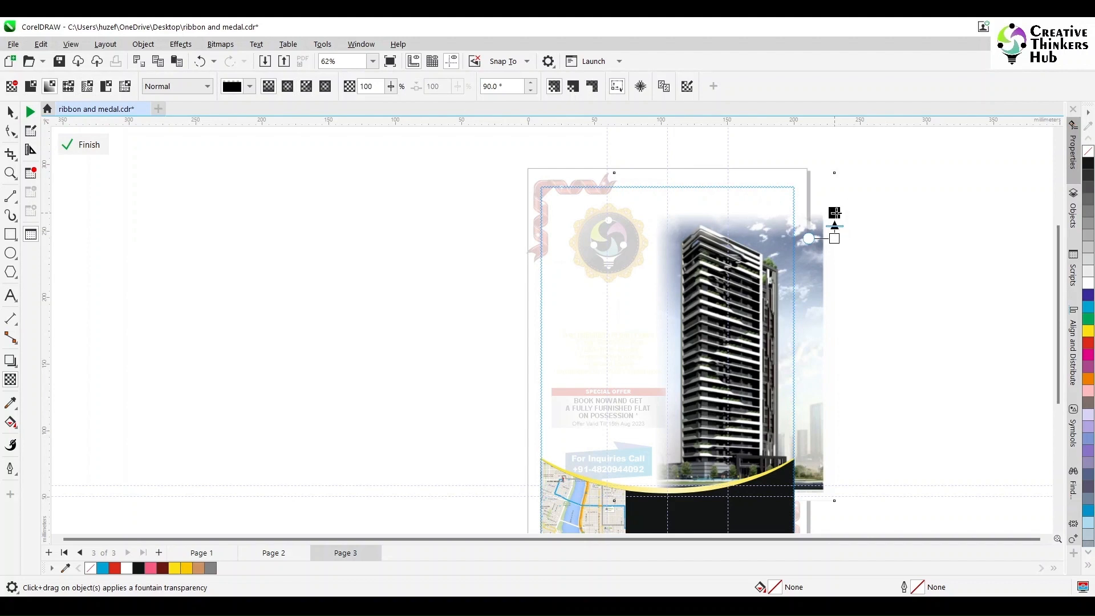
Step: Convert the top-faded tower photo to a 300 dpi CMYK bitmap with a transparent background
{"action": "key", "text": "space"}
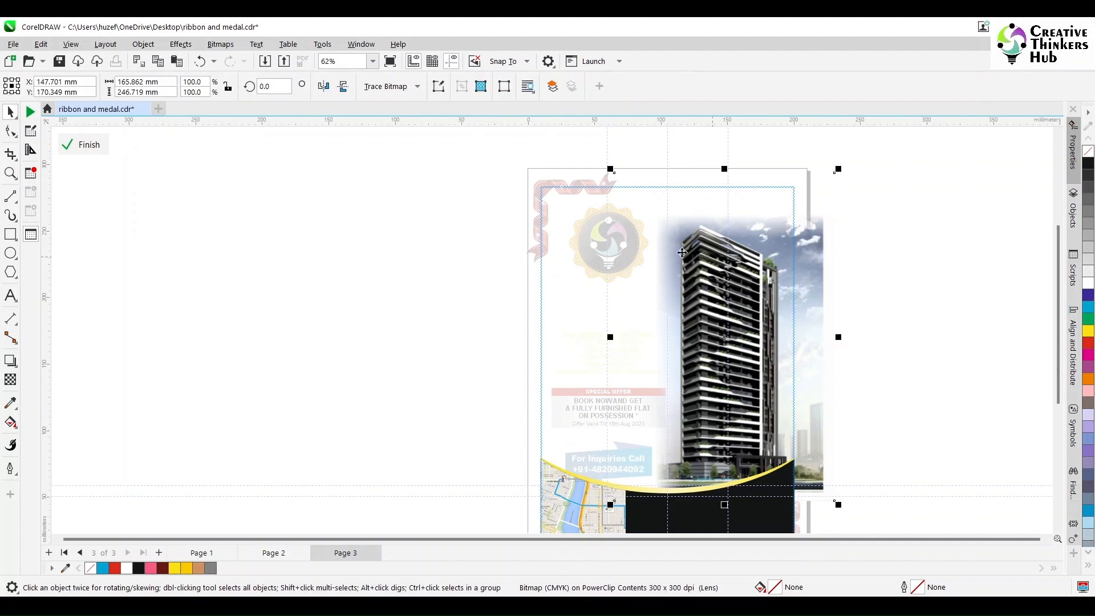
{"action": "left_click", "coordinate": [221, 44]}
{"action": "left_click", "coordinate": [251, 59]}
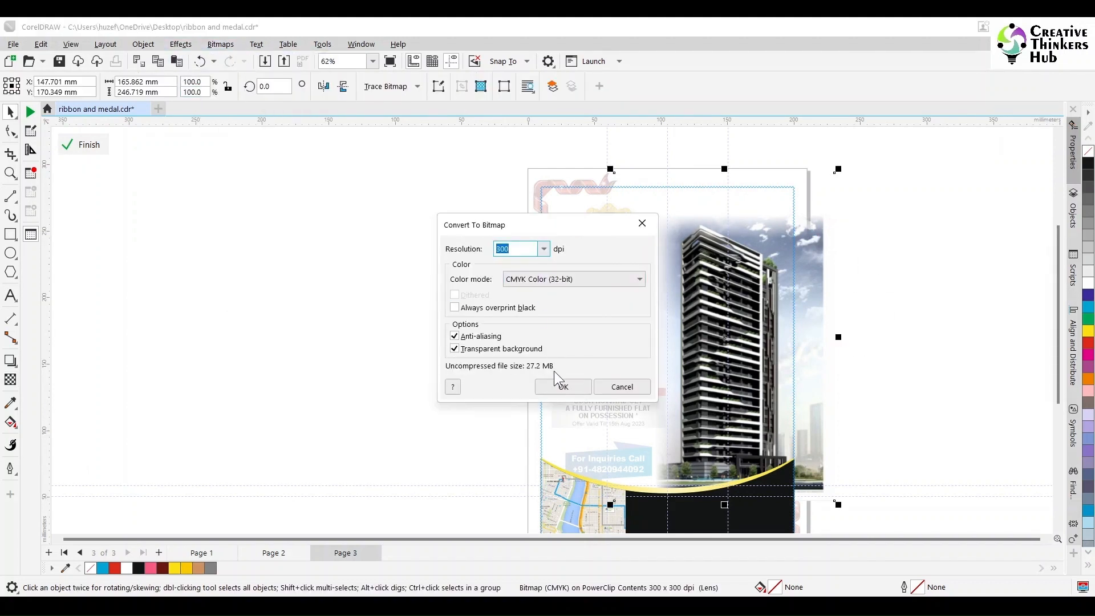
{"action": "left_click", "coordinate": [560, 386]}
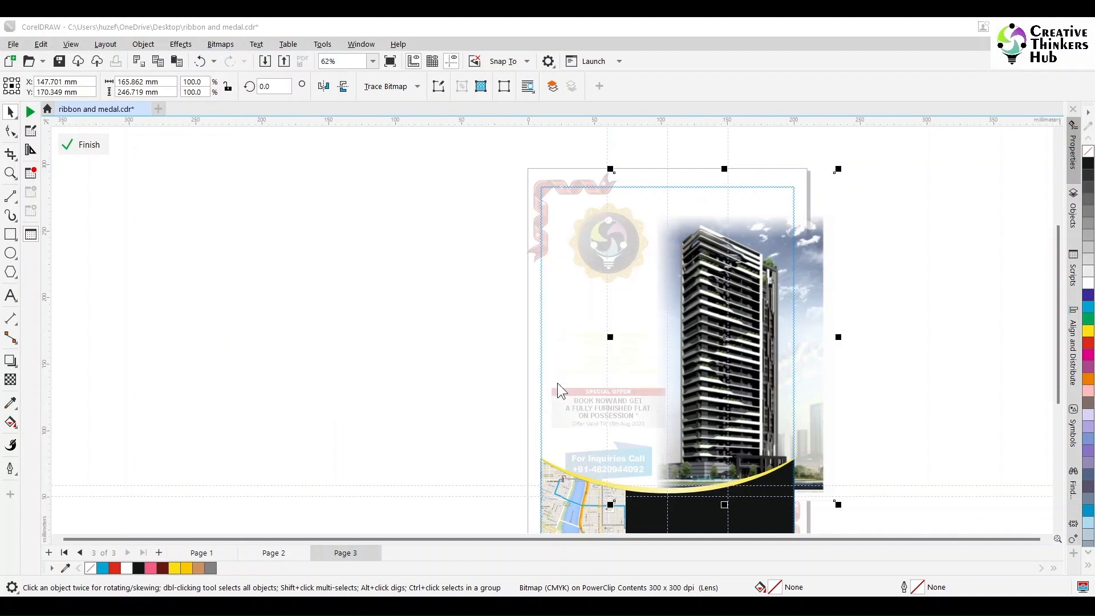
Step: Fade the photo's corner at the tower's upper left with a diagonal fountain transparency of about 150.4° and finish editing the PowerClip
{"action": "left_click", "coordinate": [10, 379]}
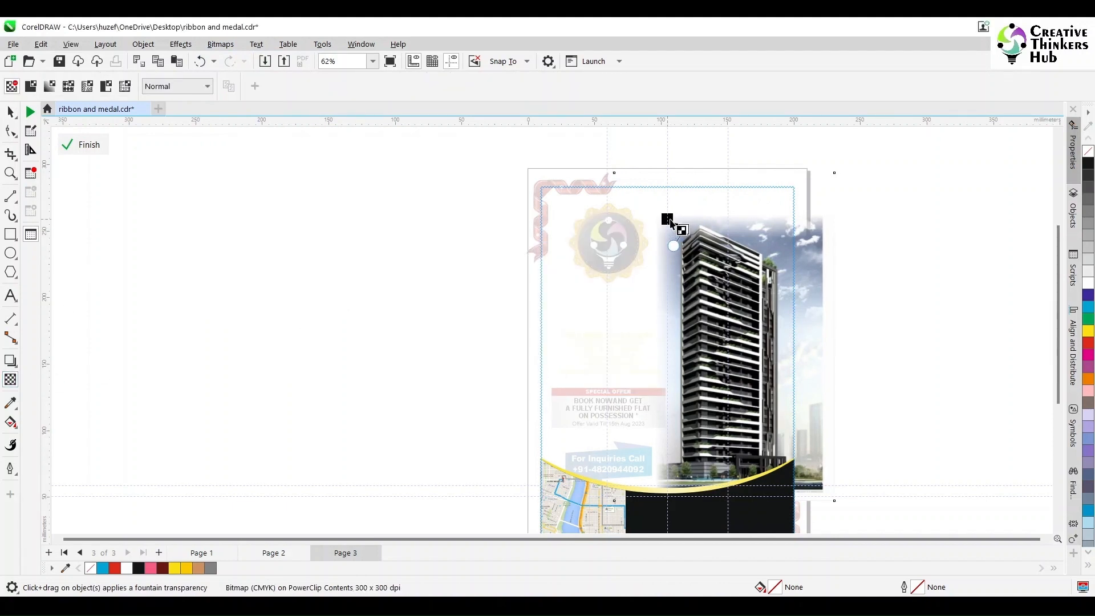
{"action": "left_click_drag", "start_coordinate": [672, 218], "coordinate": [690, 233]}
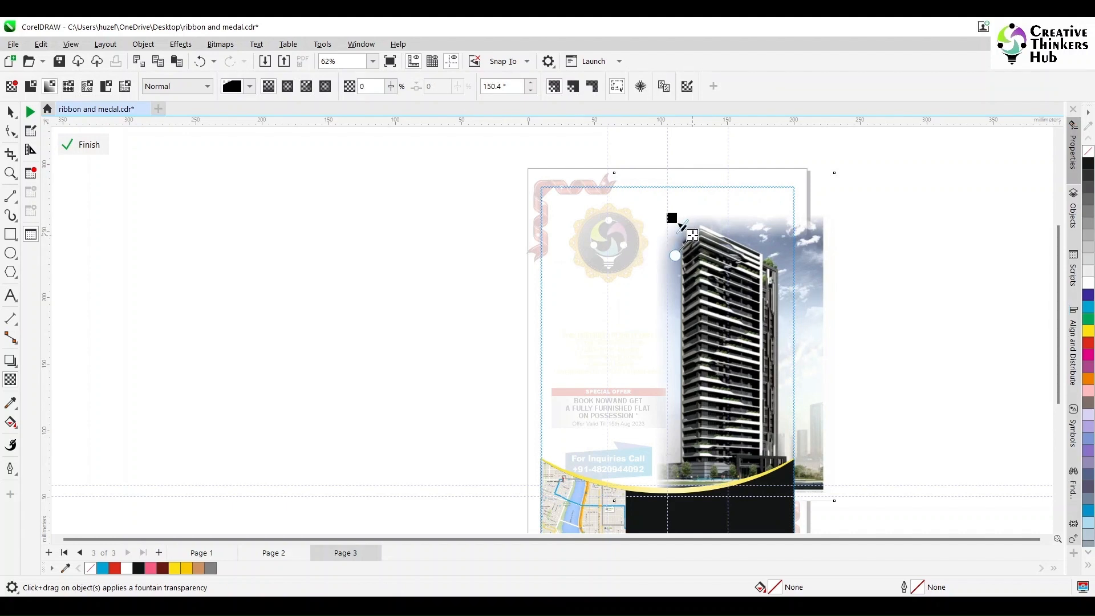
{"action": "left_click", "coordinate": [857, 251]}
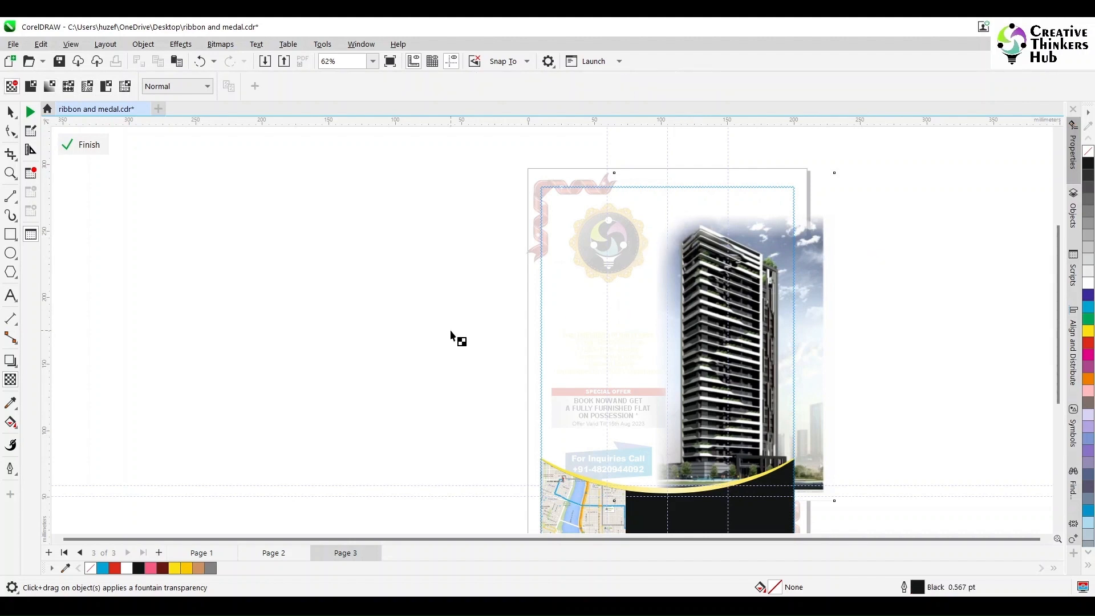
{"action": "left_click", "coordinate": [86, 145]}
{"action": "scroll", "coordinate": [885, 352], "scroll_direction": "down", "scroll_amount": 2}
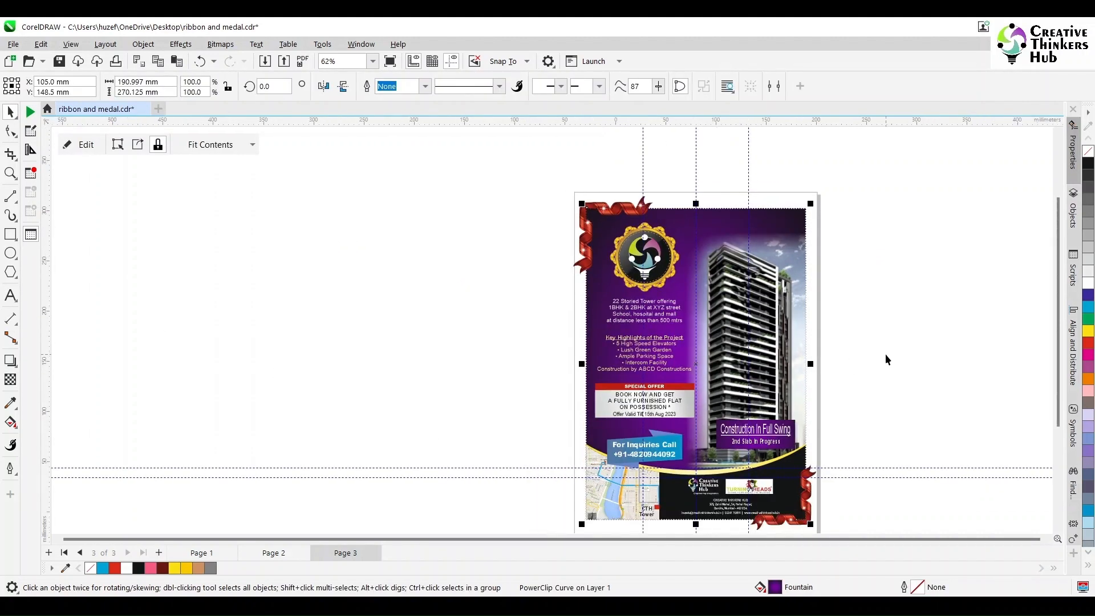
Step: Inside the PowerClip, enlarge the tower photo to about 171 x 255 mm and finish editing the contents
{"action": "double_click", "coordinate": [786, 271]}
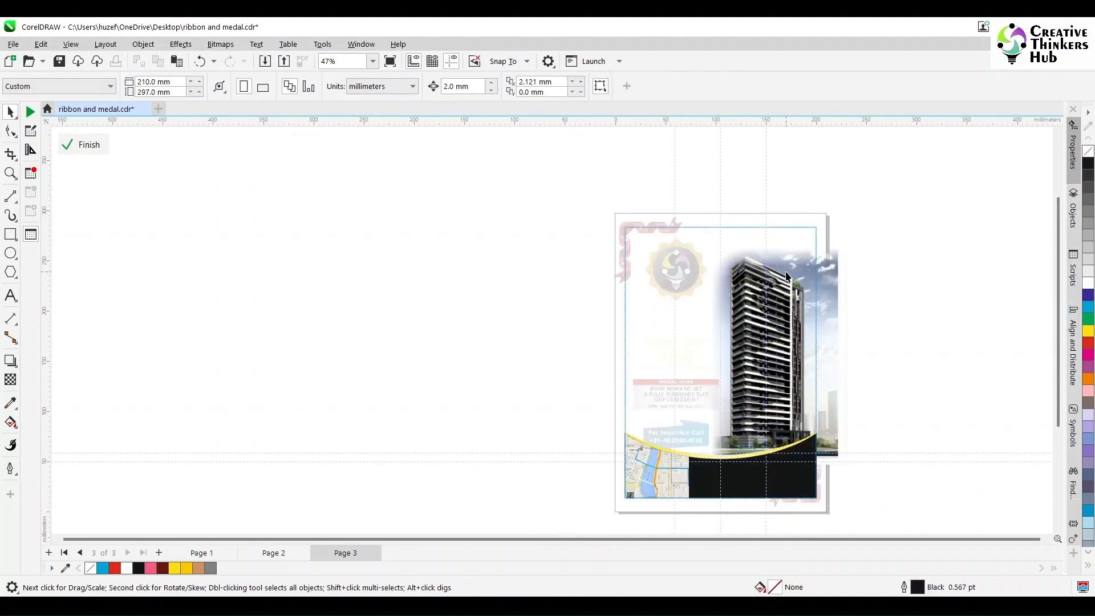
{"action": "left_click", "coordinate": [786, 271]}
{"action": "left_click_drag", "start_coordinate": [675, 212], "coordinate": [670, 199]}
{"action": "left_click", "coordinate": [948, 321], "text": "ctrl"}
{"action": "left_click", "coordinate": [927, 327]}
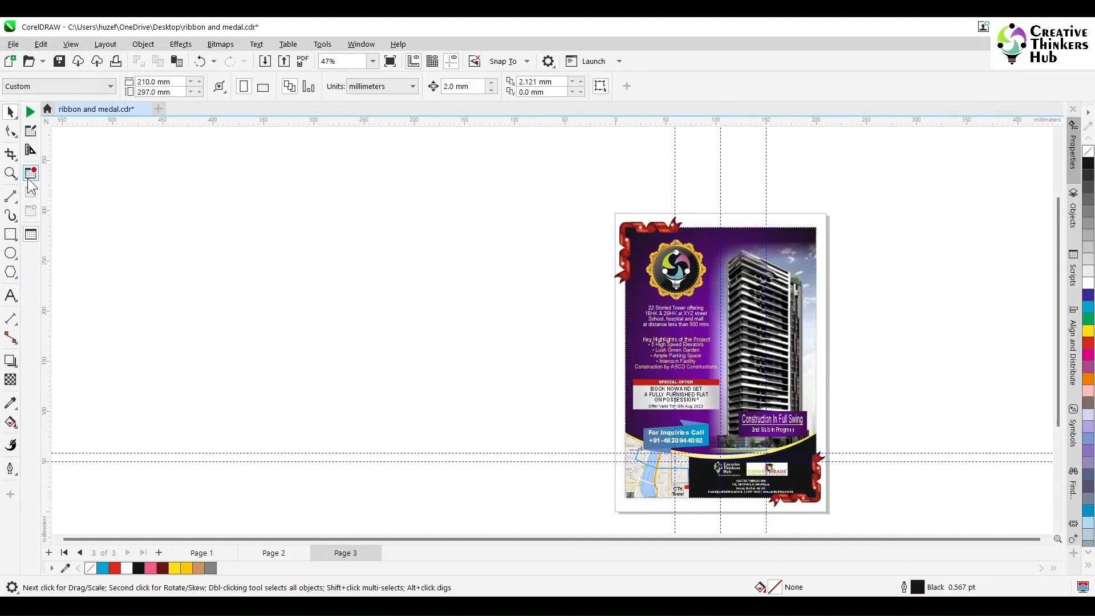
Step: Apply a drop shadow with the Small Glow preset to the zigzag-edged purple background
{"action": "key", "text": "z"}
{"action": "left_click_drag", "start_coordinate": [591, 197], "coordinate": [838, 462]}
{"action": "left_click", "coordinate": [10, 112]}
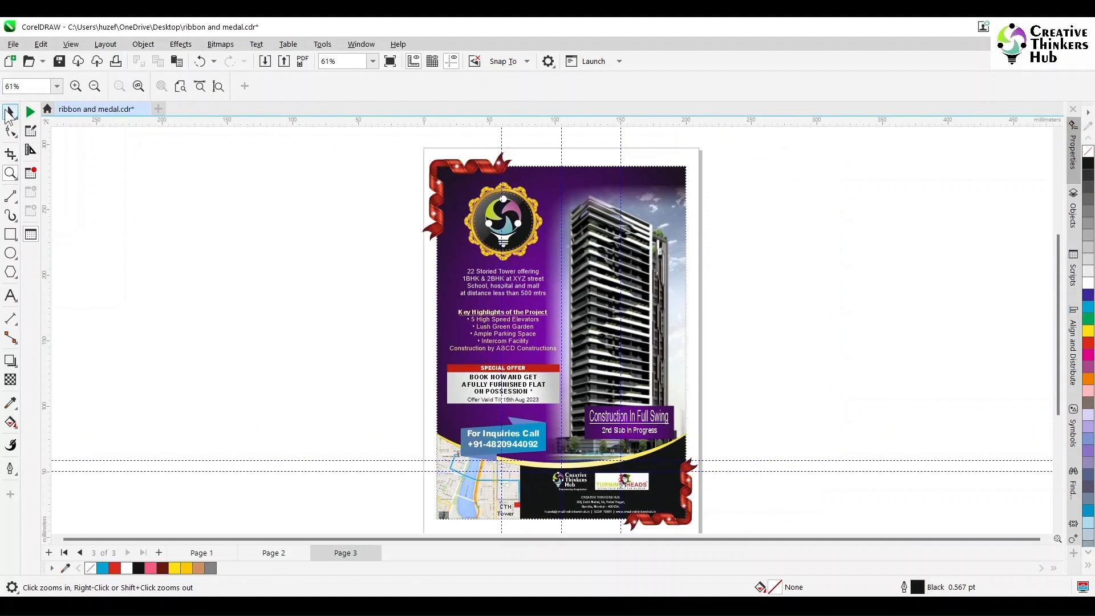
{"action": "left_click", "coordinate": [543, 181]}
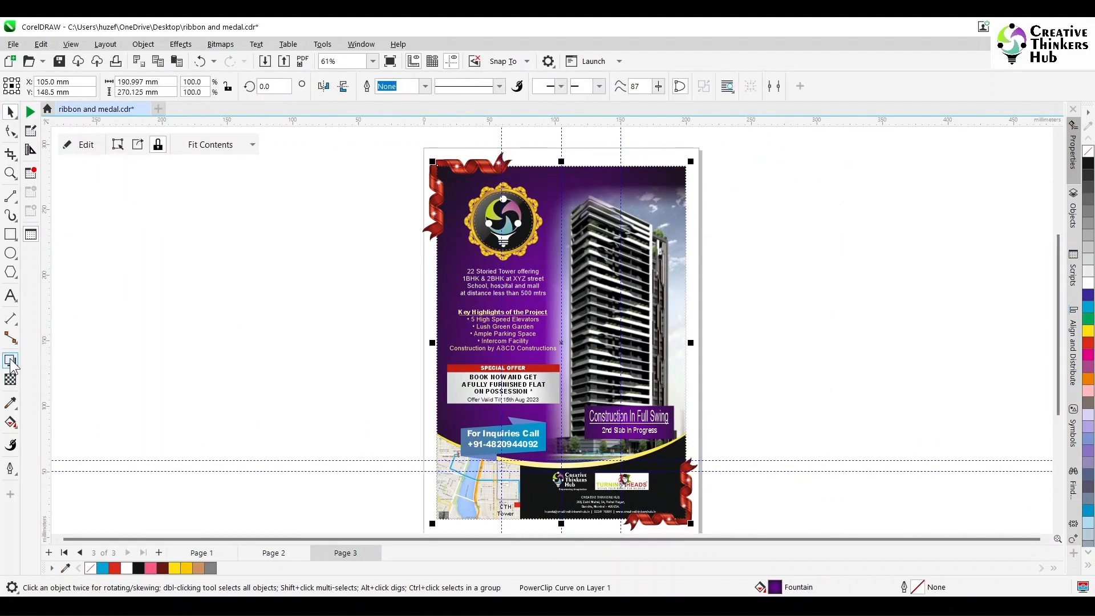
{"action": "left_click", "coordinate": [10, 360]}
{"action": "left_click", "coordinate": [52, 359]}
{"action": "left_click", "coordinate": [34, 86]}
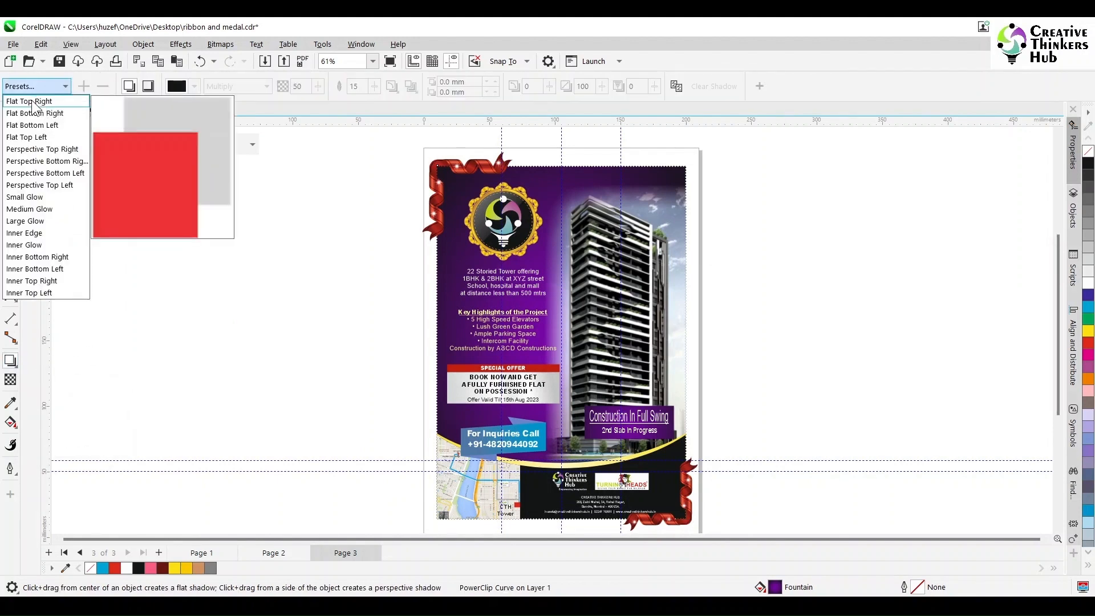
{"action": "left_click", "coordinate": [34, 197]}
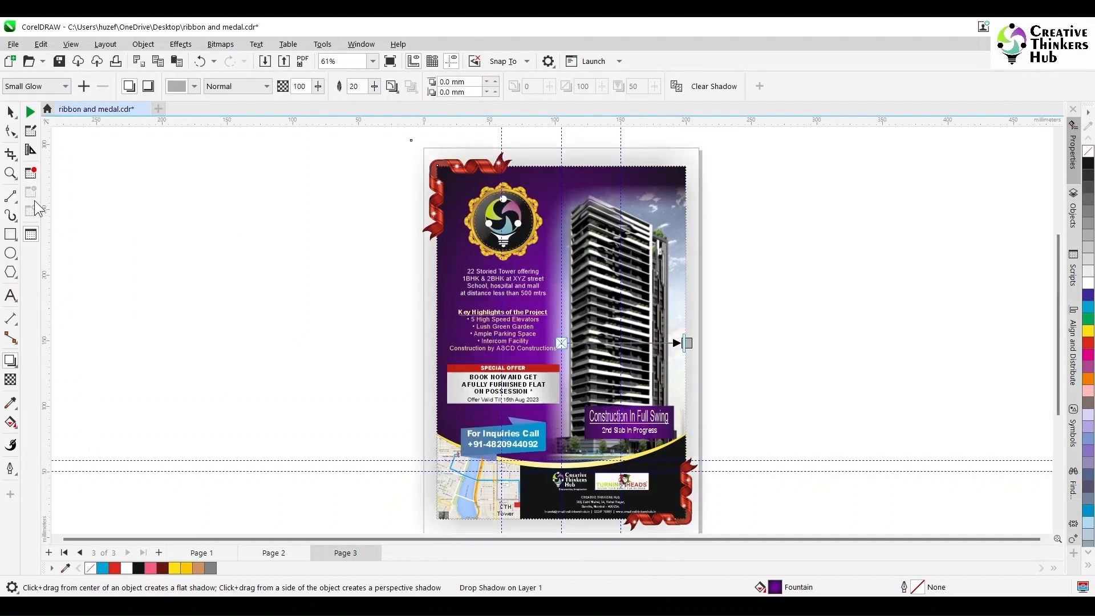
Step: Set the background's drop shadow feathering to 7
{"action": "left_click", "coordinate": [374, 90]}
{"action": "type", "text": "6"}
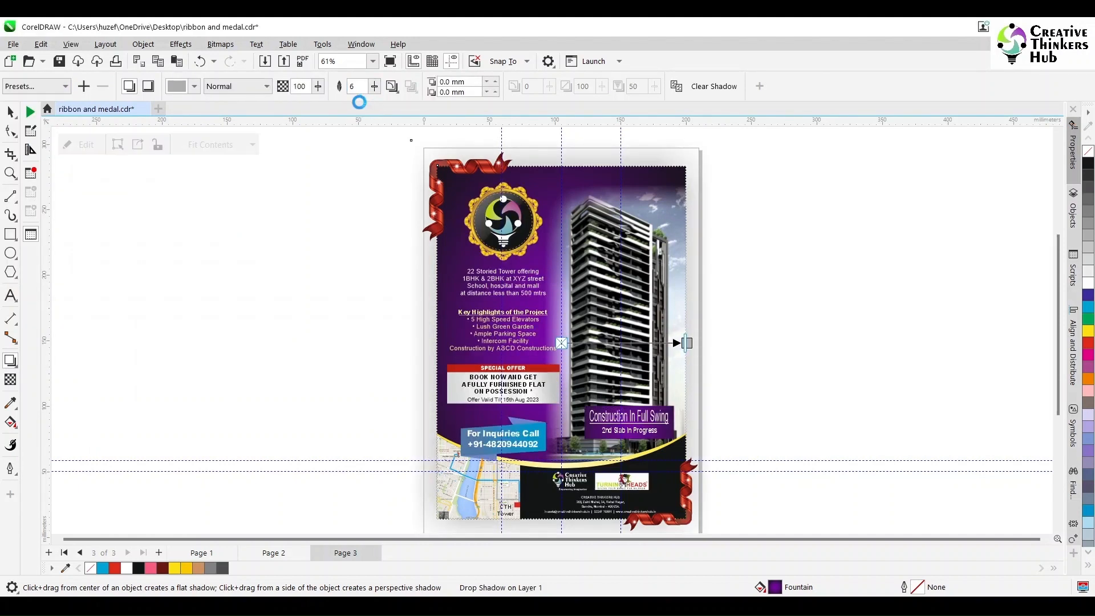
{"action": "key", "text": "Return"}
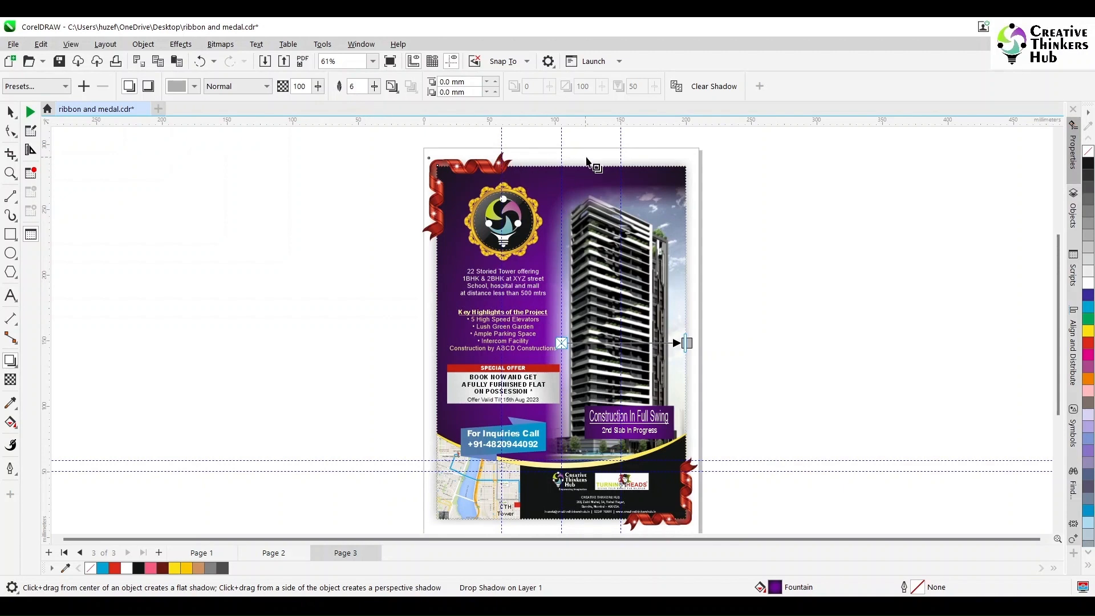
{"action": "left_click", "coordinate": [374, 87]}
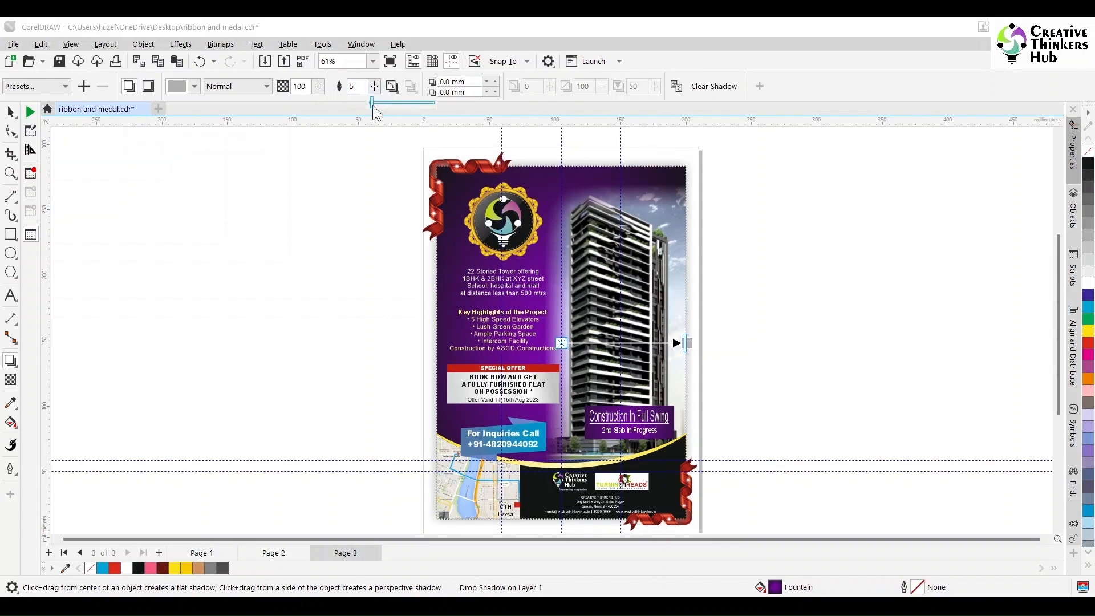
{"action": "left_click", "coordinate": [377, 105]}
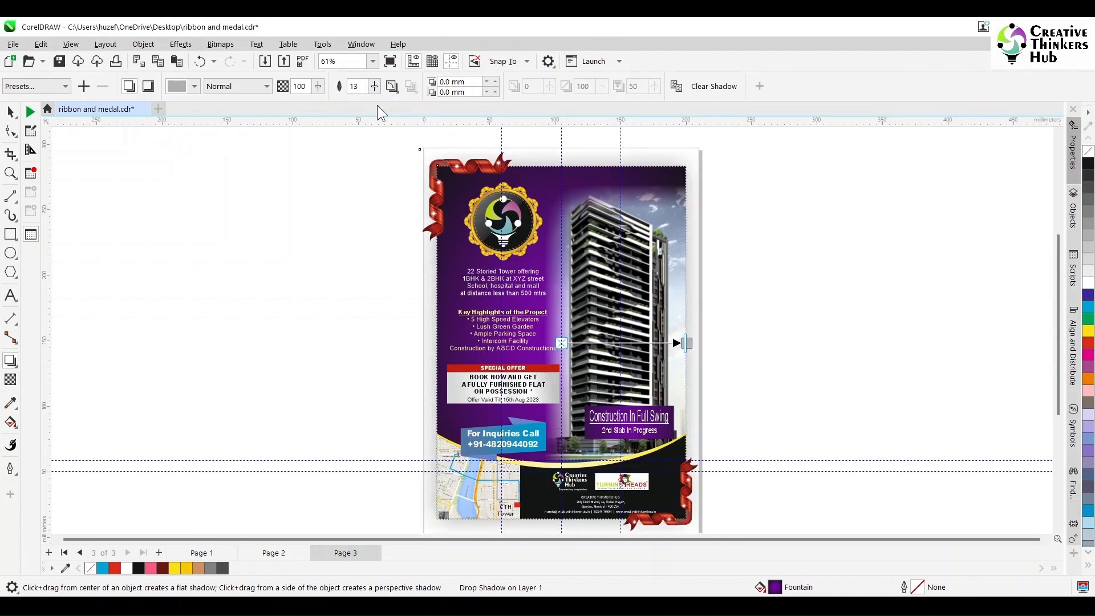
{"action": "double_click", "coordinate": [357, 86]}
{"action": "type", "text": "7"}
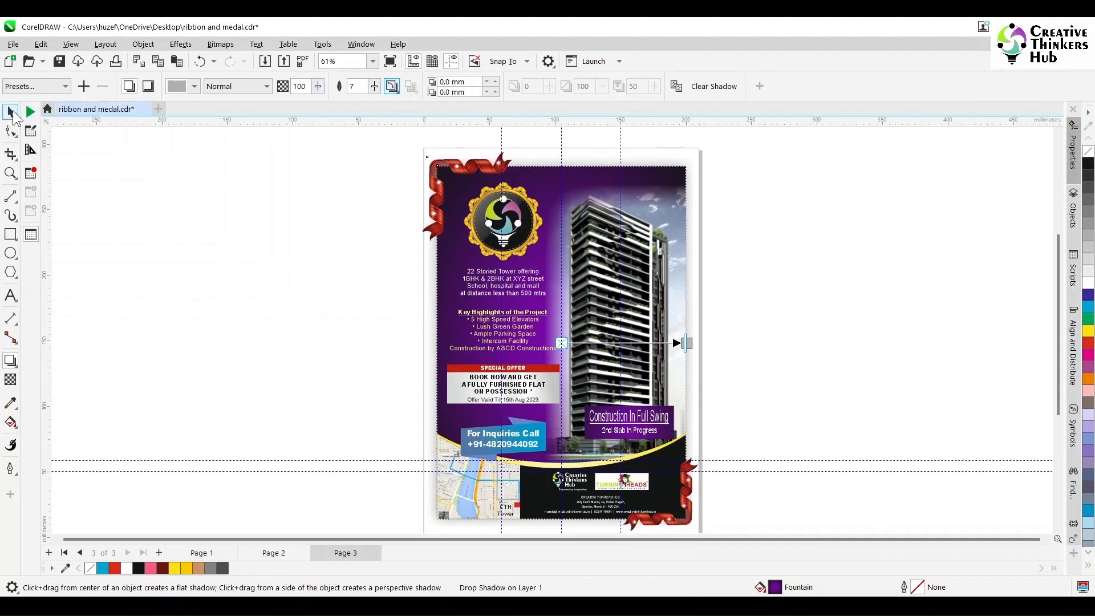
{"action": "left_click", "coordinate": [11, 112]}
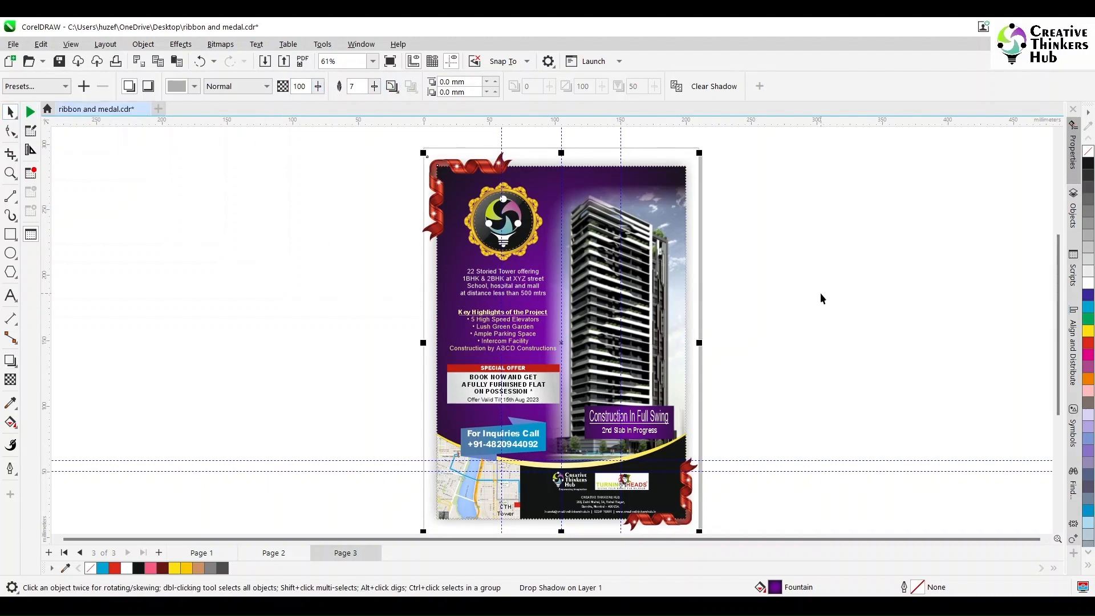
Step: Change the background's drop shadow color to dark gray from the CMYK palette
{"action": "left_click", "coordinate": [194, 86]}
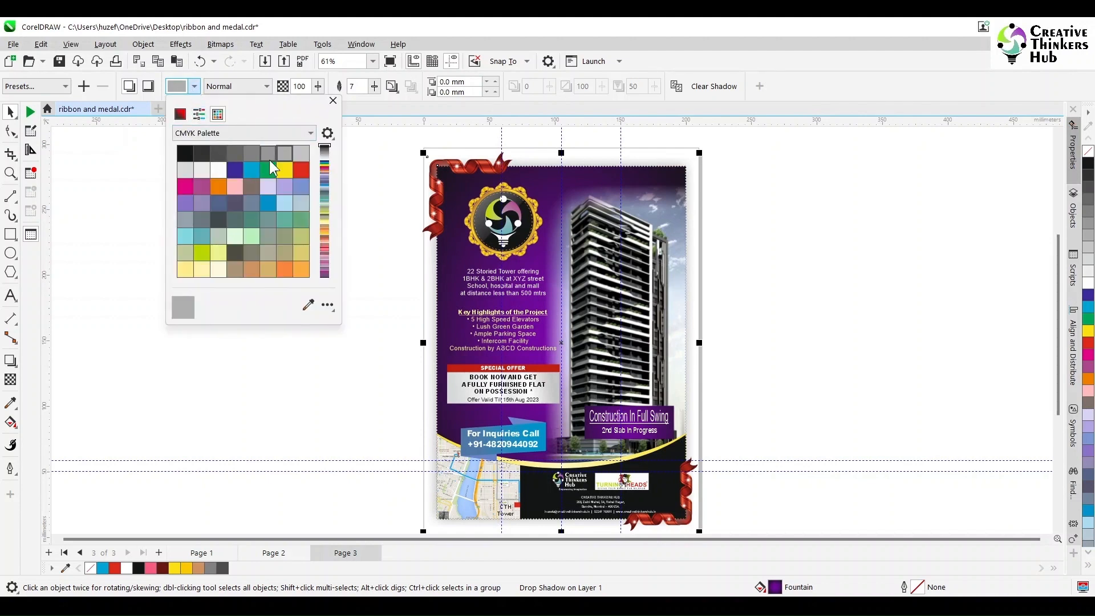
{"action": "left_click", "coordinate": [223, 154]}
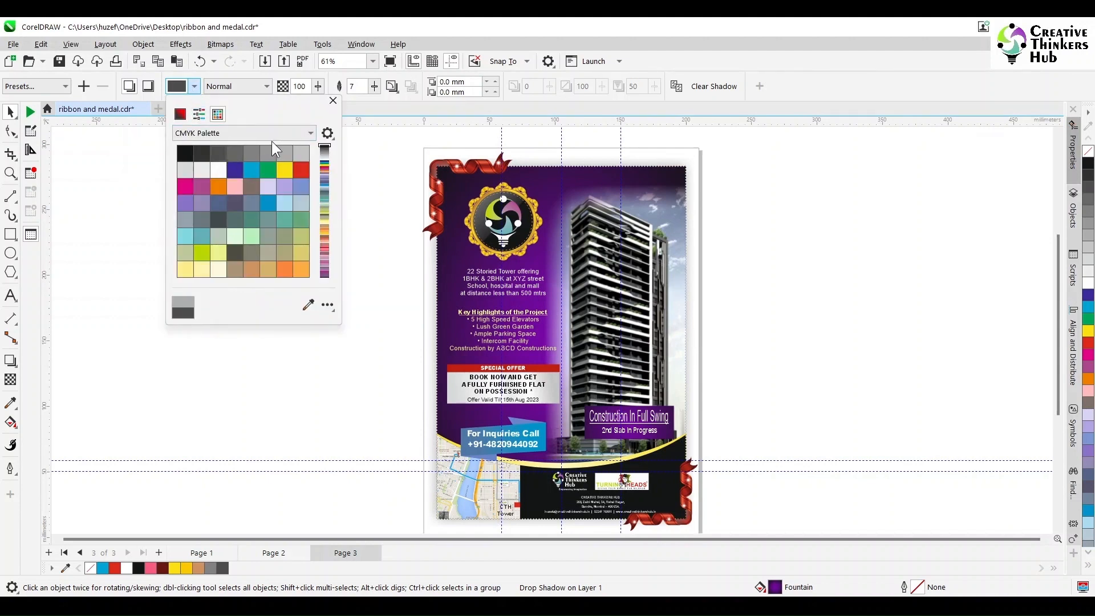
{"action": "left_click", "coordinate": [333, 101]}
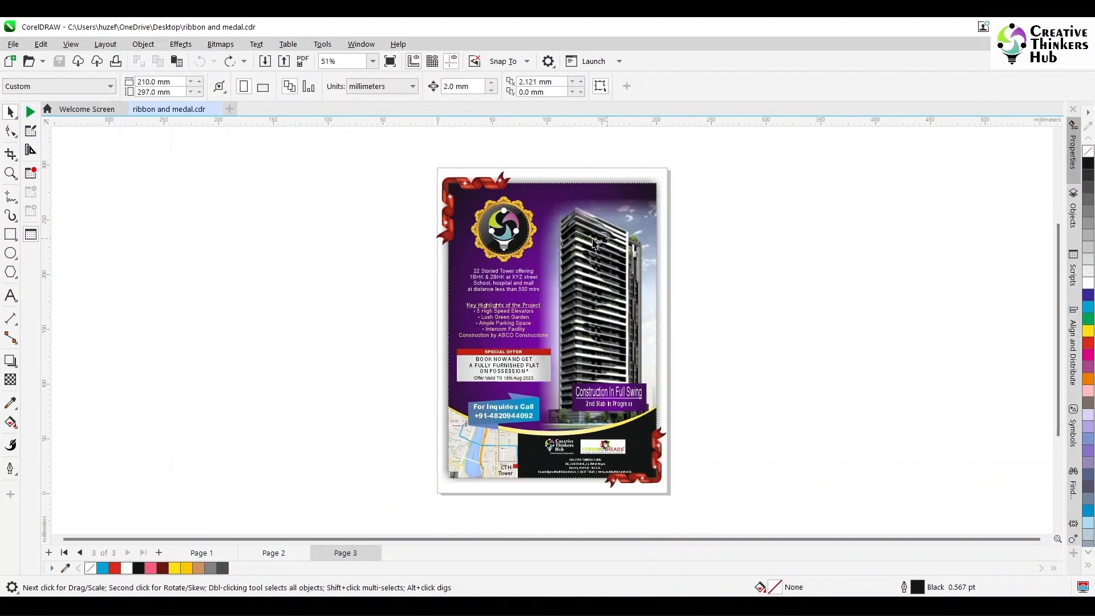
Step: Inside the PowerClip, convert the tower photo with its corner fade to a 300 dpi CMYK bitmap with a transparent background
{"action": "double_click", "coordinate": [636, 225]}
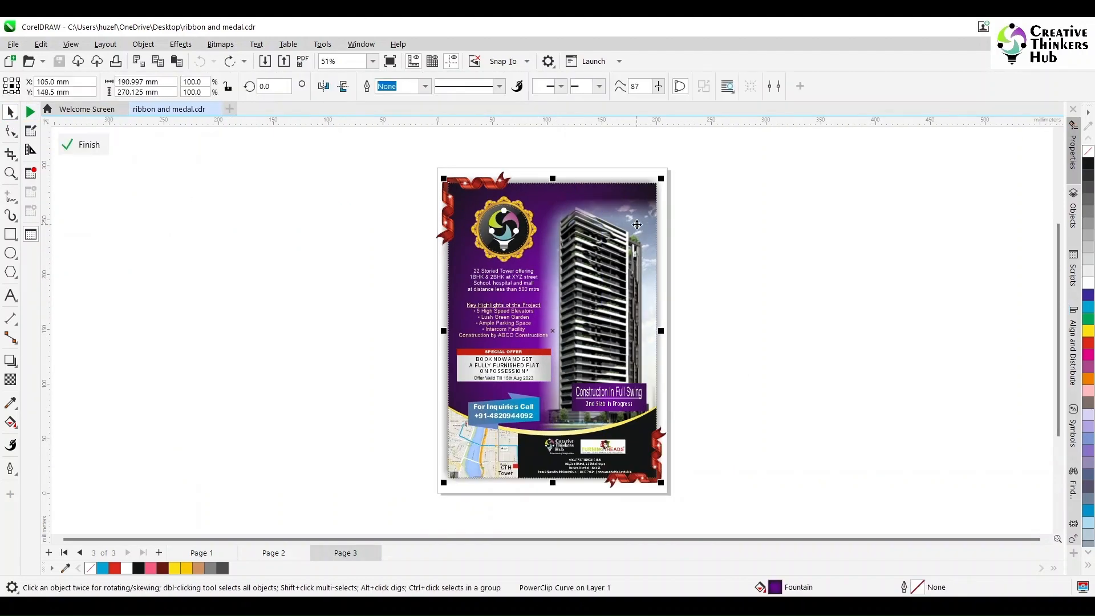
{"action": "left_click", "coordinate": [635, 224]}
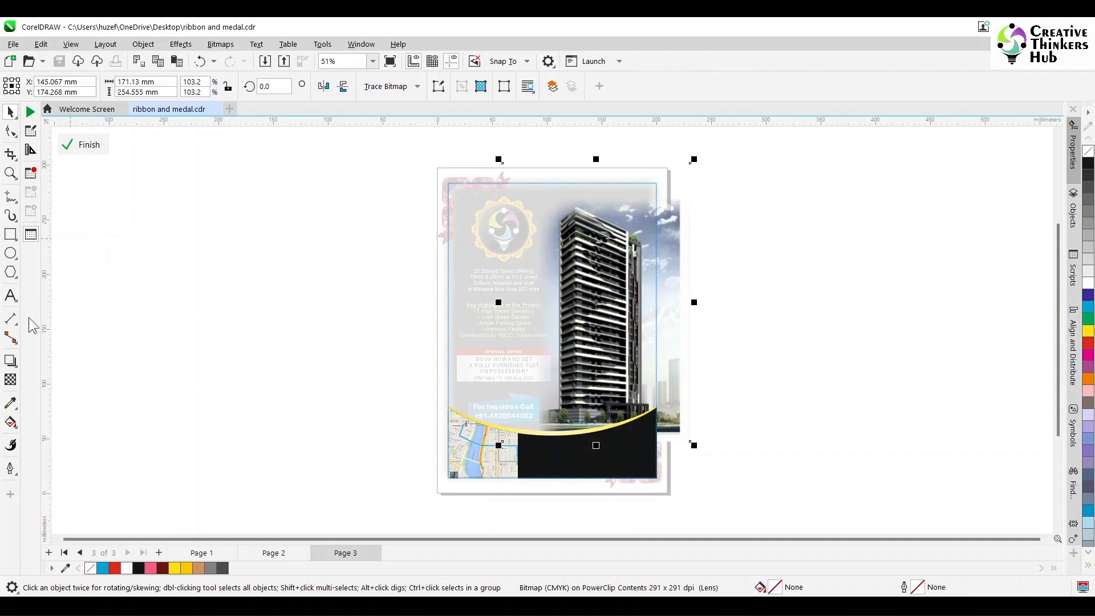
{"action": "left_click", "coordinate": [10, 379]}
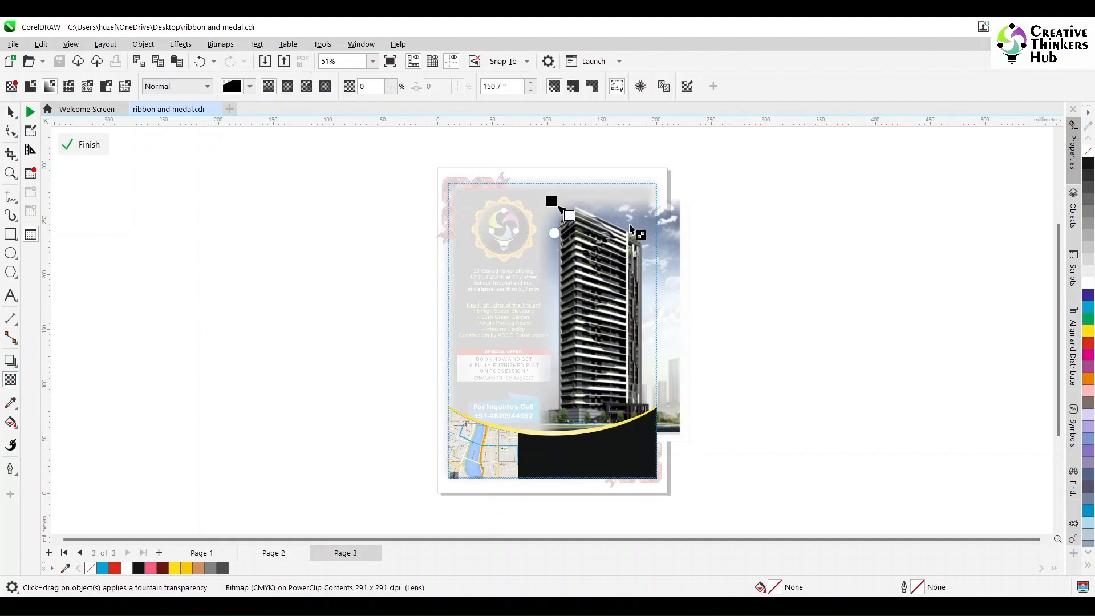
{"action": "left_click", "coordinate": [220, 44]}
{"action": "left_click", "coordinate": [248, 59]}
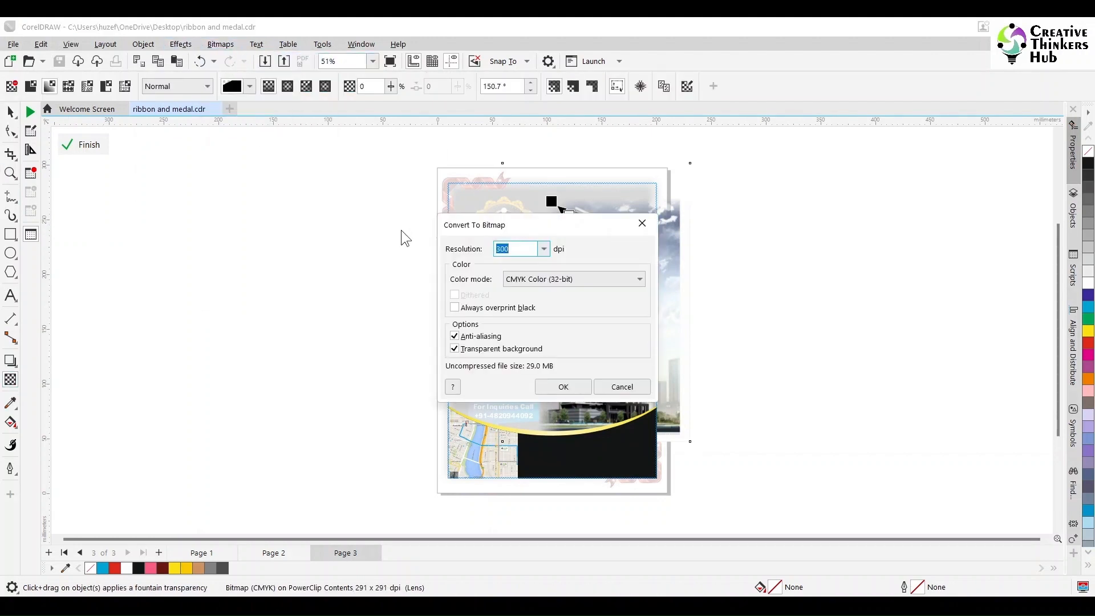
{"action": "left_click", "coordinate": [563, 387]}
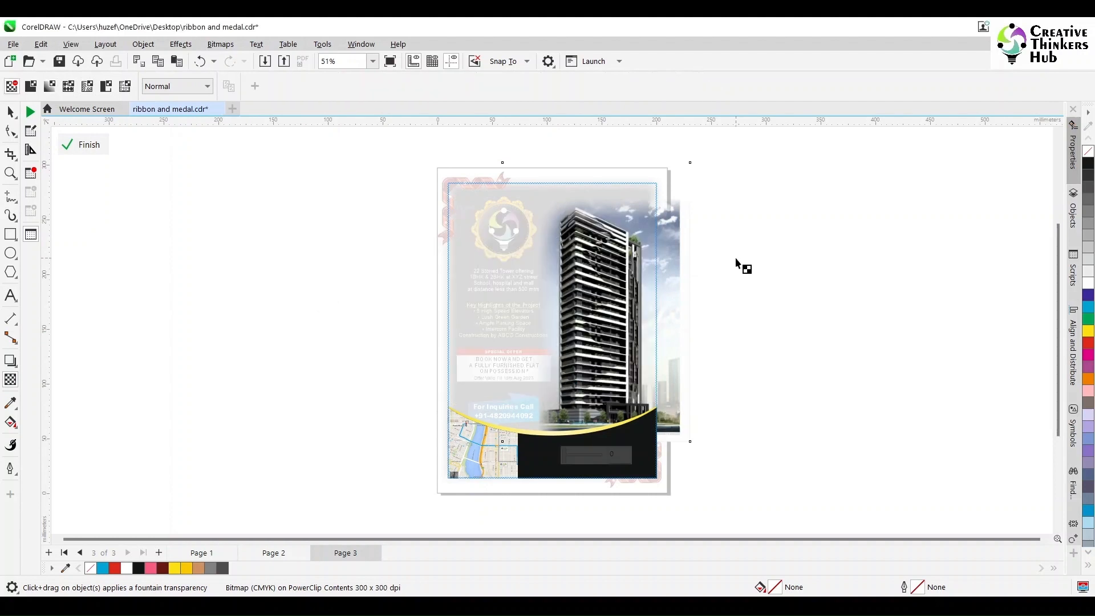
Step: Fade the sky at the tower's upper right with a diagonal fountain transparency of about 55.5° and preview the finished flyer full screen
{"action": "mouse_move", "coordinate": [627, 224]}
{"action": "left_mouse_down"}
{"action": "mouse_move", "coordinate": [639, 205]}
{"action": "mouse_move", "coordinate": [626, 226]}
{"action": "left_mouse_up"}
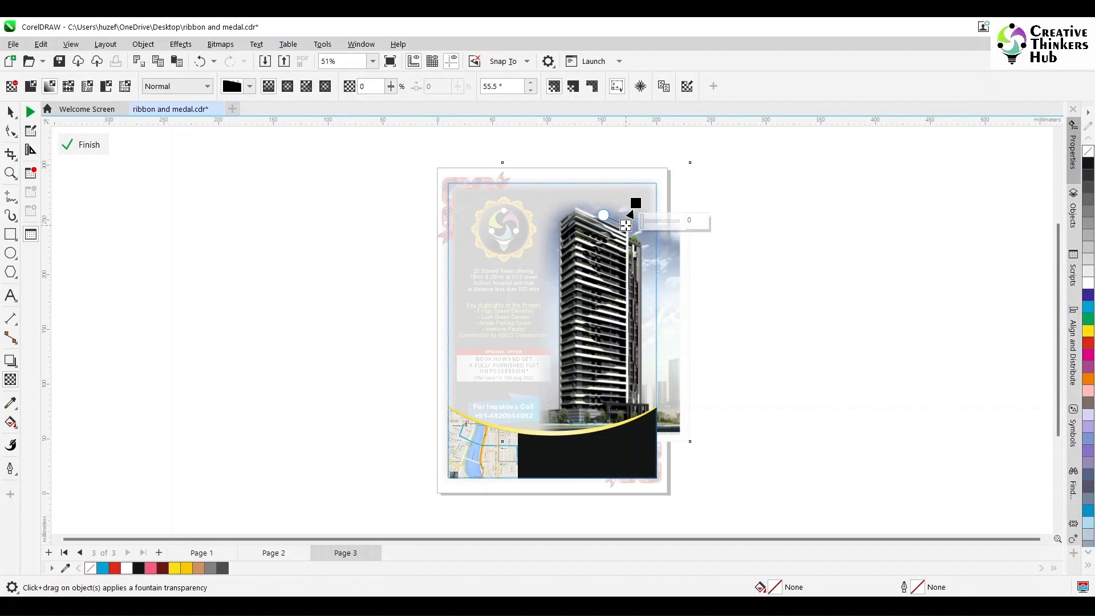
{"action": "left_click", "coordinate": [77, 147]}
{"action": "left_click", "coordinate": [334, 274]}
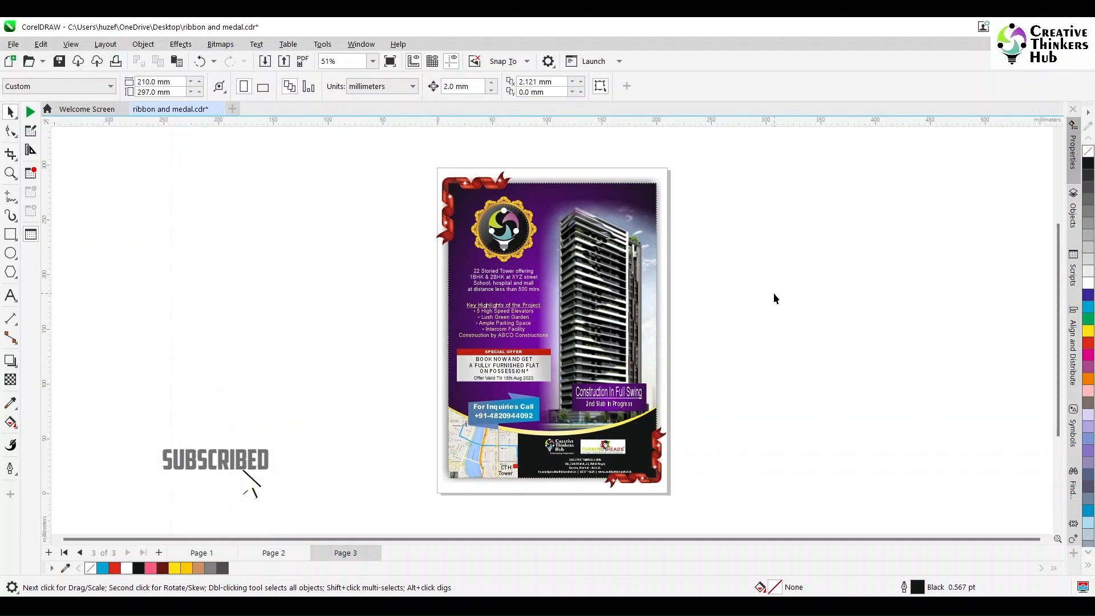
{"action": "key", "text": "F9"}
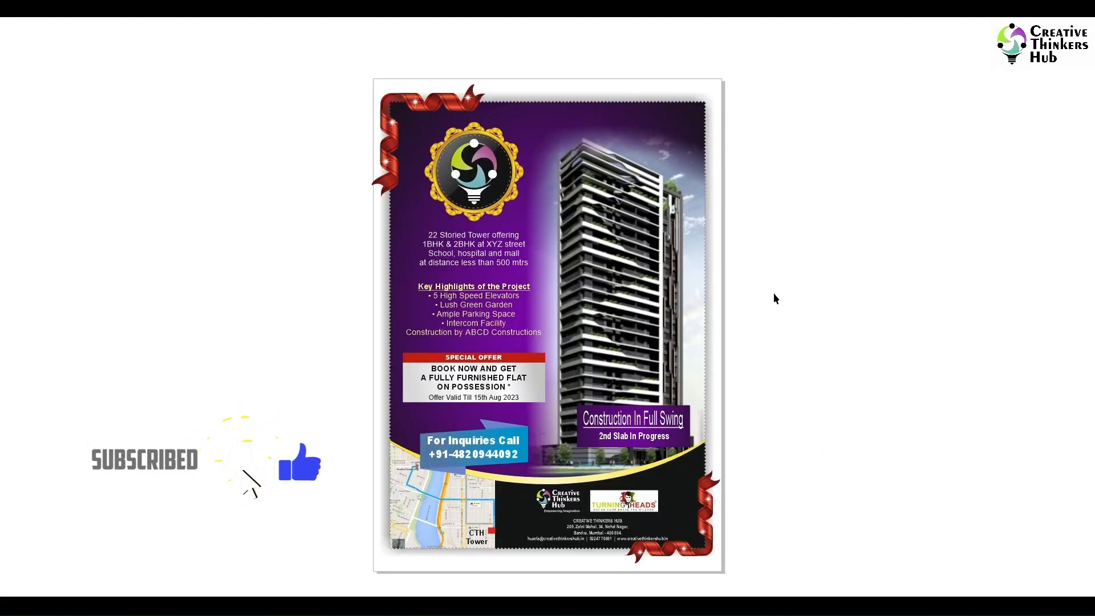